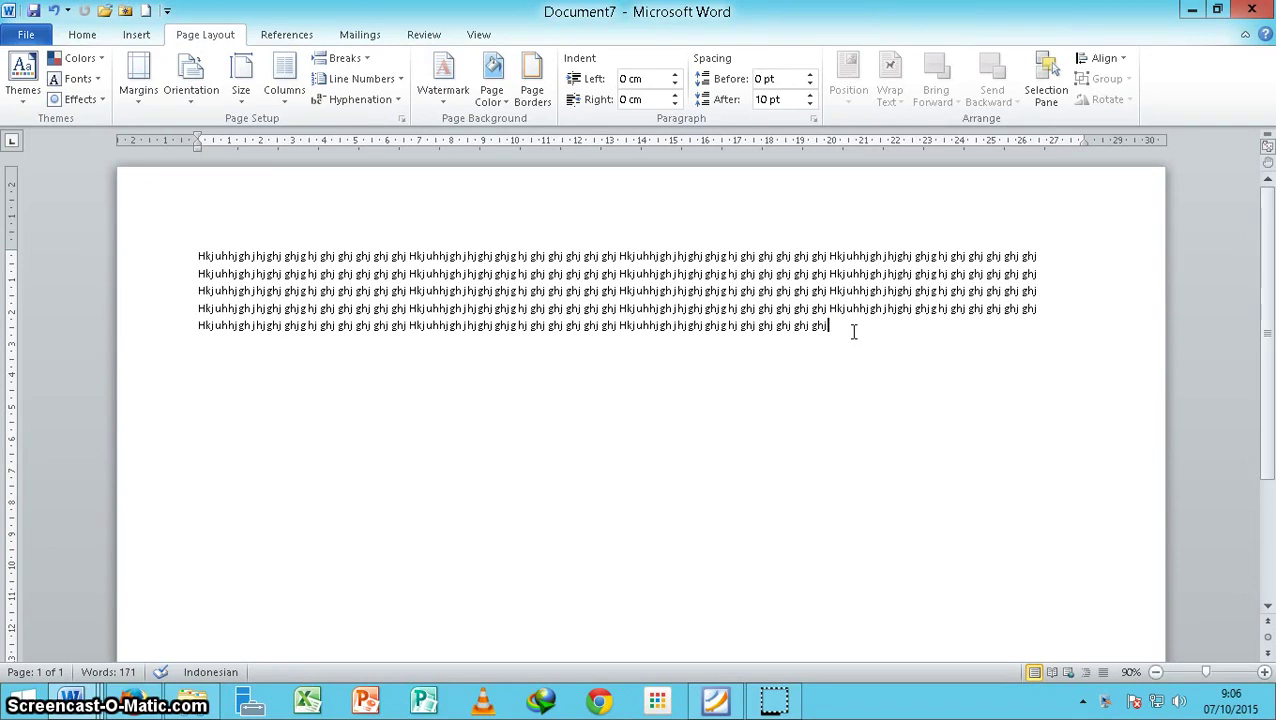
- Select the whole 171-word sample paragraph in Document7
left_click_drag(846, 334, 372, 294)
left_click_drag(188, 246, 190, 246)
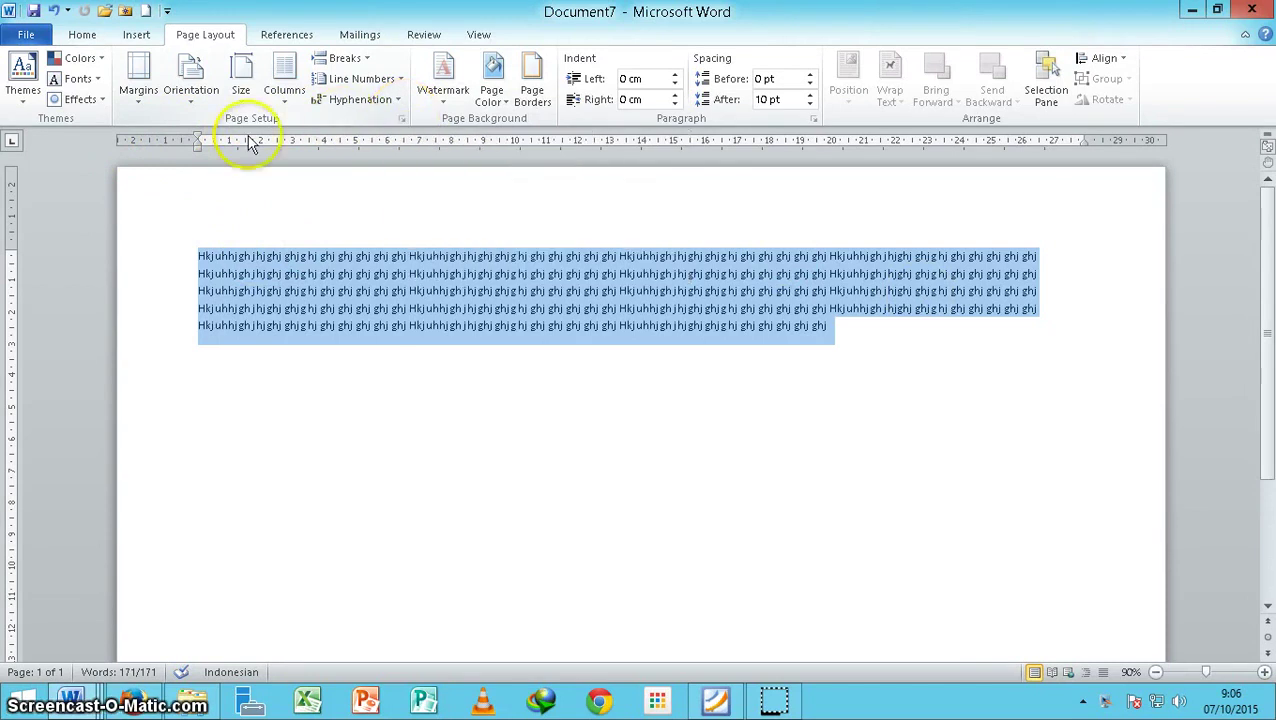
- In Page Setup's Margins settings, set Multiple pages to 2 pages per sheet
double_click(162, 142)
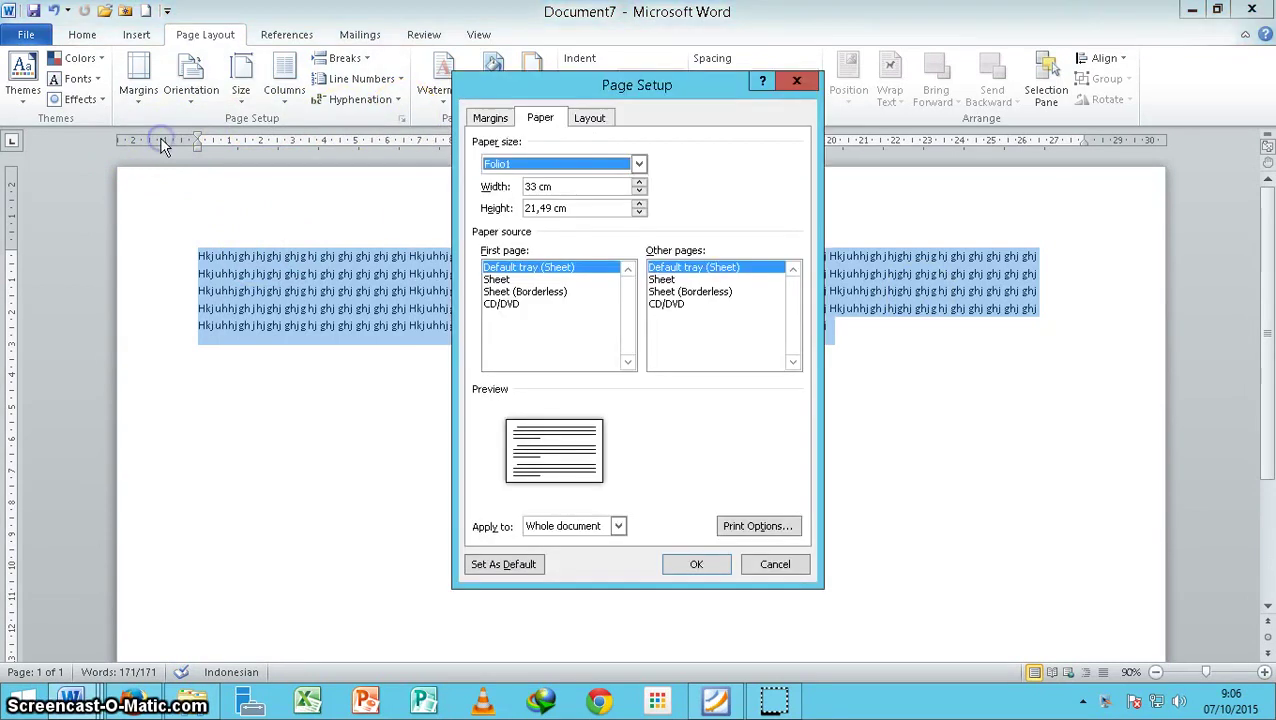
left_click(508, 120)
left_click(604, 339)
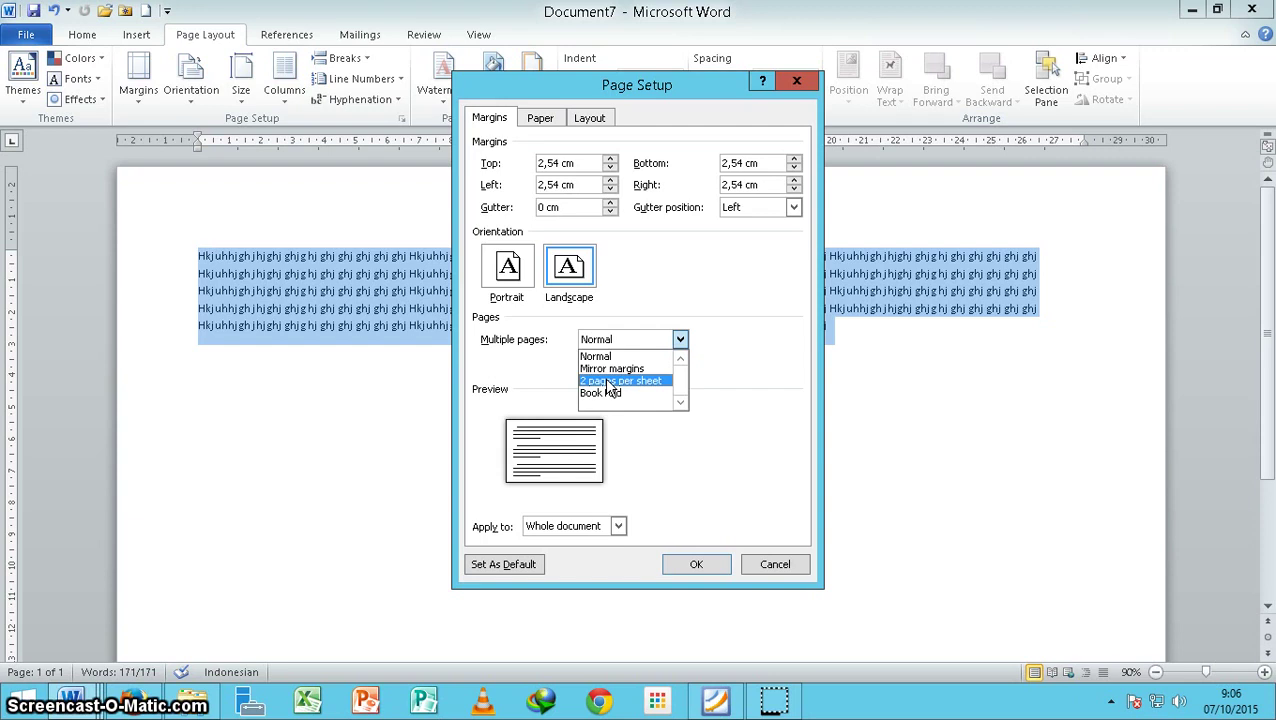
left_click(609, 382)
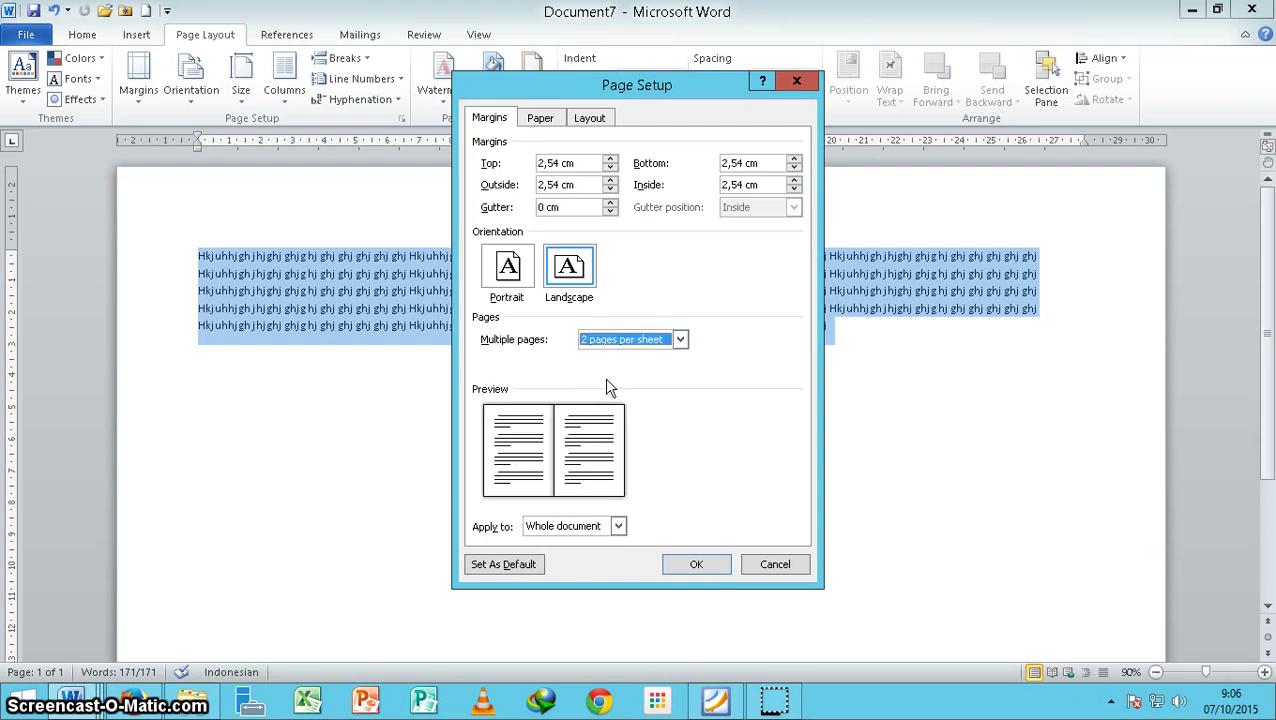
left_click(690, 564)
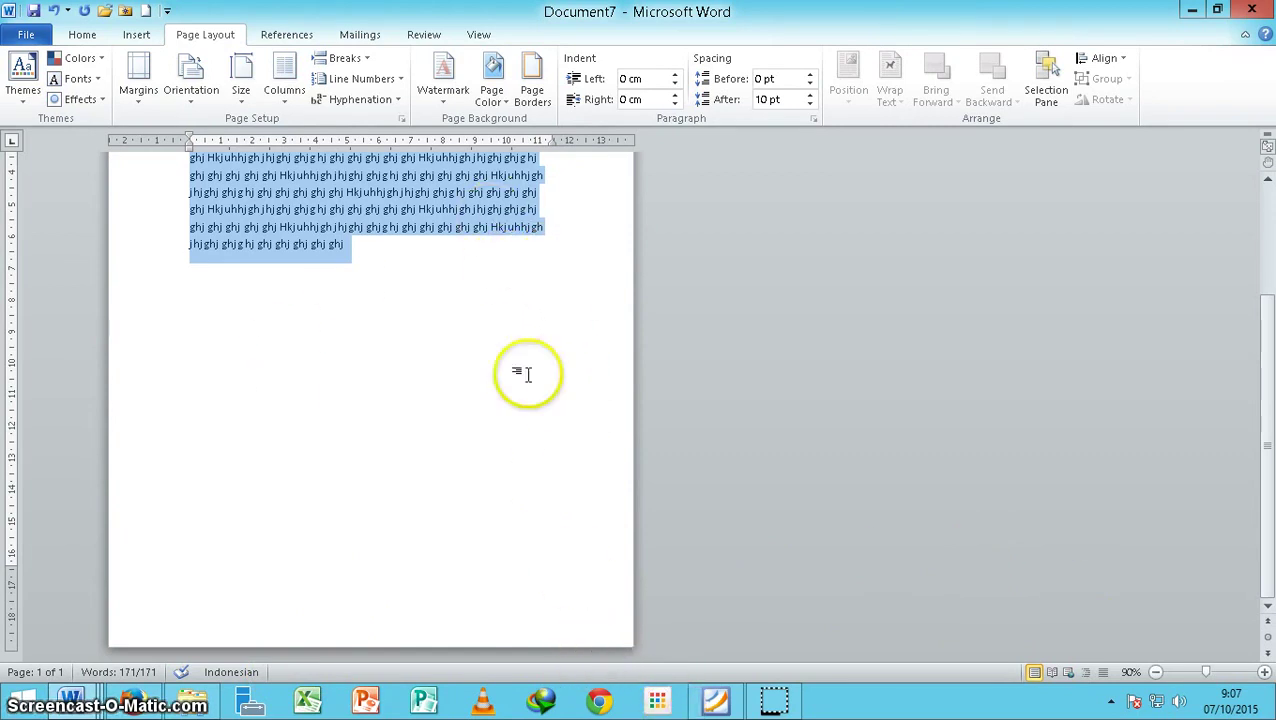
- Insert the extra letters 'dfg' and 'dfgdf' into the first line
scroll(410, 350, "up", 5)
scroll(427, 340, "down", 3)
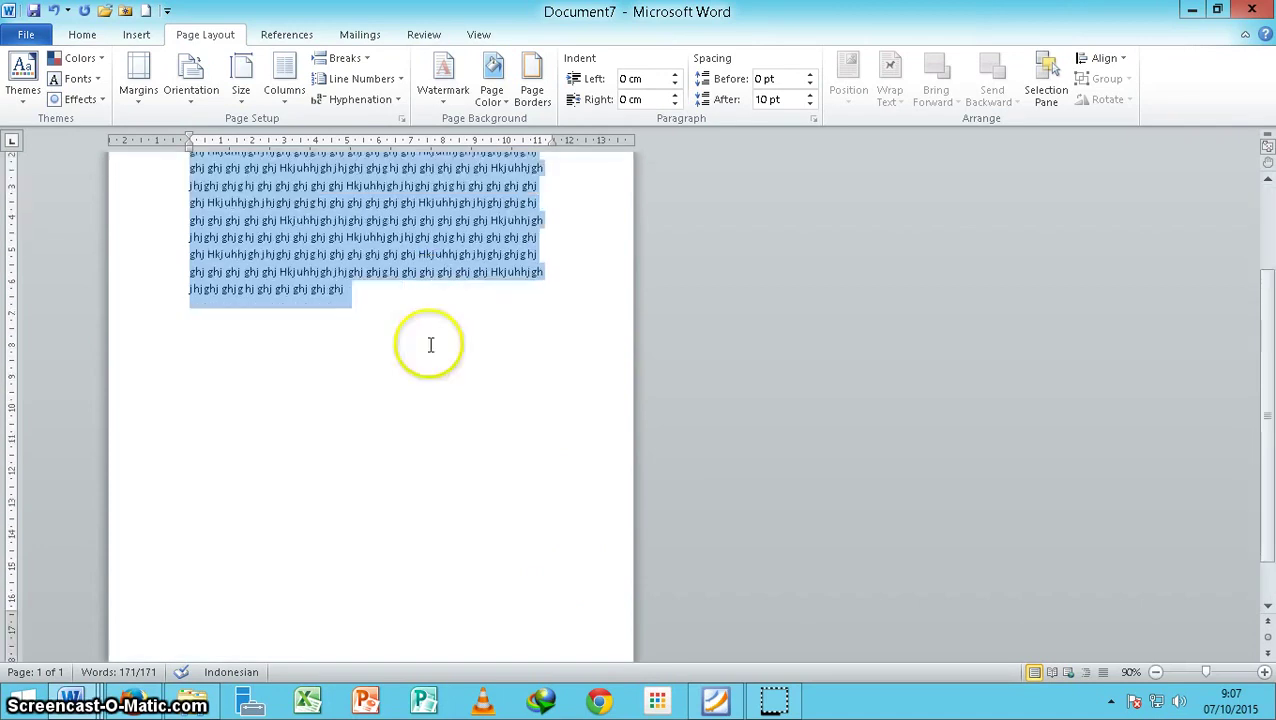
scroll(428, 348, "up", 2)
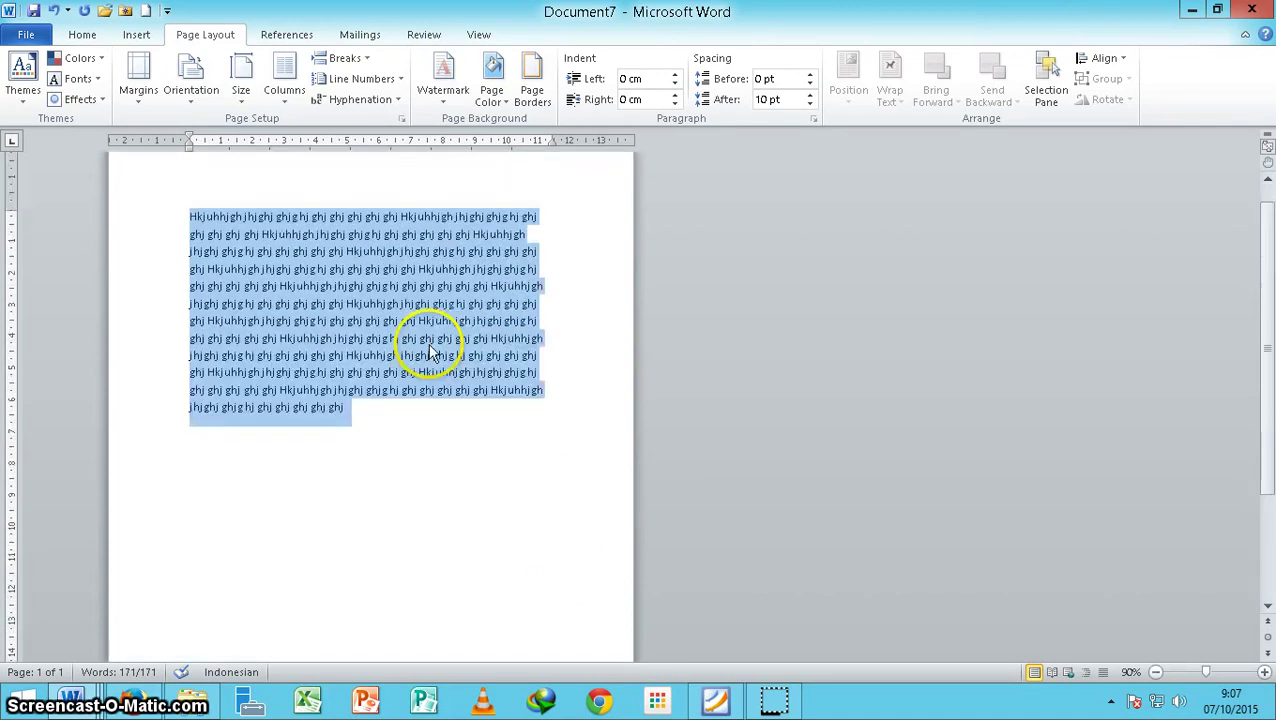
left_click(310, 218)
left_click(329, 218)
type("dfg")
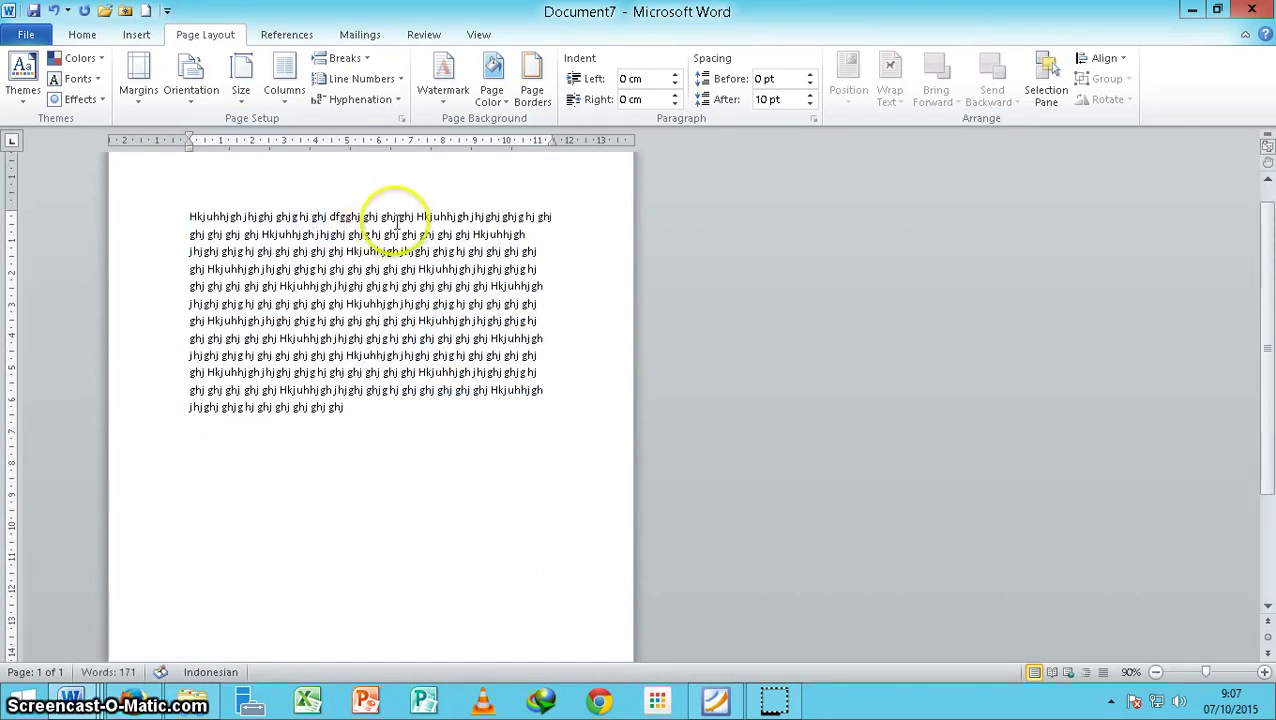
left_click(398, 218)
type("dfgdf")
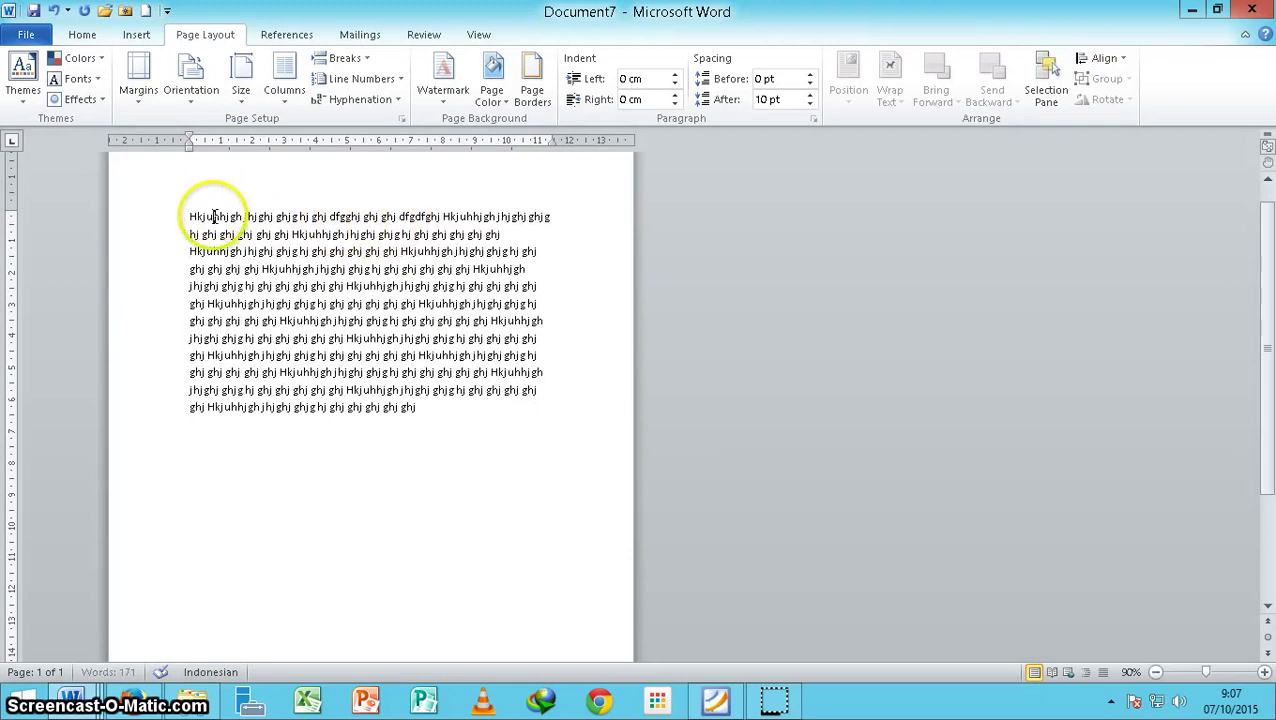
- Copy part of the first line and paste it at three spots further down the paragraph
mouse_move(213, 216)
left_mouse_down()
mouse_move(421, 222)
mouse_move(403, 252)
left_mouse_up()
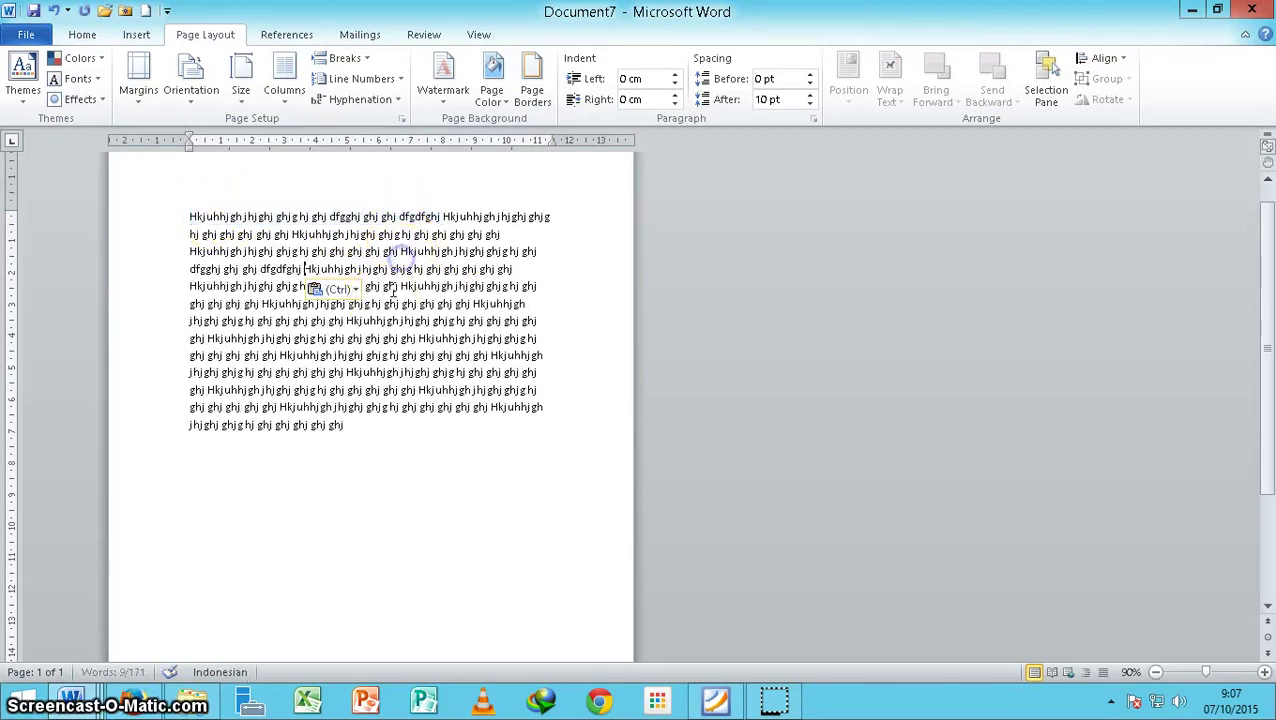
left_click(360, 305)
key("ctrl+v")
left_click(302, 327)
type("Hkjuhhjghjhjghj ghjghj ghj dfgghj ghj ghj dfgdfghj")
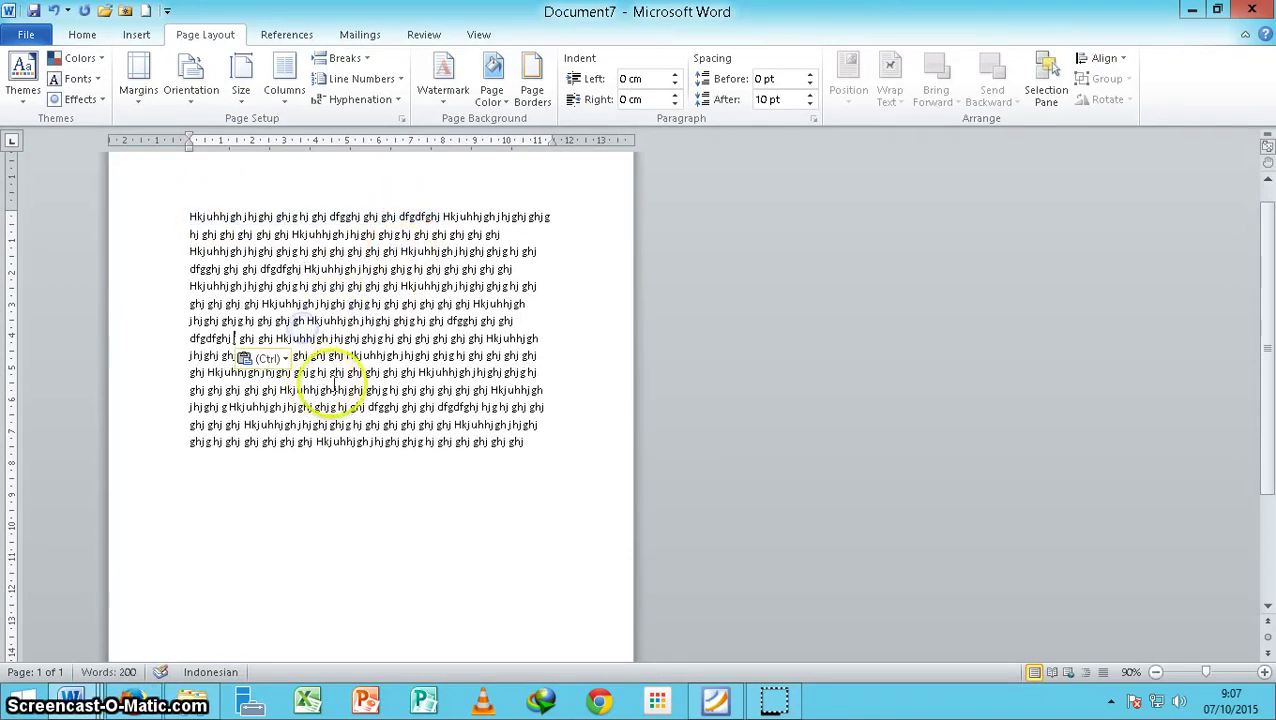
left_click(479, 374)
key("ctrl+v")
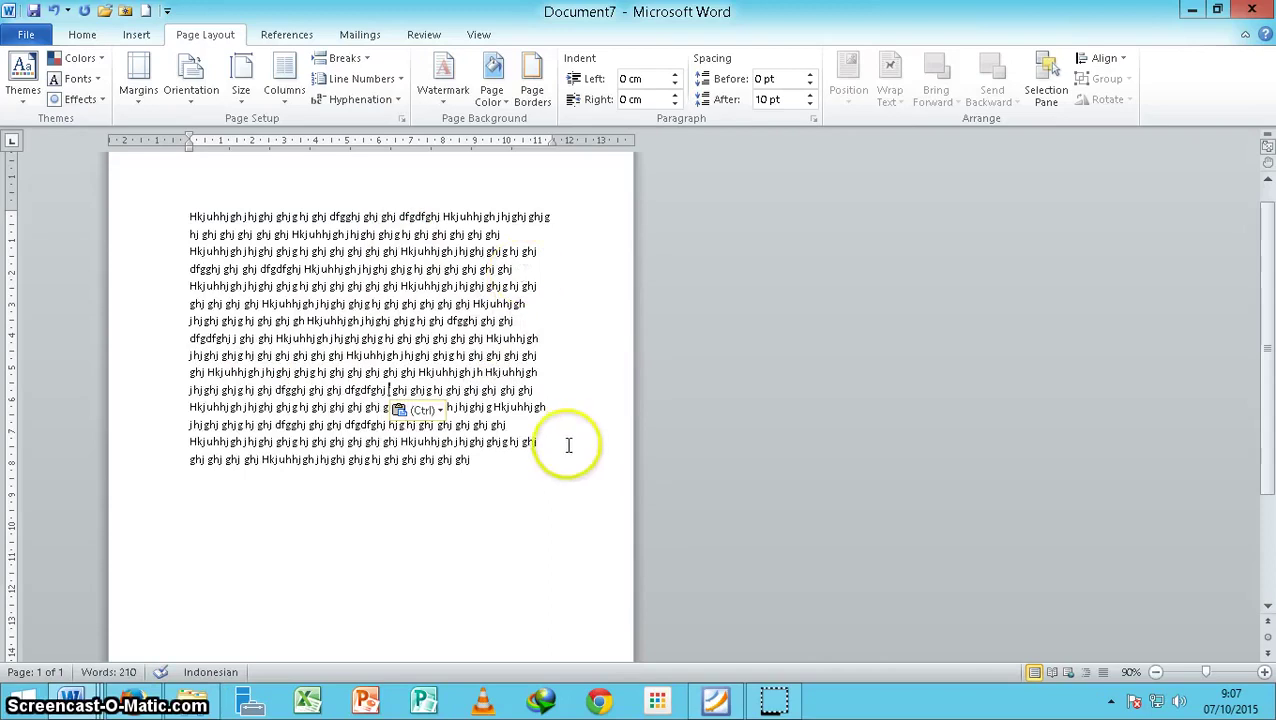
- Paste the large text block repeatedly, then undo the extra pastes to trim the length
left_click_drag(565, 455, 119, 222)
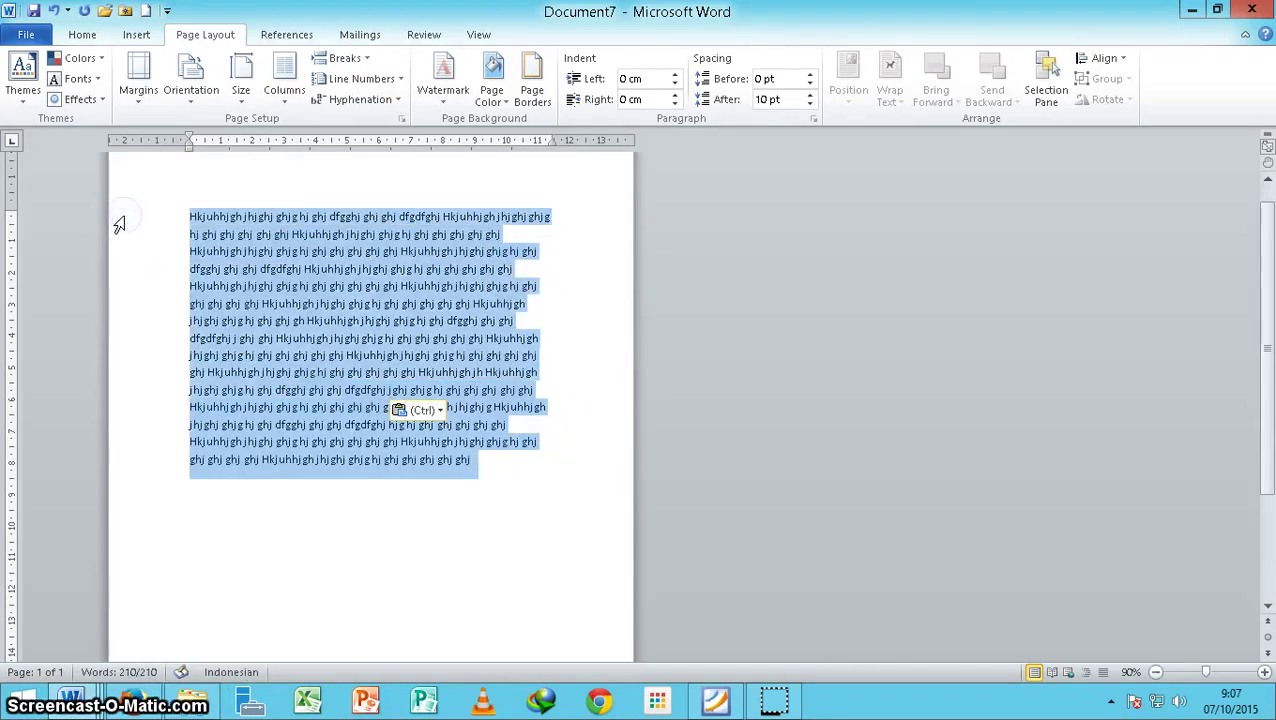
key("ctrl+v")
key("ctrl+v")
key("ctrl+v")
key("ctrl+v")
left_click(162, 228)
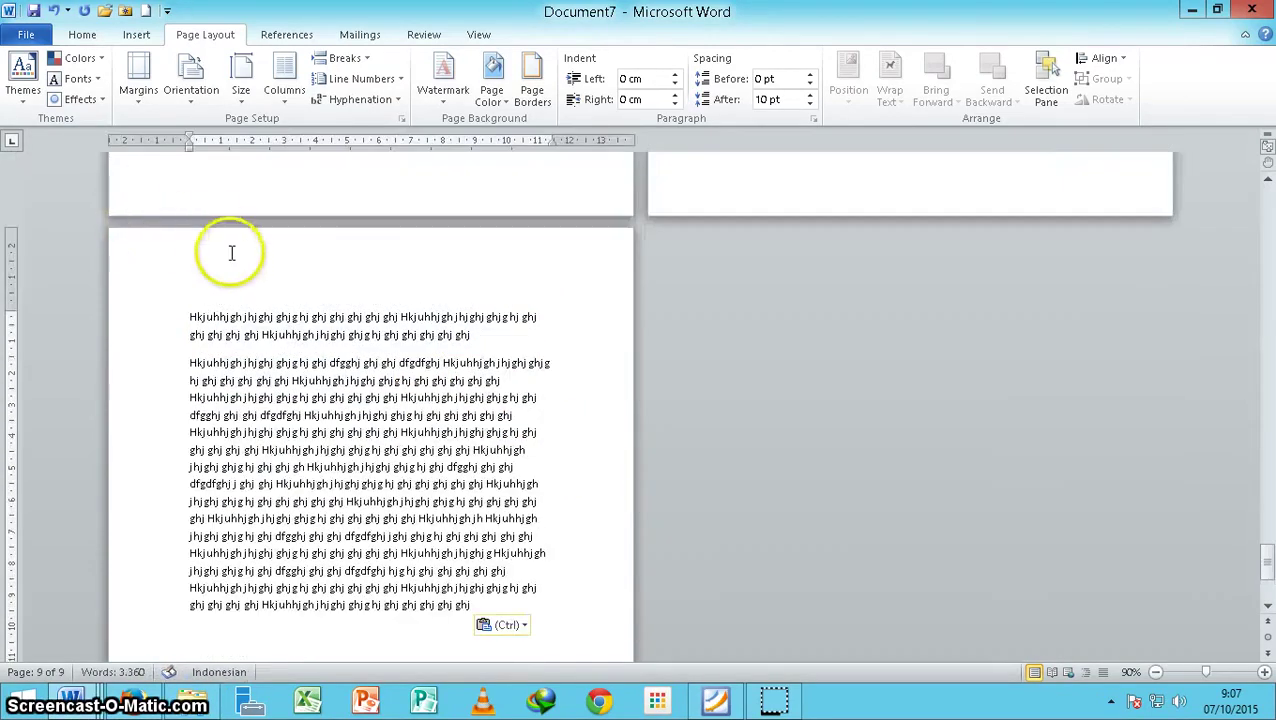
key("ctrl+z")
key("ctrl+z")
key("ctrl+z")
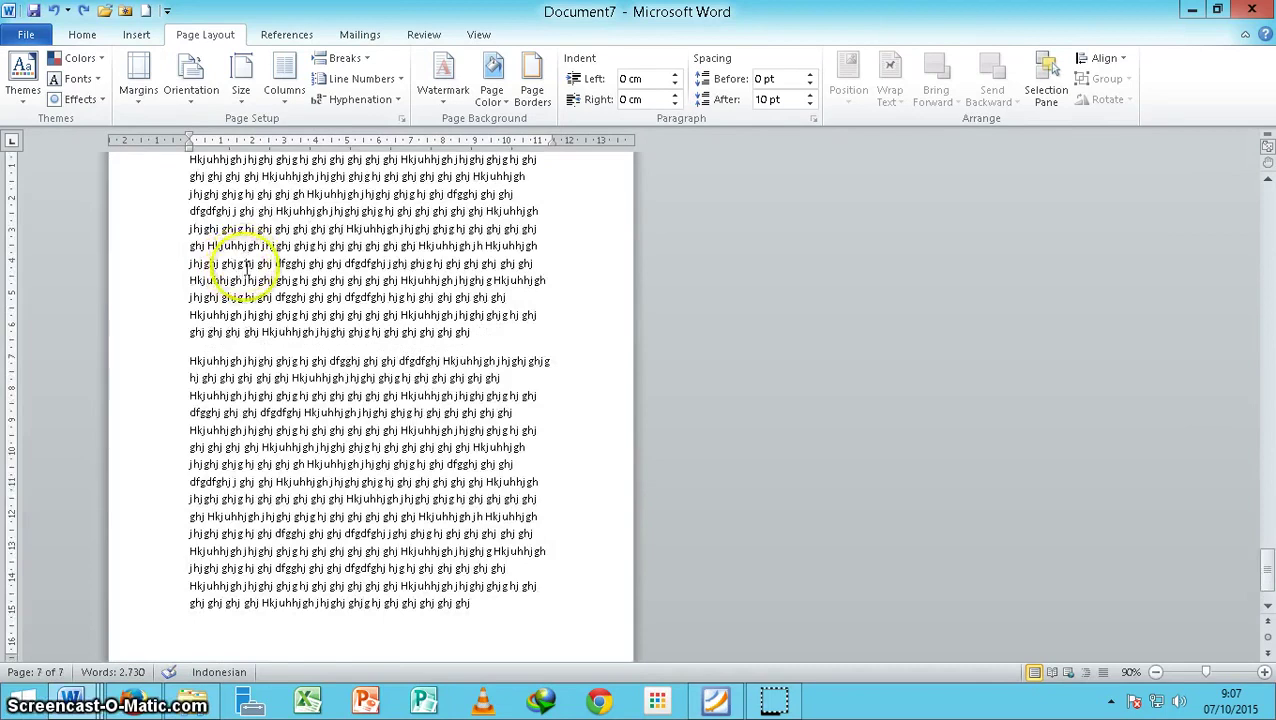
scroll(245, 262, "up", 5)
scroll(240, 250, "up", 5)
key("ctrl+z")
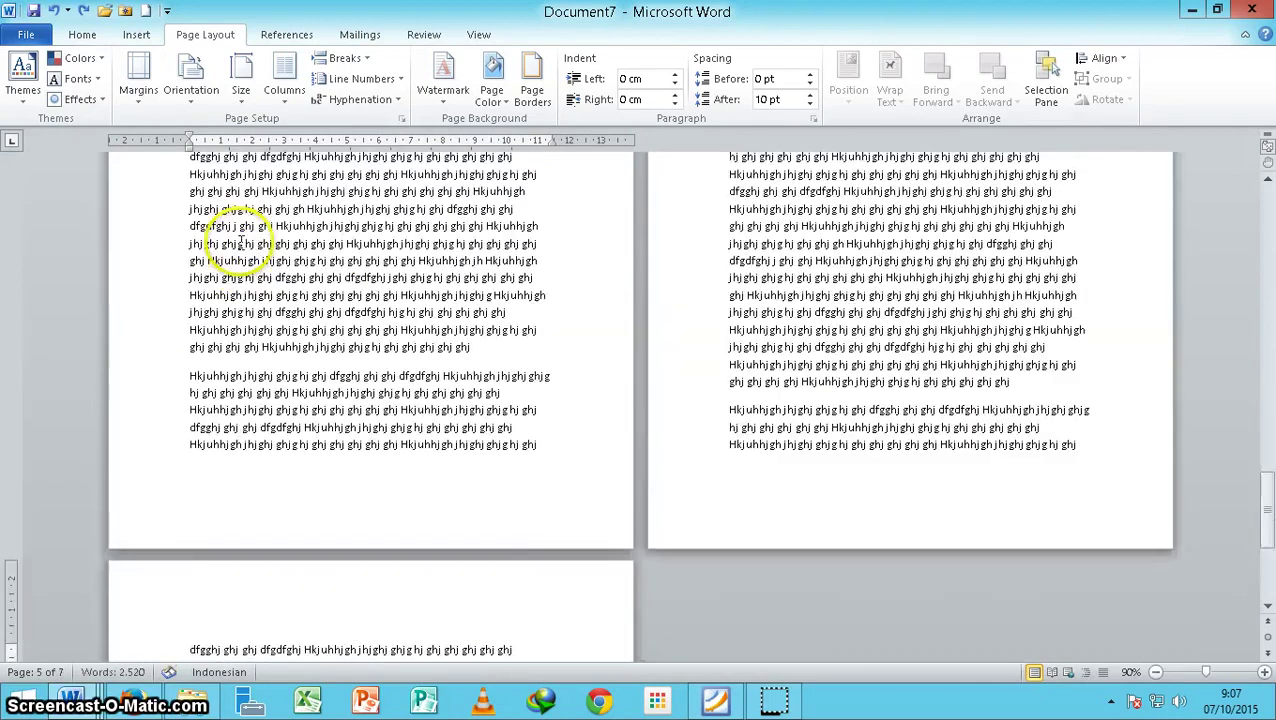
key("ctrl+z")
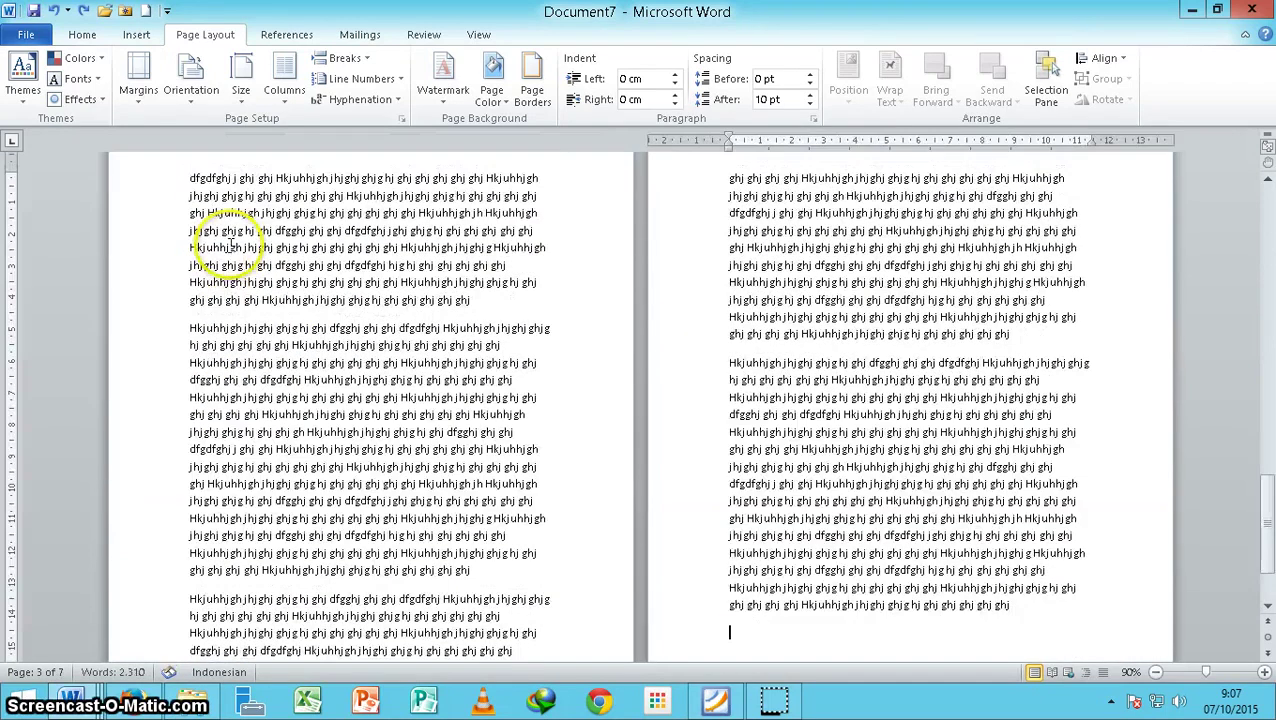
key("ctrl+z")
key("ctrl+z")
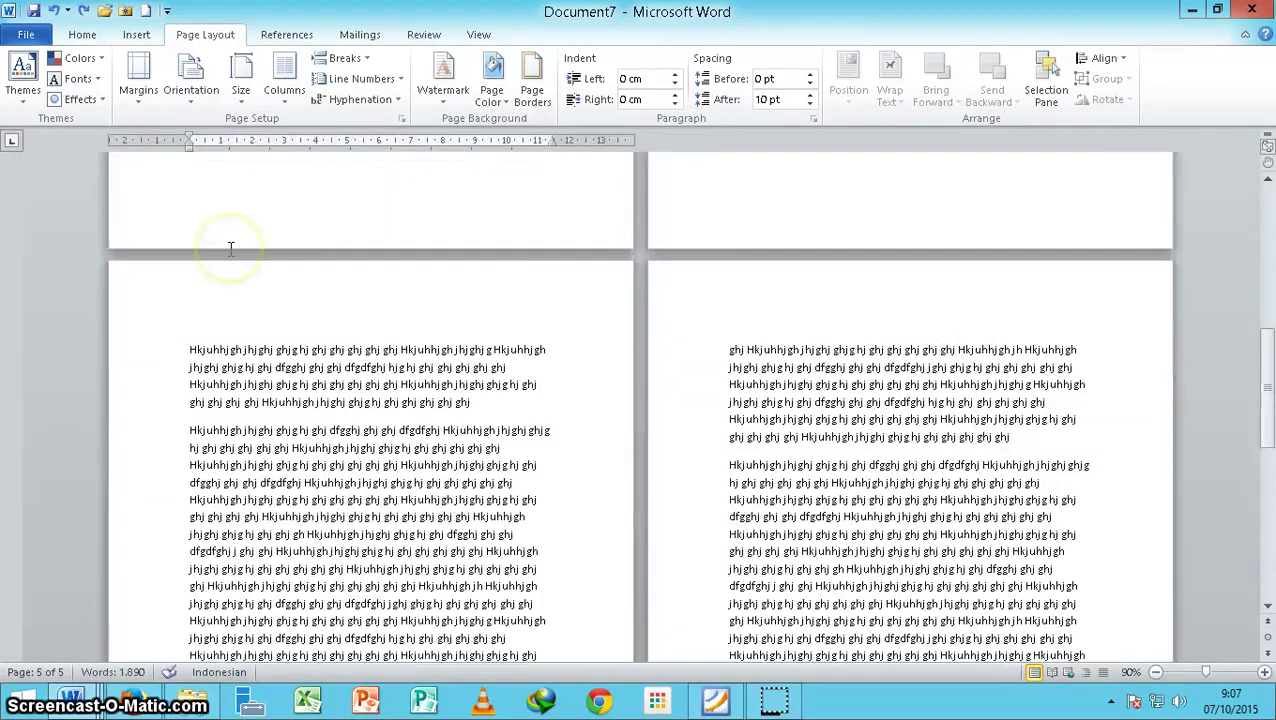
key("ctrl+z")
key("ctrl+z")
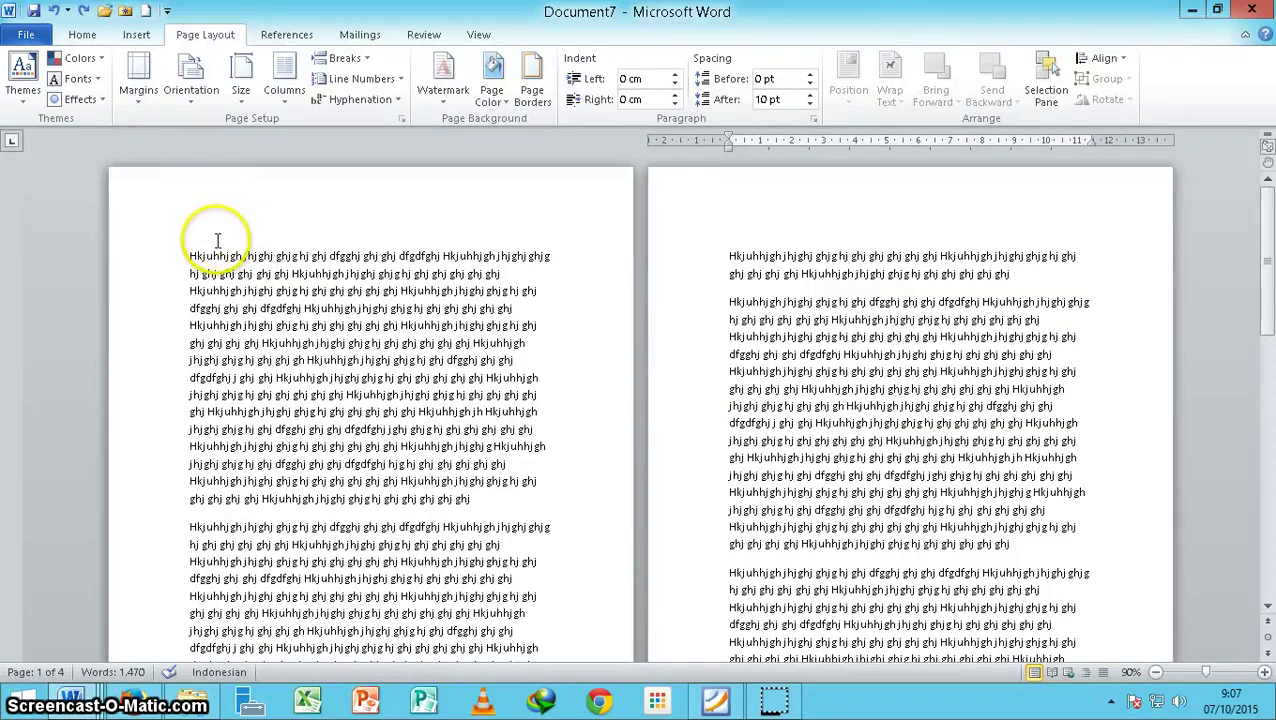
- Adjust the top and left margins on the rulers, then lower the bottom margin to 1 cm
left_click(189, 260)
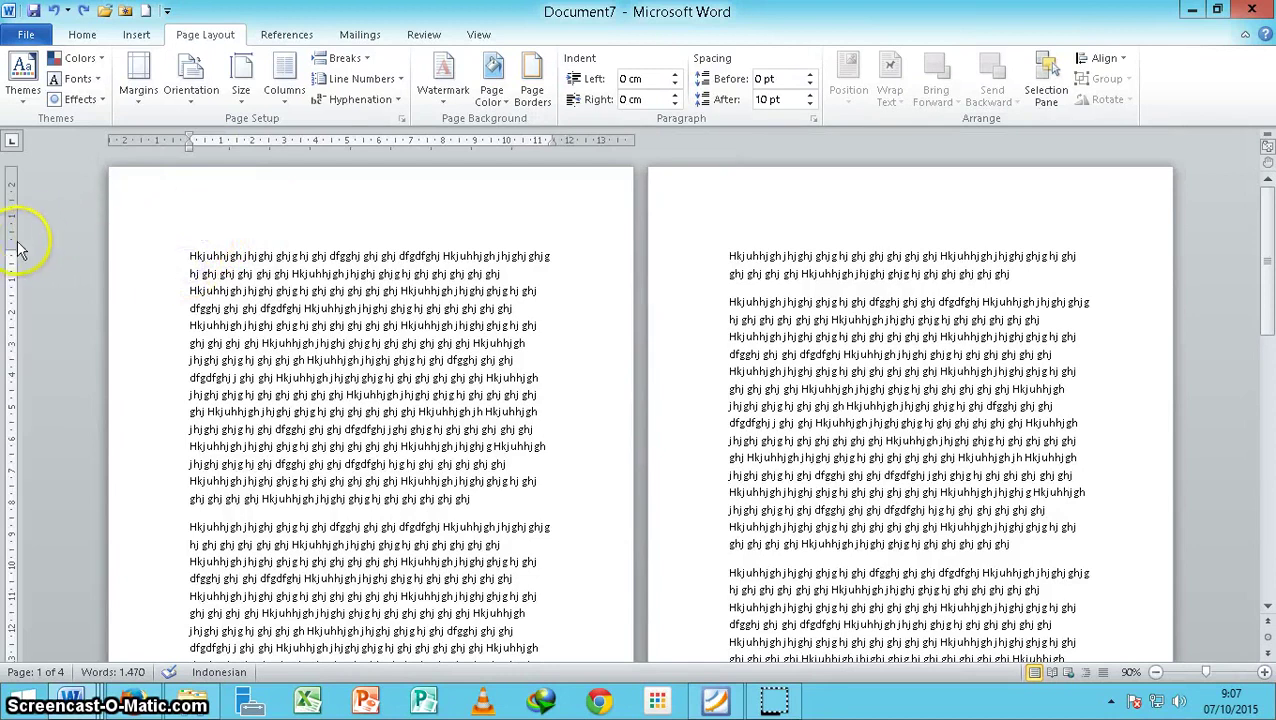
left_click_drag(10, 243, 68, 184)
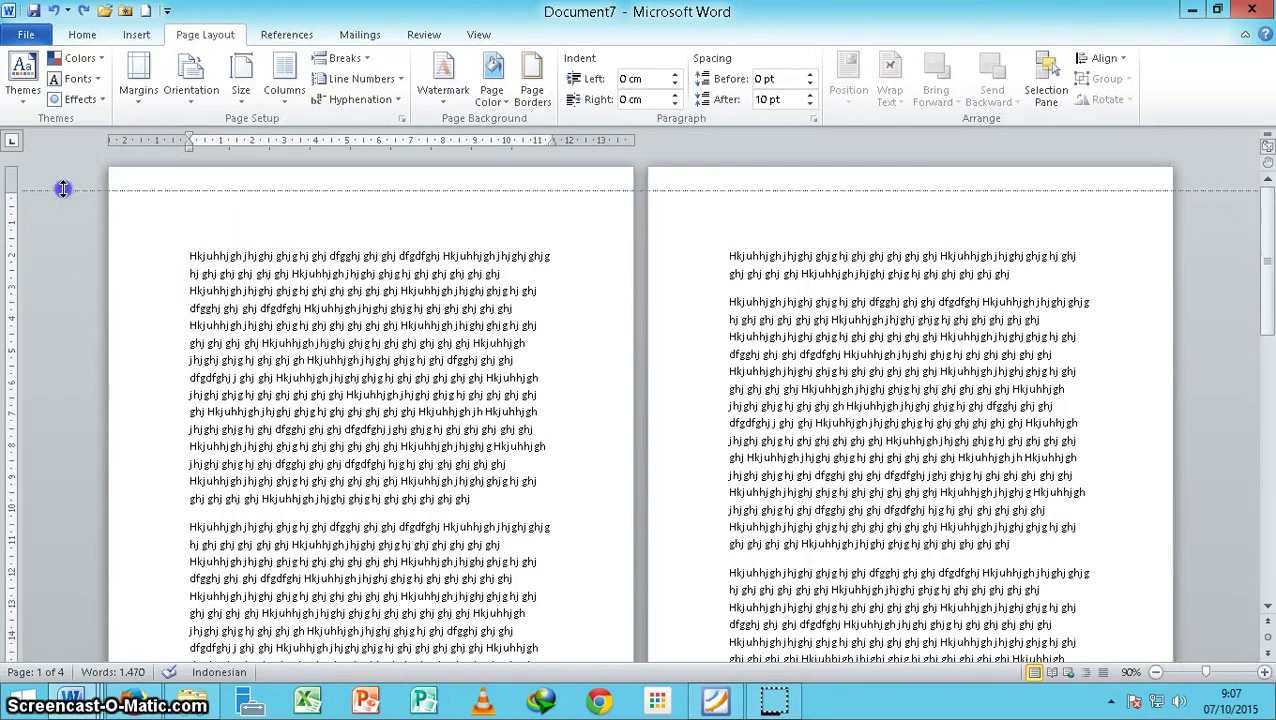
left_click_drag(188, 140, 135, 140)
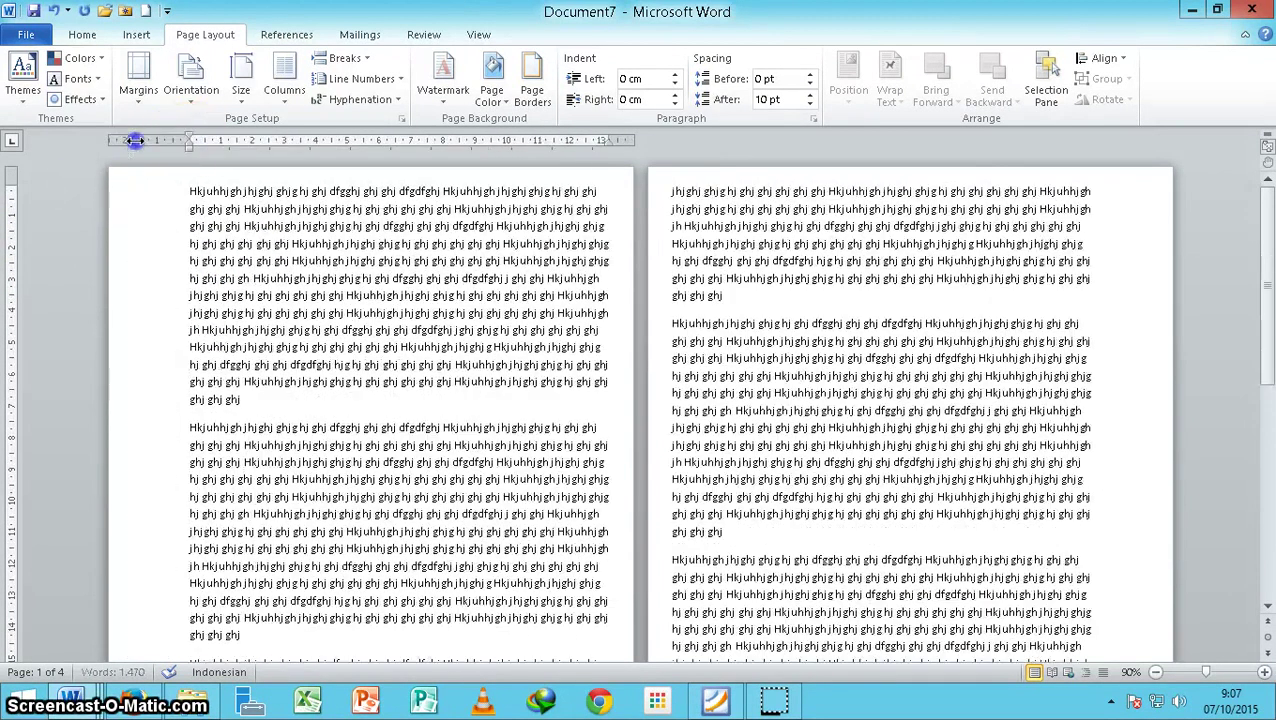
double_click(628, 146)
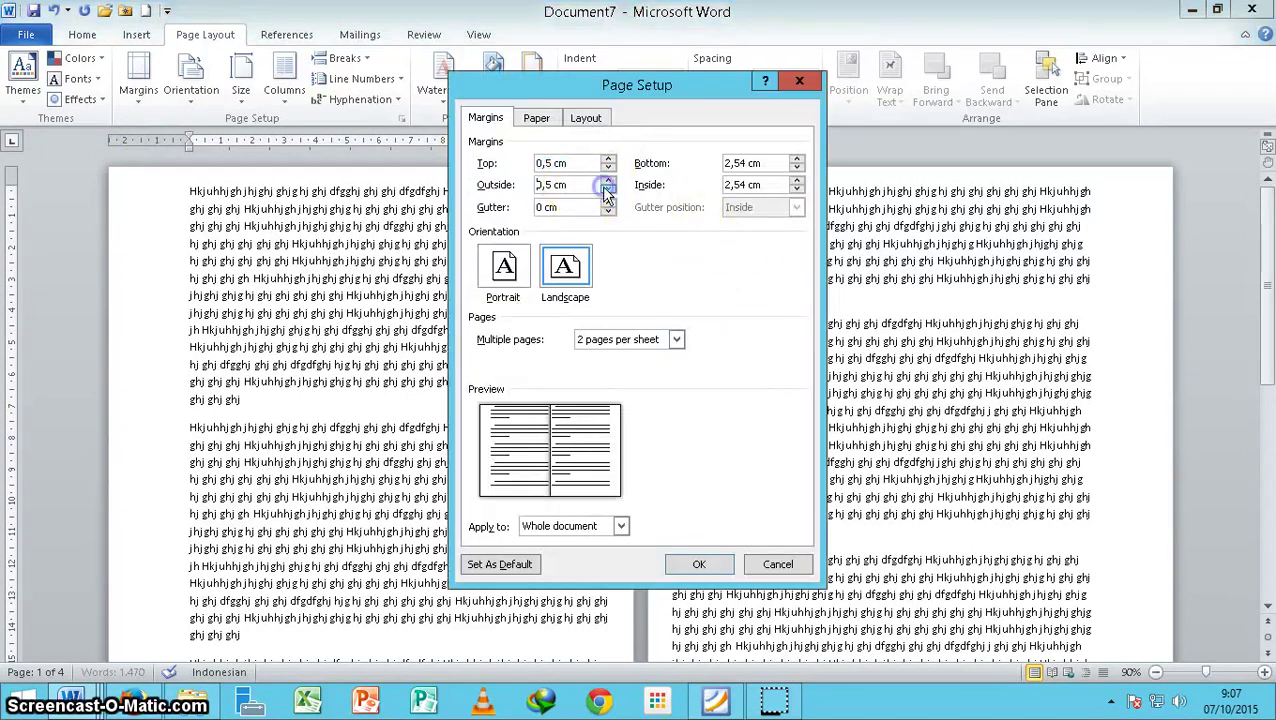
left_click(797, 168)
left_click(797, 168)
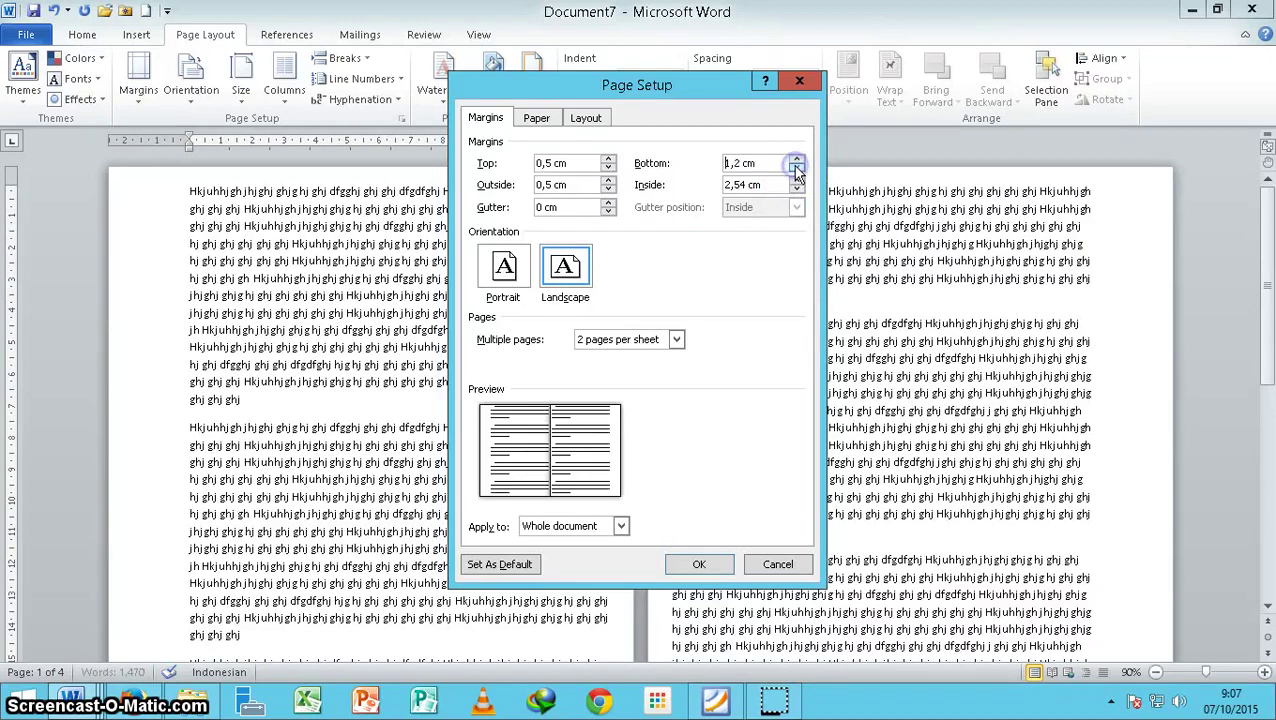
left_click(797, 168)
left_click(796, 170)
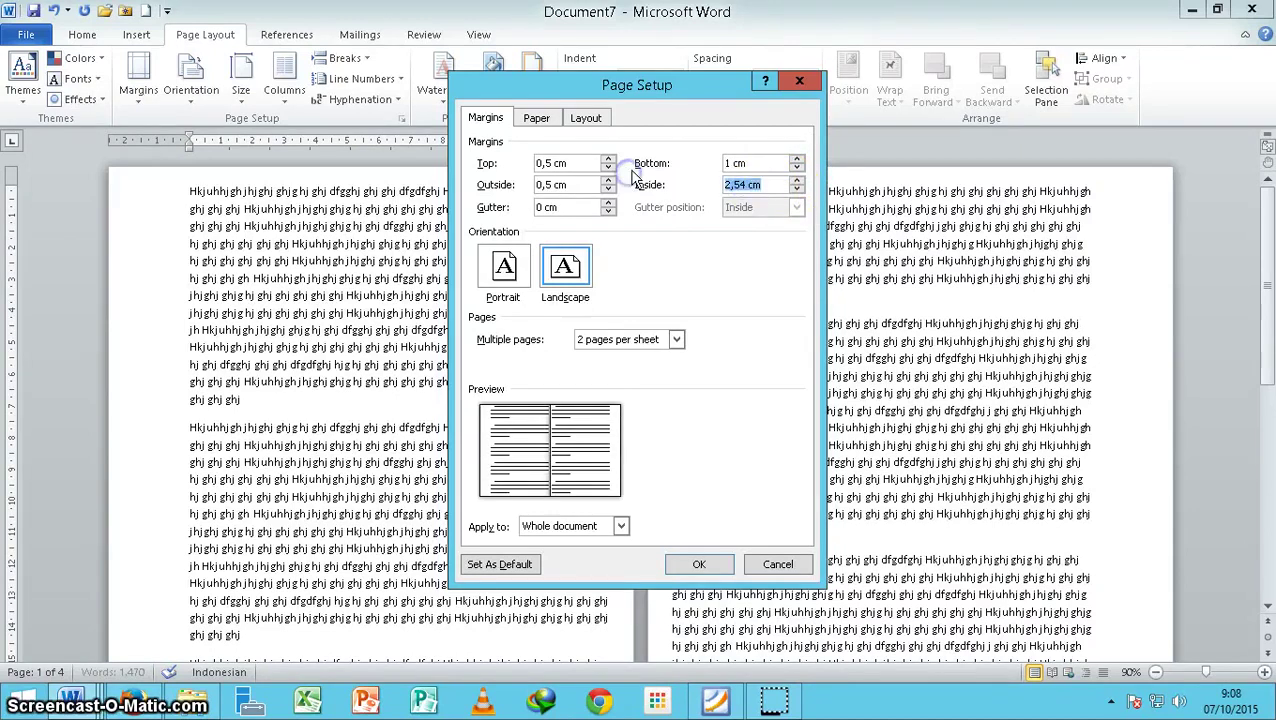
type("1")
left_click(699, 564)
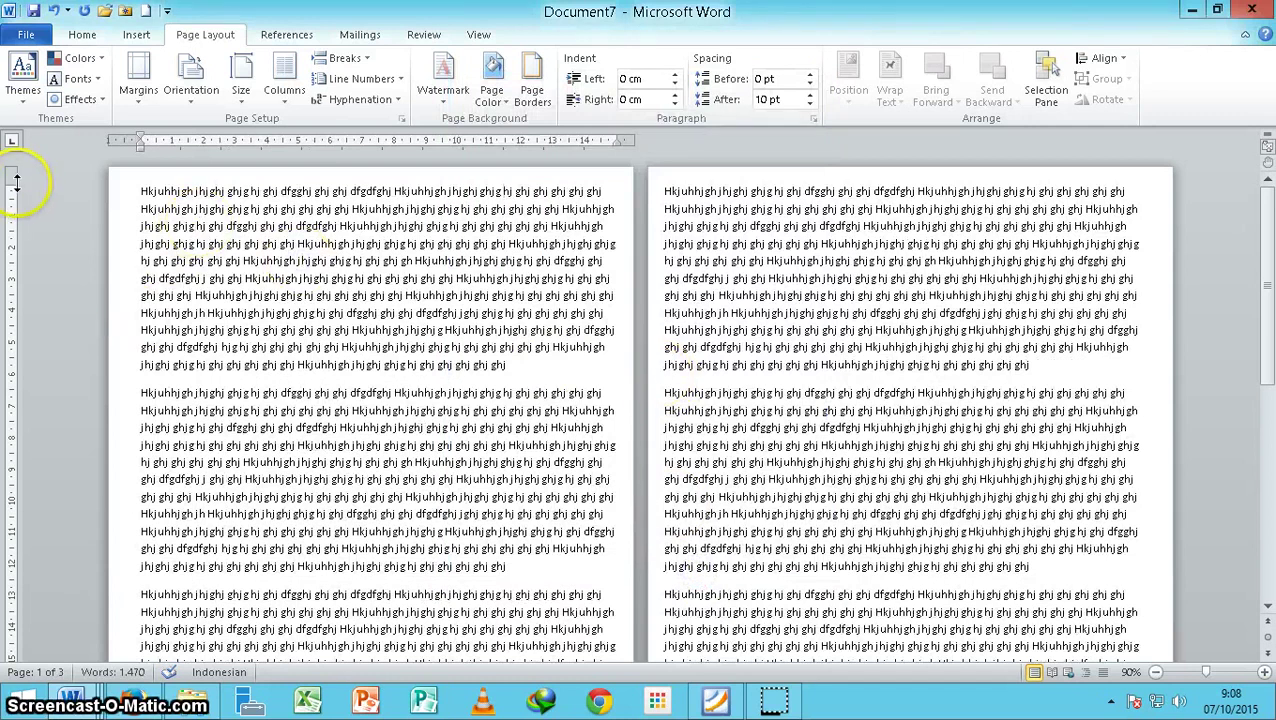
- Nudge the top margin down and reapply margins of 1 cm top/bottom, 0.5 cm inside/outside
left_click_drag(16, 181, 17, 197)
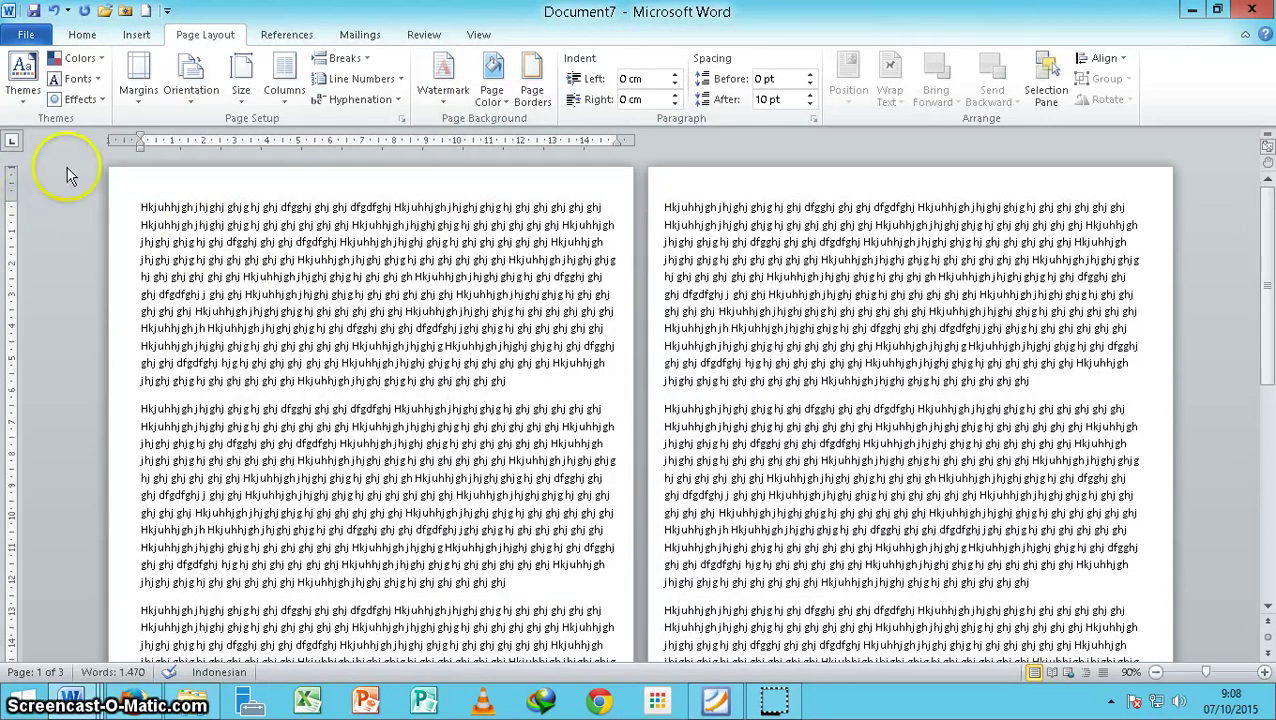
double_click(118, 142)
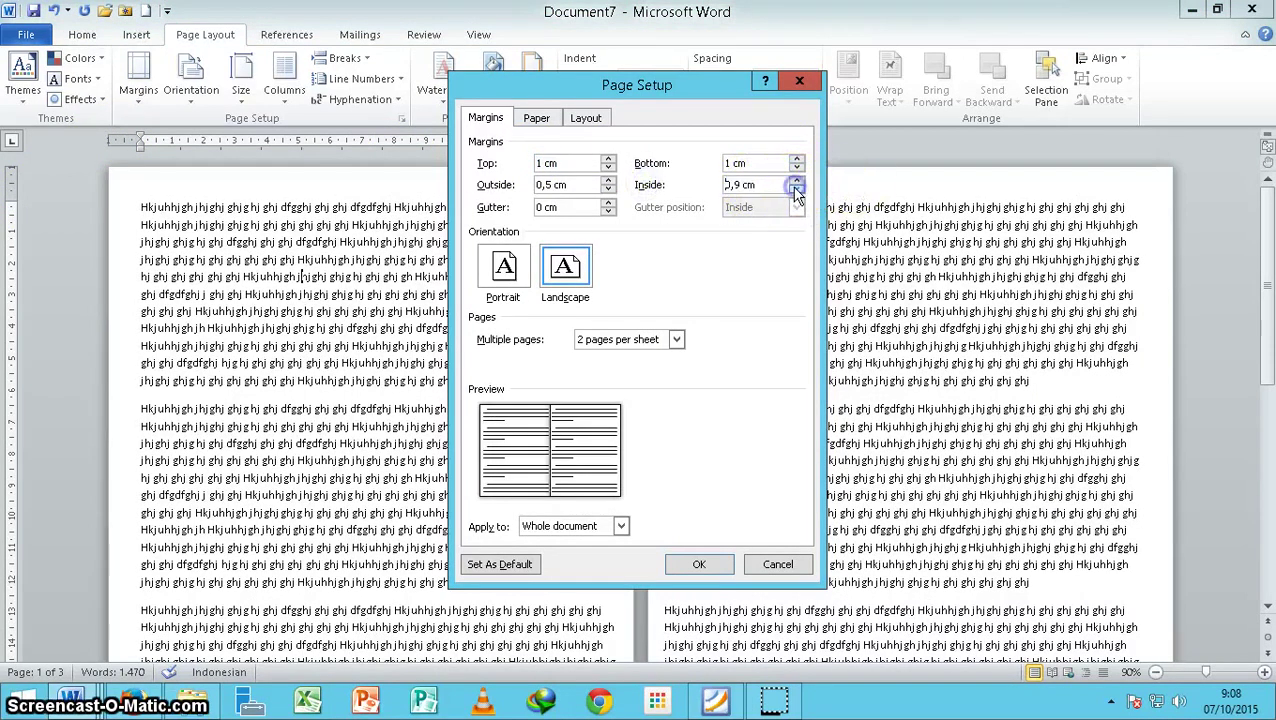
left_click(695, 564)
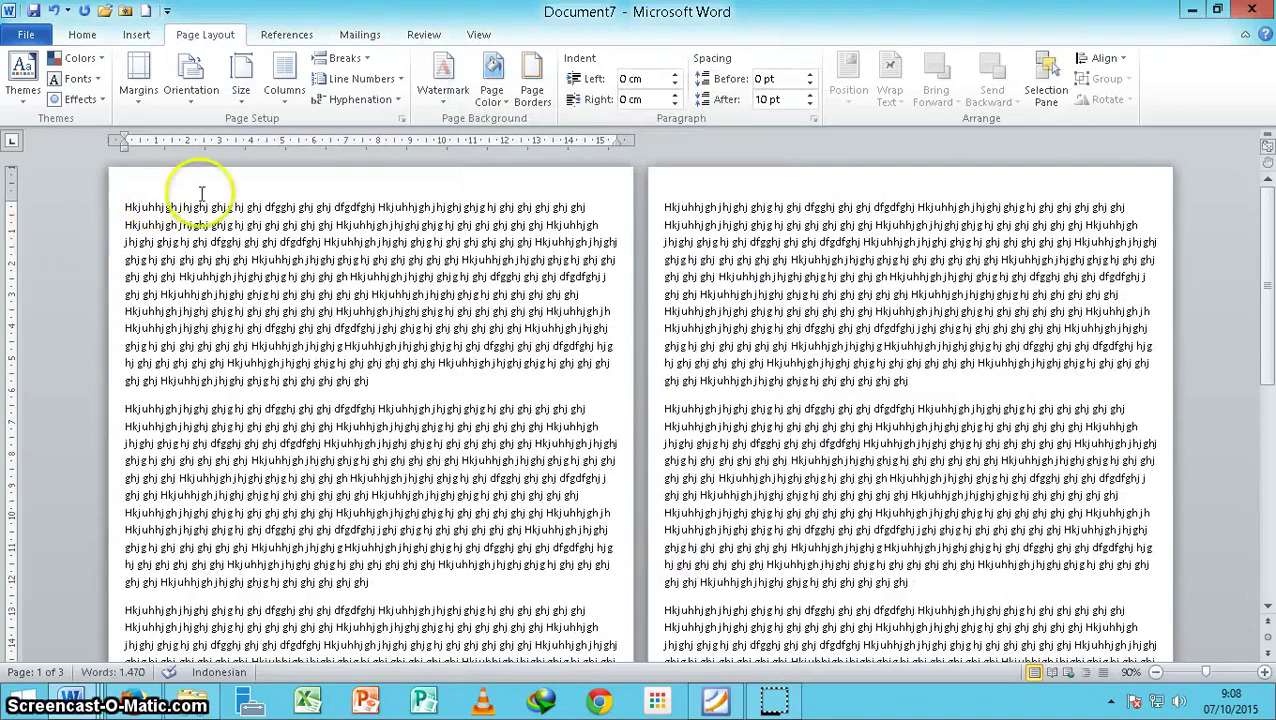
- Lower the top margin slightly on the vertical ruler
left_click_drag(14, 198, 14, 230)
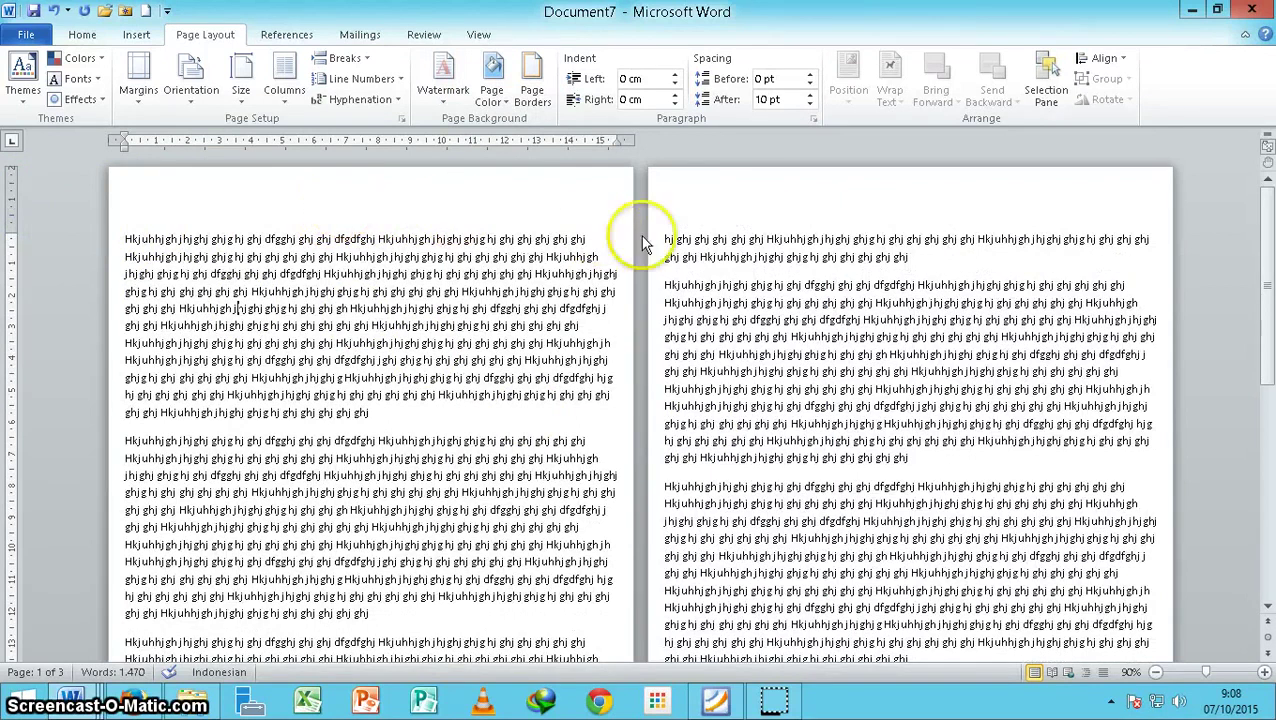
scroll(900, 330, "down", 5)
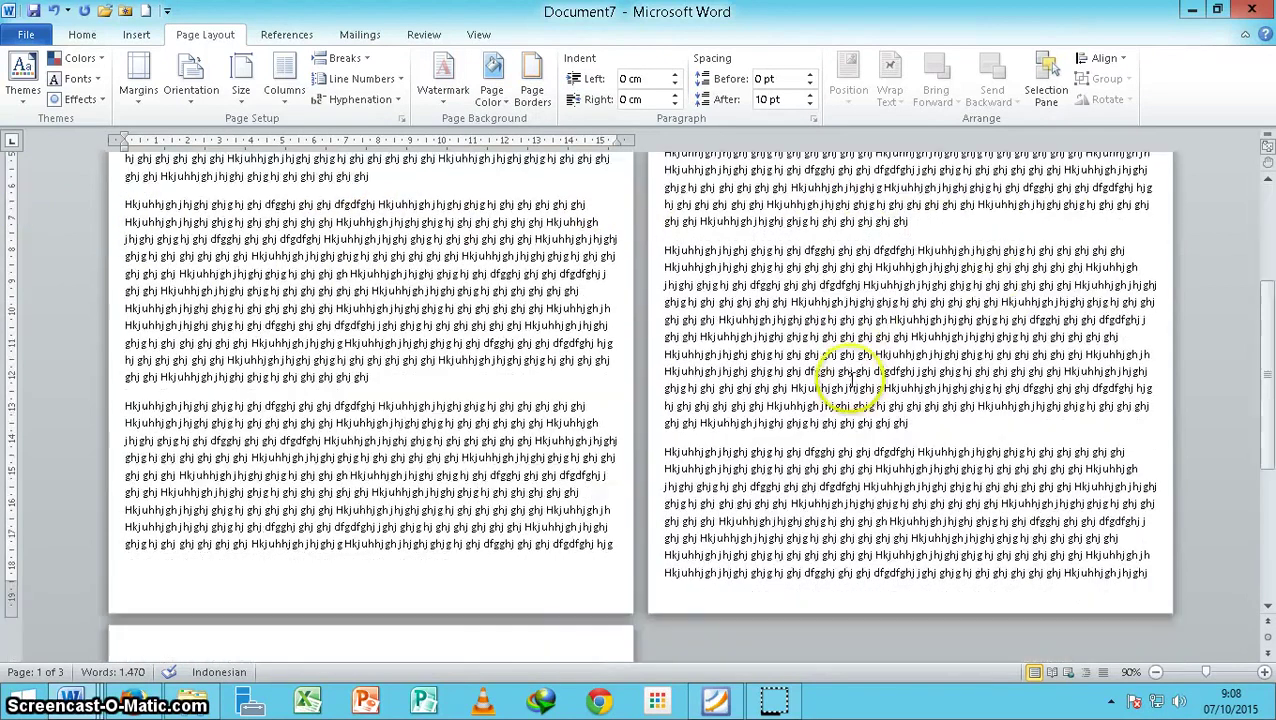
scroll(445, 581, "up", 5)
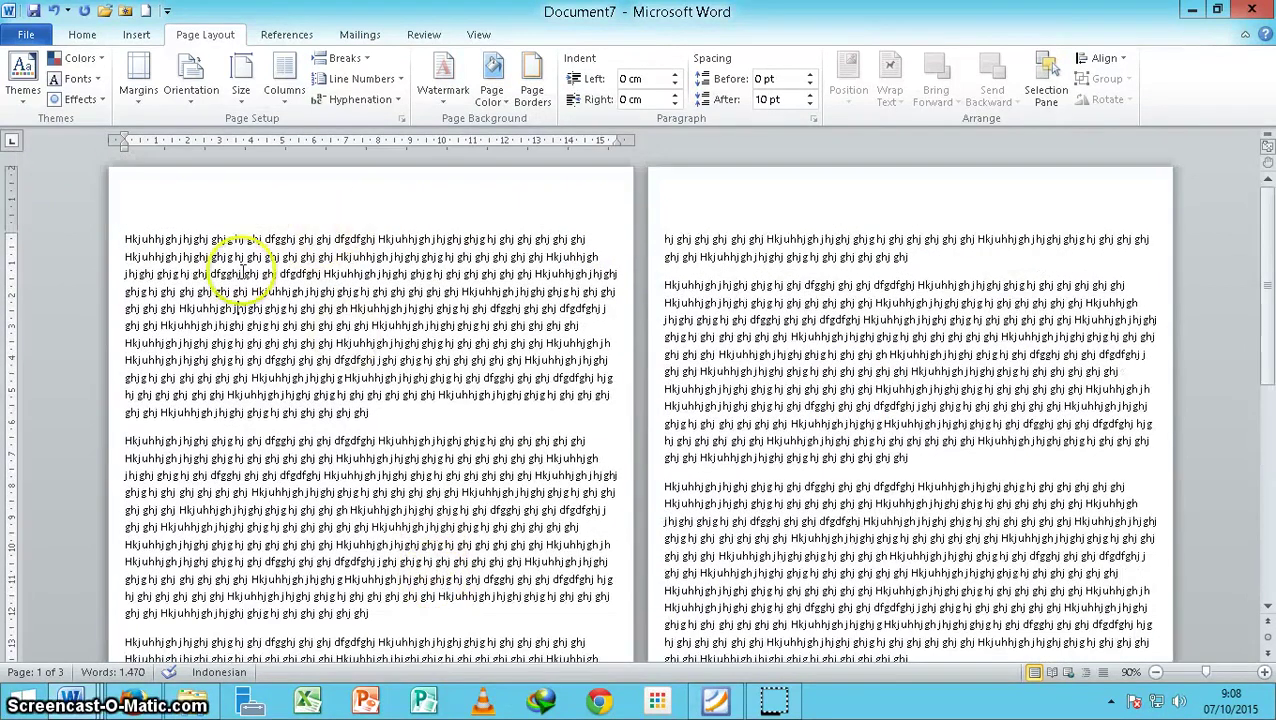
- Set all the document's text in two columns and adjust the gap between them
key("ctrl+a")
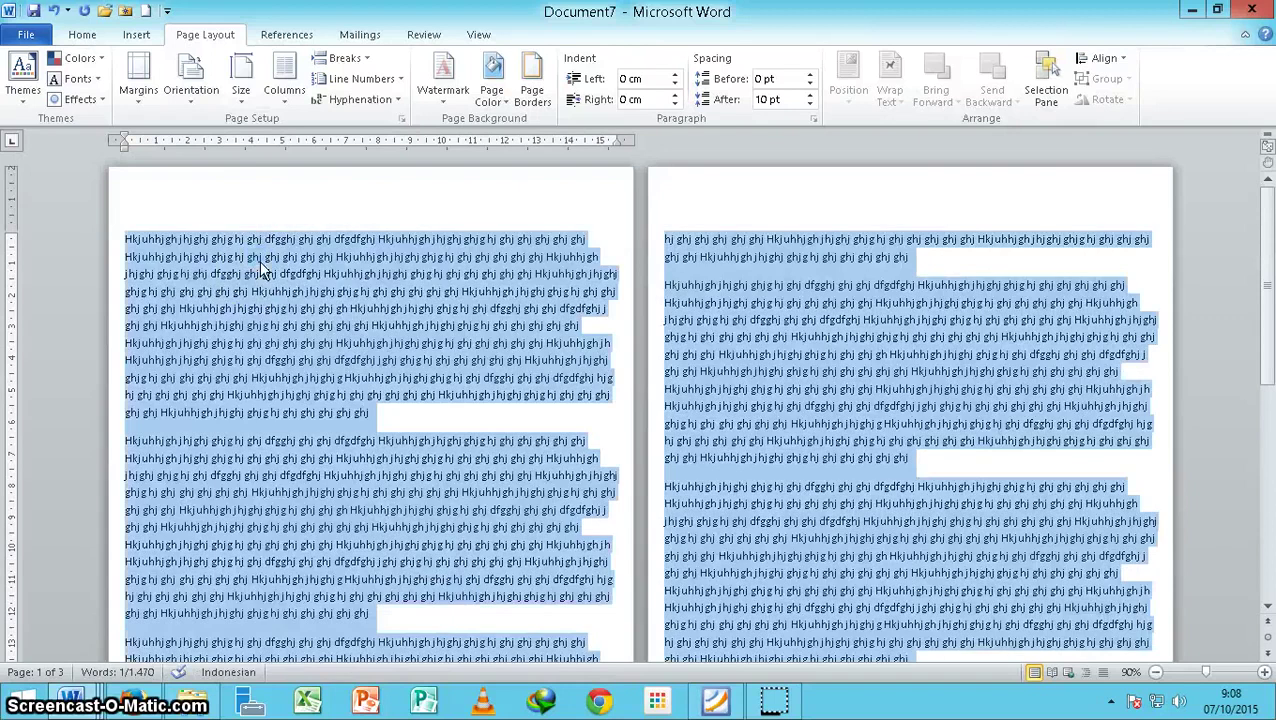
left_click(274, 95)
left_click(288, 173)
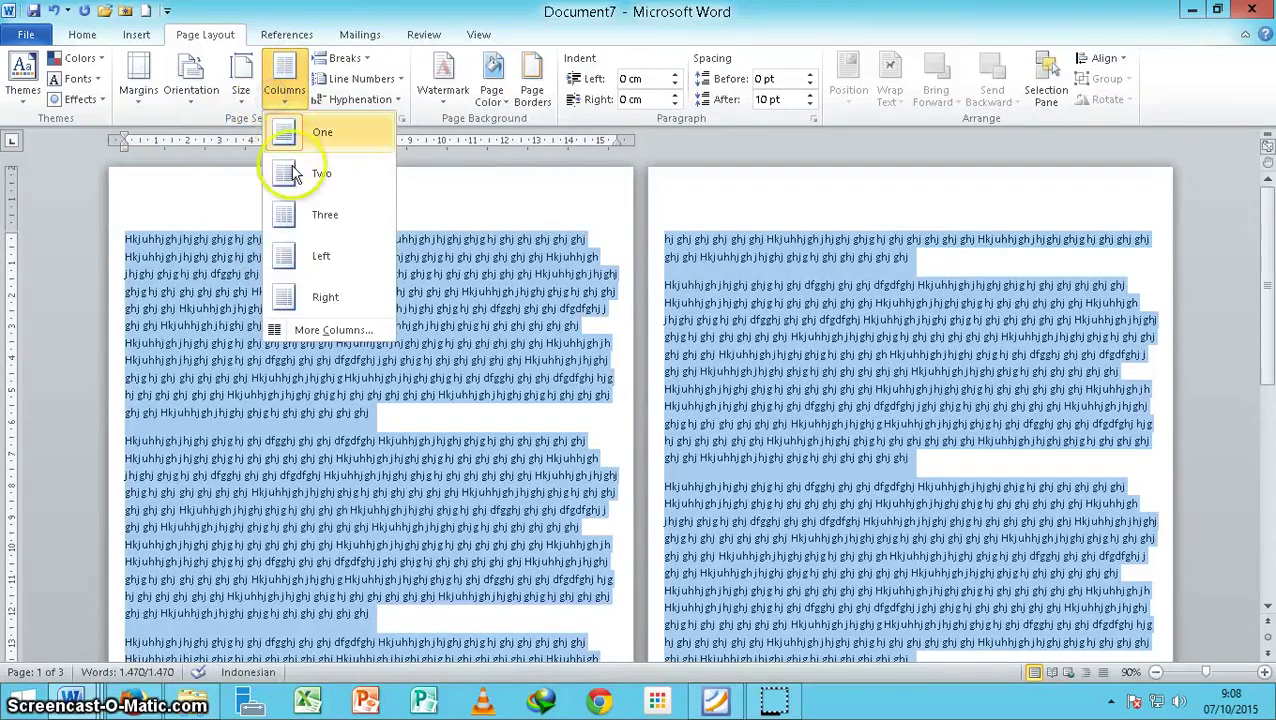
left_click_drag(389, 139, 376, 141)
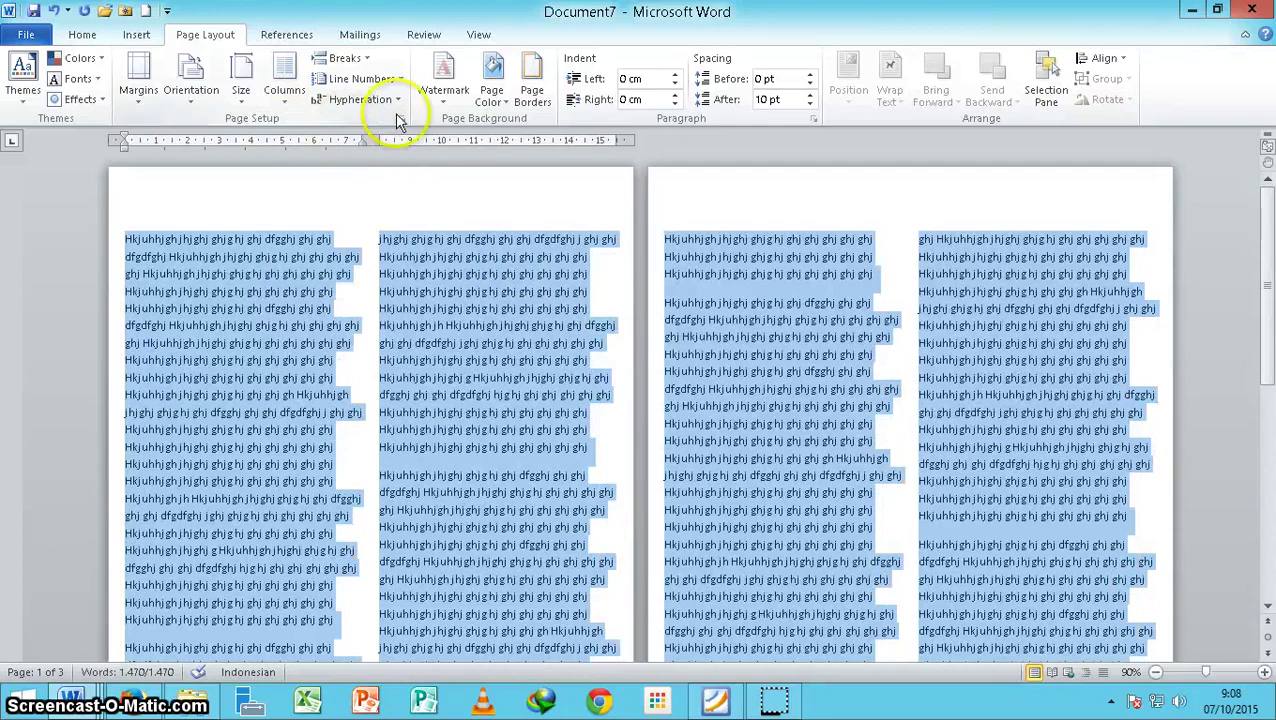
- Justify the selected two-column text, then deselect it and review the pages
left_click(80, 36)
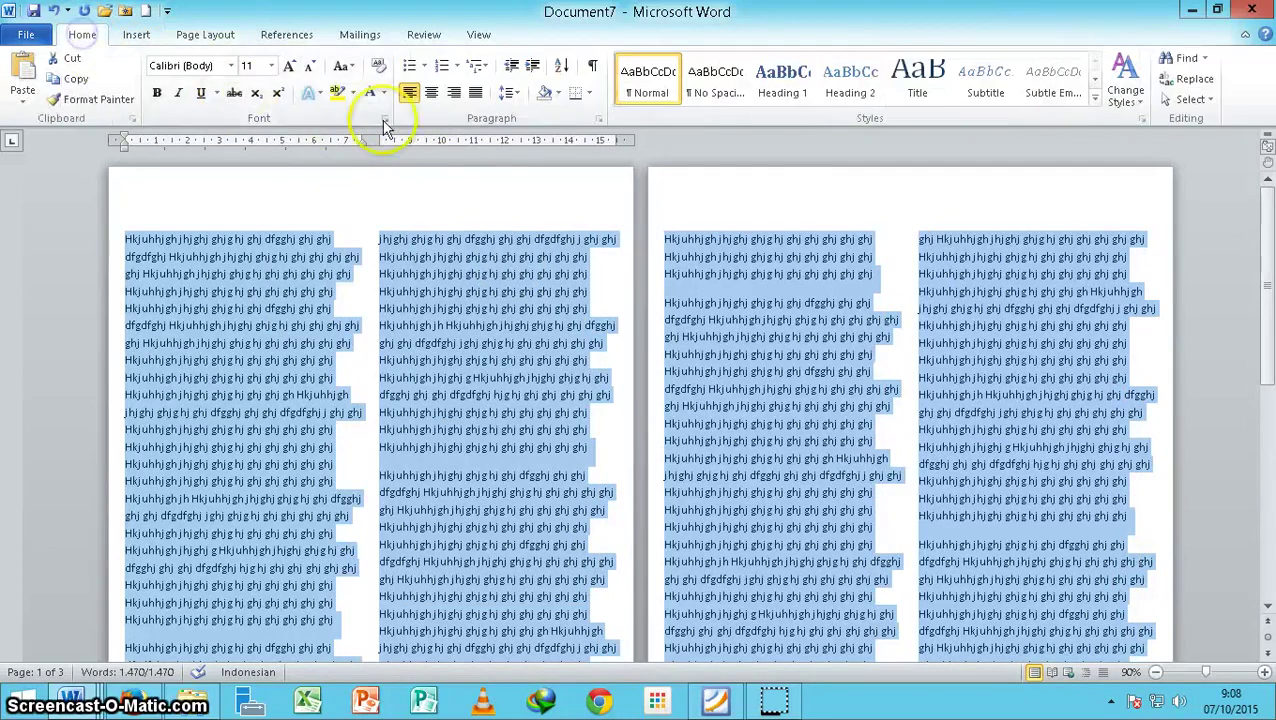
left_click(477, 92)
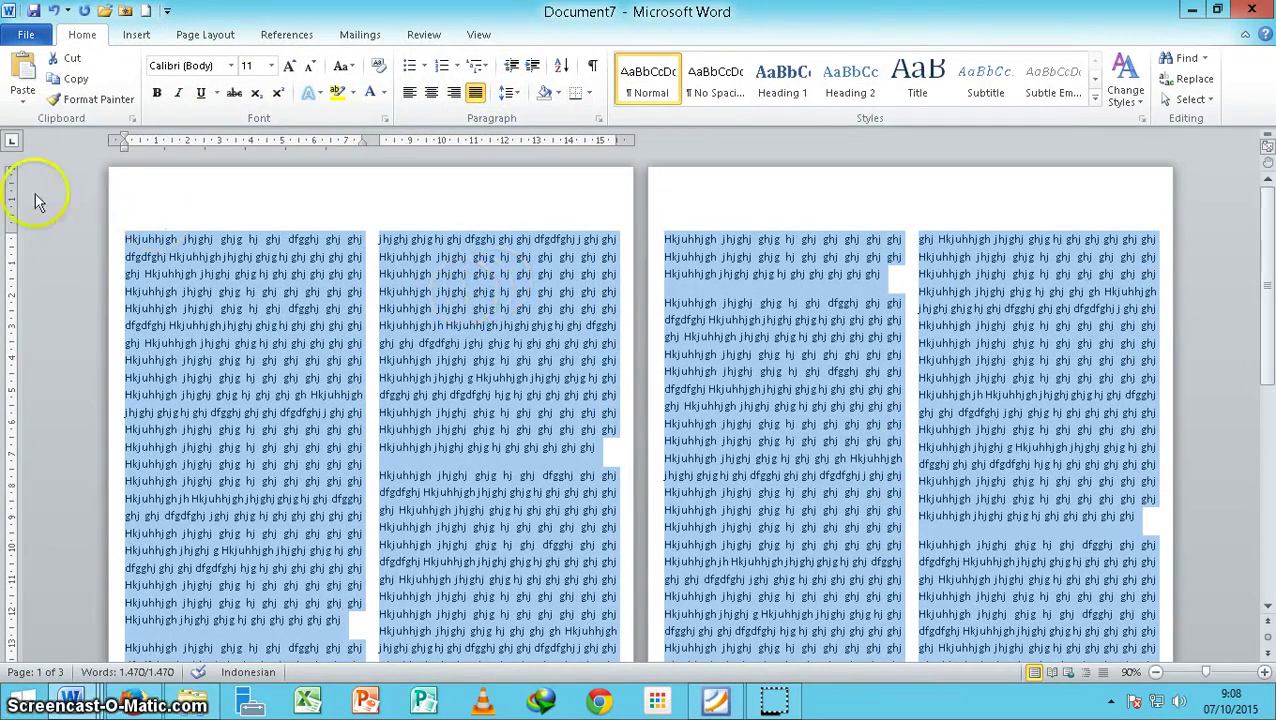
left_click(293, 200)
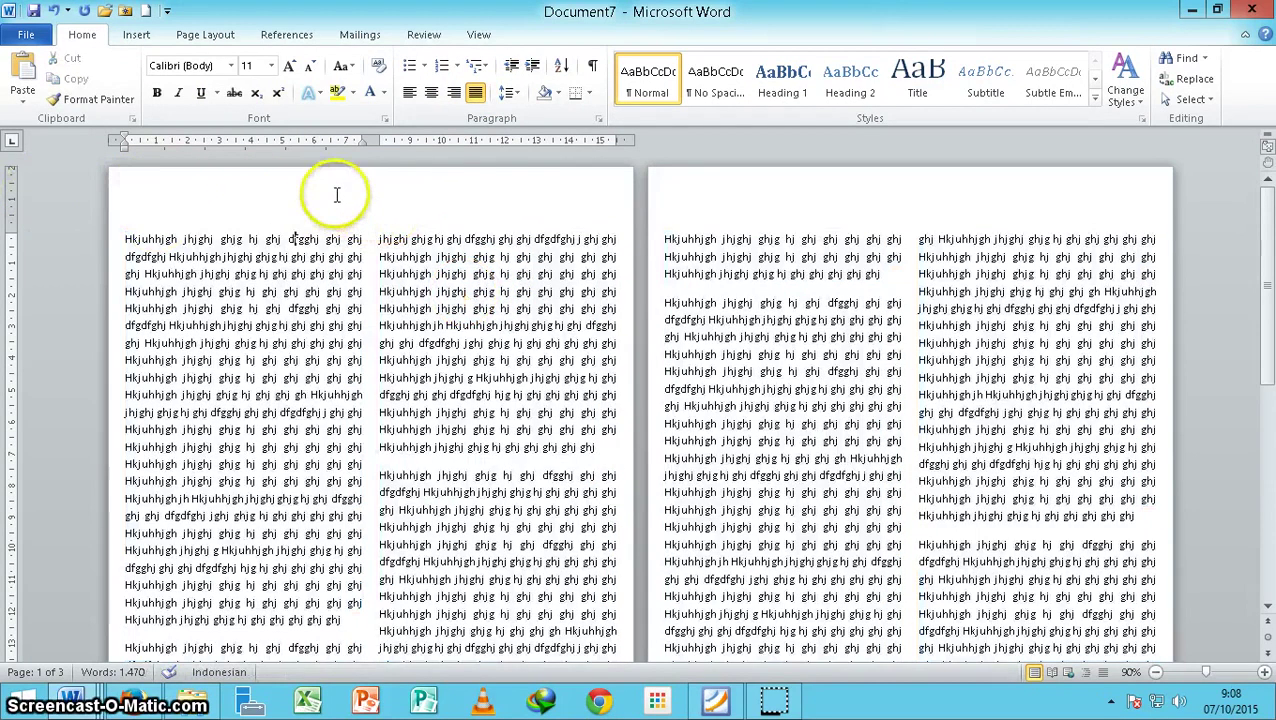
scroll(370, 270, "down", 5)
scroll(365, 308, "down", 7)
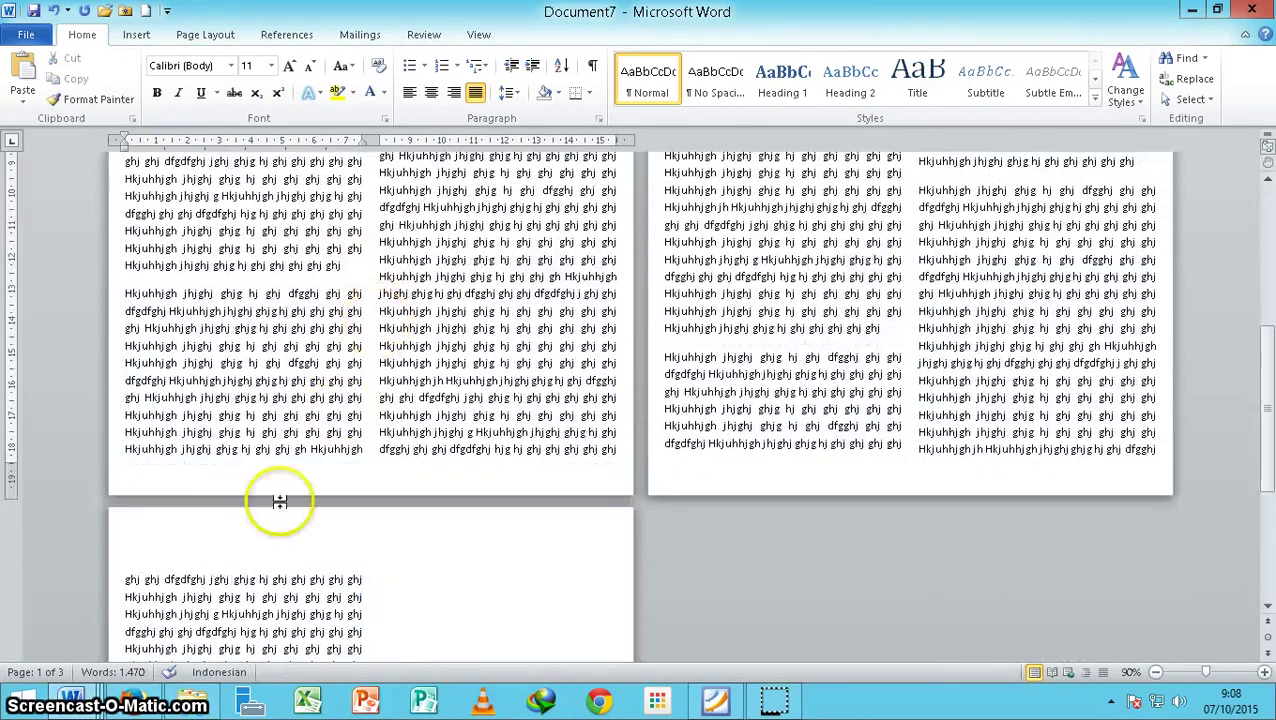
scroll(350, 460, "up", 12)
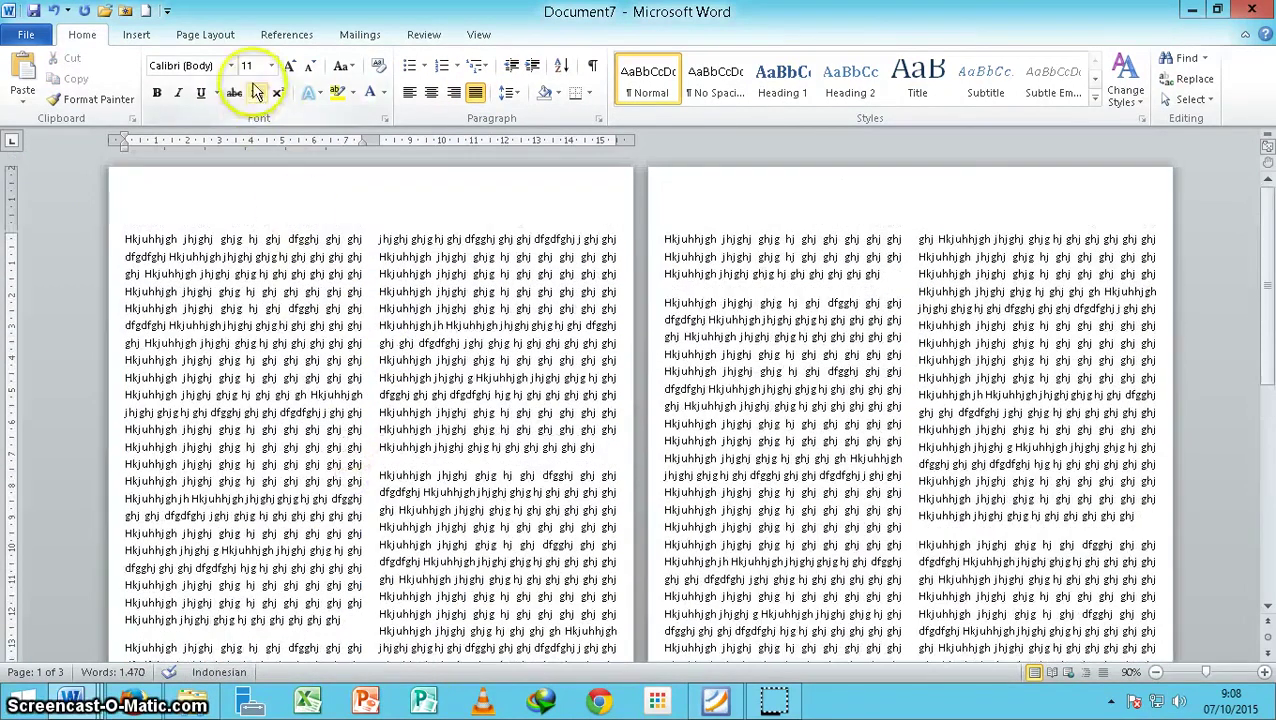
left_click(136, 36)
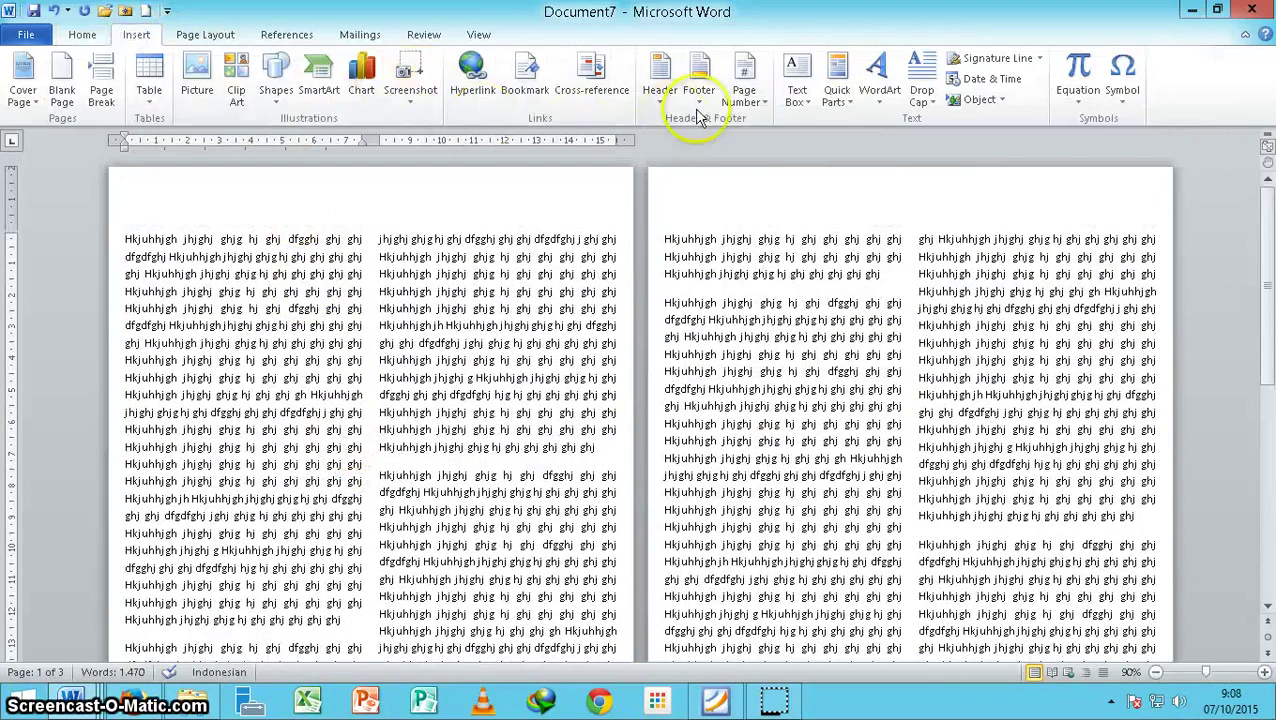
- Insert a Plain Number 2 page number centred at each page bottom, then return to the body text
left_click(737, 110)
mouse_move(790, 143)
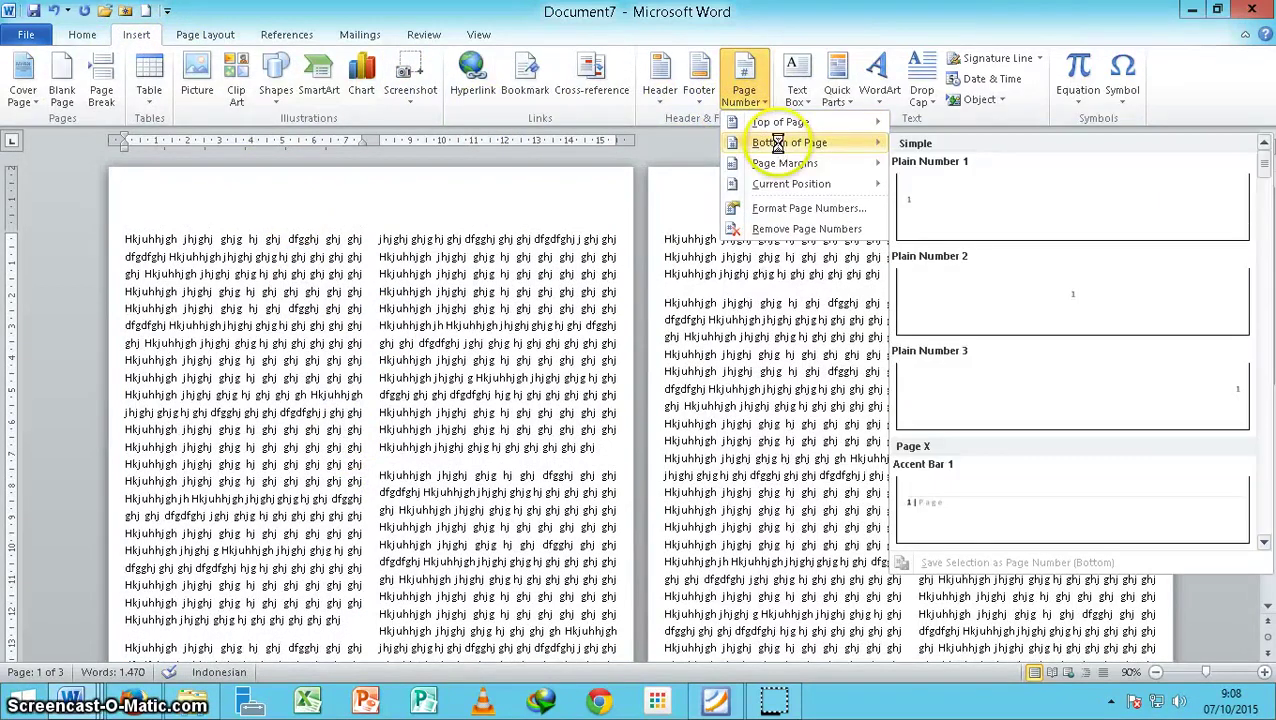
left_click(1048, 293)
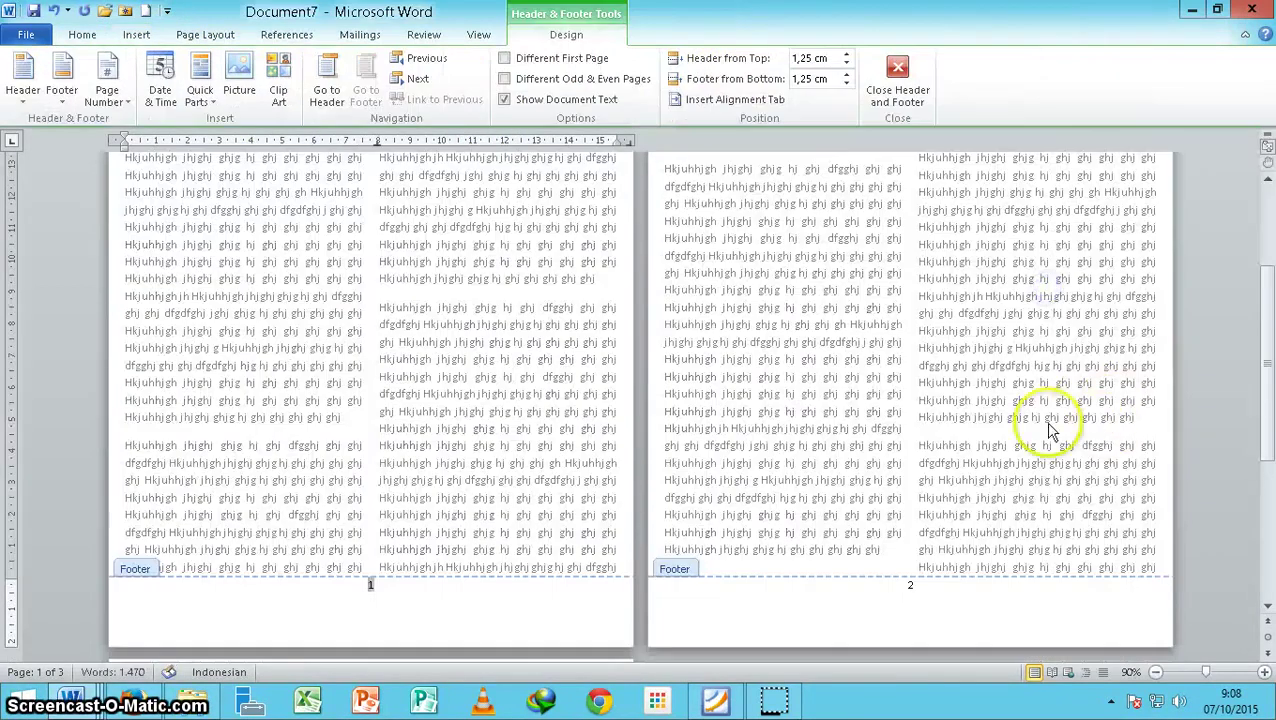
scroll(932, 575, "down", 10)
scroll(900, 558, "down", 5)
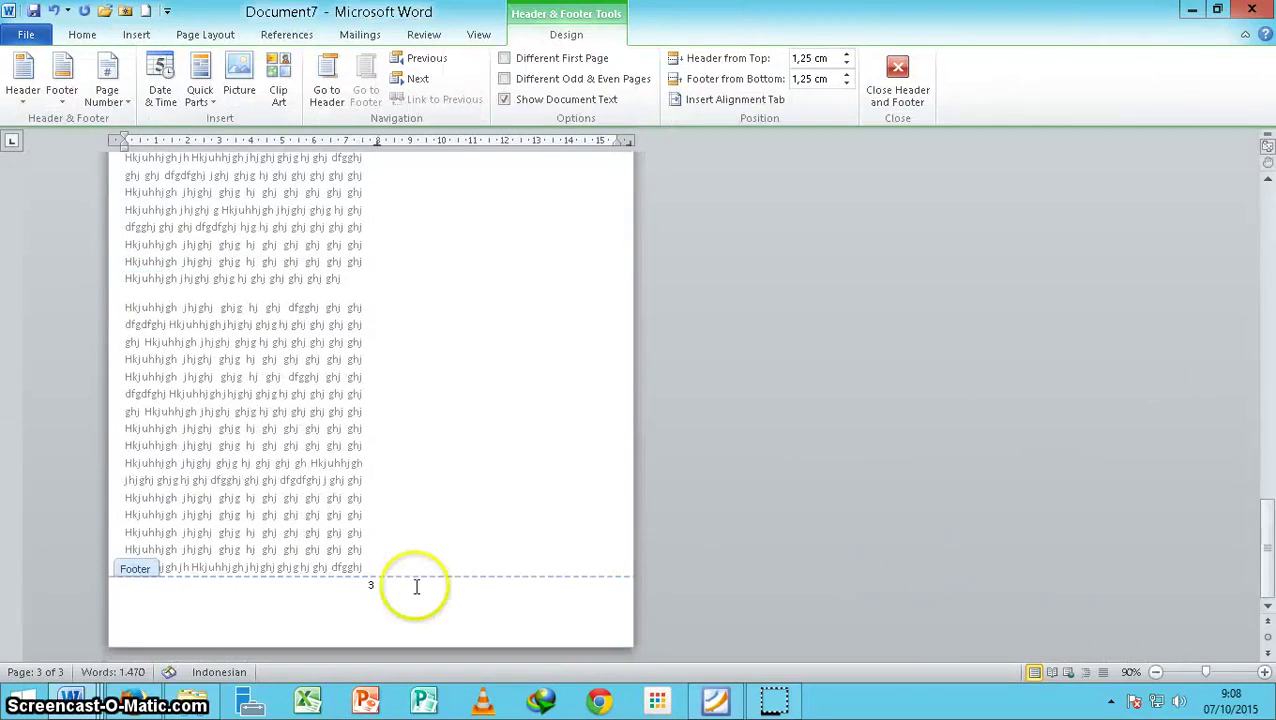
scroll(416, 588, "up", 2)
scroll(416, 590, "up", 5)
scroll(400, 589, "up", 3)
scroll(420, 470, "up", 3)
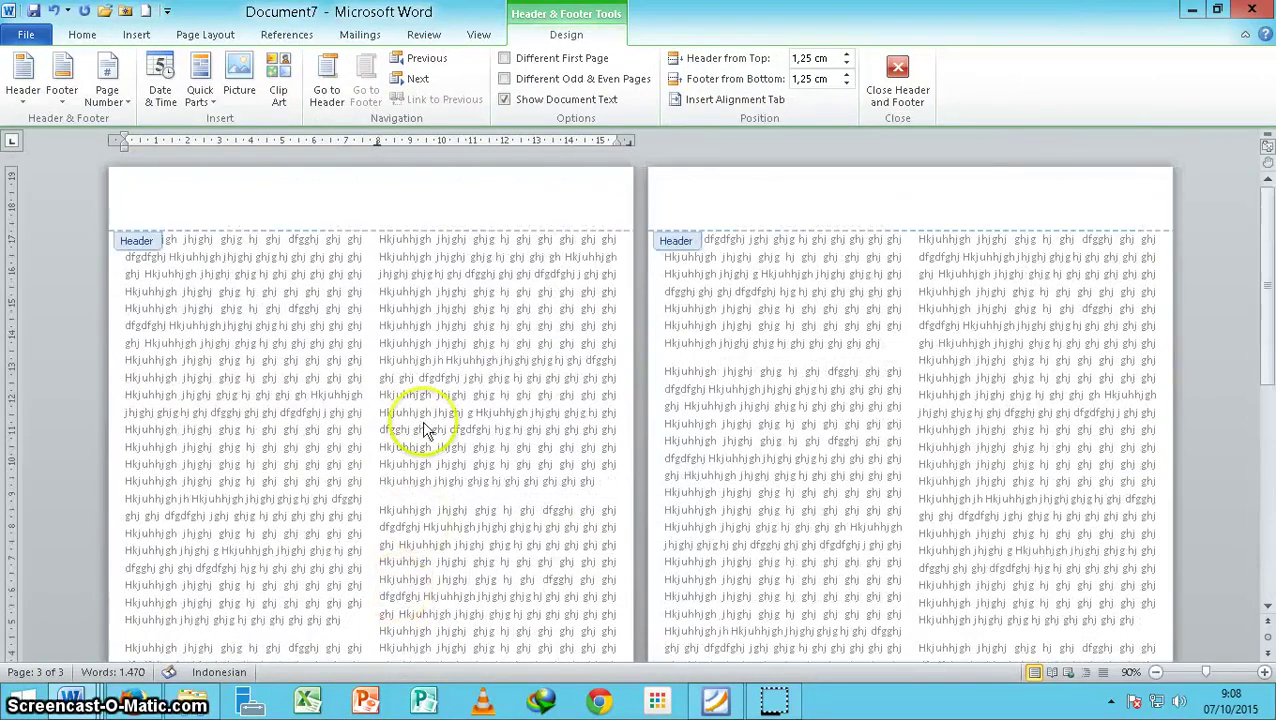
left_click(380, 220)
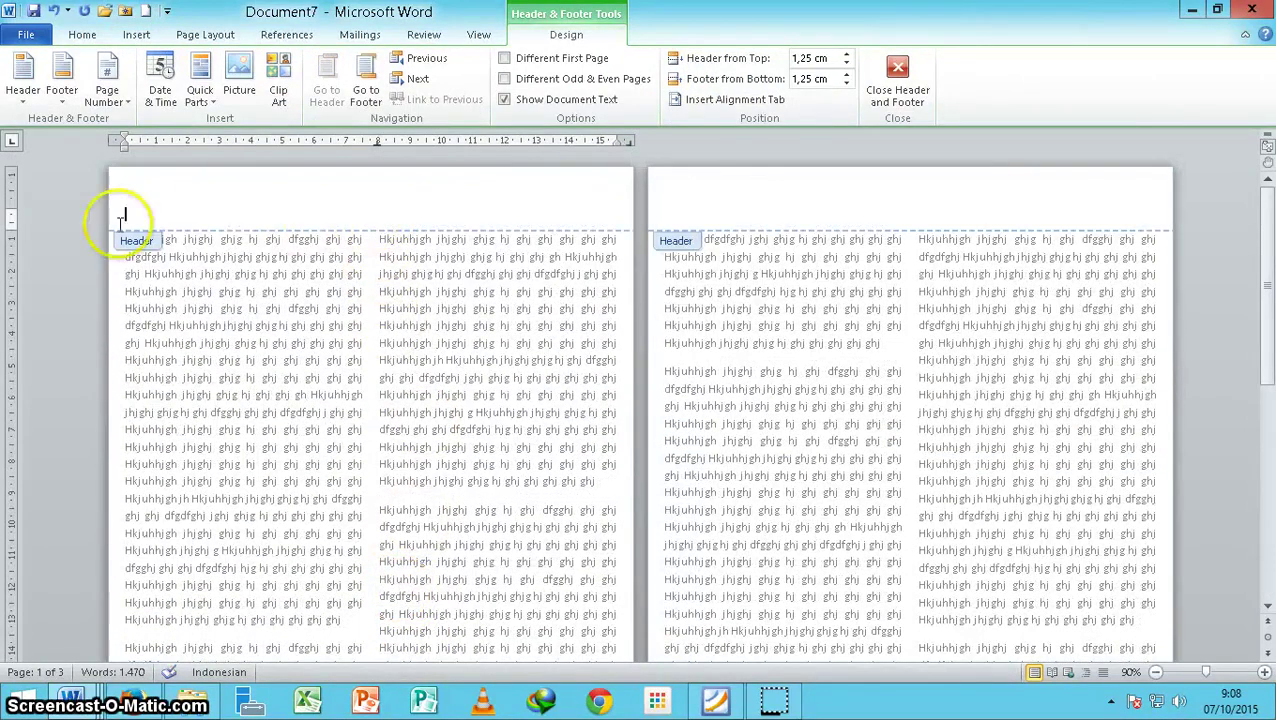
double_click(442, 386)
- Select a run of text spanning the left and right columns
left_click(411, 273)
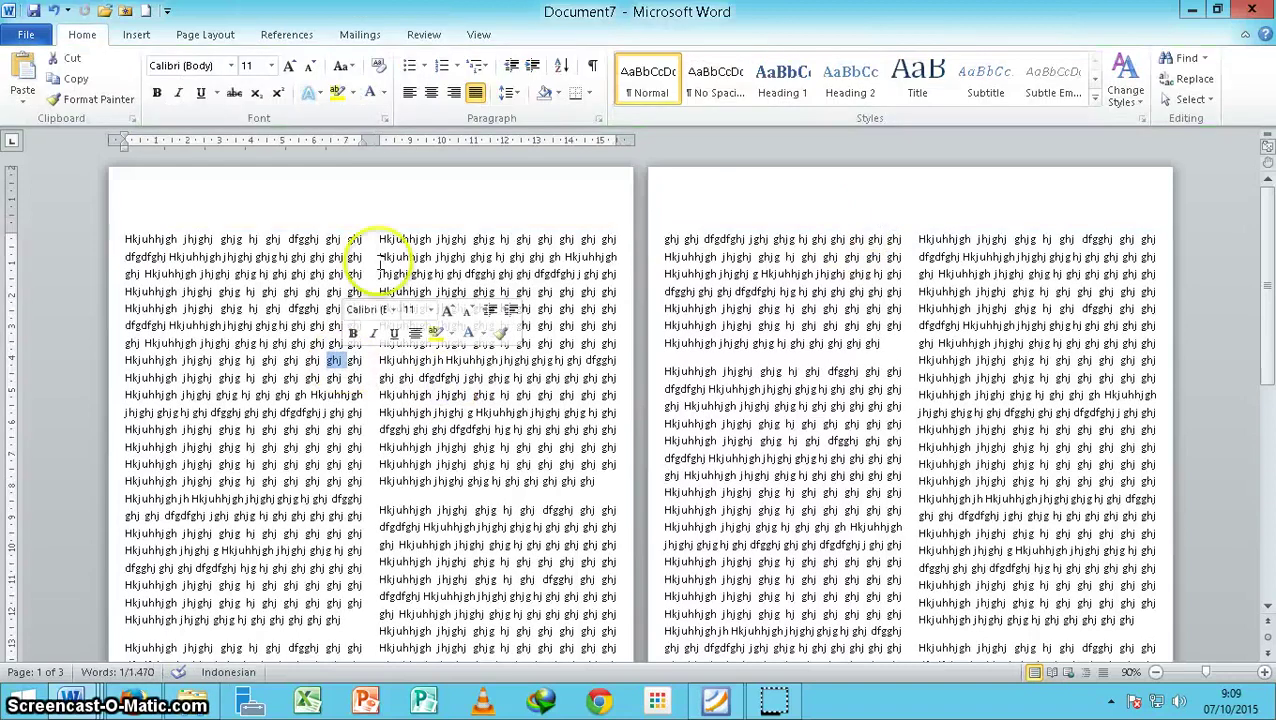
left_click(137, 35)
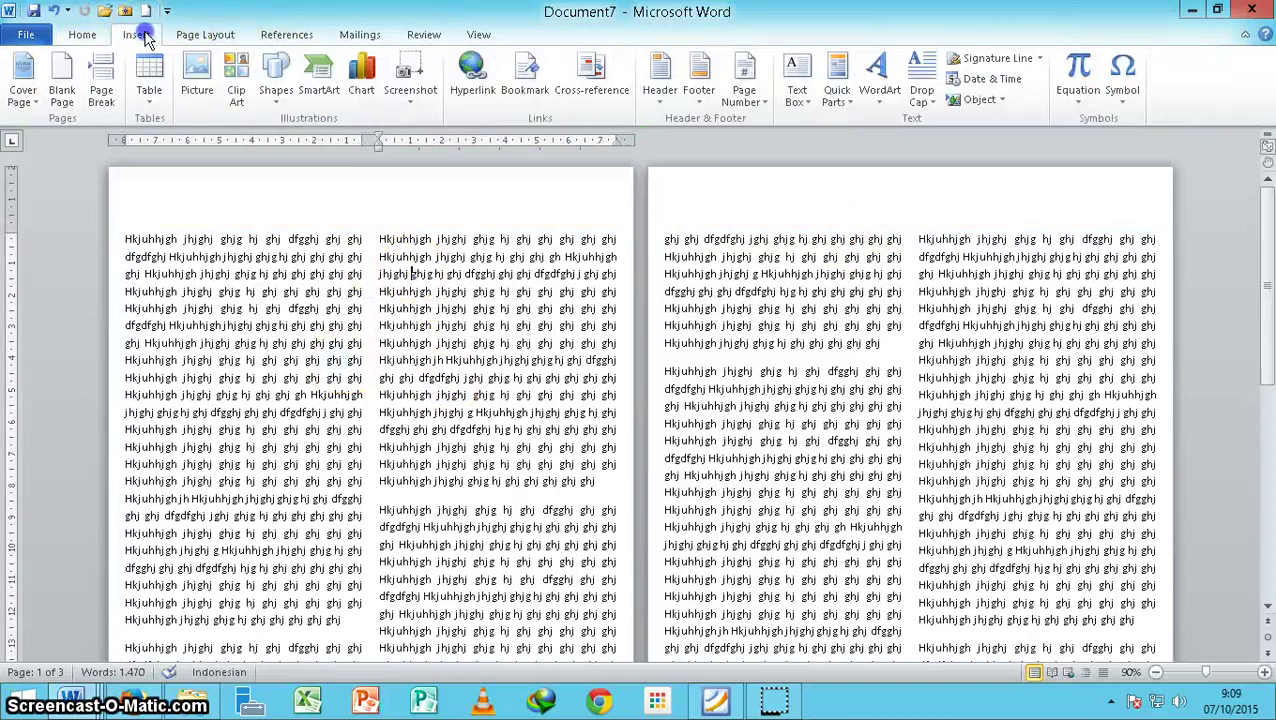
left_click(195, 35)
left_click_drag(281, 257, 470, 447)
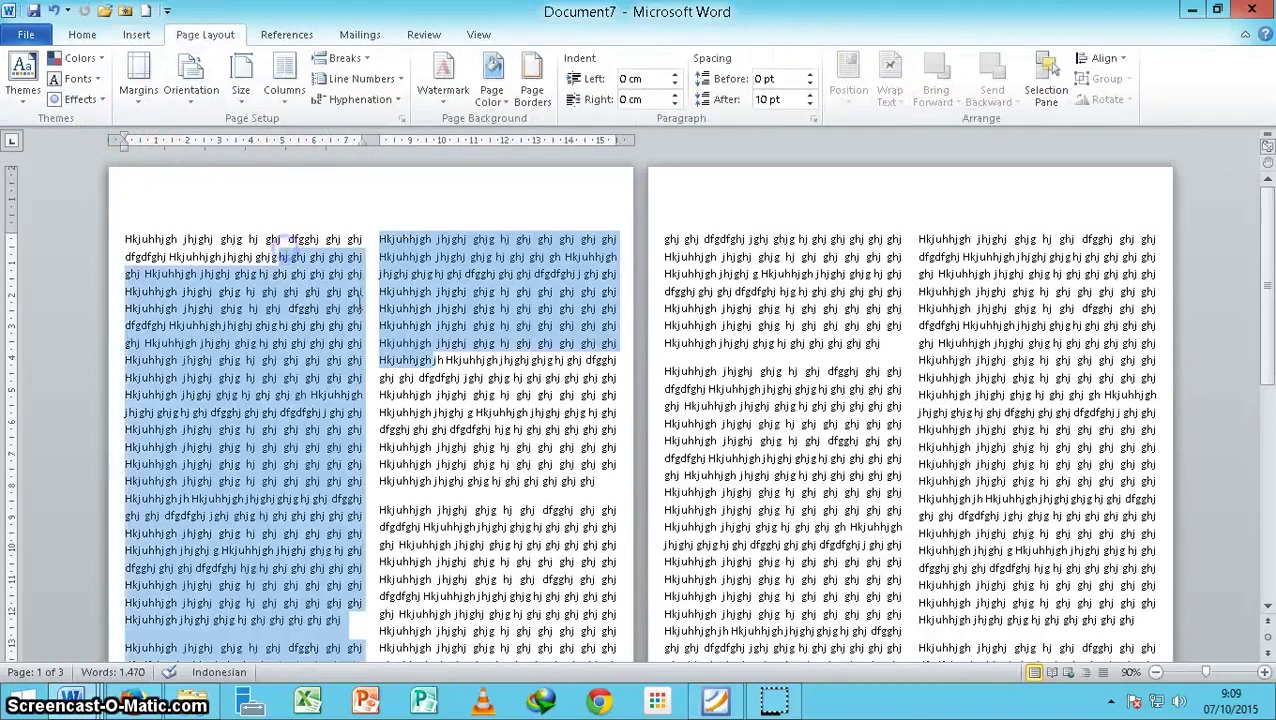
- Try unequal column widths with a narrower first column, then undo the change
left_click(284, 85)
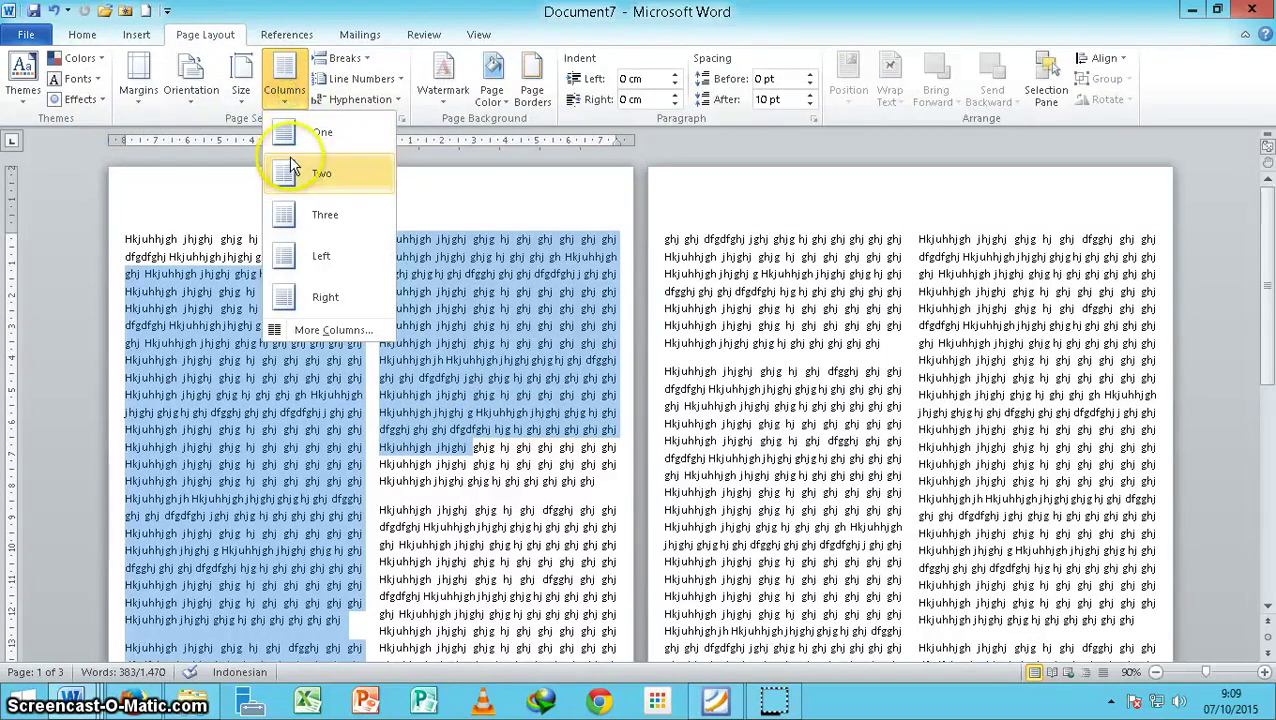
left_click(330, 330)
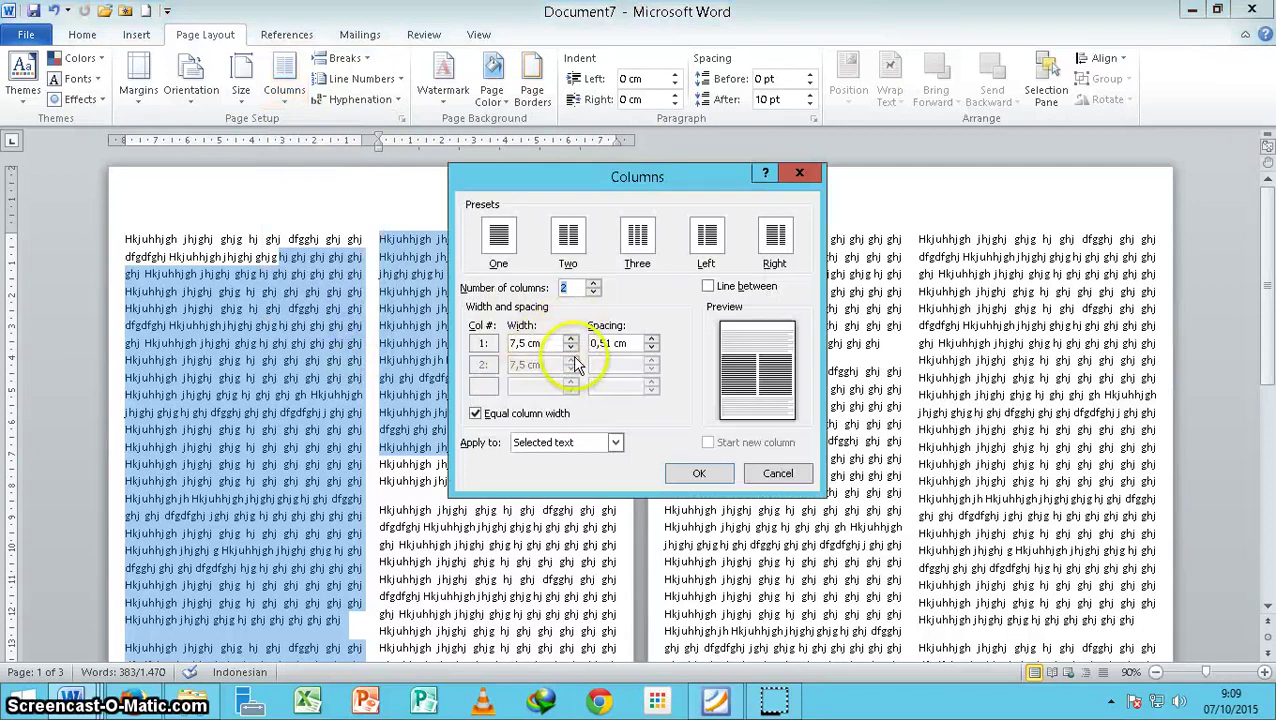
left_click(476, 413)
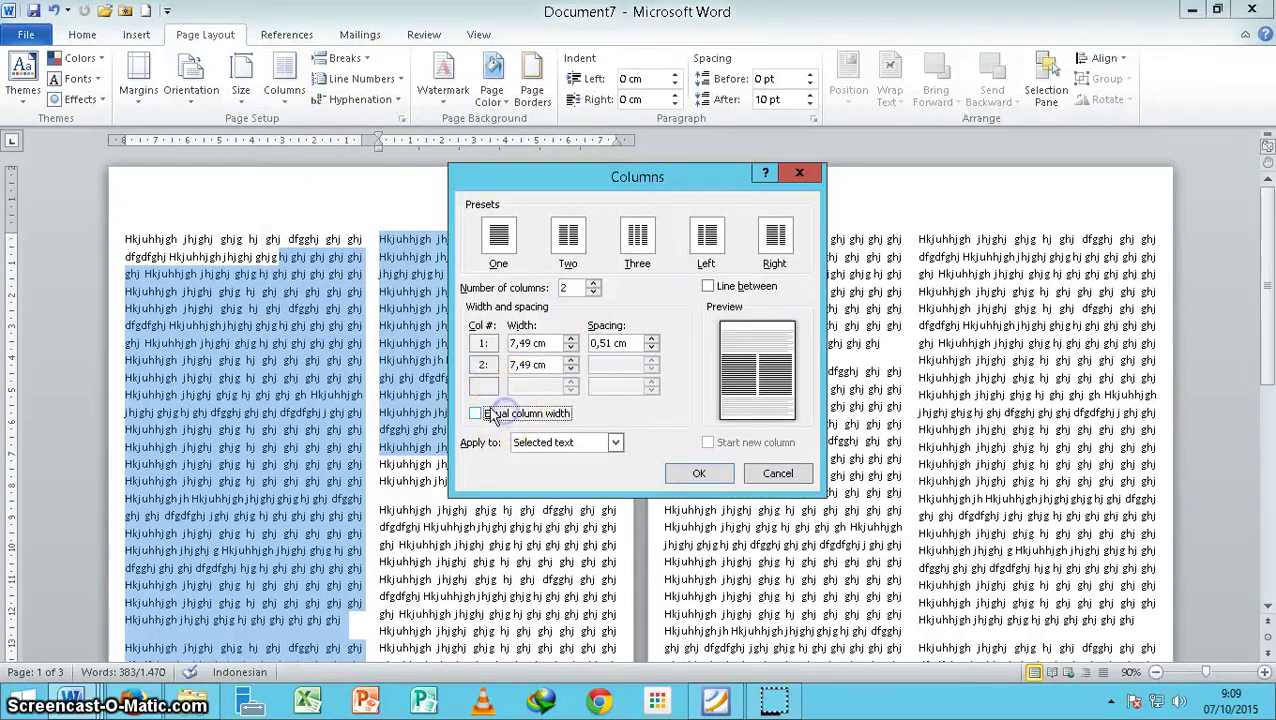
left_click(571, 347)
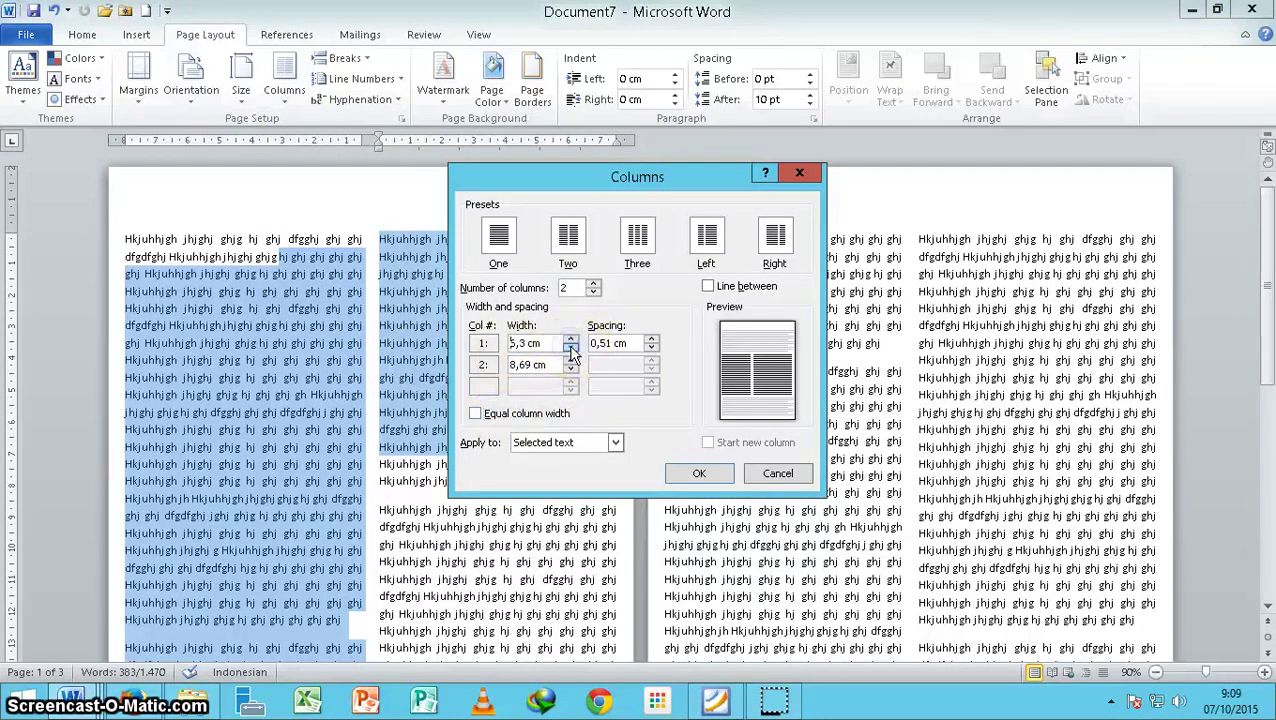
left_click(727, 472)
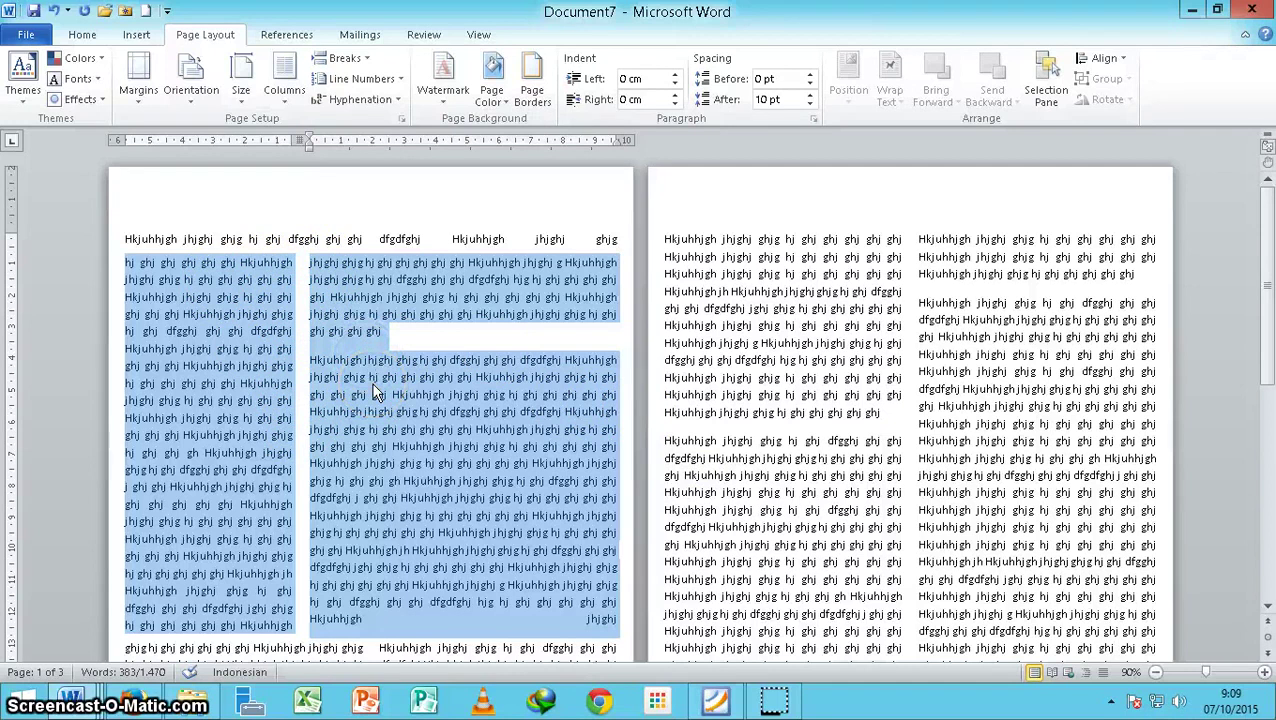
key("ctrl+z")
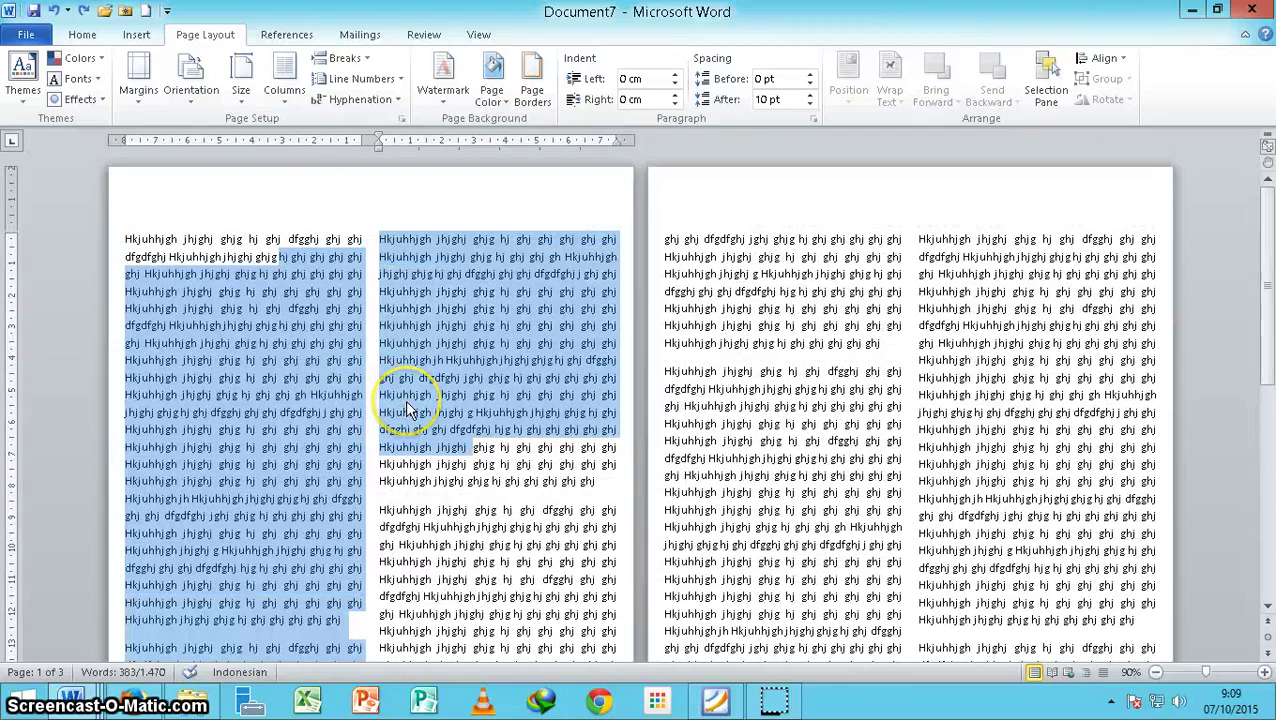
- Check the PDF in Foxit Reader, then place the cursor at a left-column line start in Document7
left_click(714, 700)
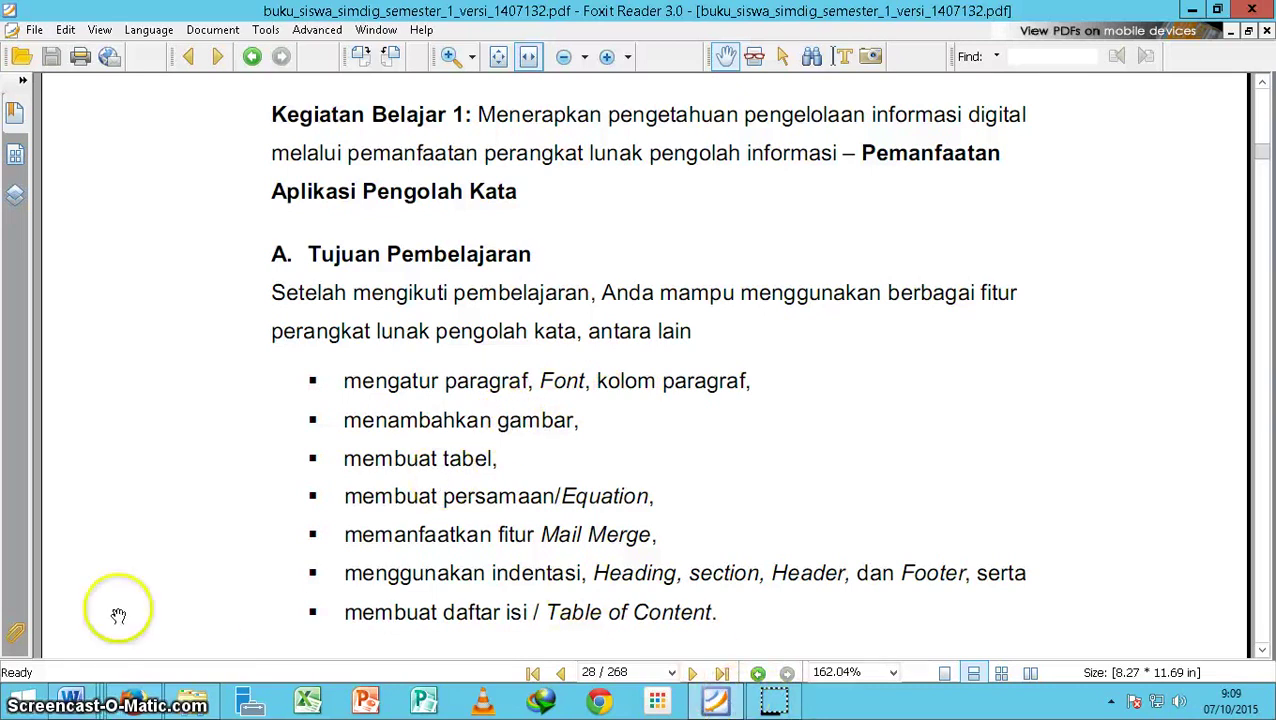
left_click(95, 706)
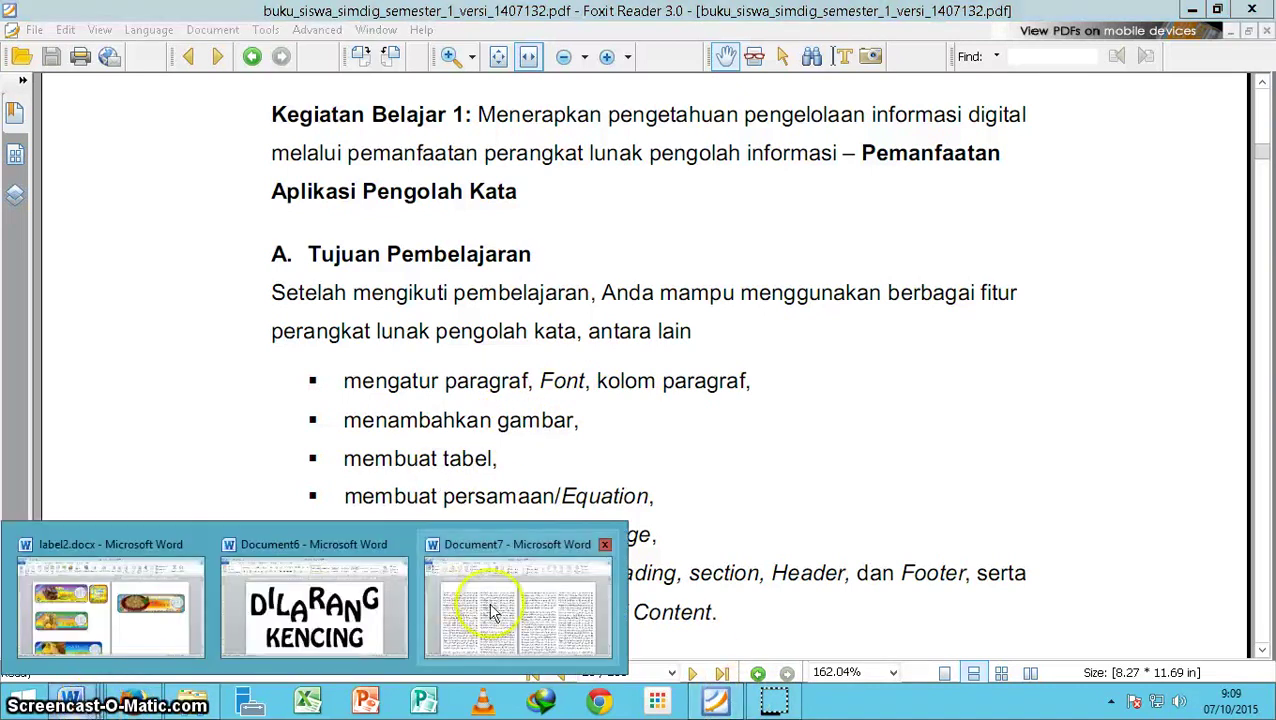
left_click(540, 640)
left_click(410, 395)
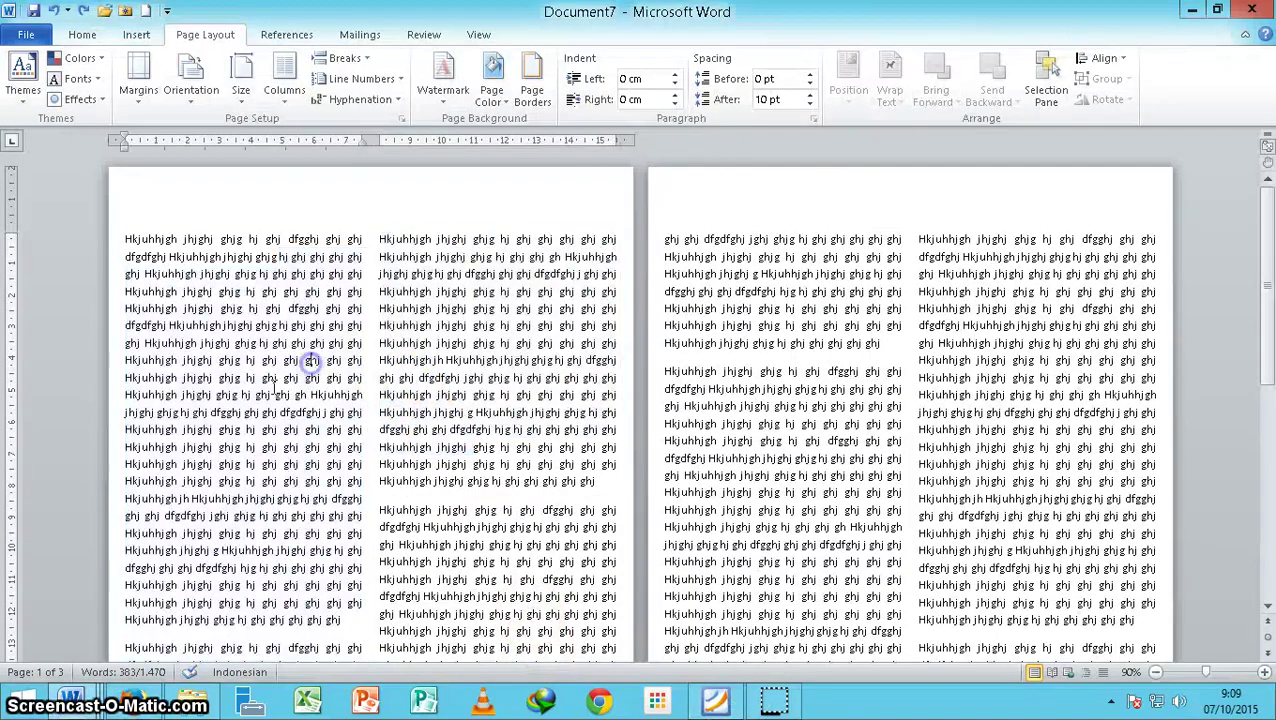
left_click(125, 378)
- Open the Clip Art pane and list all available clips
left_click(136, 34)
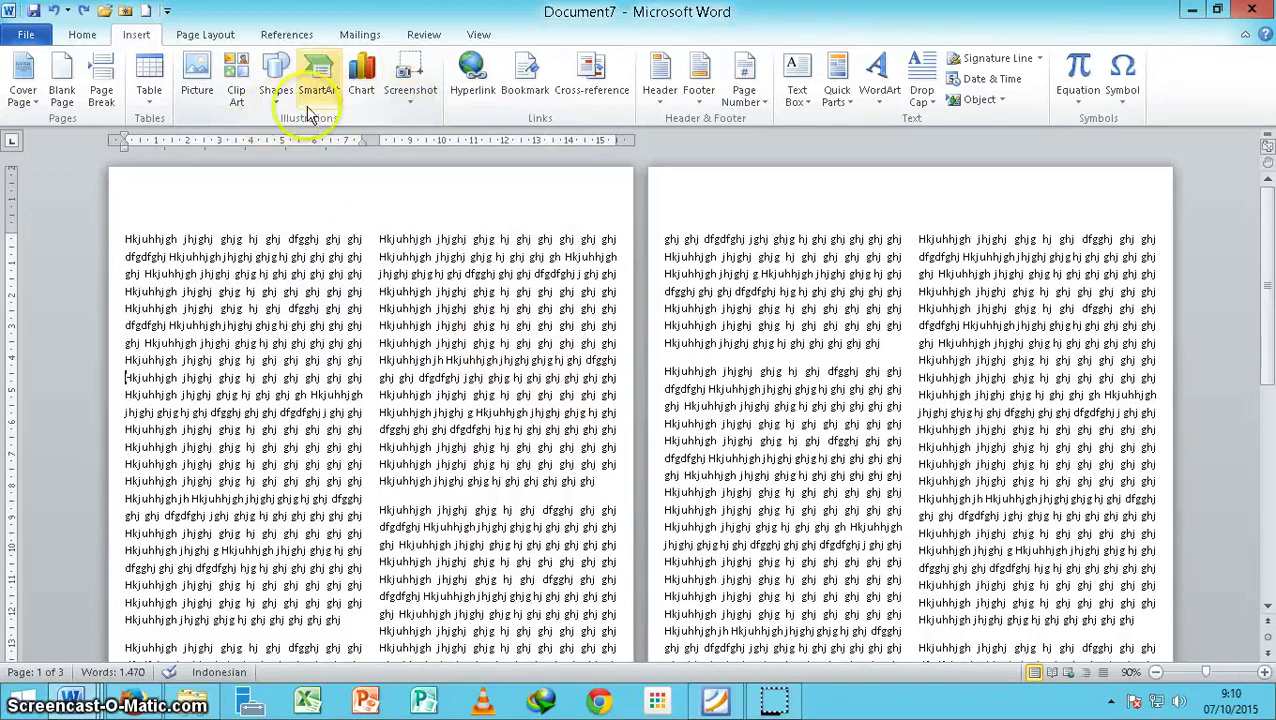
left_click(240, 92)
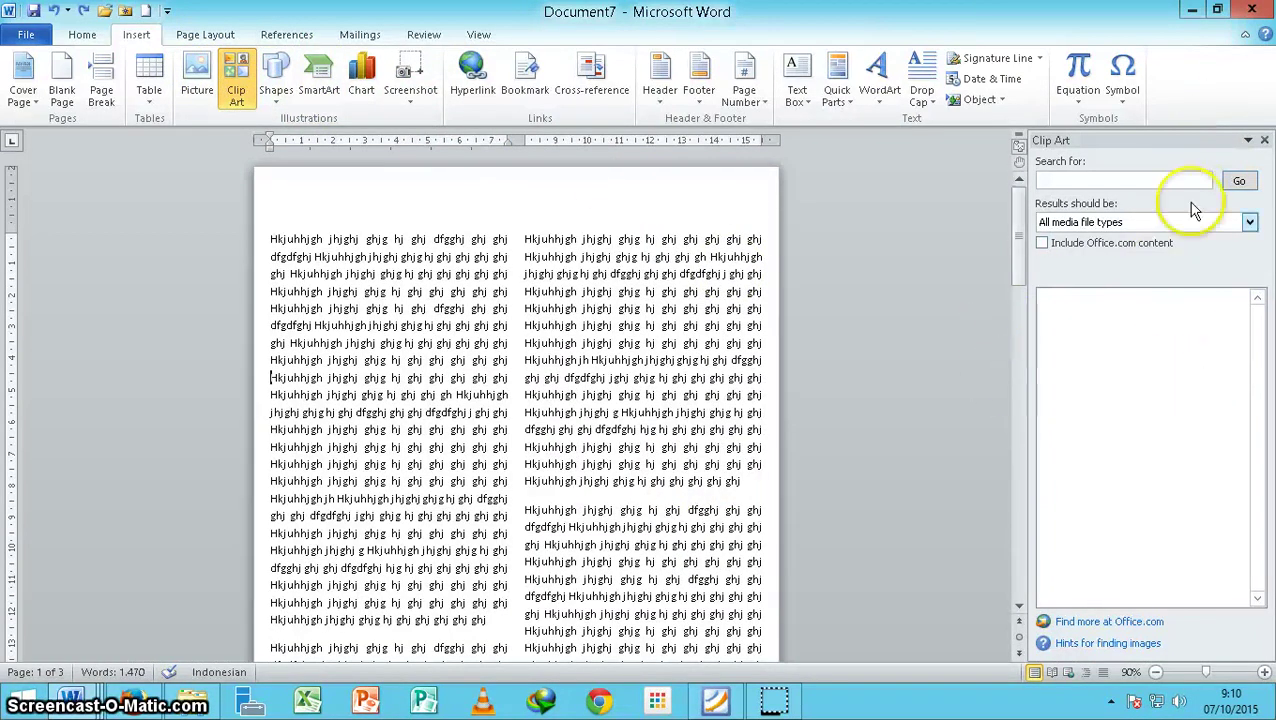
left_click(1237, 181)
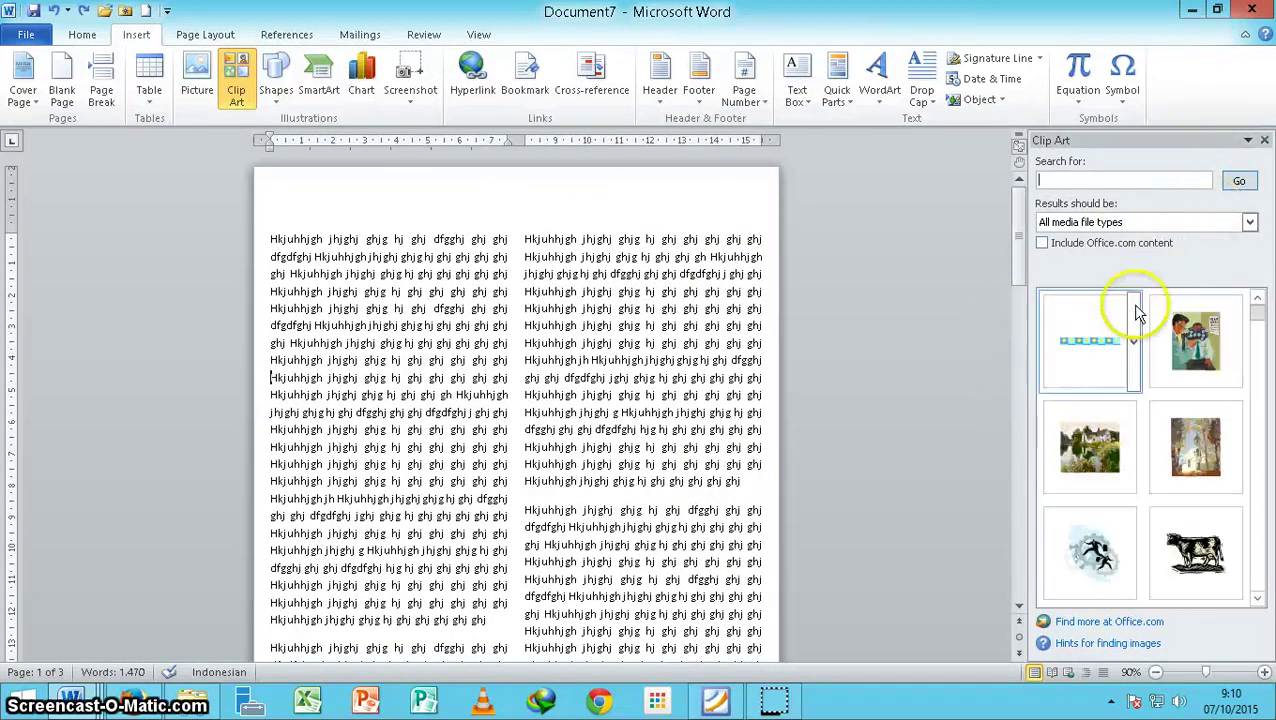
- Drag the cow clip art into the left column and select it
left_click(1196, 545)
mouse_move(1196, 545)
left_mouse_down()
mouse_move(283, 415)
mouse_move(268, 376)
left_mouse_up()
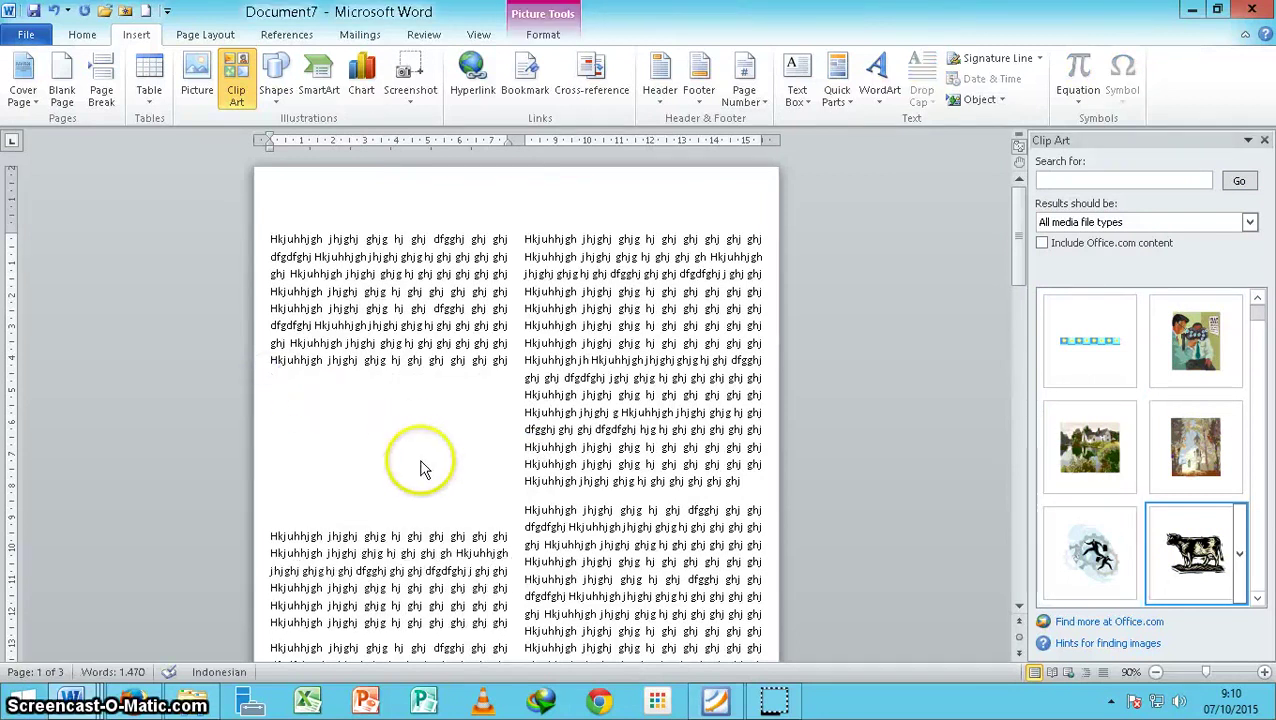
left_click(1212, 558)
left_click(362, 470)
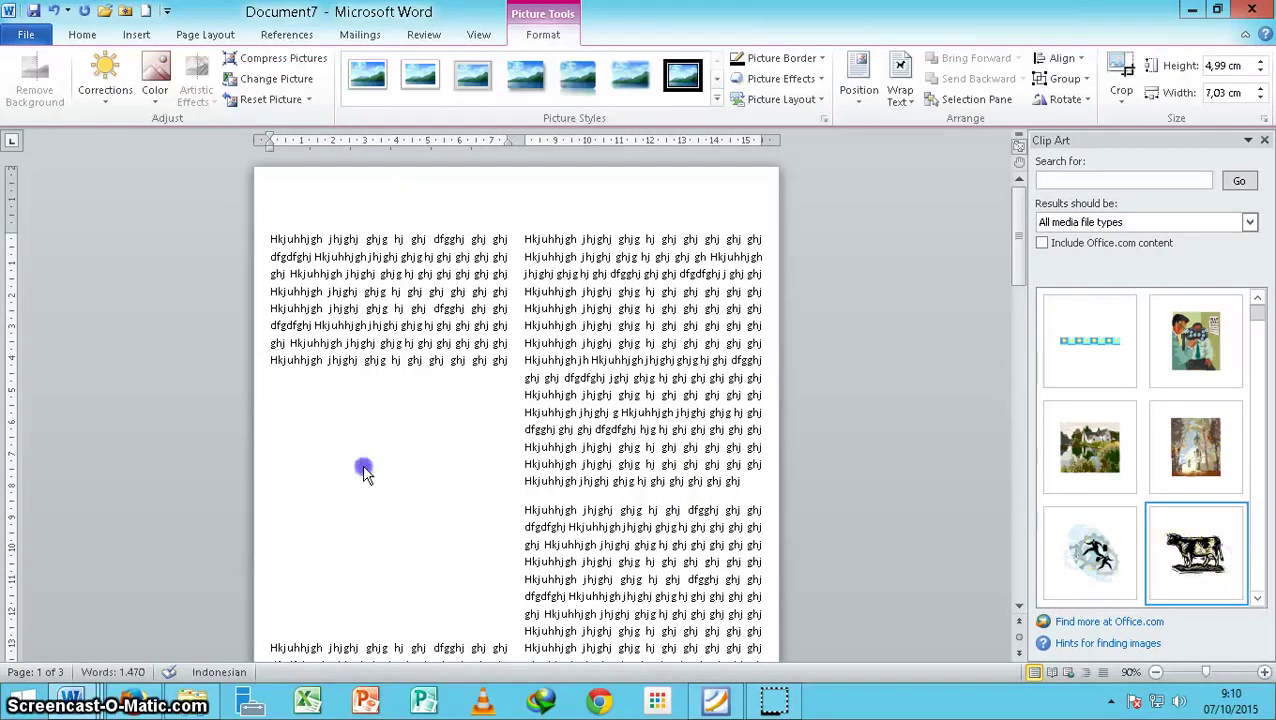
left_click(404, 424)
left_click(410, 470)
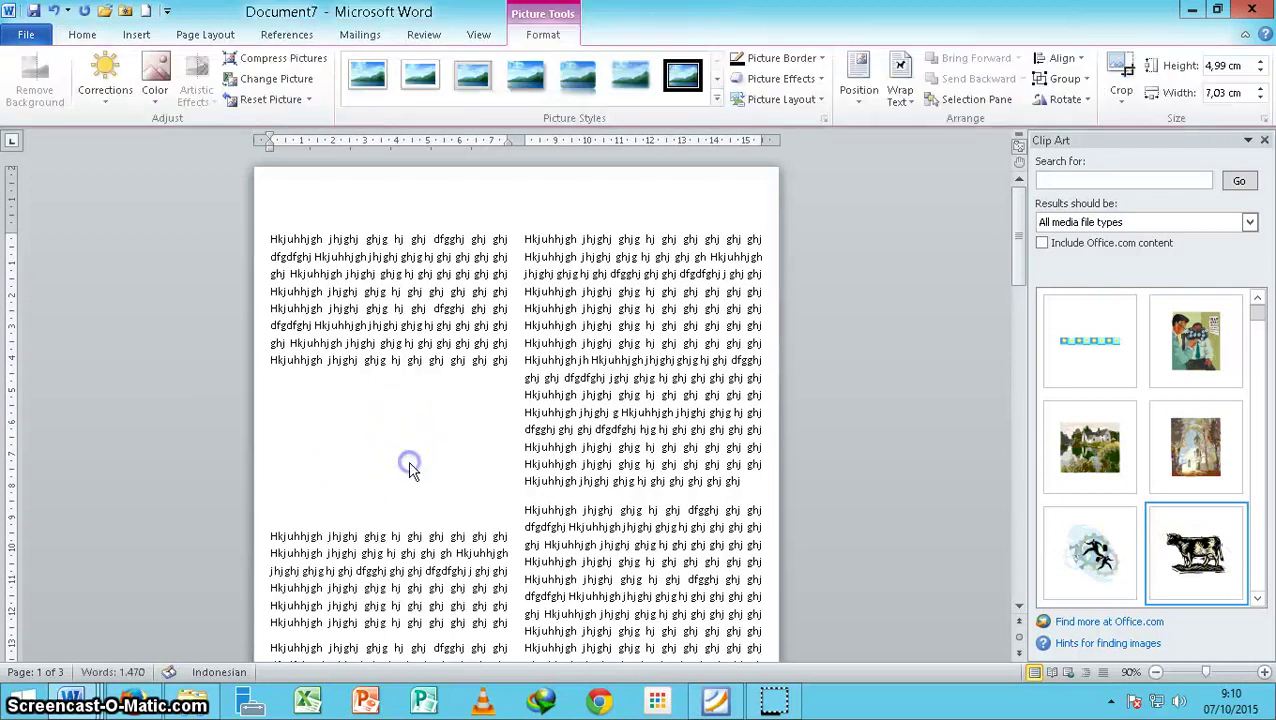
left_click(400, 455)
left_click(1200, 550)
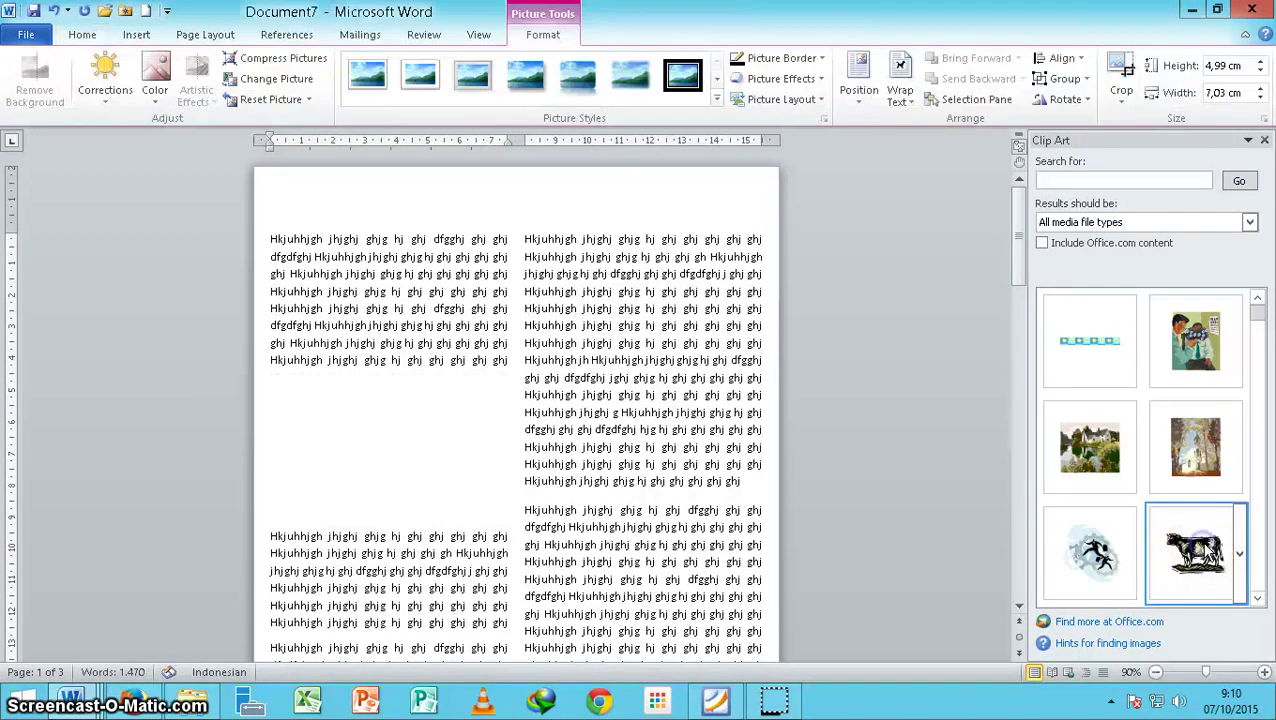
- Insert the house clip art, then undo the insertion
scroll(476, 440, "down", 4)
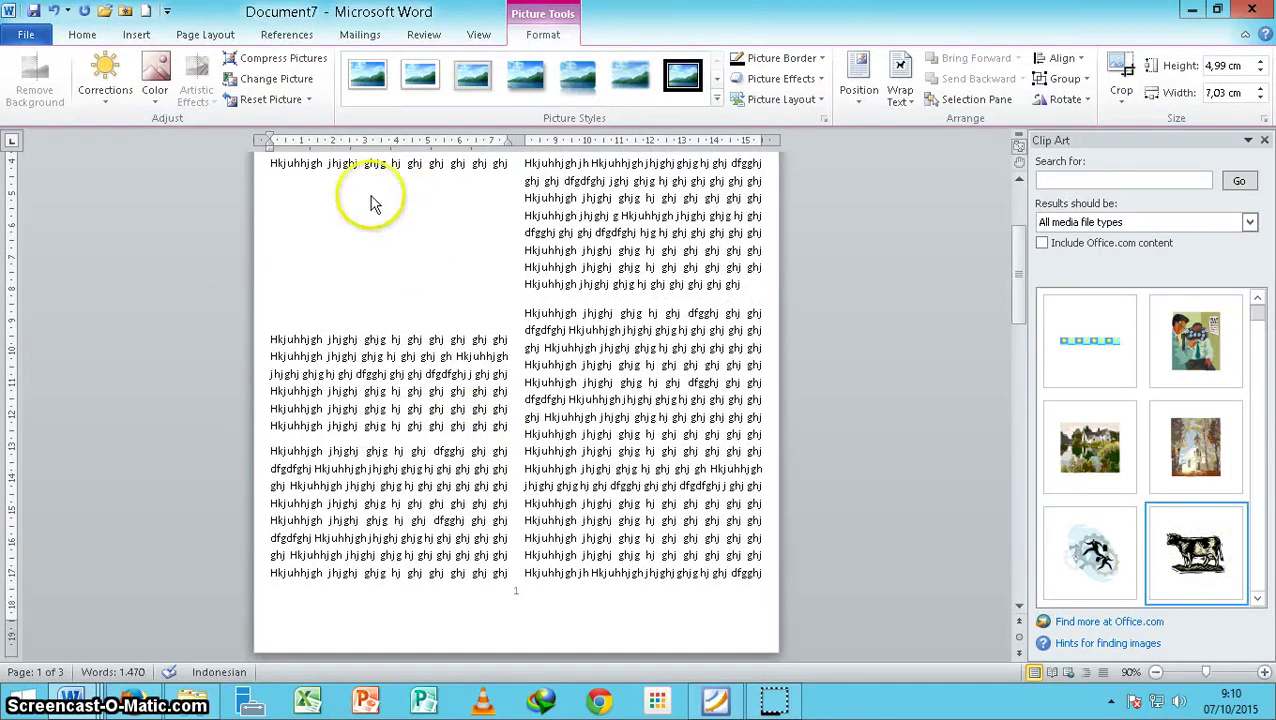
left_click(1100, 440)
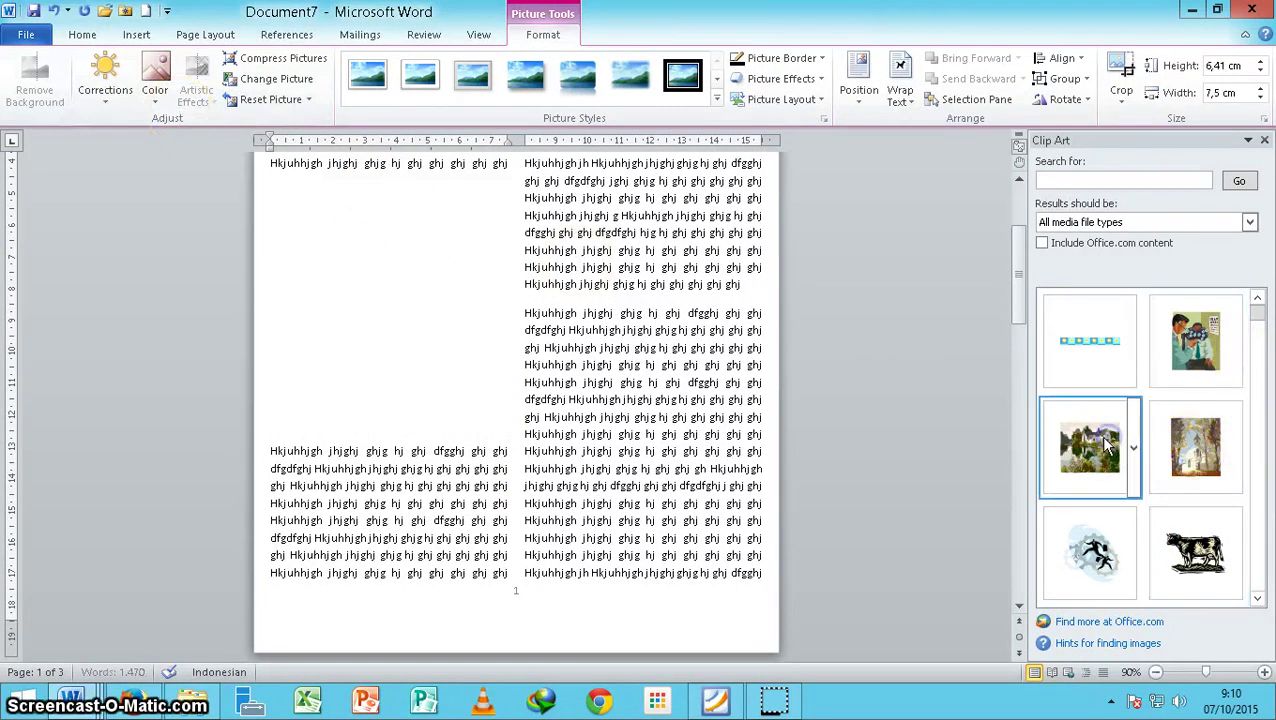
key("ctrl+z")
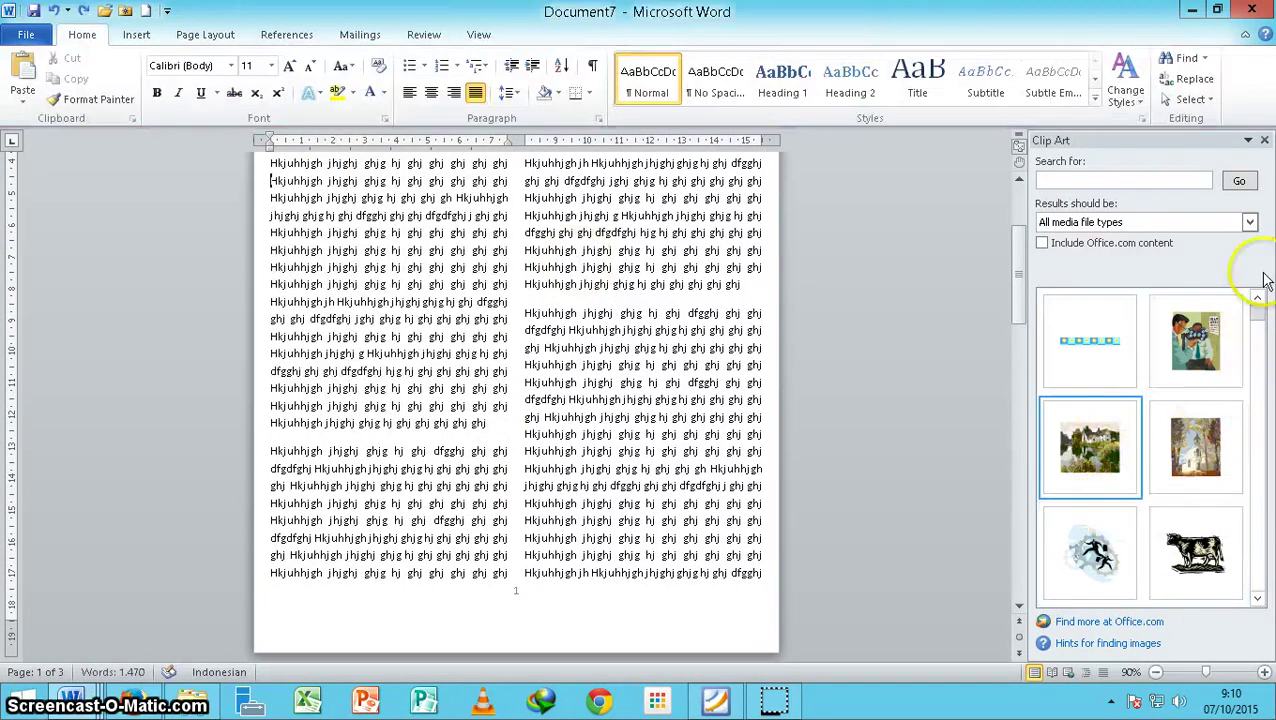
- Remove the trial house clip, save Document7 as 'mjl' on closing, and begin closing label2.docx
left_click_drag(1095, 450, 503, 333)
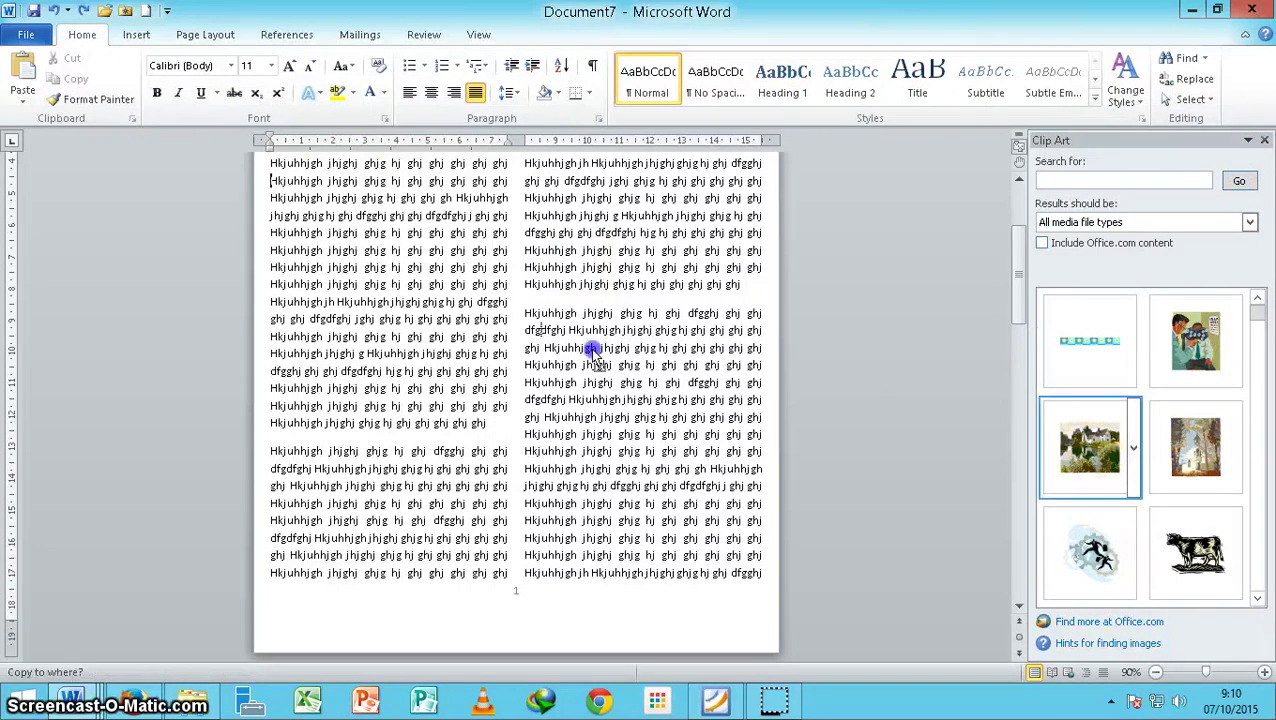
key("ctrl+z")
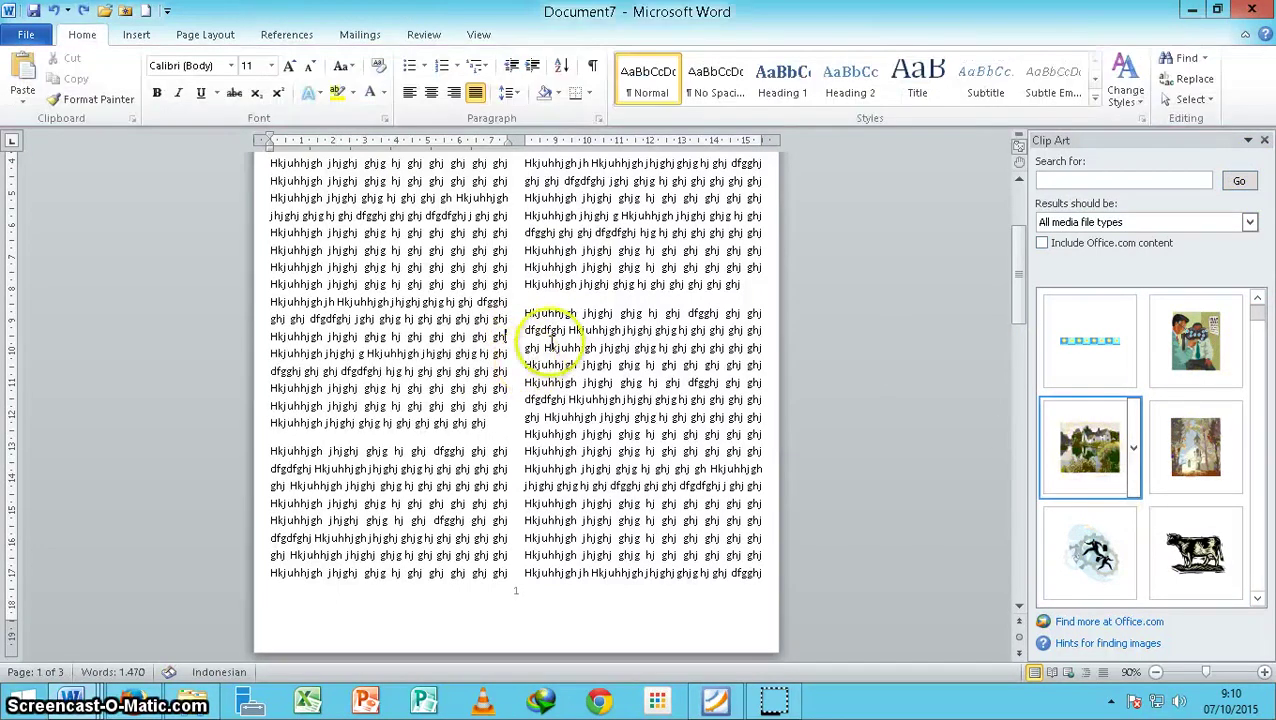
left_click(1253, 18)
left_click(566, 388)
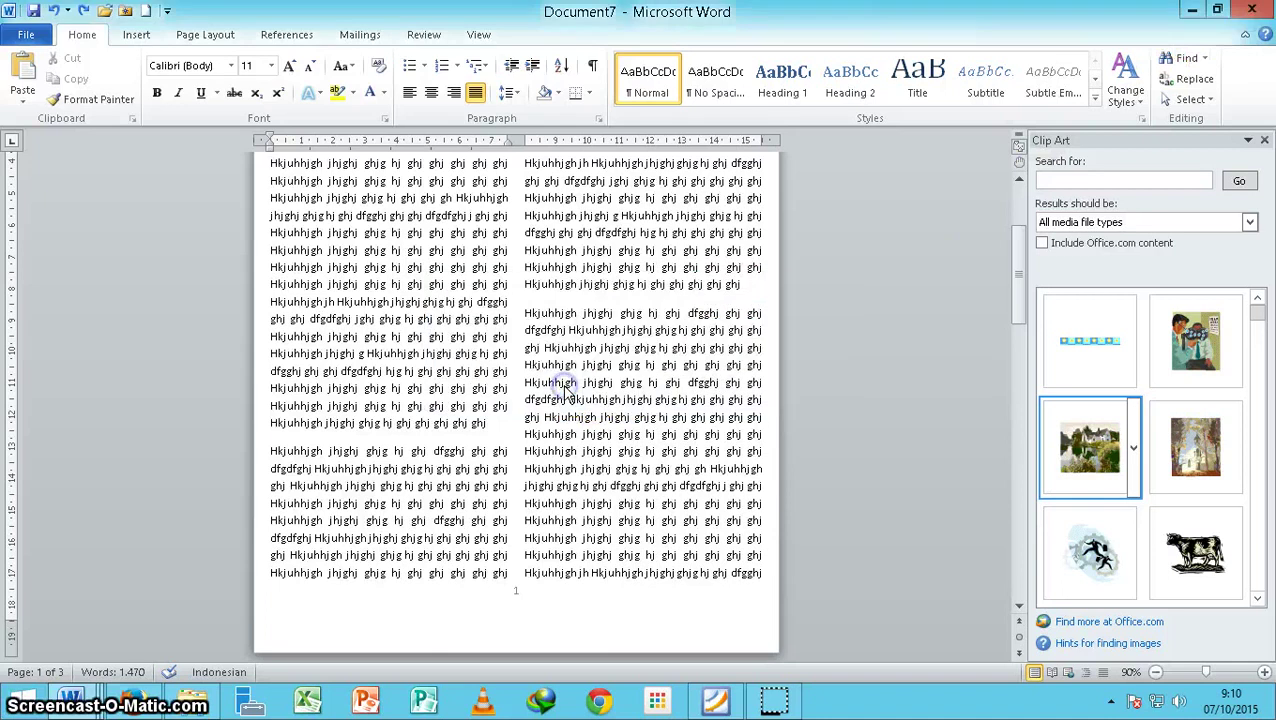
type("m")
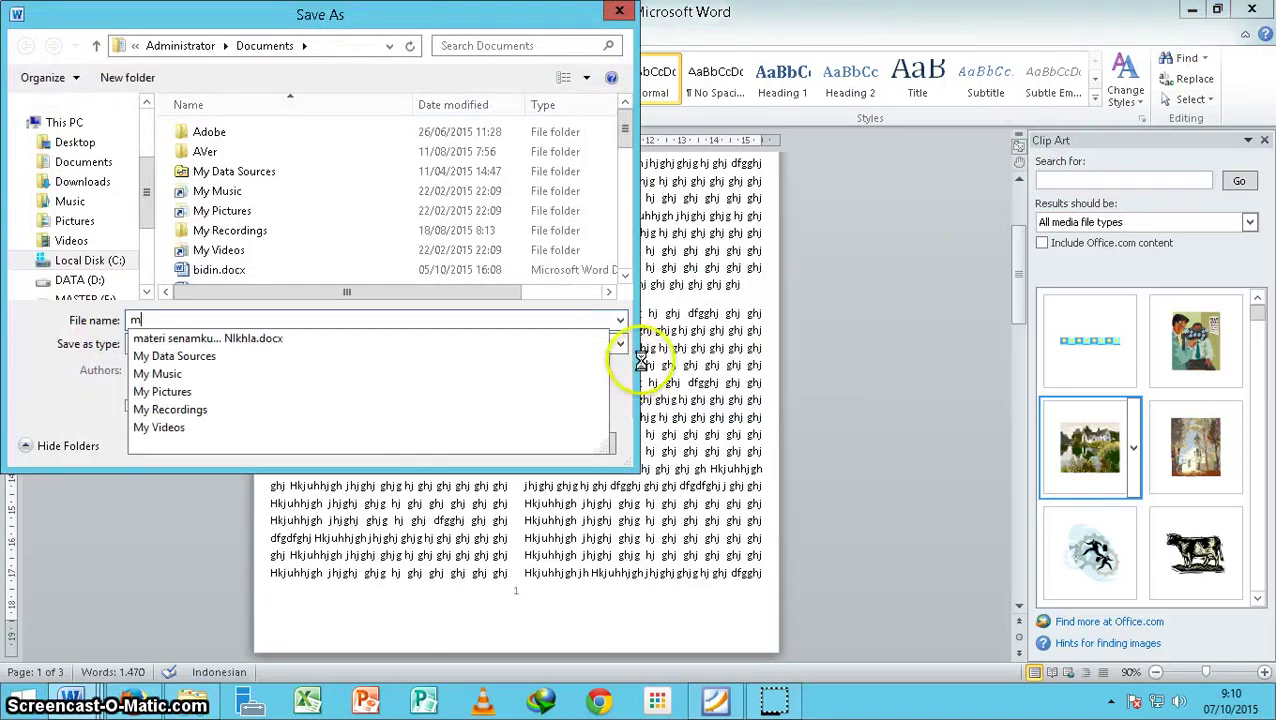
type("jl")
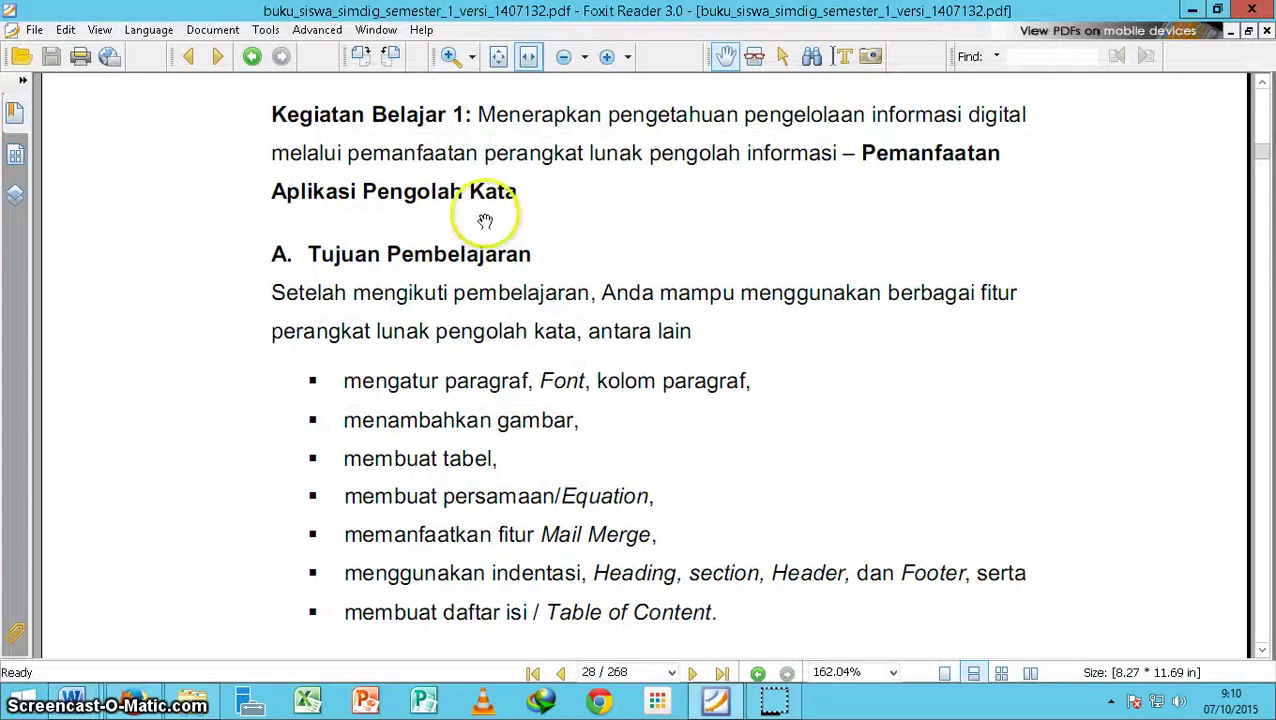
left_click(85, 702)
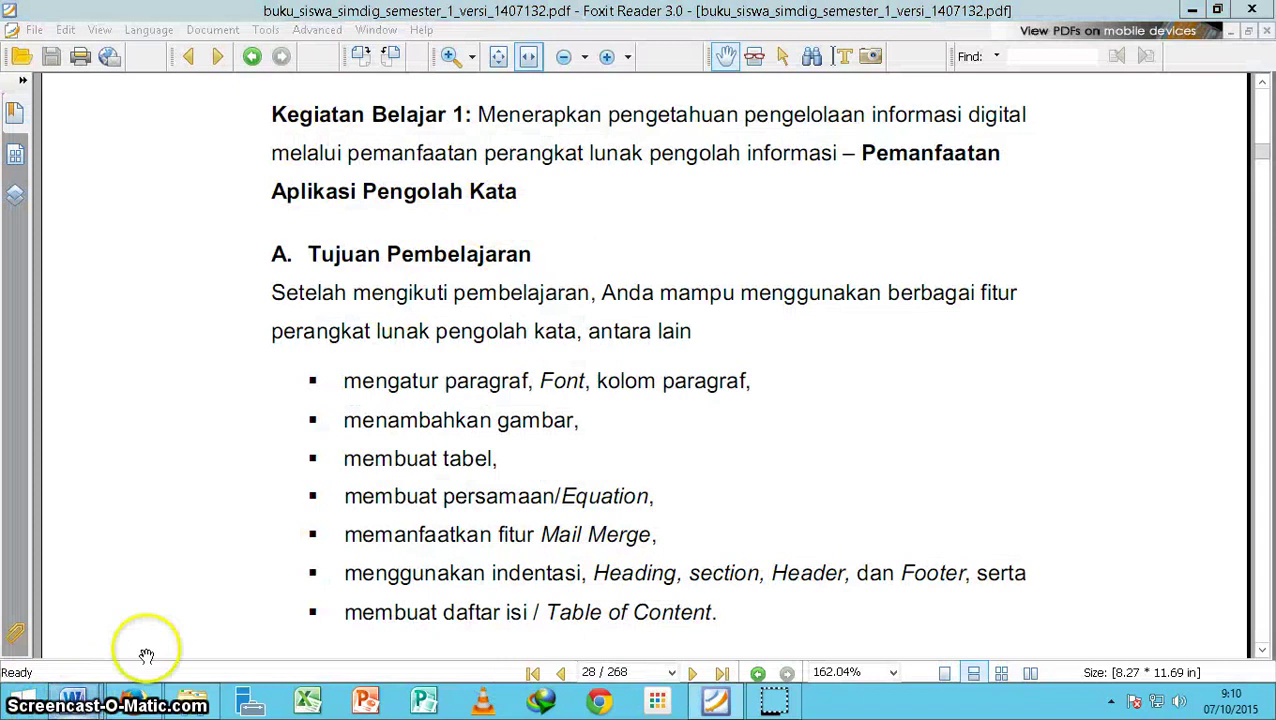
left_click(200, 548)
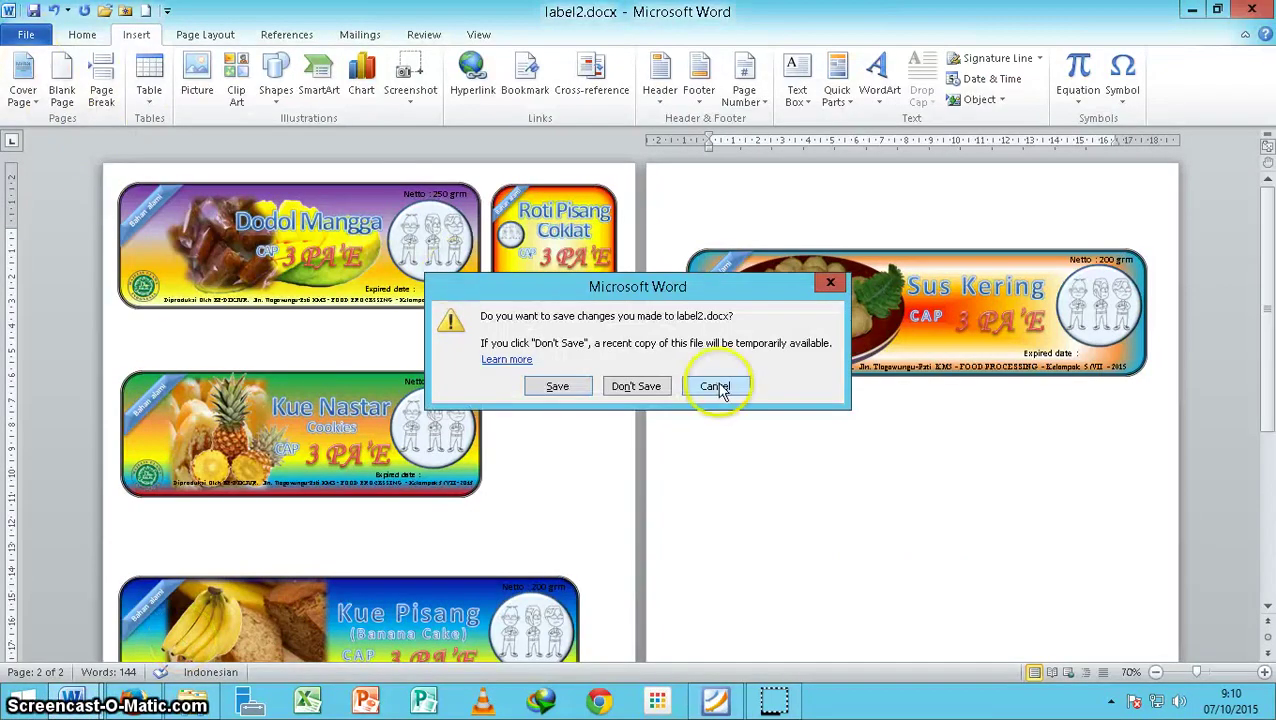
- Cancel closing label2.docx and save the label banners as a copy named label3.docx
left_click(714, 386)
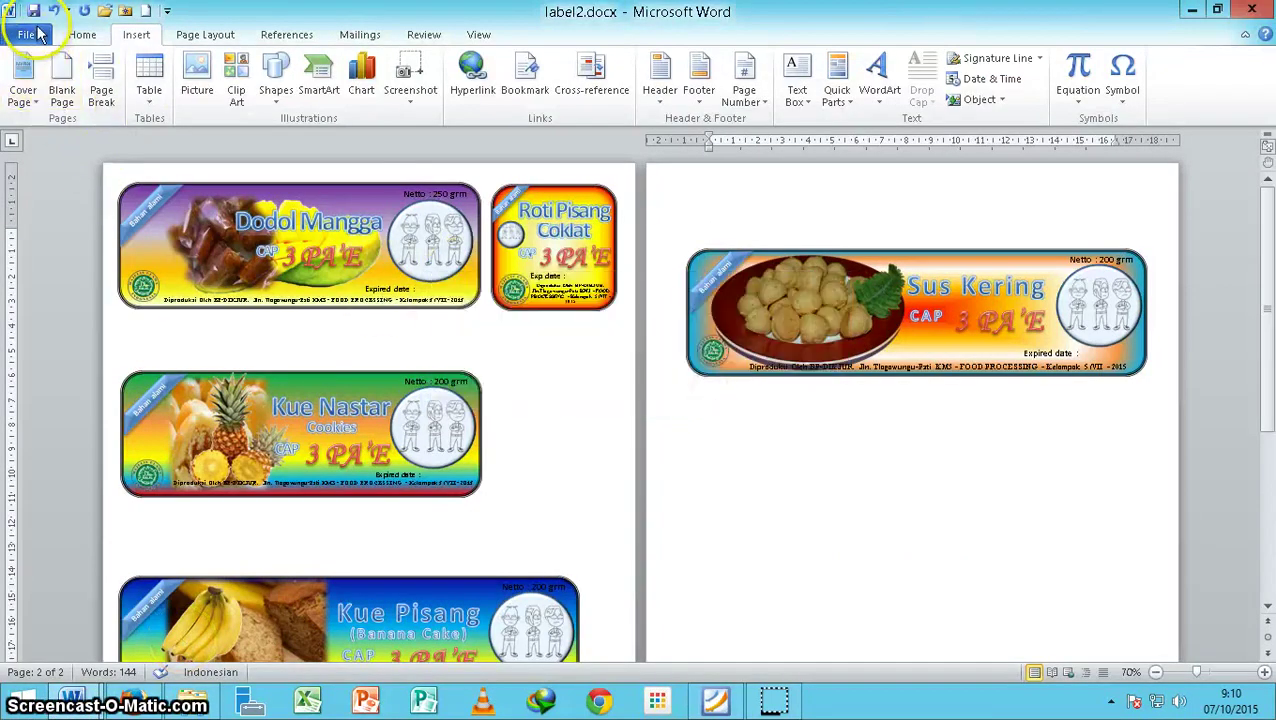
left_click(35, 35)
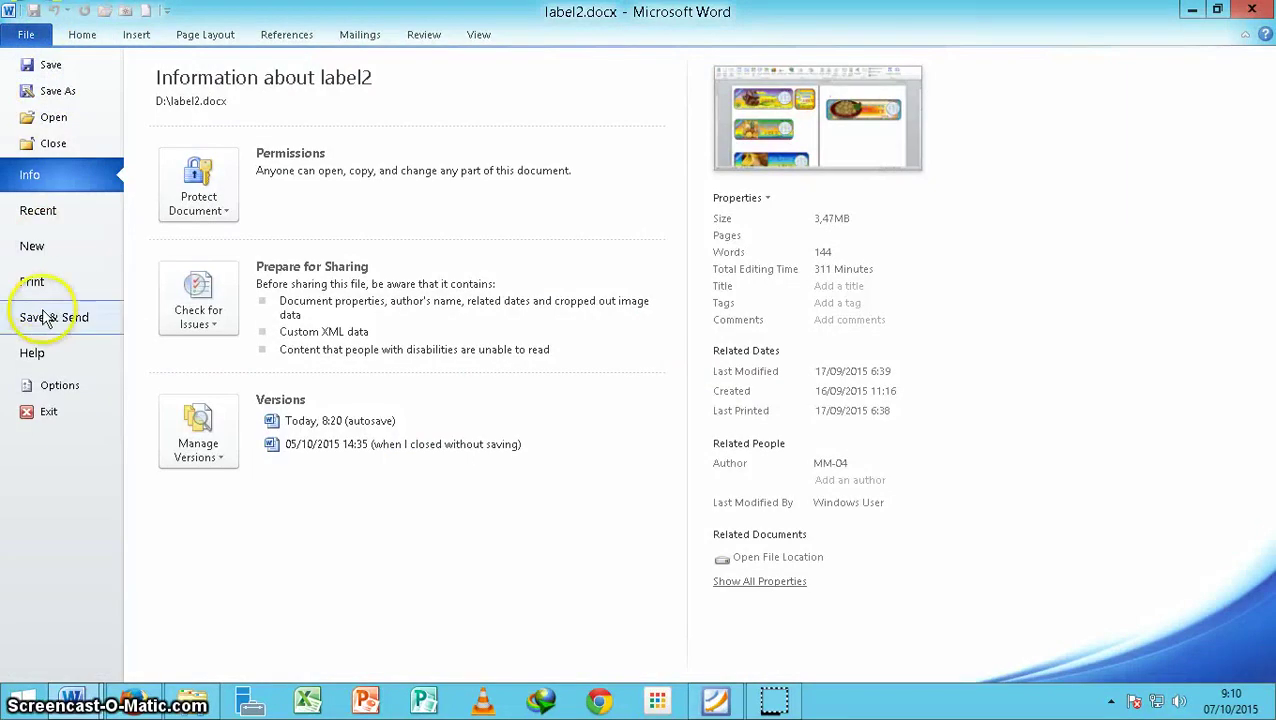
left_click(50, 91)
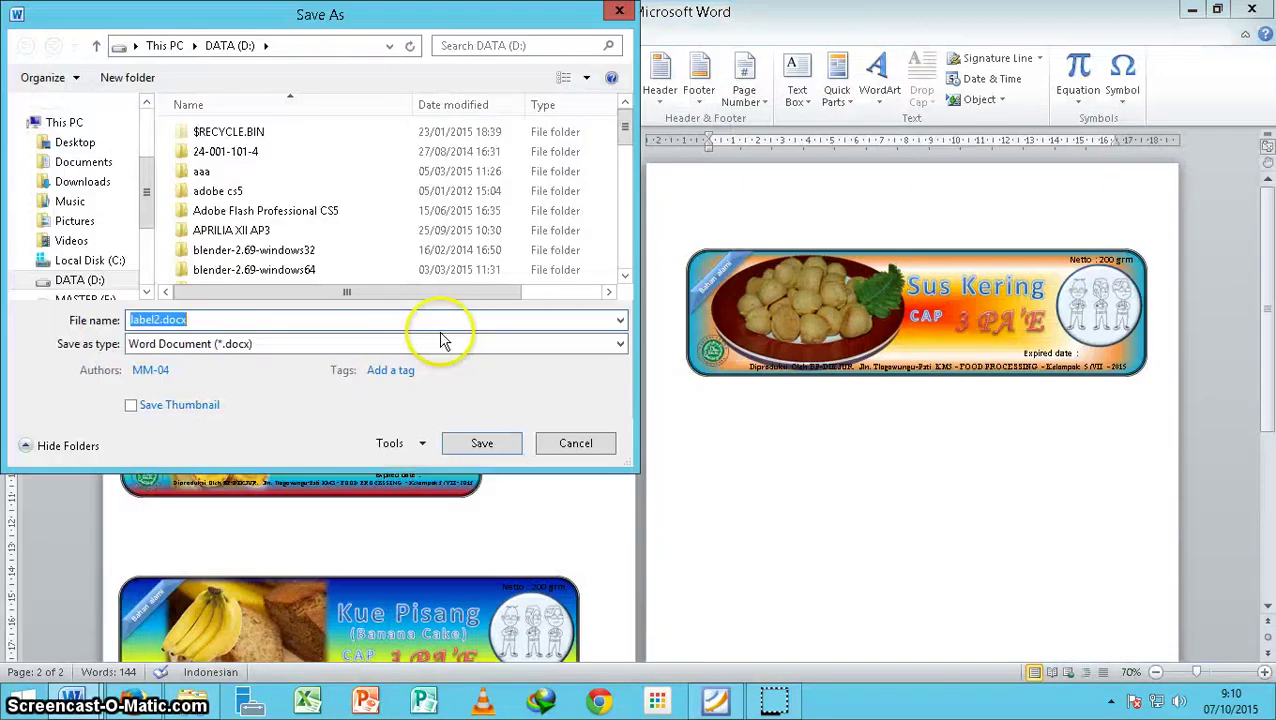
left_click(157, 318)
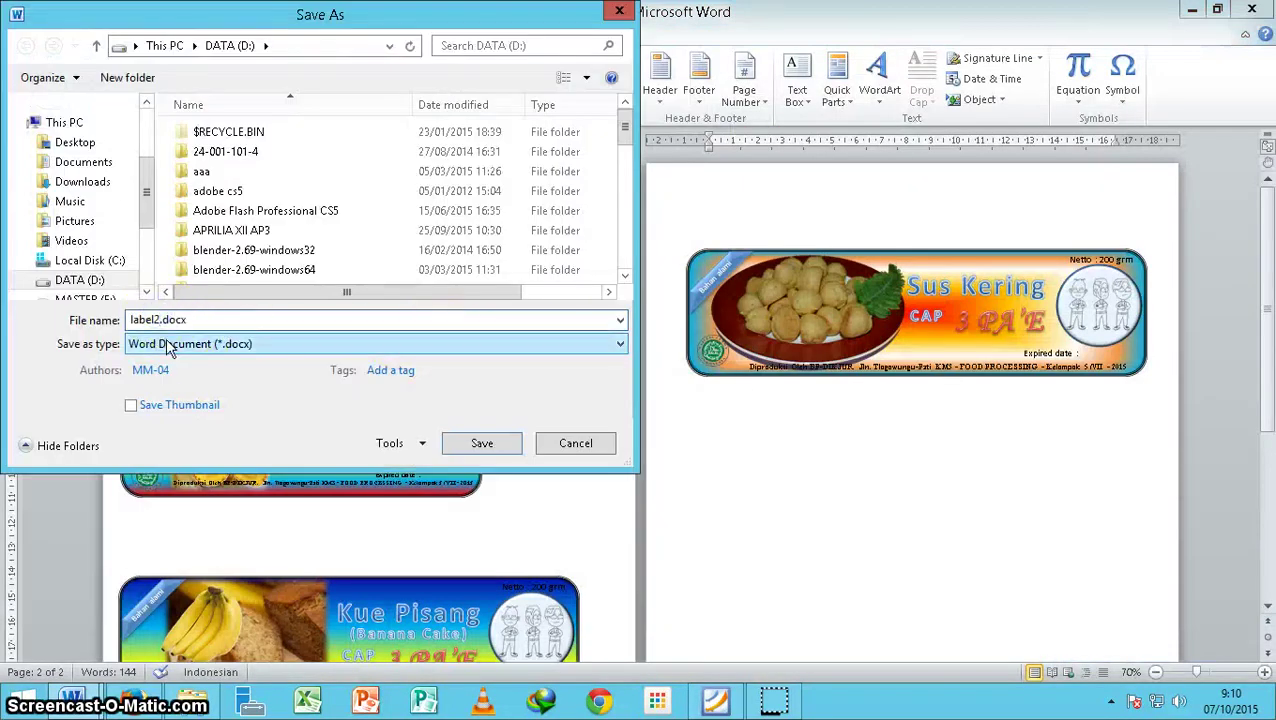
type("3")
key("Return")
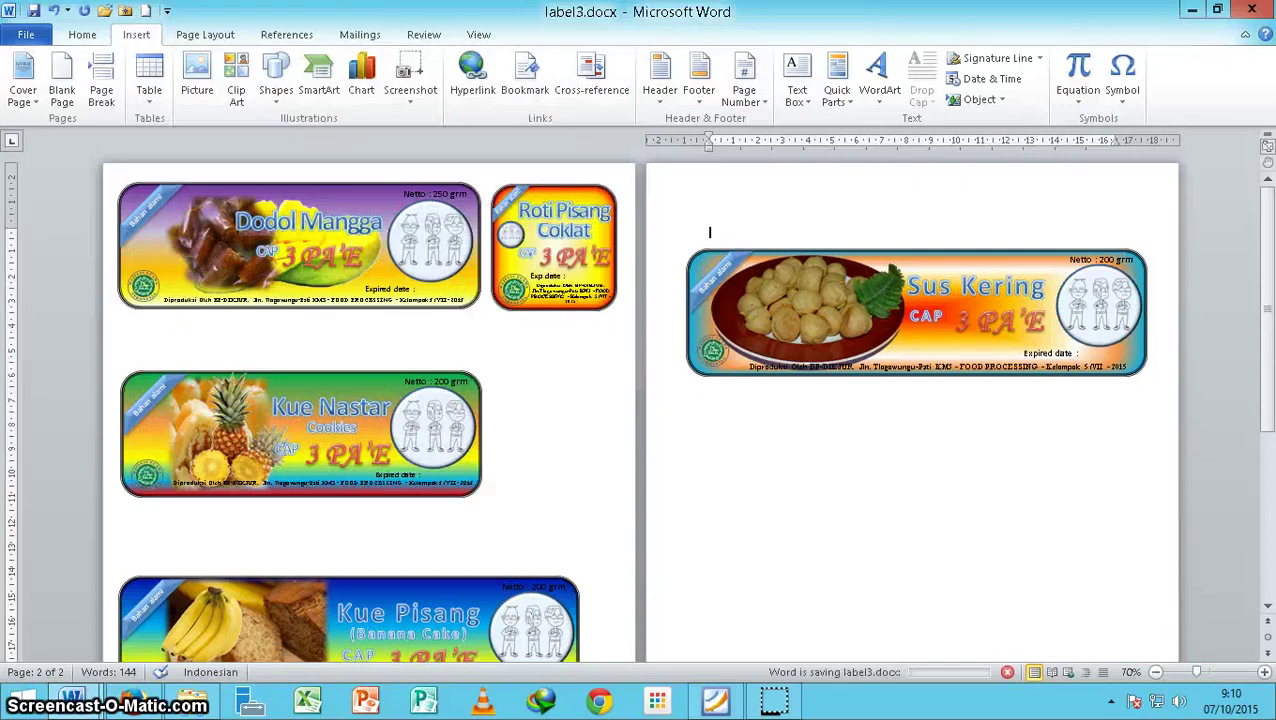
- Close label3.docx and reopen mjlh.docx from the recent documents
left_click(1252, 10)
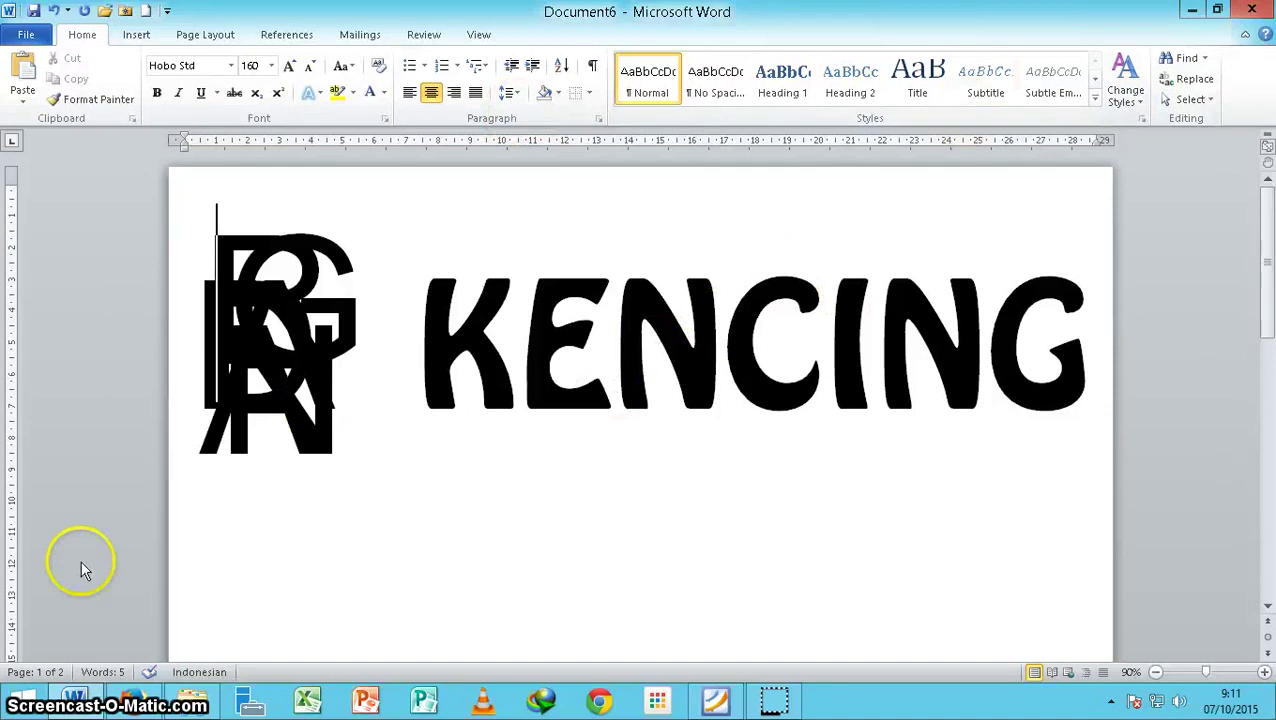
left_click(28, 34)
left_click(37, 210)
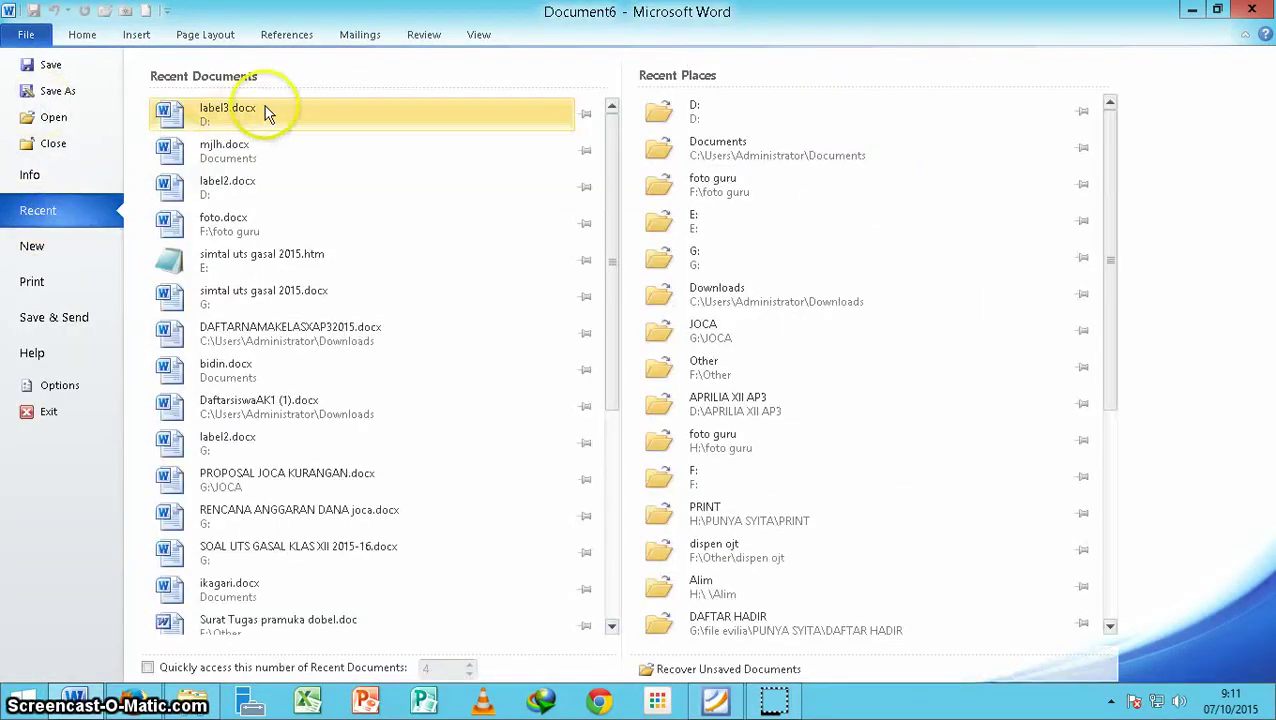
left_click(240, 150)
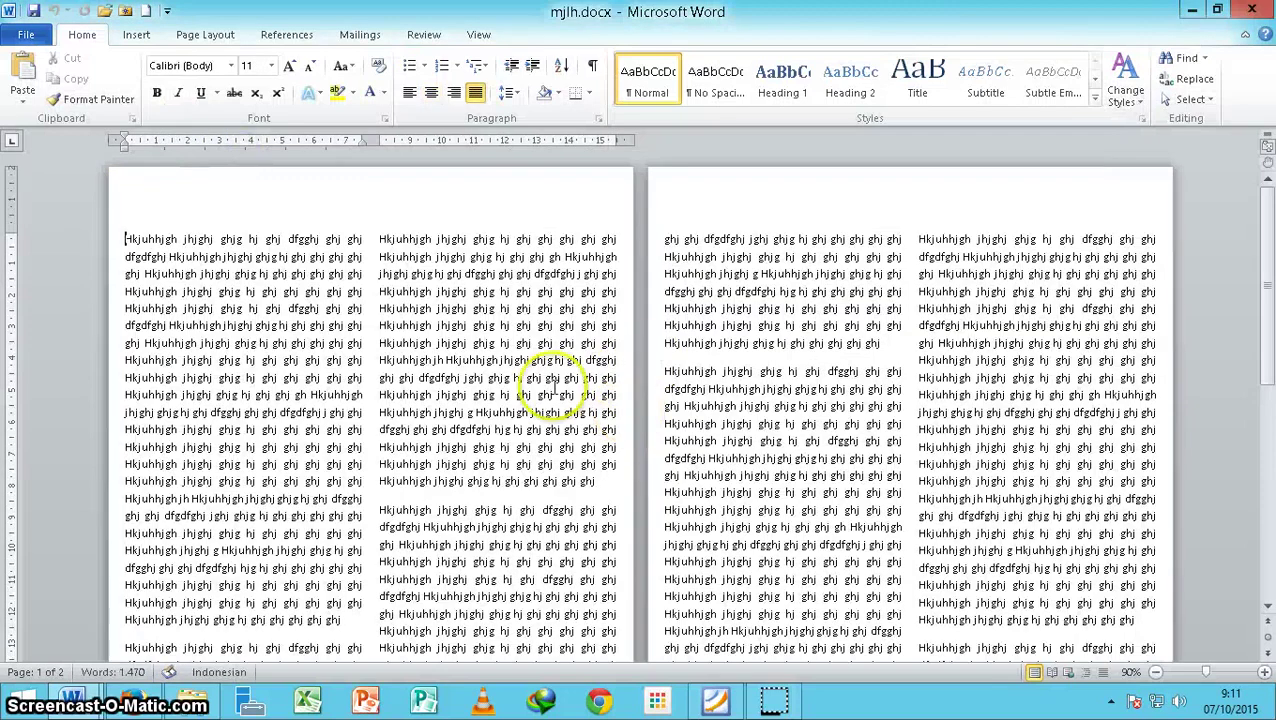
left_click(307, 311)
left_click(117, 380)
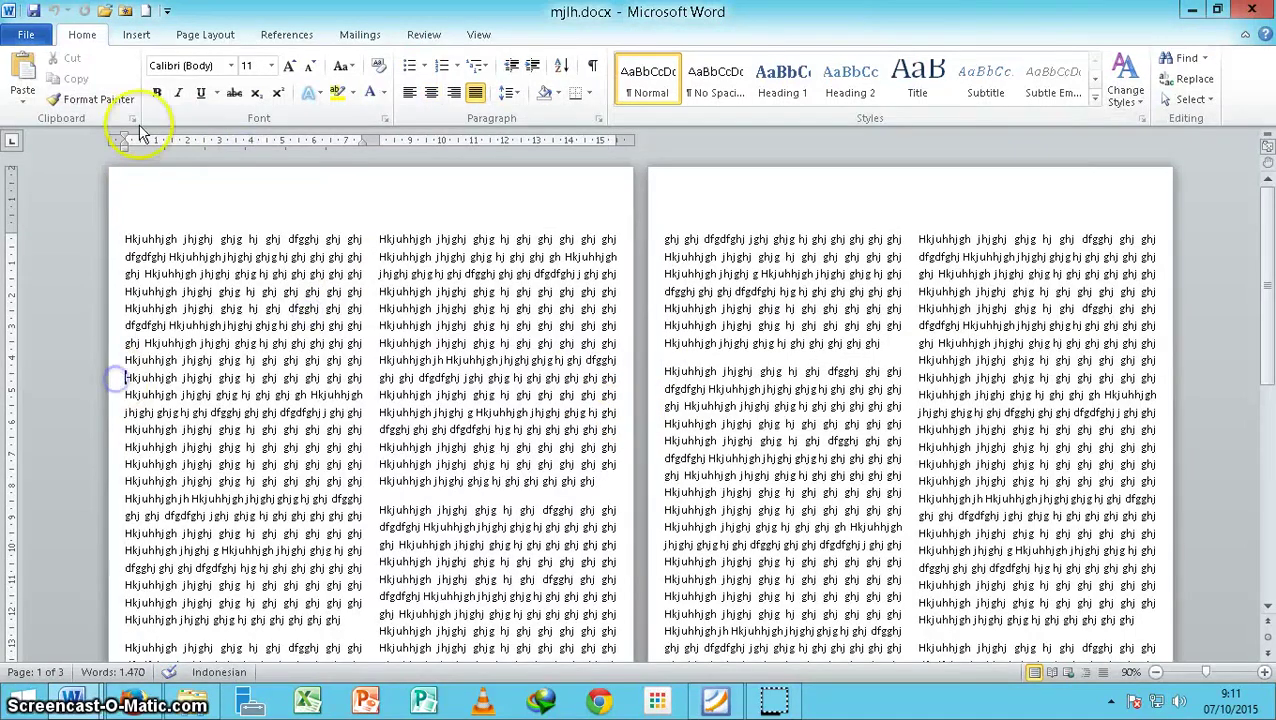
left_click(136, 34)
left_click(236, 90)
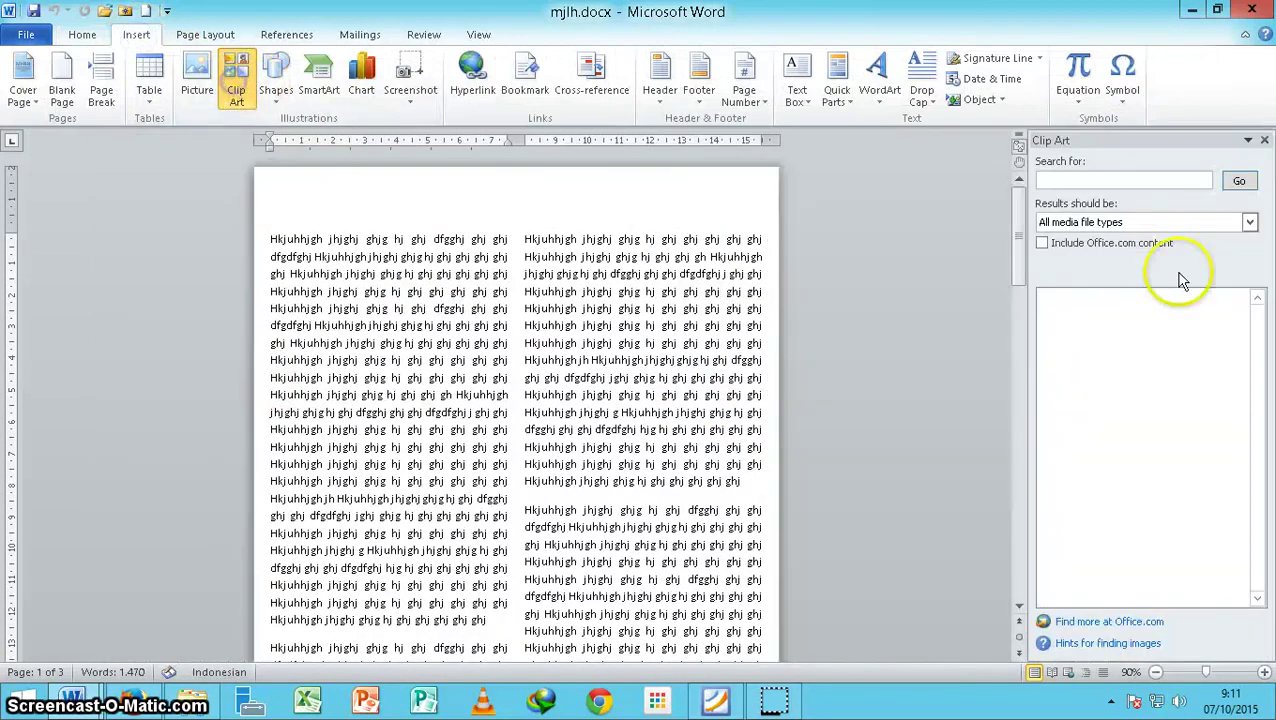
left_click(1236, 181)
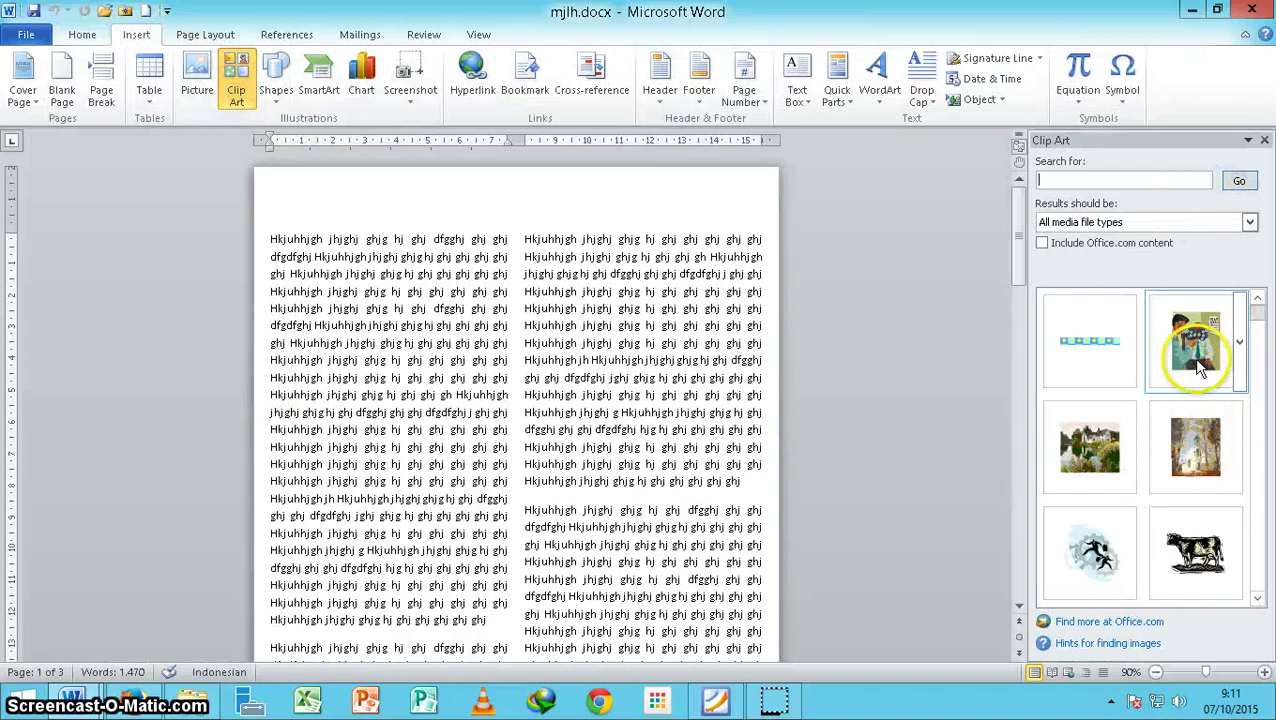
left_click_drag(1195, 552, 338, 378)
left_click_drag(273, 437, 271, 434)
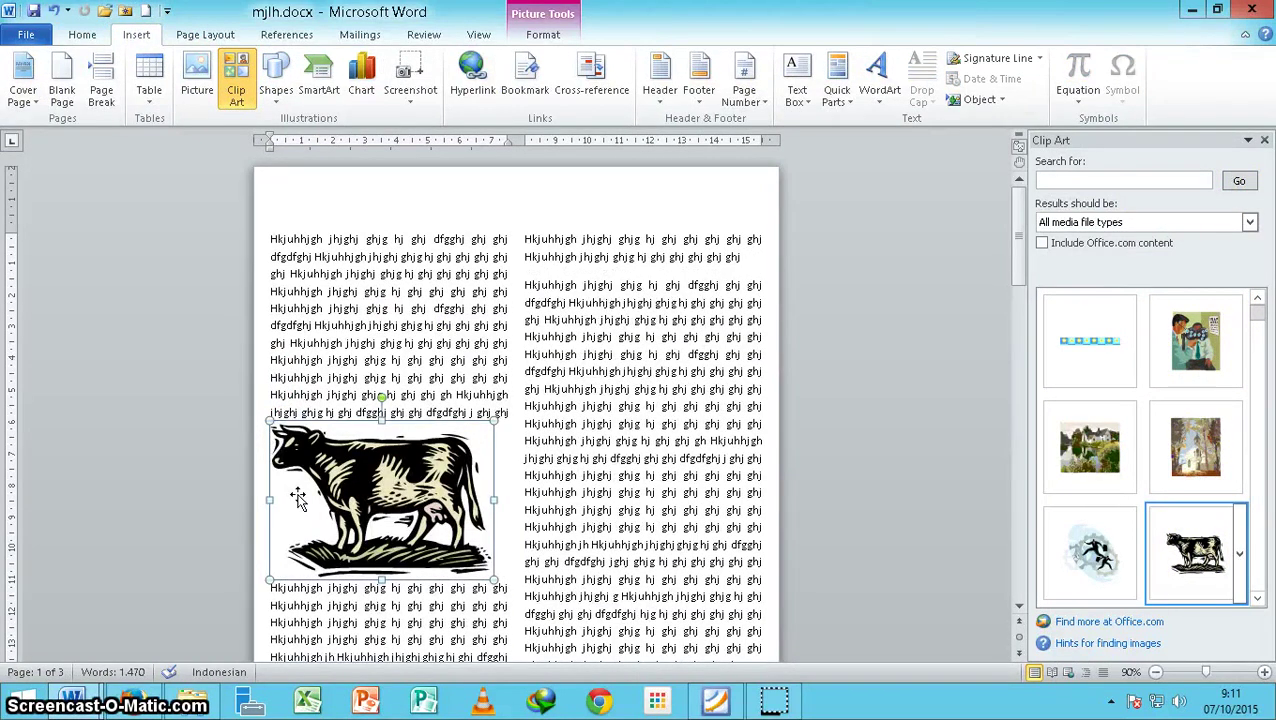
left_click(402, 487)
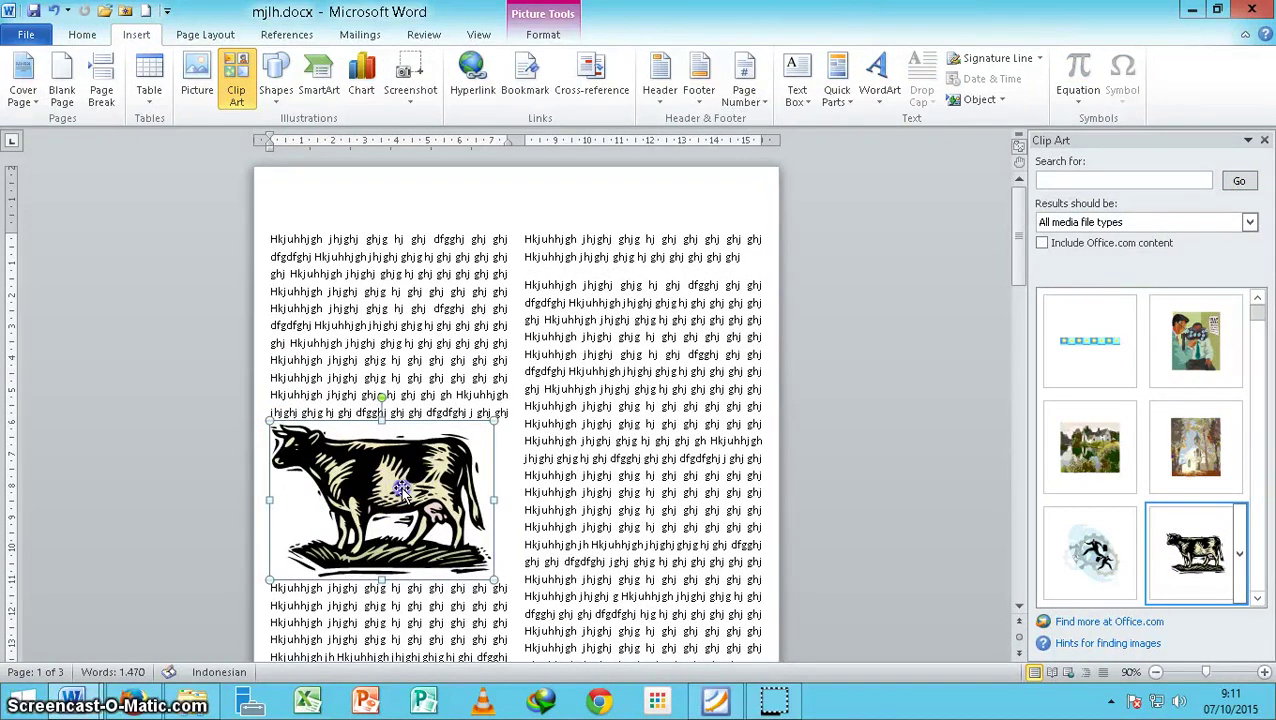
- Set the cow picture's text wrapping to Square
double_click(403, 490)
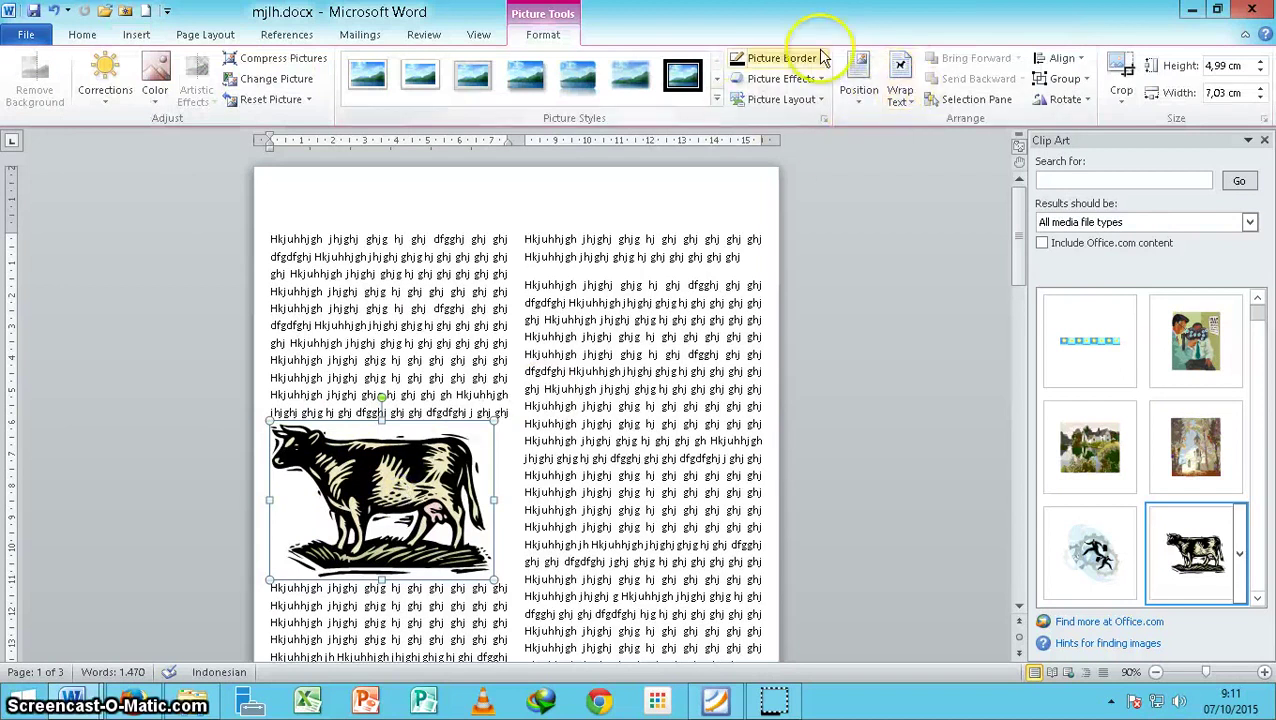
left_click(899, 92)
left_click(920, 149)
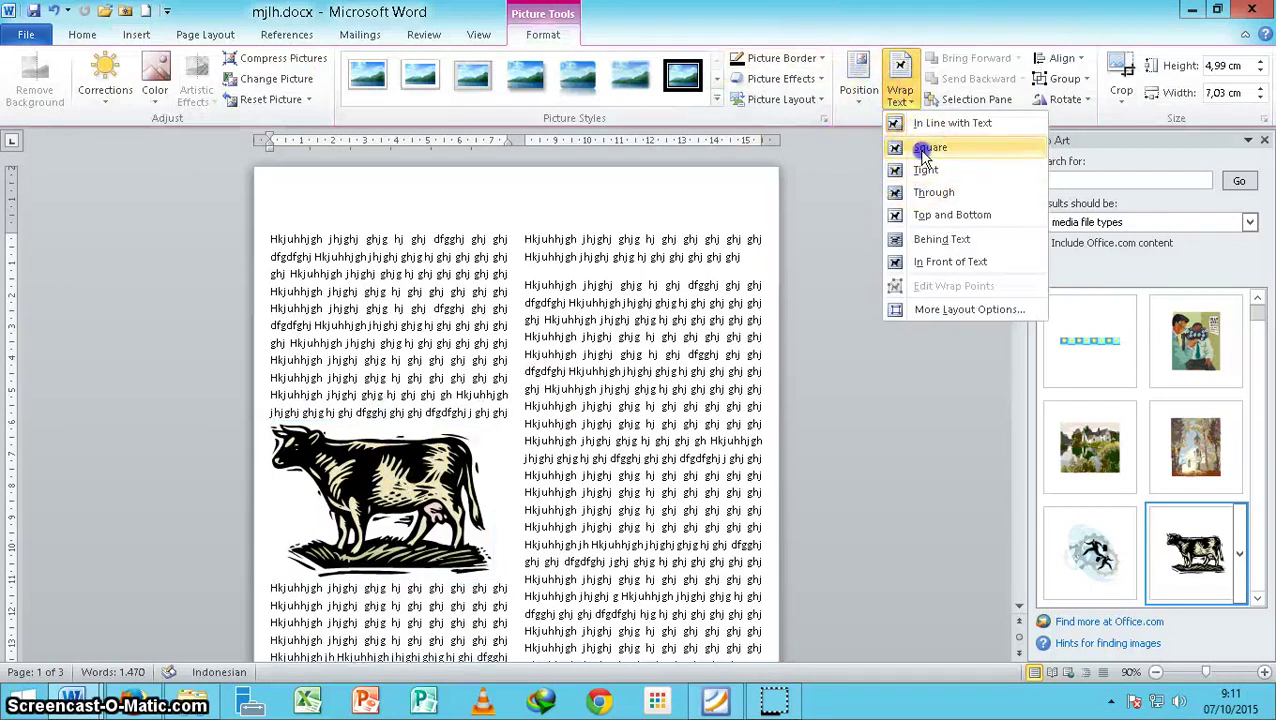
- Drag the cow picture to the page middle so it straddles the two columns
left_click_drag(431, 517, 524, 515)
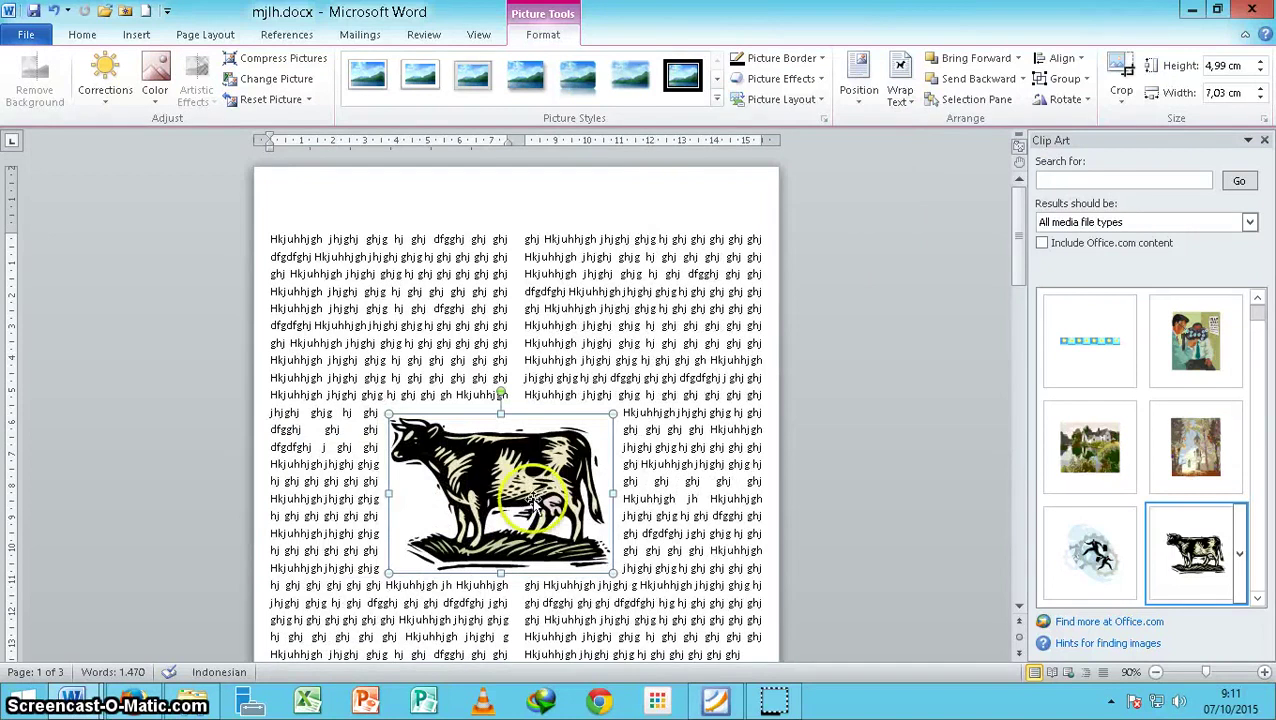
left_click_drag(533, 500, 538, 522)
scroll(546, 503, "down", 1)
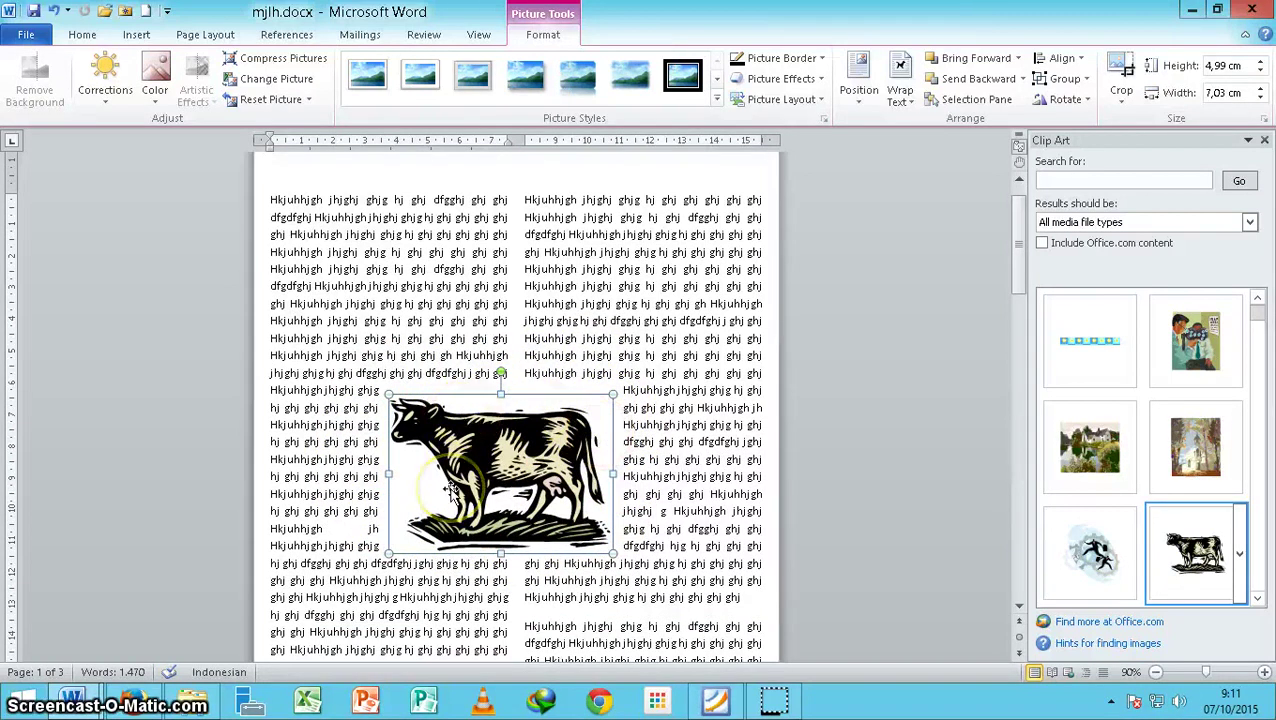
key("alt")
key("p")
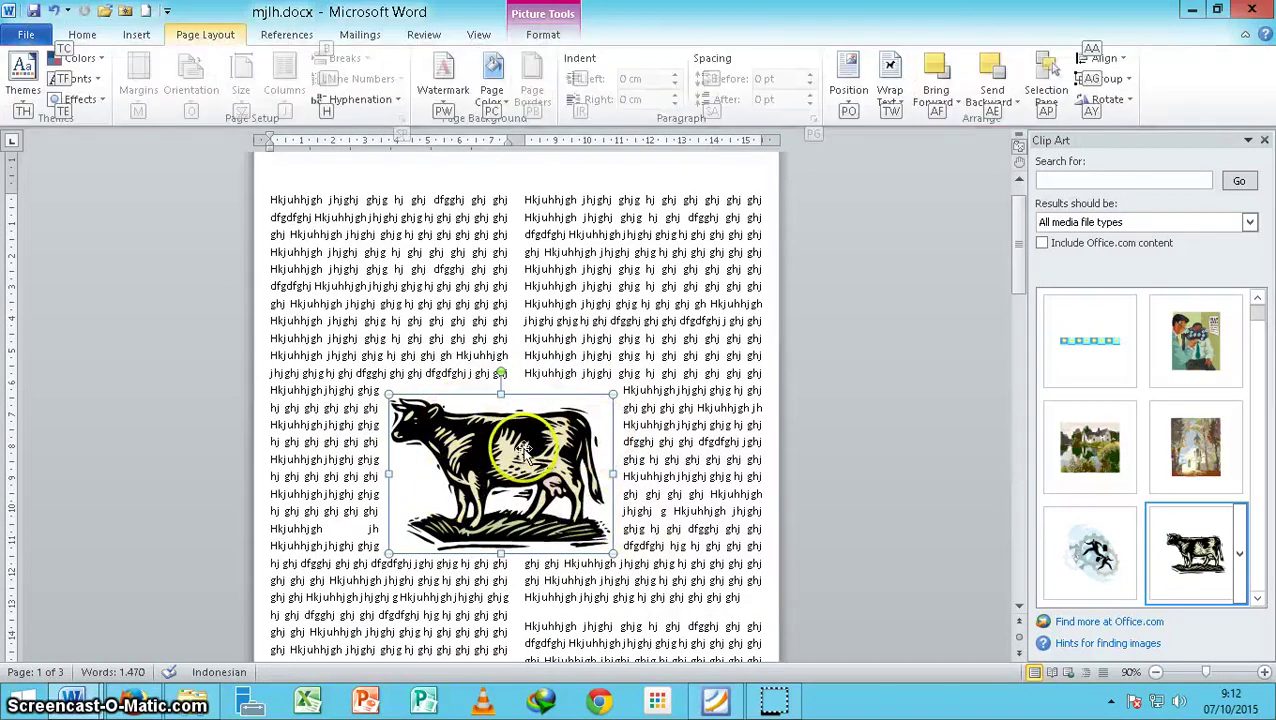
double_click(522, 450)
left_click(898, 95)
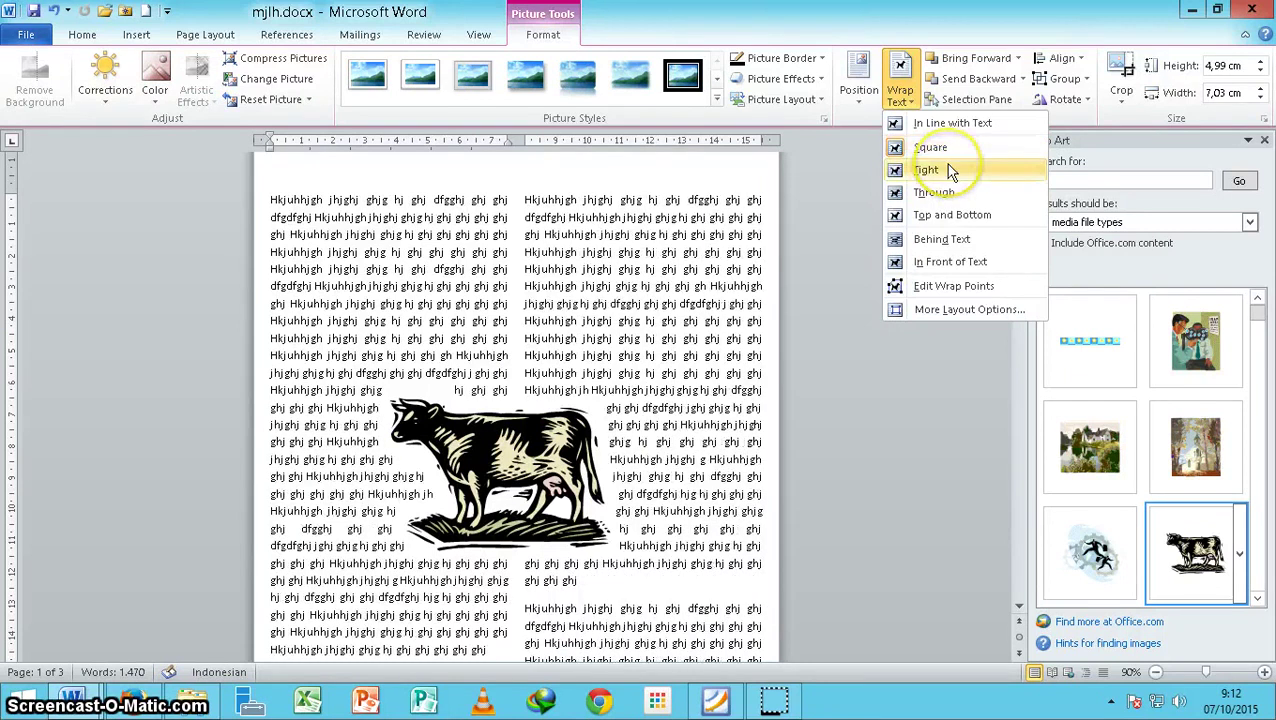
- Switch the cow picture to Tight wrapping, check the reflow, then undo twice
left_click(949, 172)
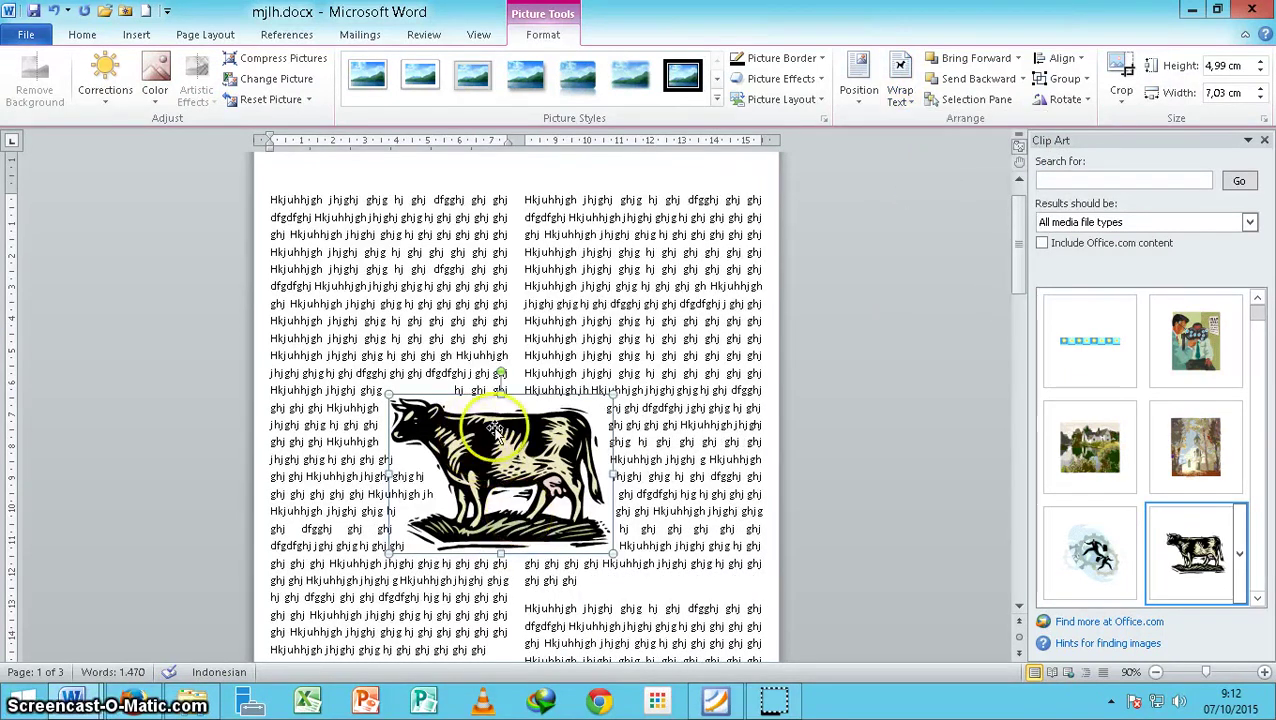
scroll(430, 480, "down", 3)
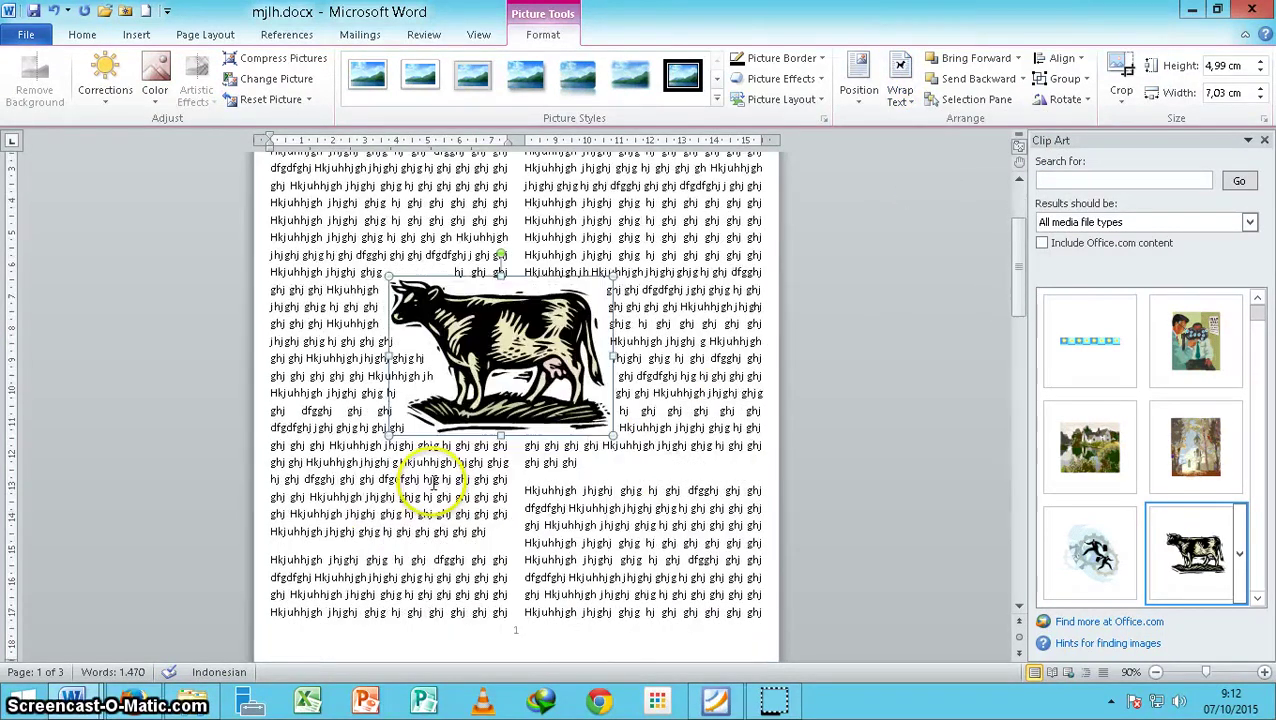
scroll(458, 390, "up", 1)
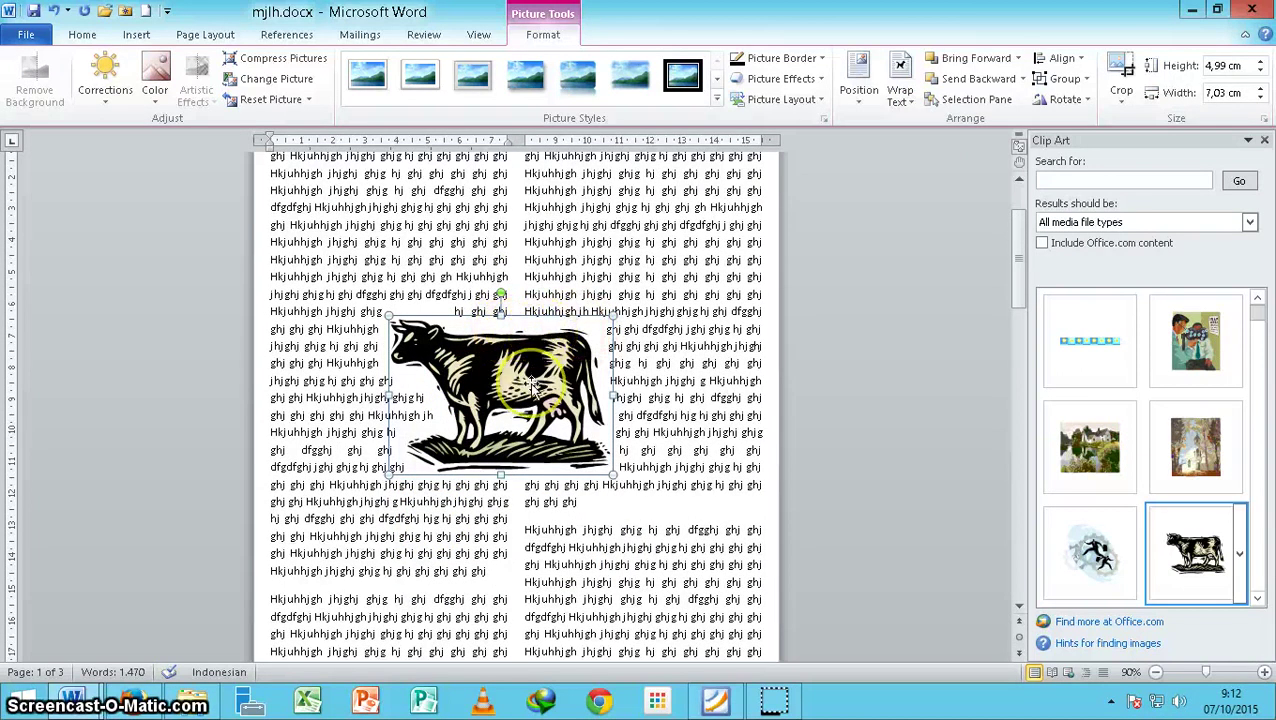
key("ctrl+z")
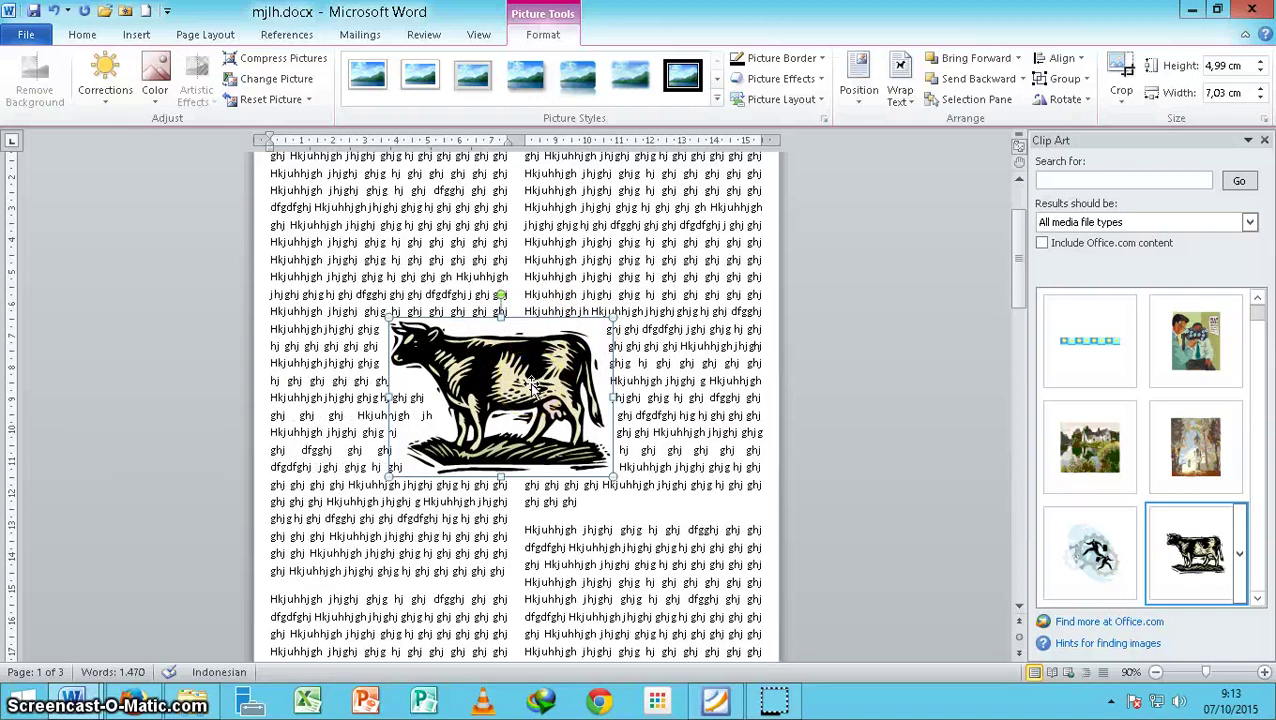
key("ctrl+z")
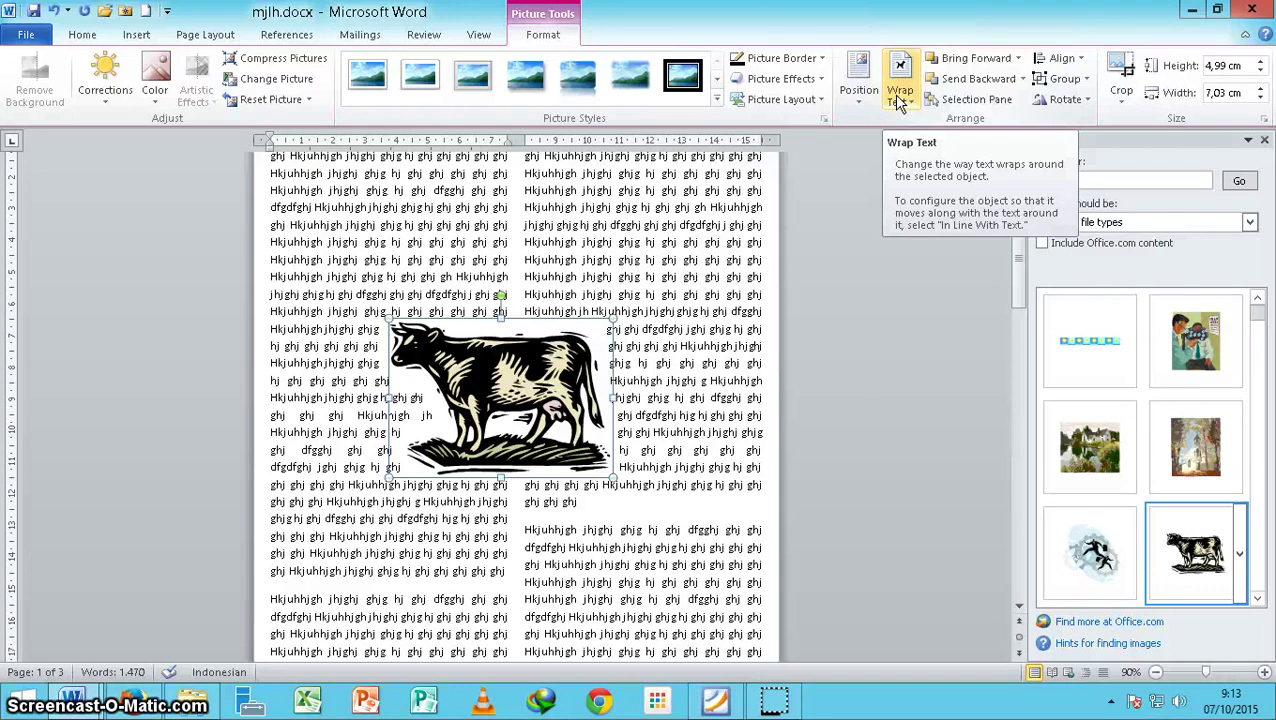
- Edit the cow's wrap points, dragging the right-side points in to hug its body and belly
left_click(899, 101)
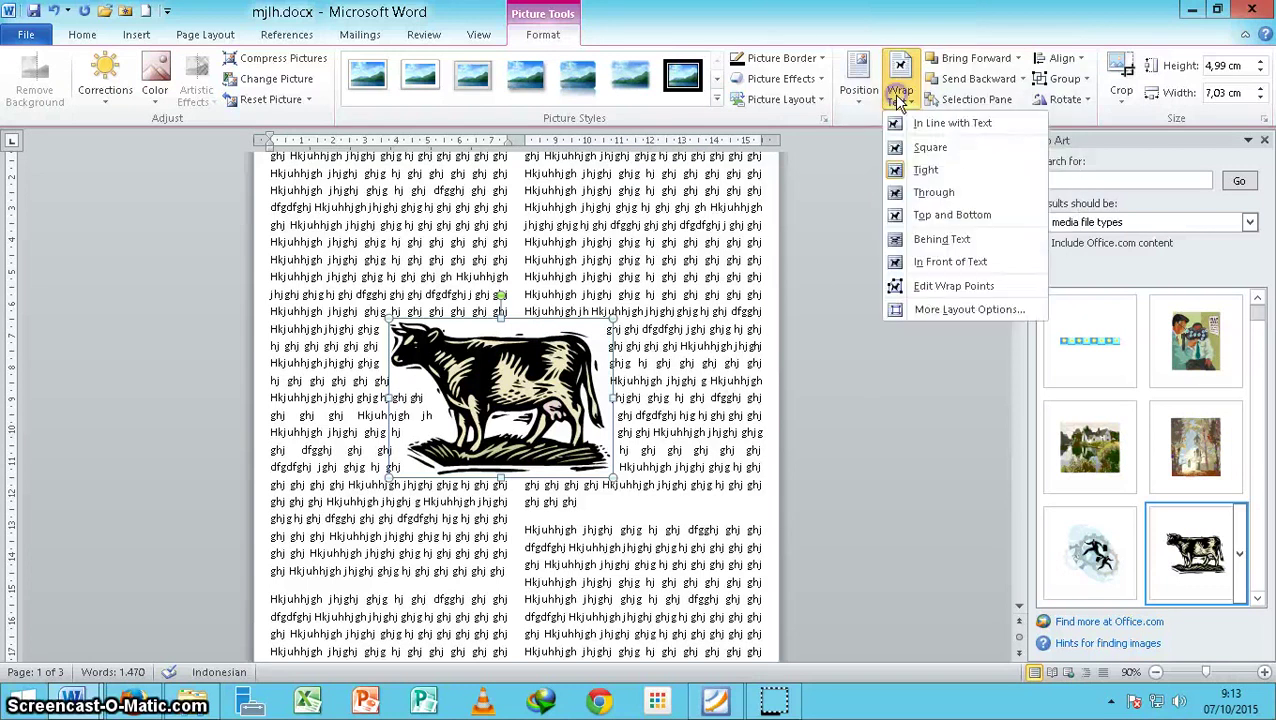
left_click(945, 286)
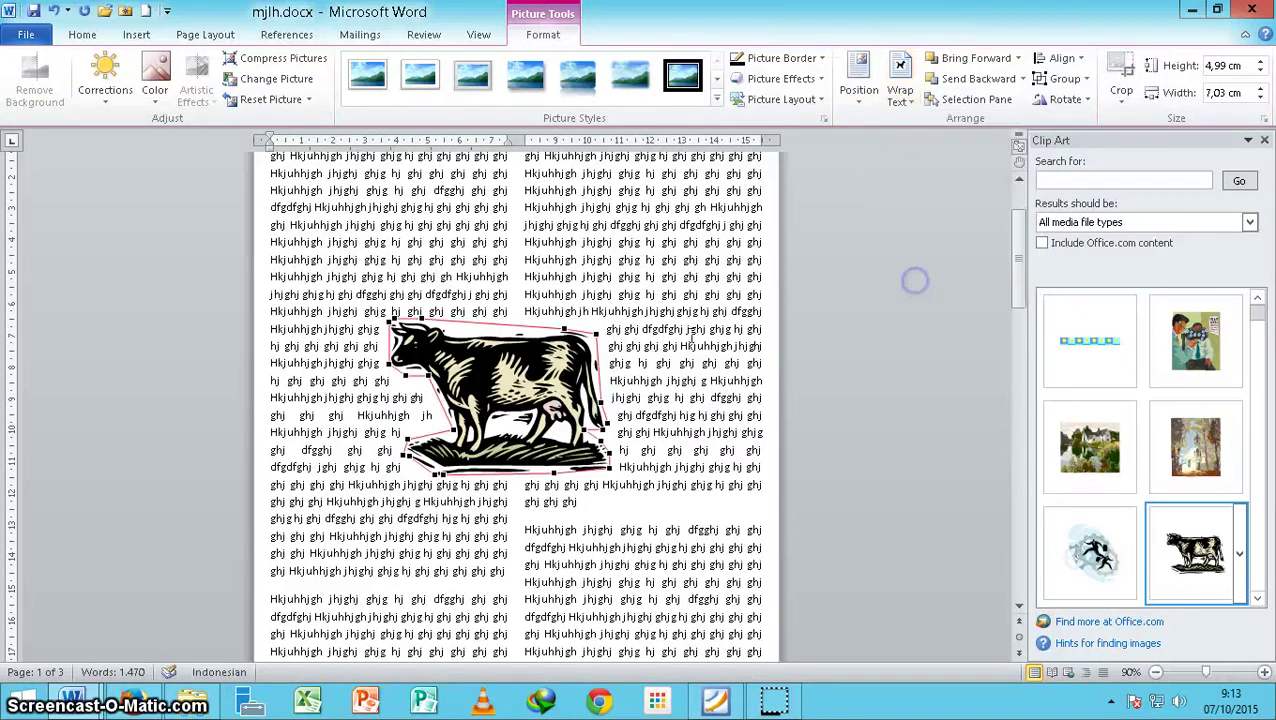
left_click_drag(583, 343, 521, 336)
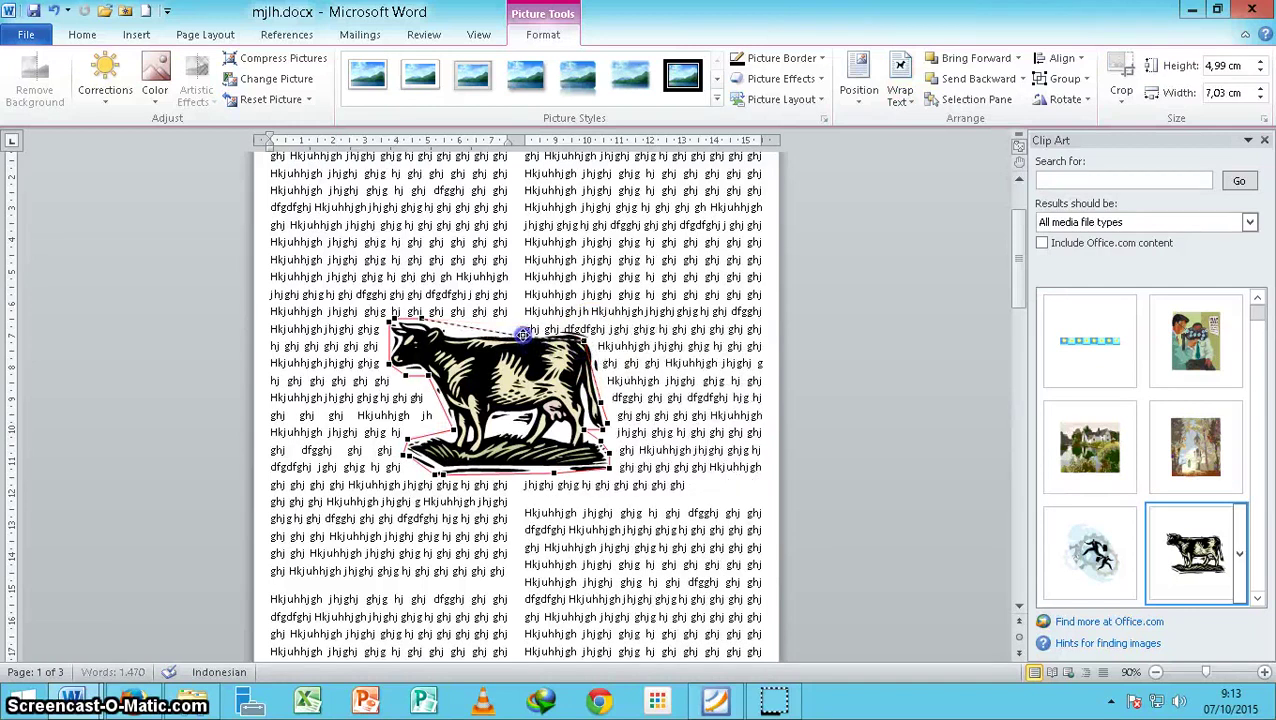
left_click(425, 375)
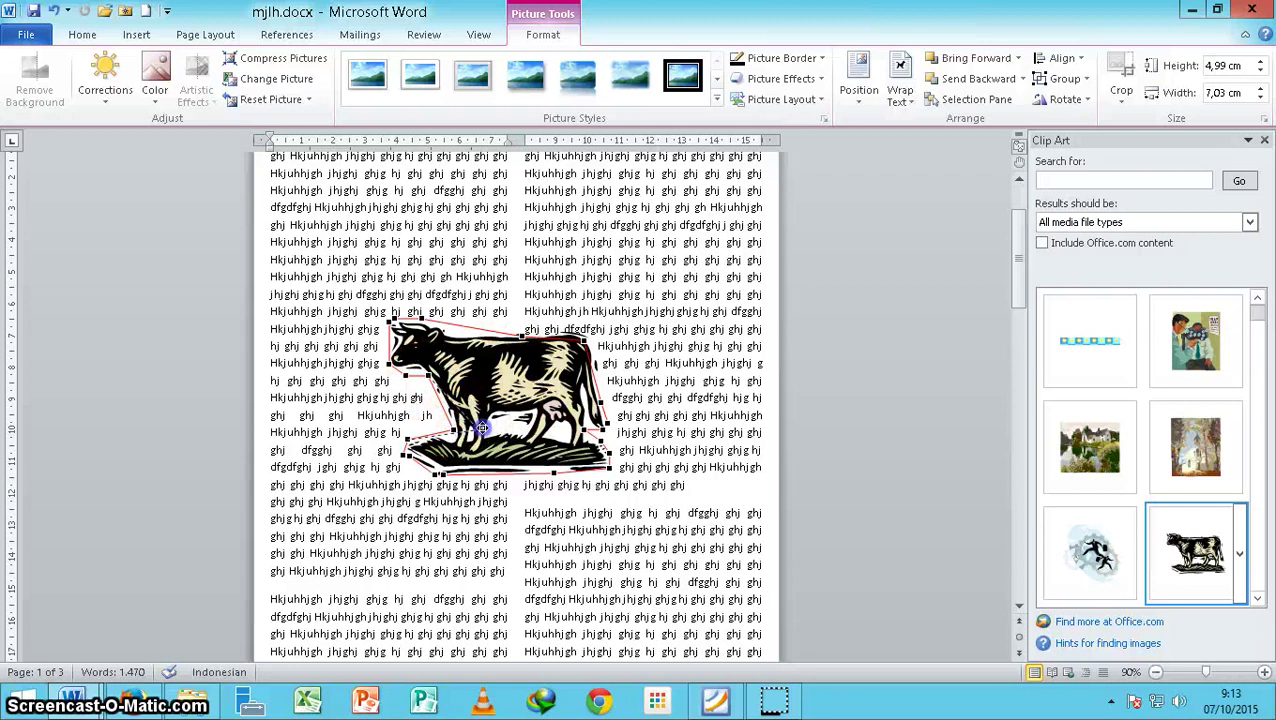
left_click_drag(561, 428, 508, 412)
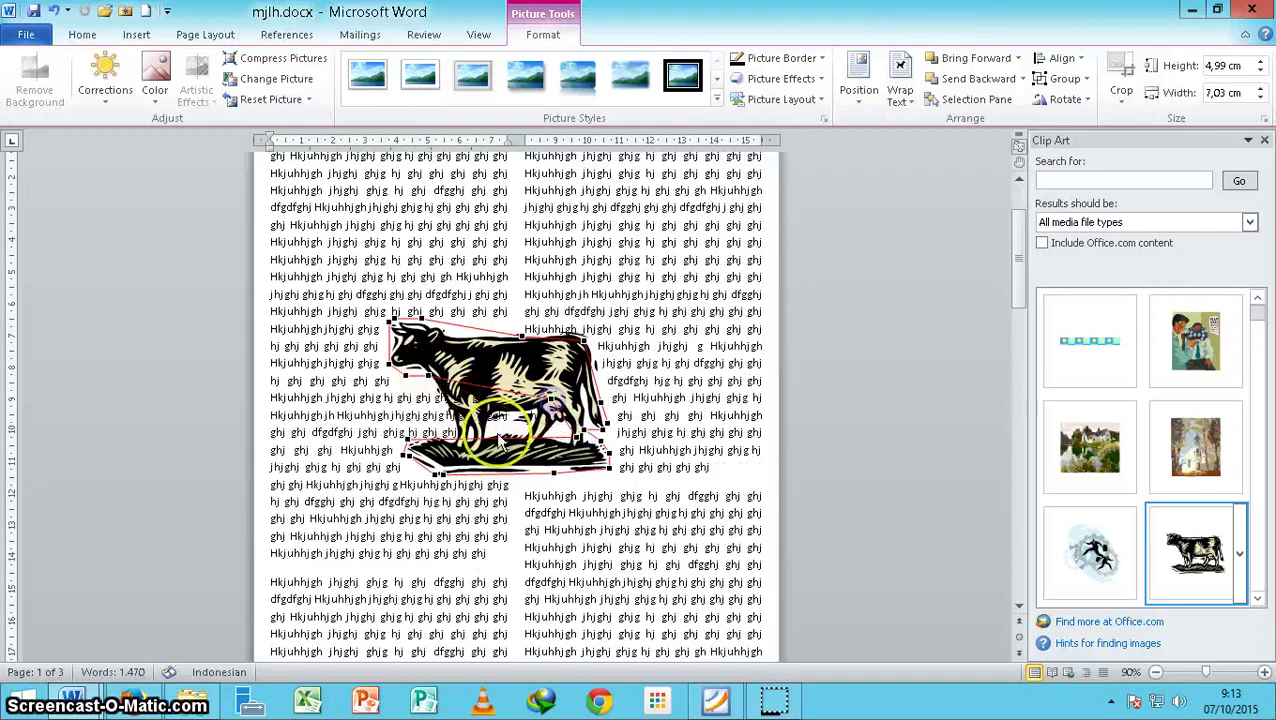
left_click(551, 400)
left_click_drag(565, 395, 577, 408)
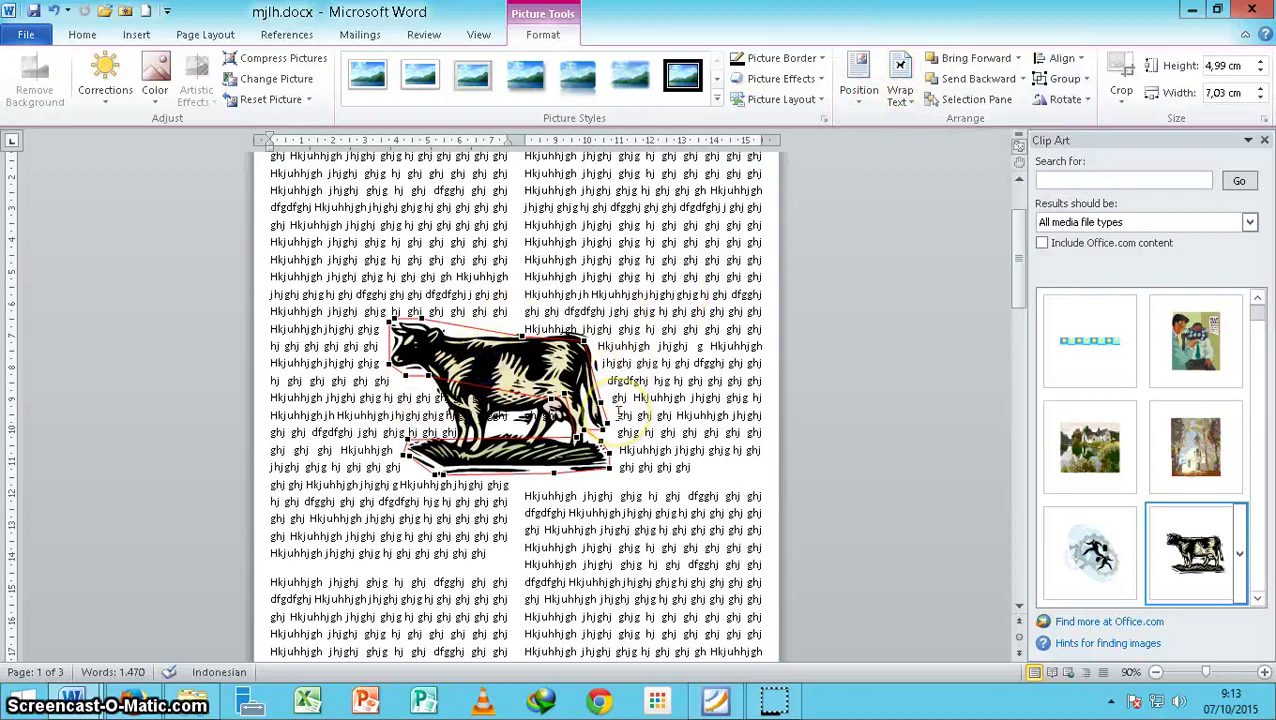
- Create a new blank document
left_click(33, 36)
left_click(50, 247)
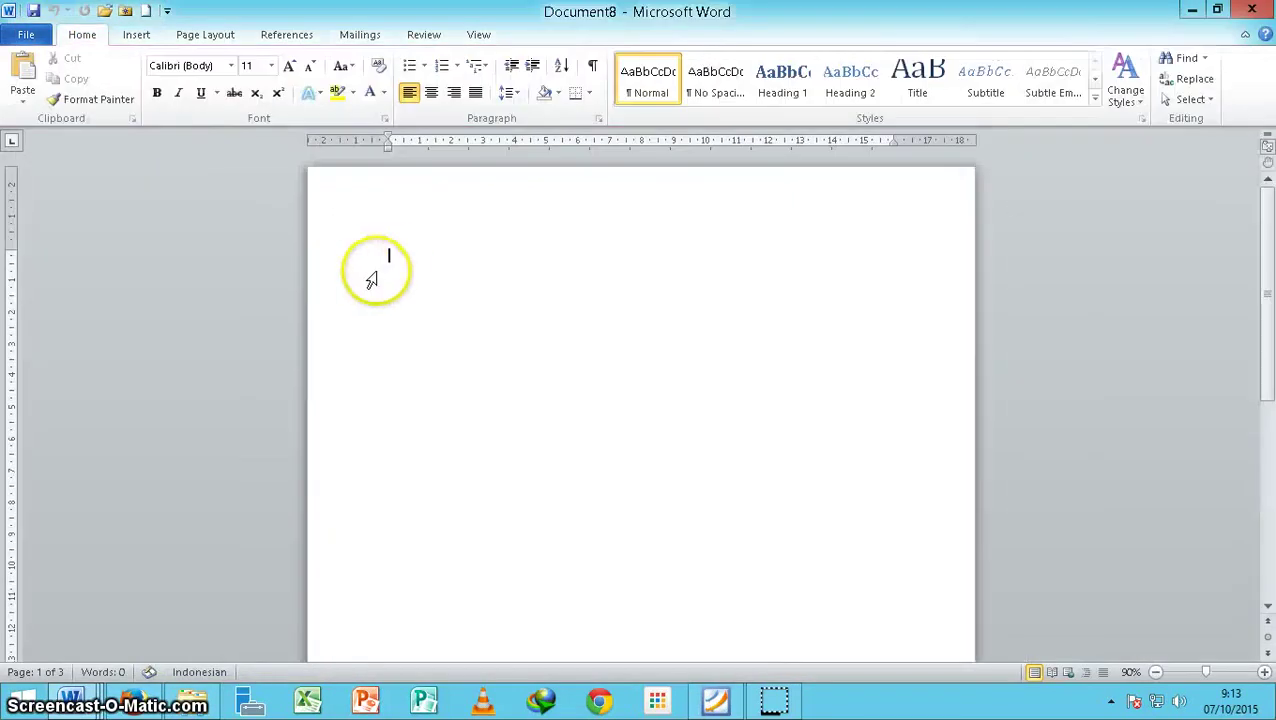
left_click(391, 259)
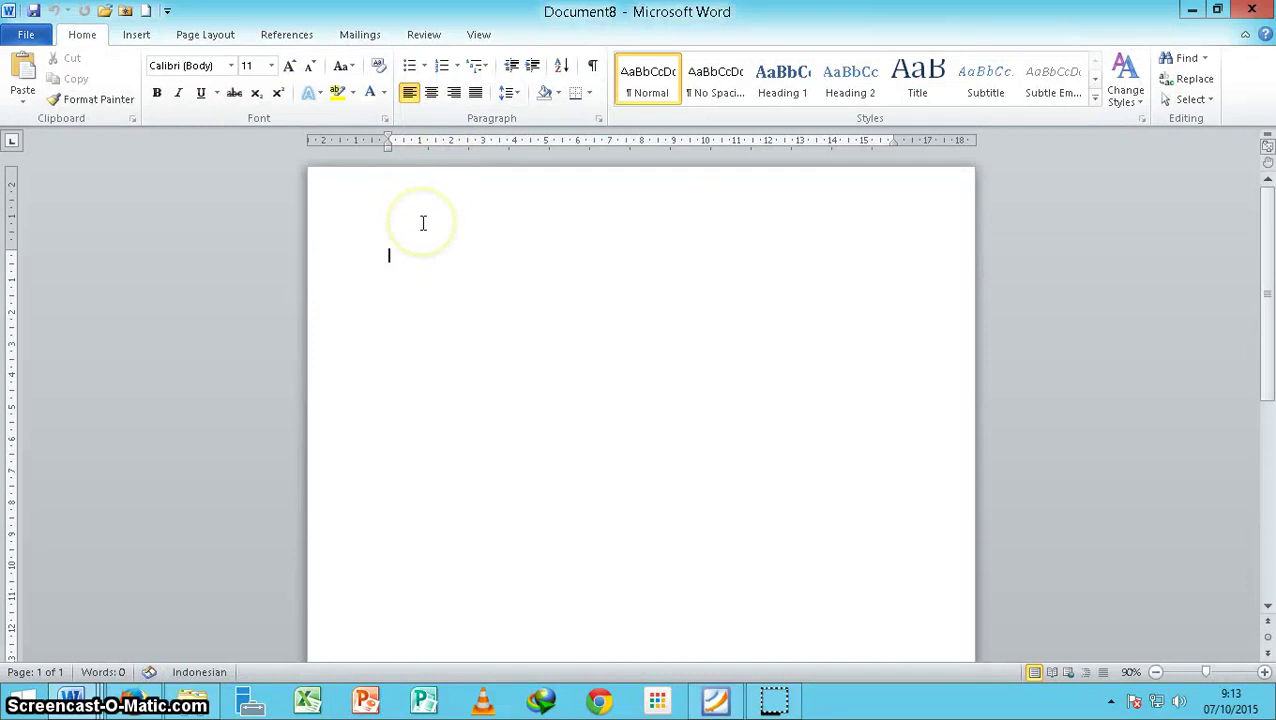
- Insert a window screenshot into the blank page, then delete it
left_click(137, 35)
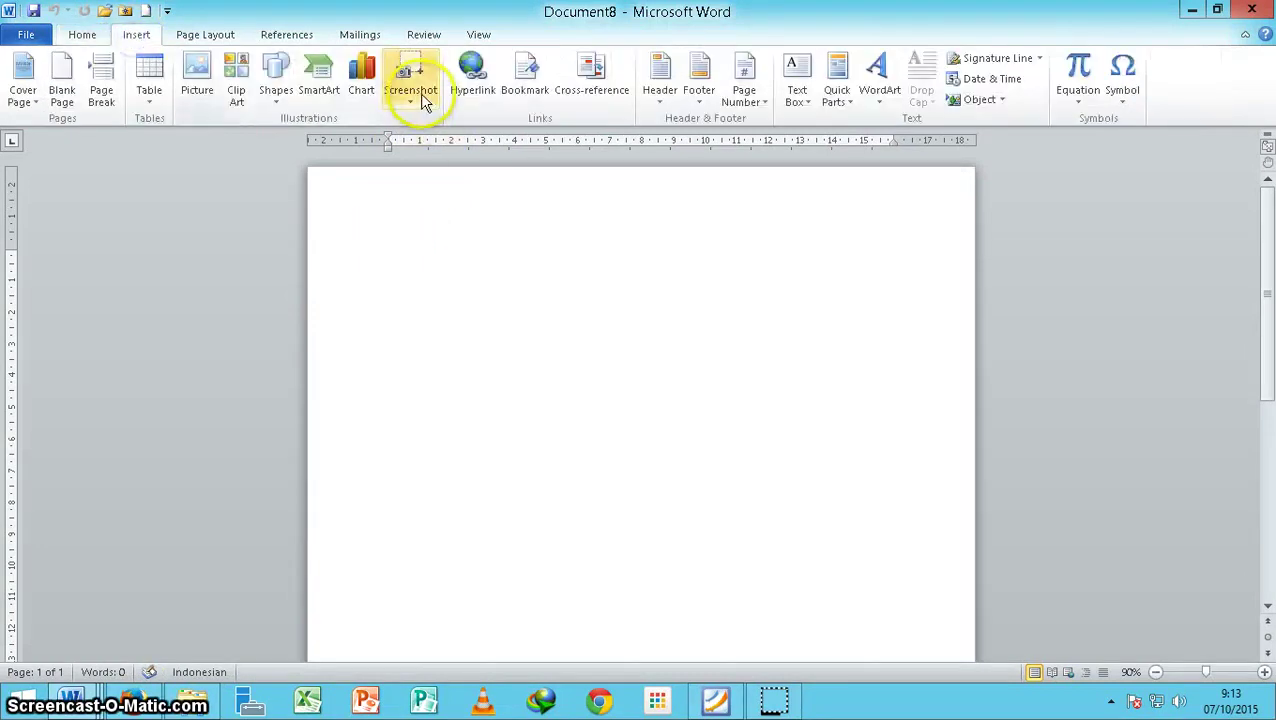
left_click(420, 100)
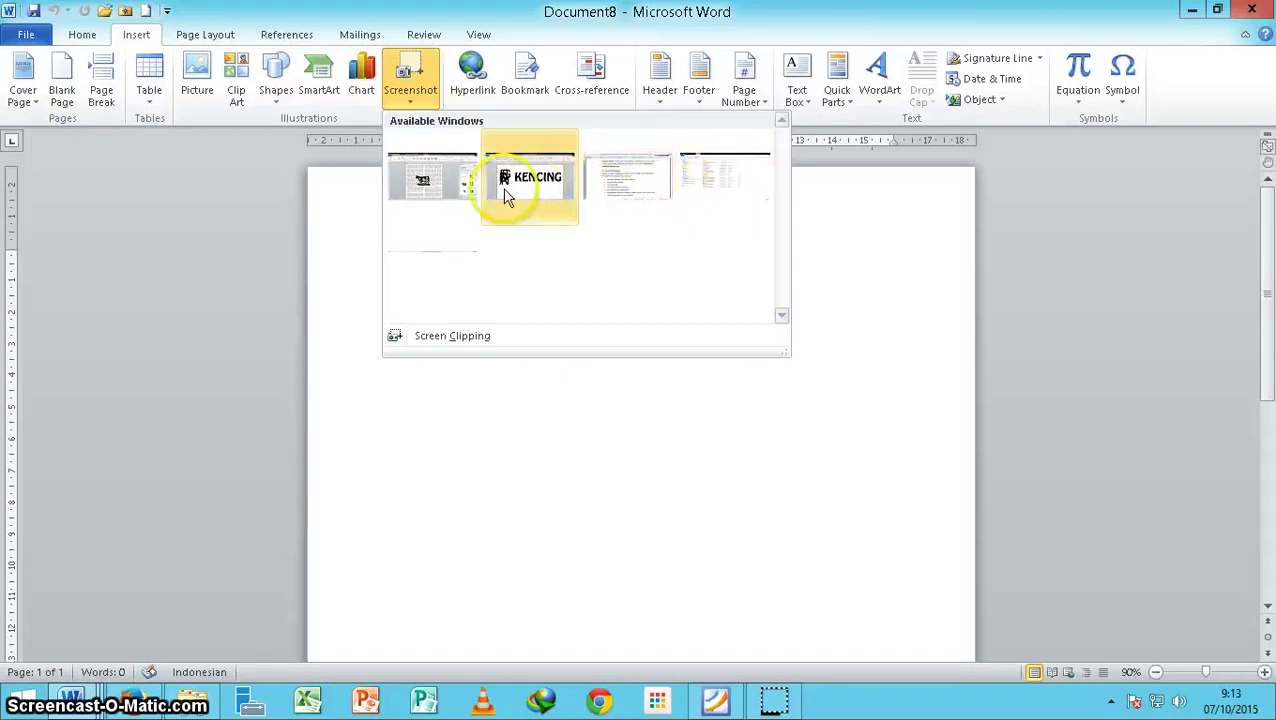
left_click(716, 702)
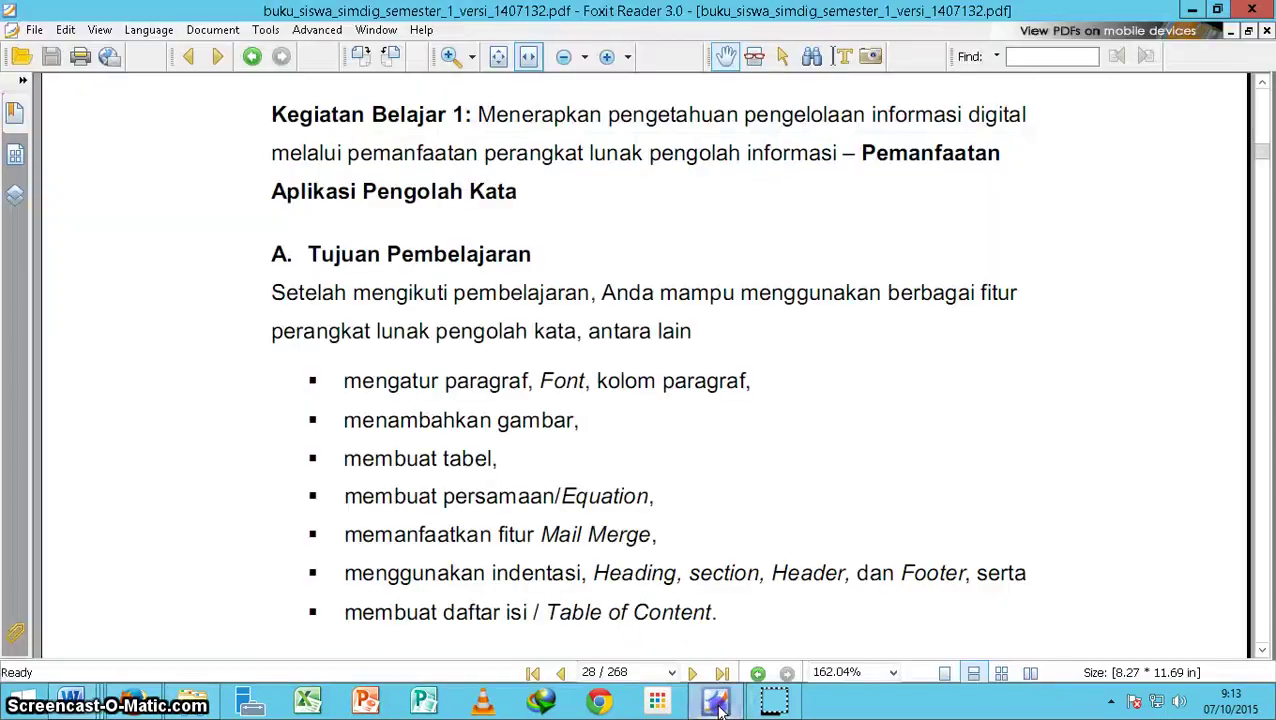
left_click(716, 704)
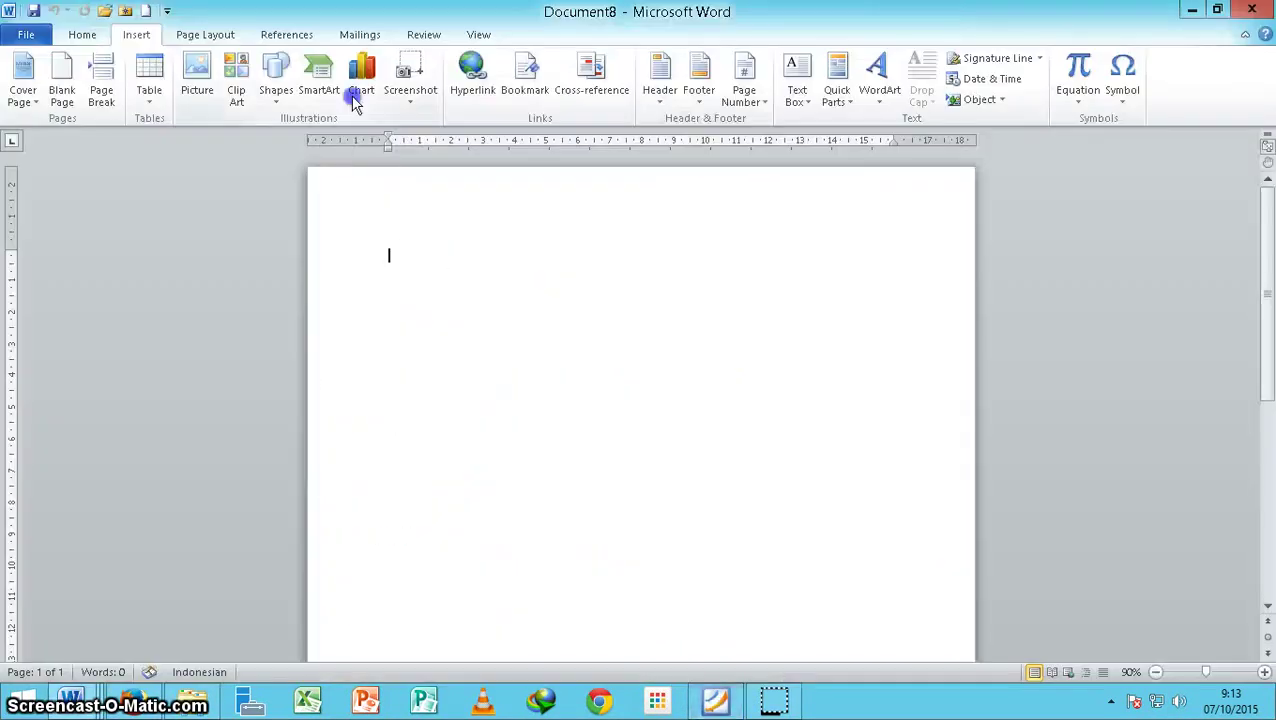
left_click(407, 91)
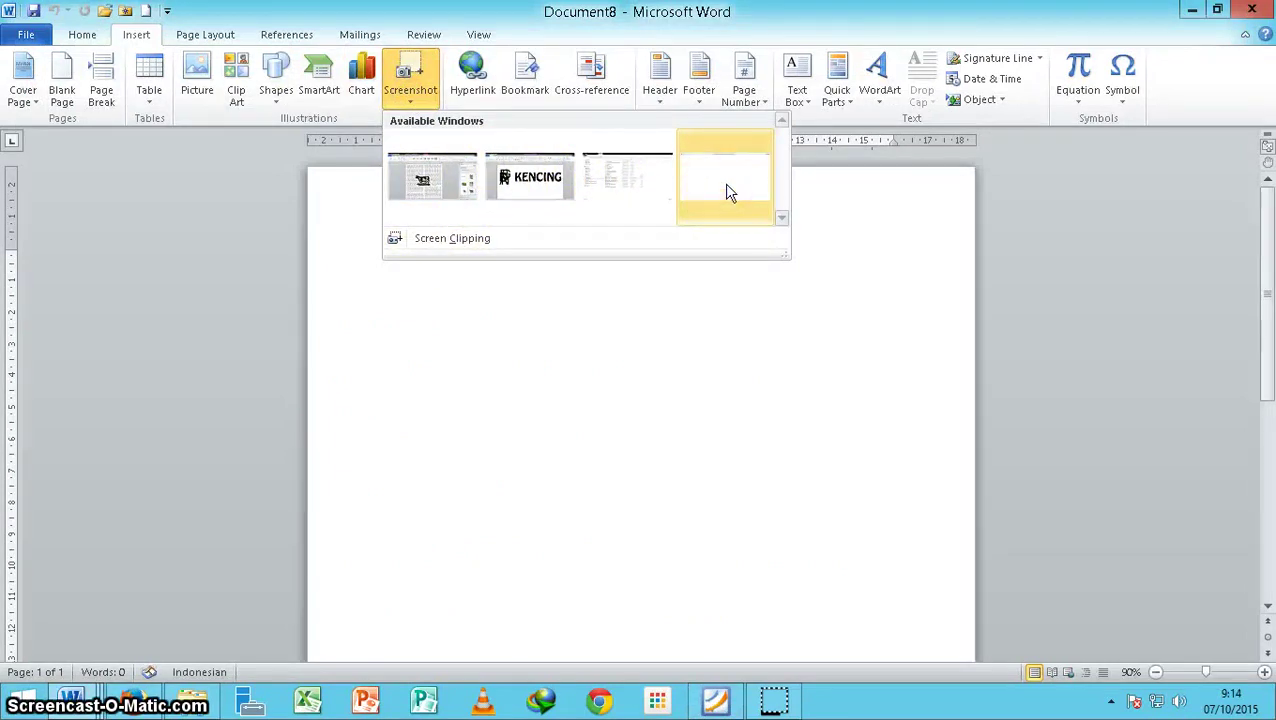
left_click(627, 188)
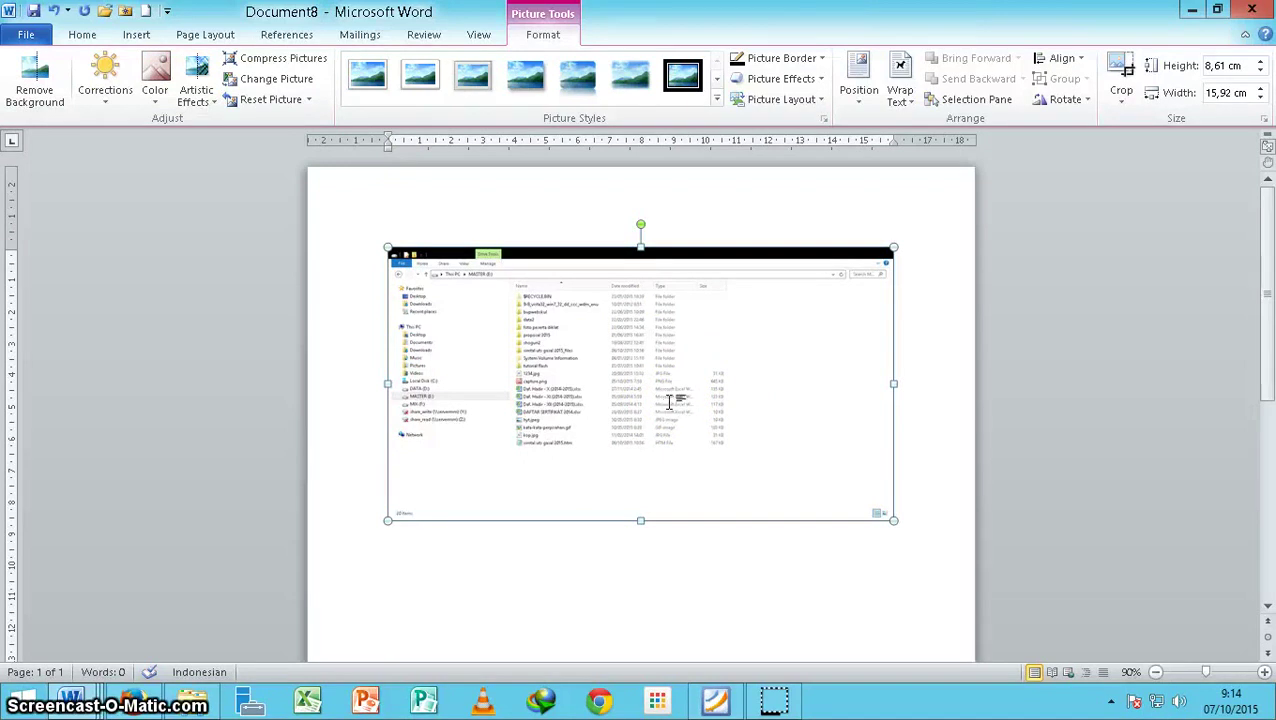
key("Delete")
left_click(507, 344)
- Open facebook.com in Firefox from the address history, then return to Word's Document8
left_click(136, 703)
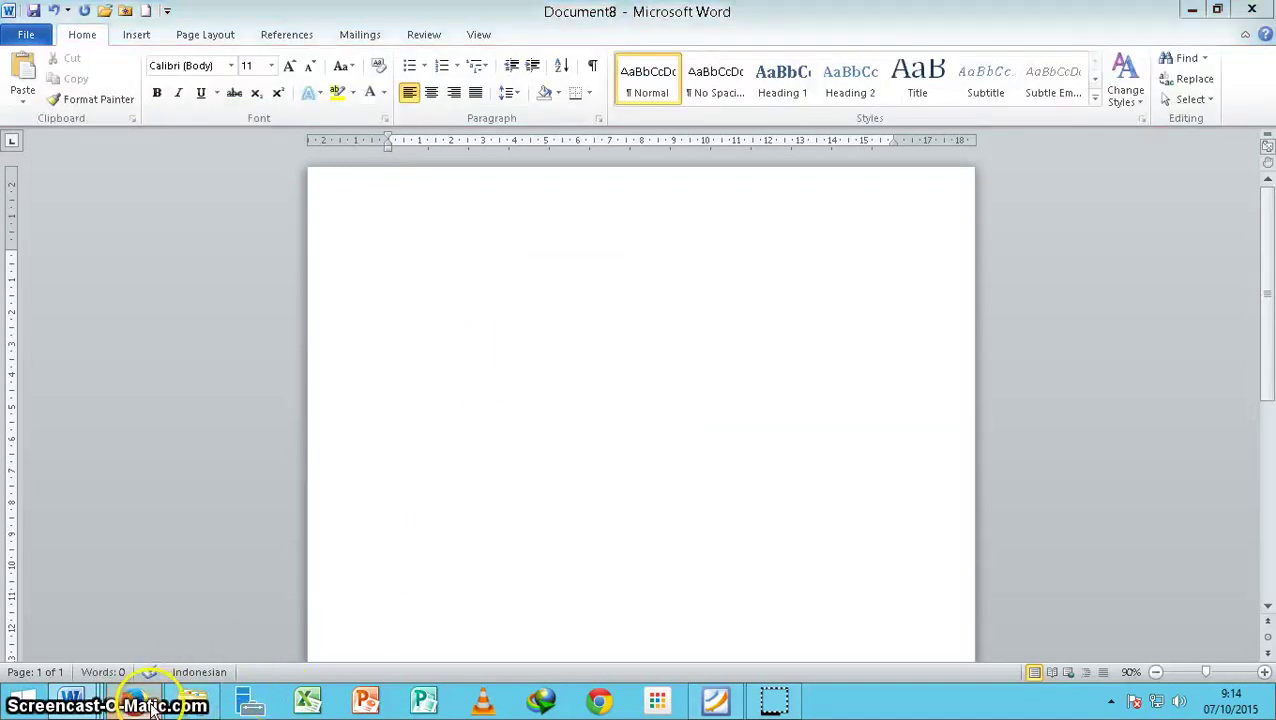
left_click(679, 48)
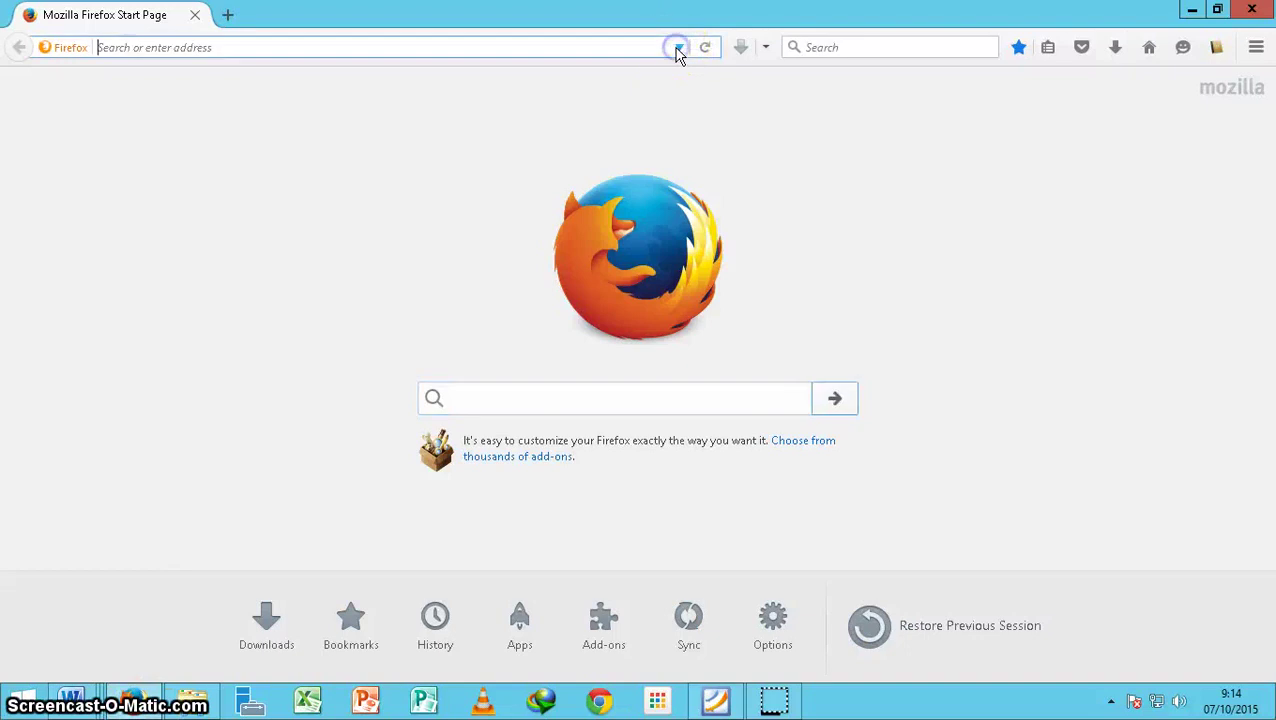
left_click(140, 173)
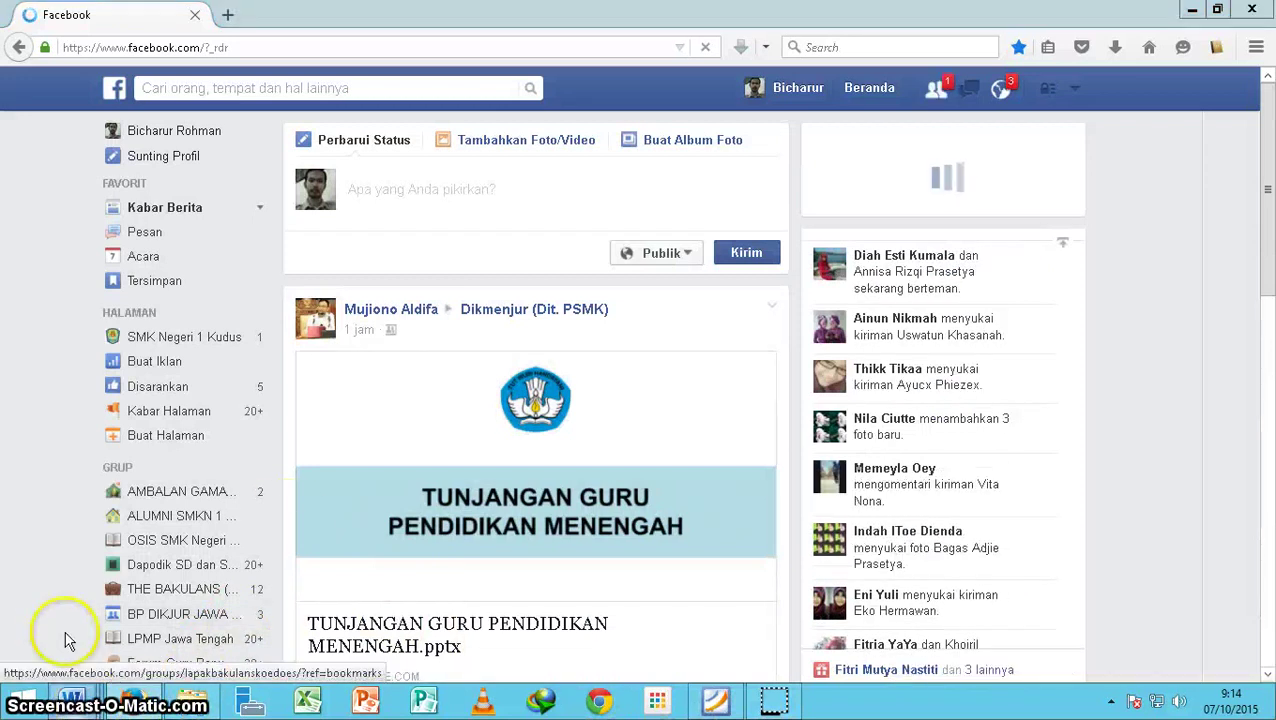
left_click(72, 700)
left_click(513, 598)
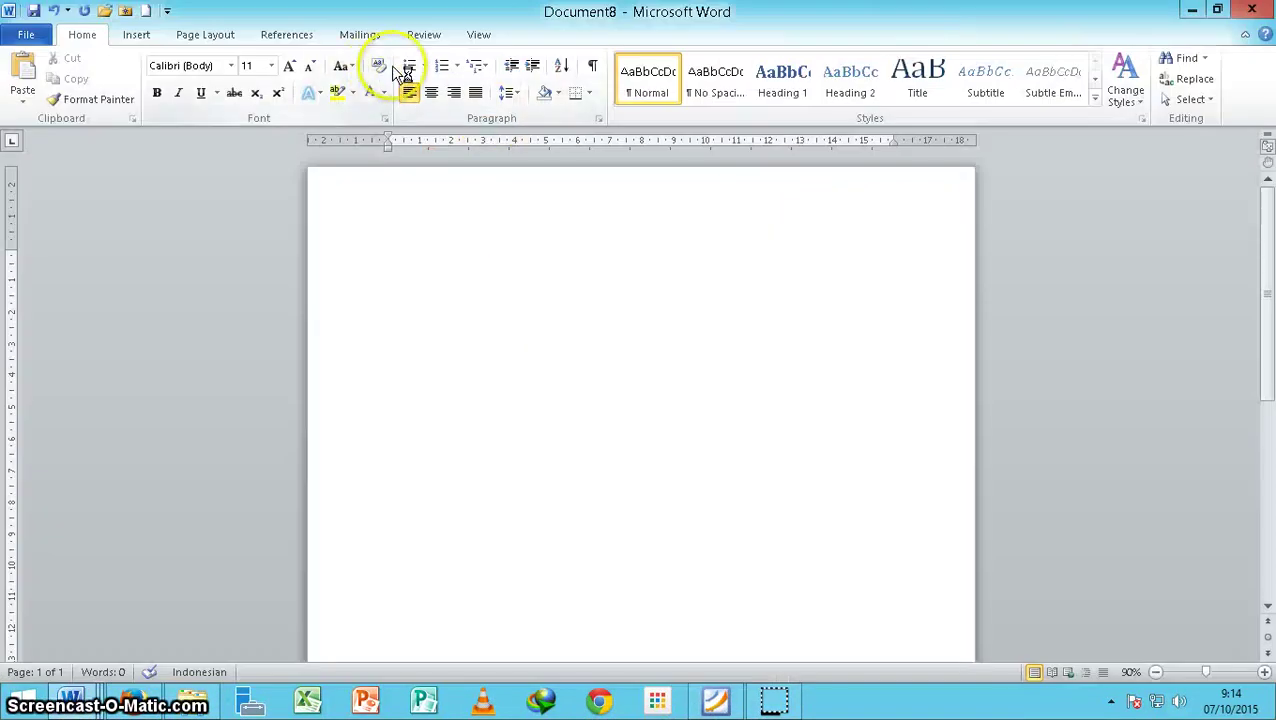
left_click(143, 35)
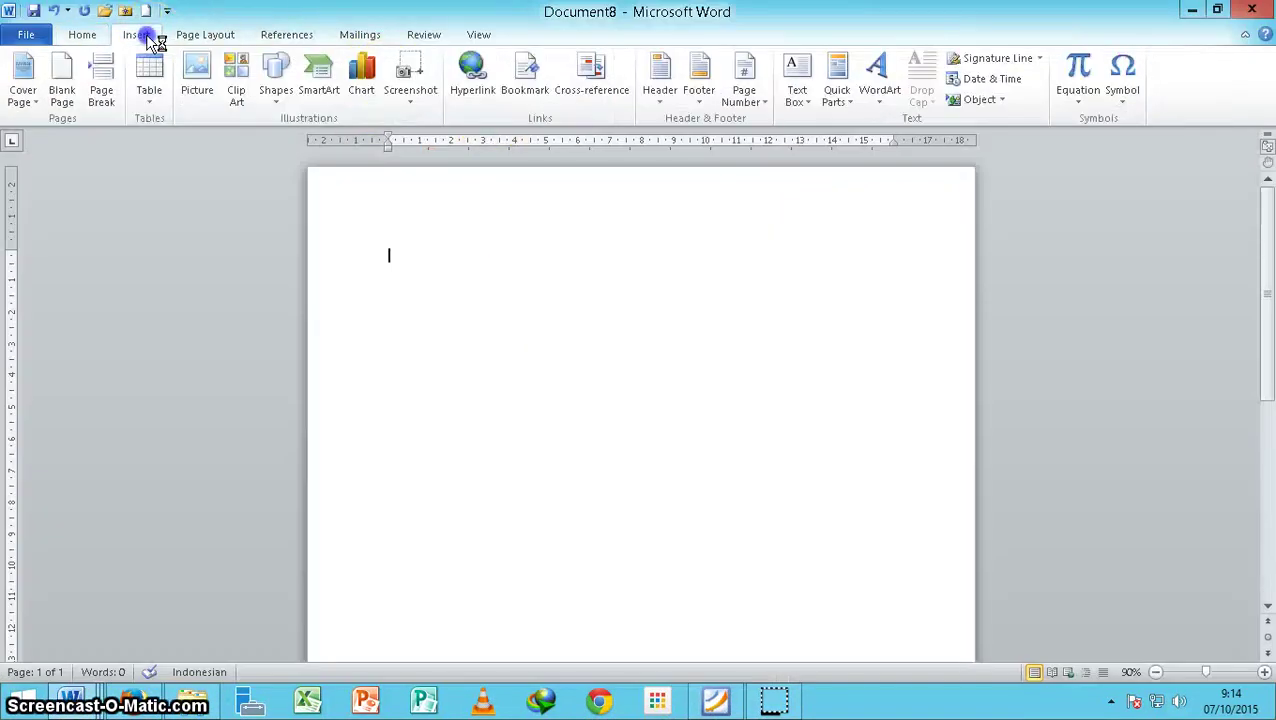
left_click(410, 90)
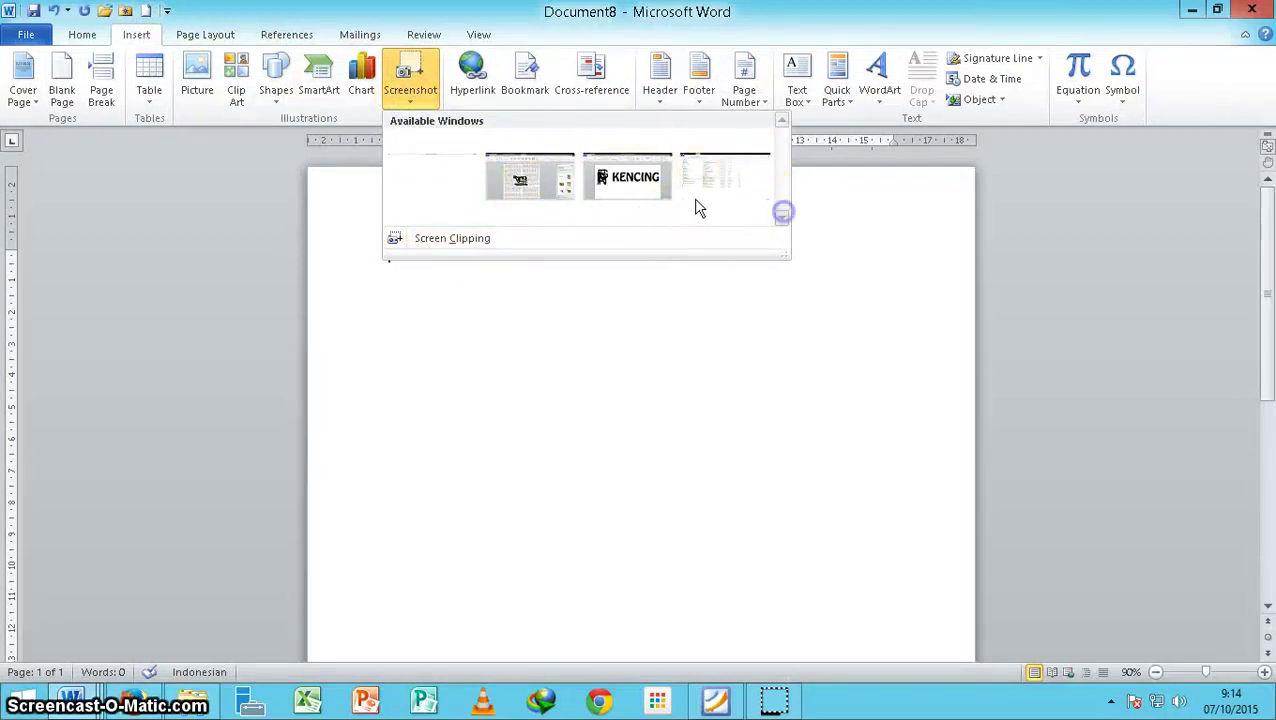
left_click(448, 181)
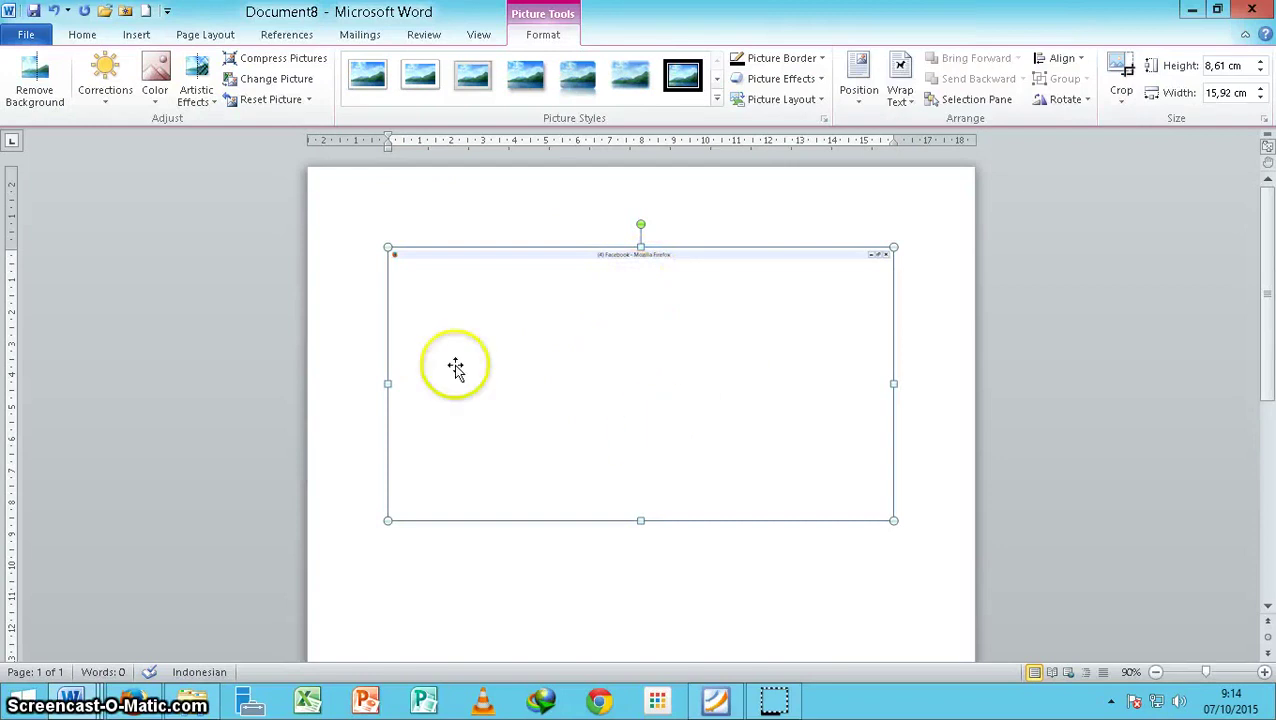
left_click(135, 703)
left_click(134, 703)
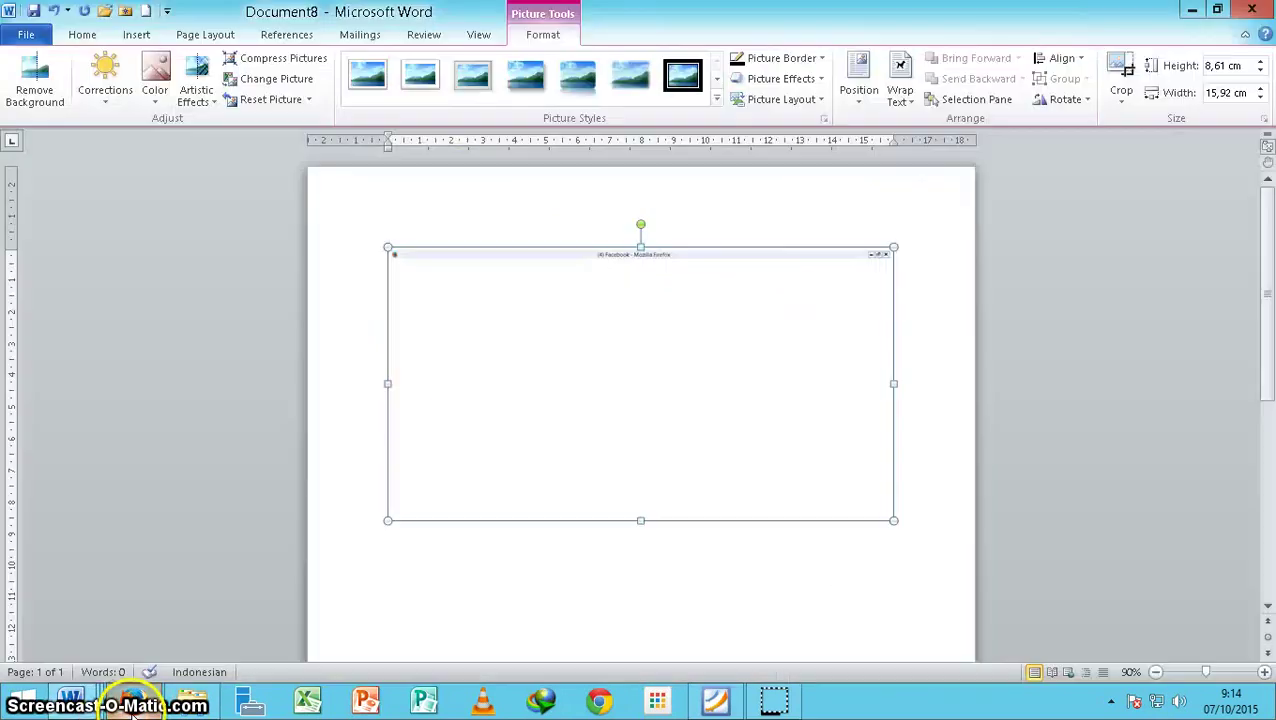
key("Delete")
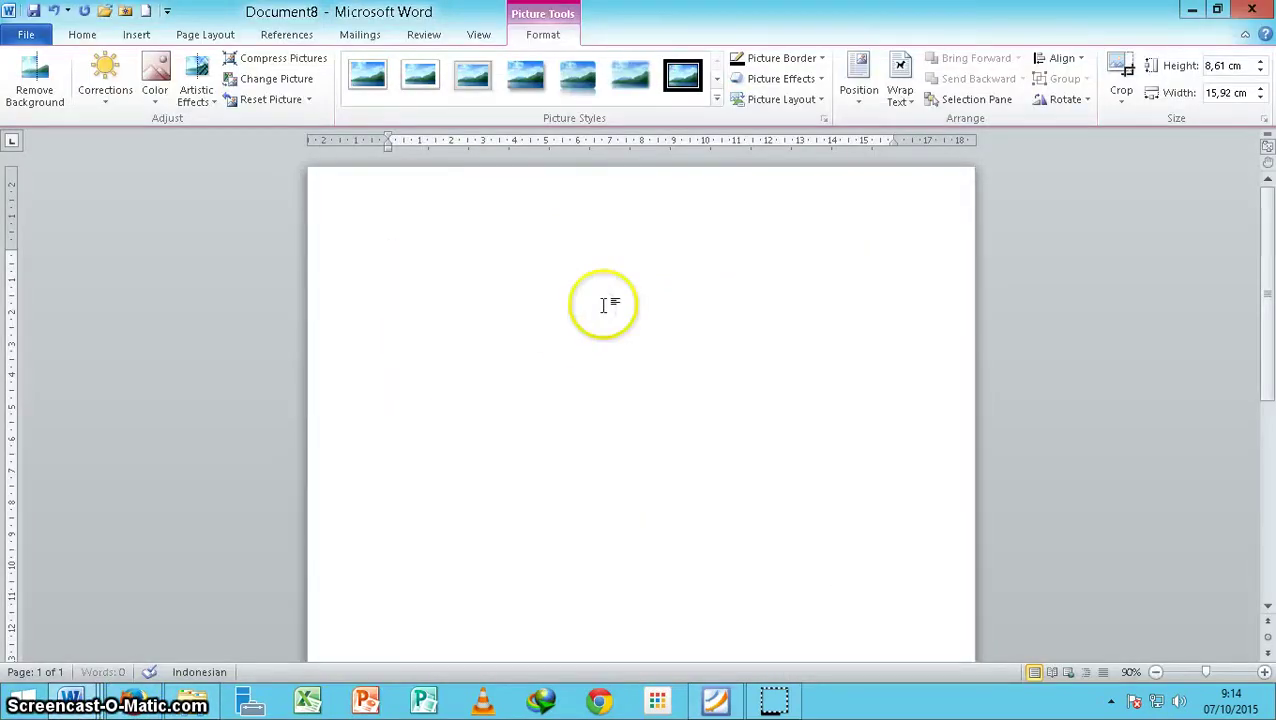
- Insert a screen clipping of the cow from mjlh.docx into Document8, then bring Foxit Reader forward
left_click(140, 40)
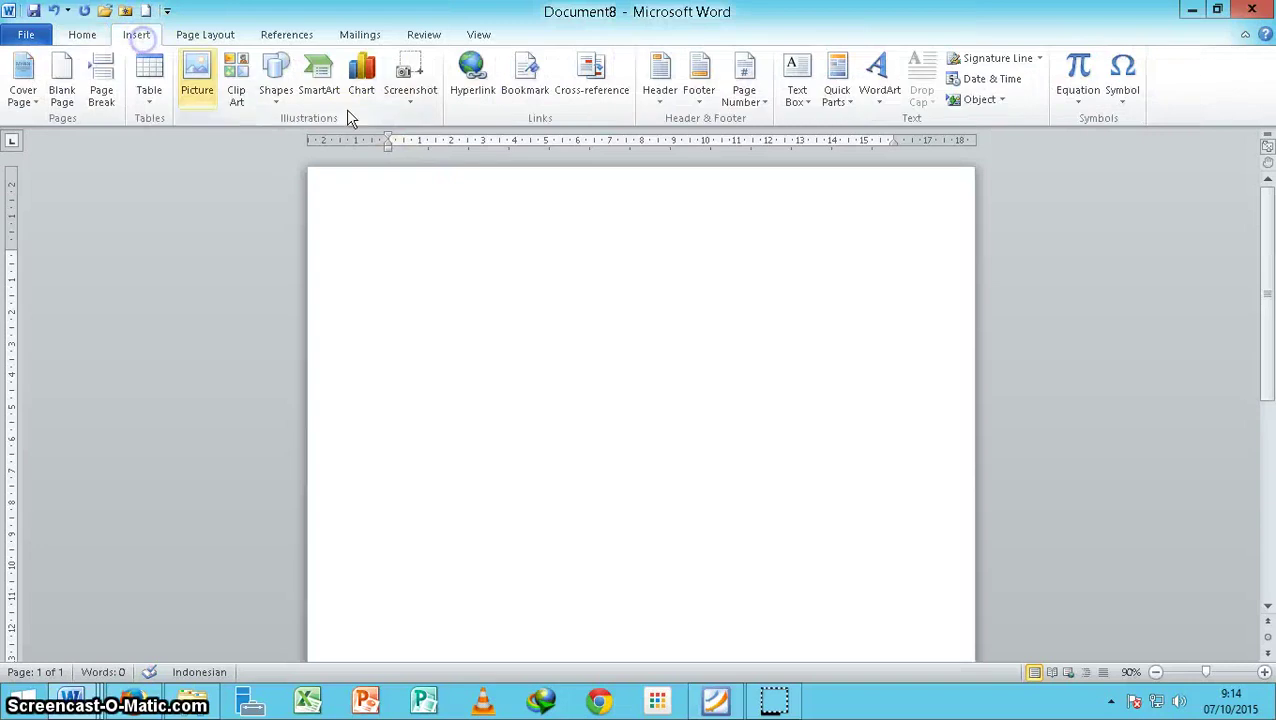
left_click(411, 98)
left_click(445, 240)
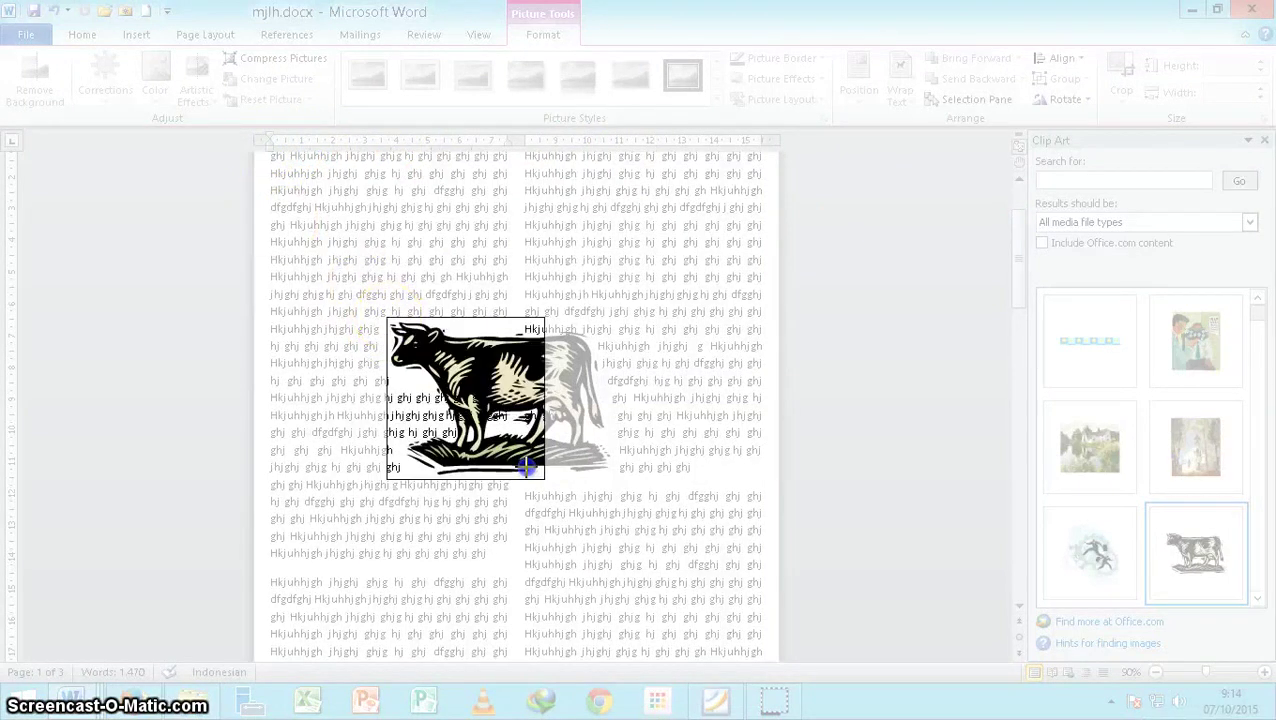
left_click_drag(390, 316, 623, 489)
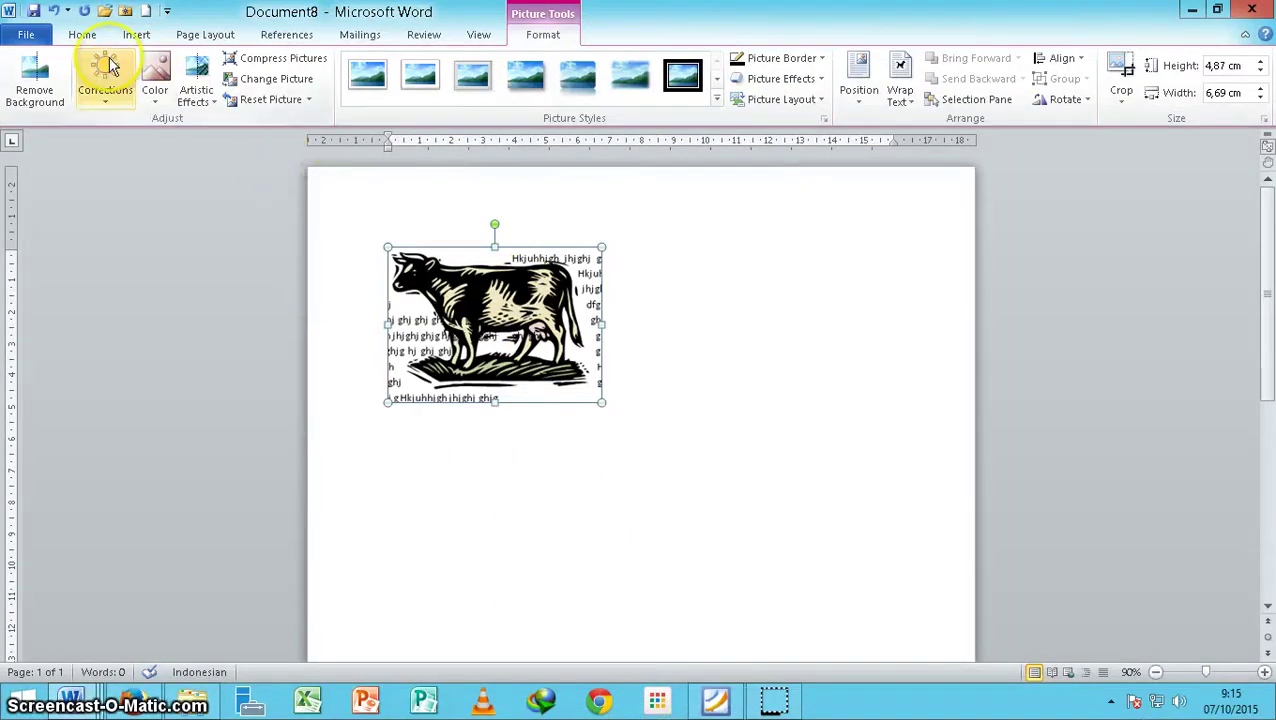
left_click(133, 40)
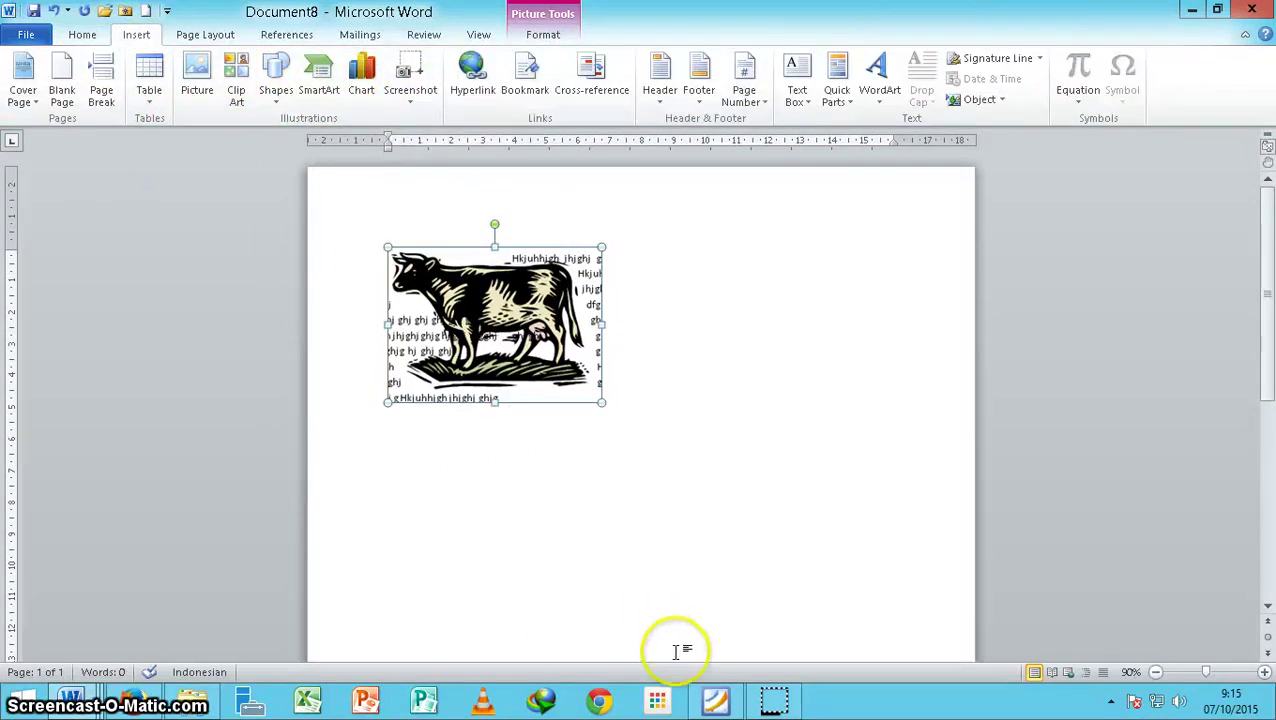
left_click(714, 702)
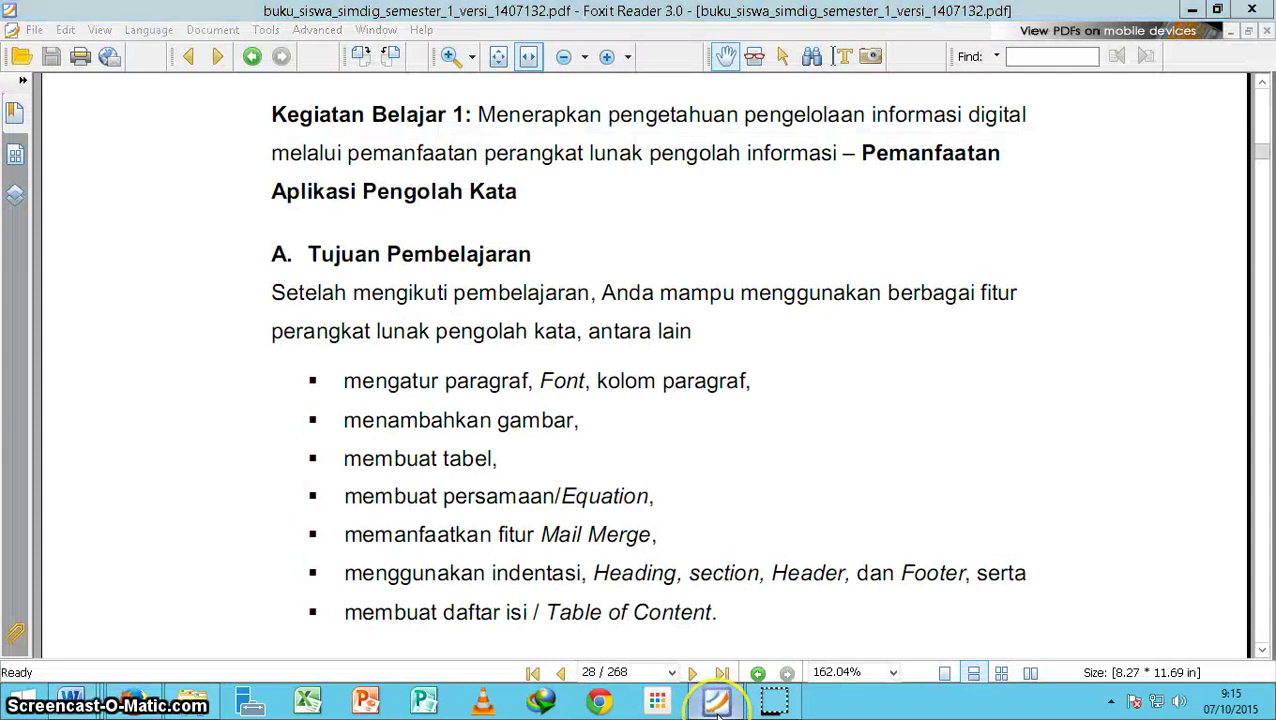
- Switch back to Word's Document8 window with the cow clipping
left_click(714, 702)
left_click(72, 700)
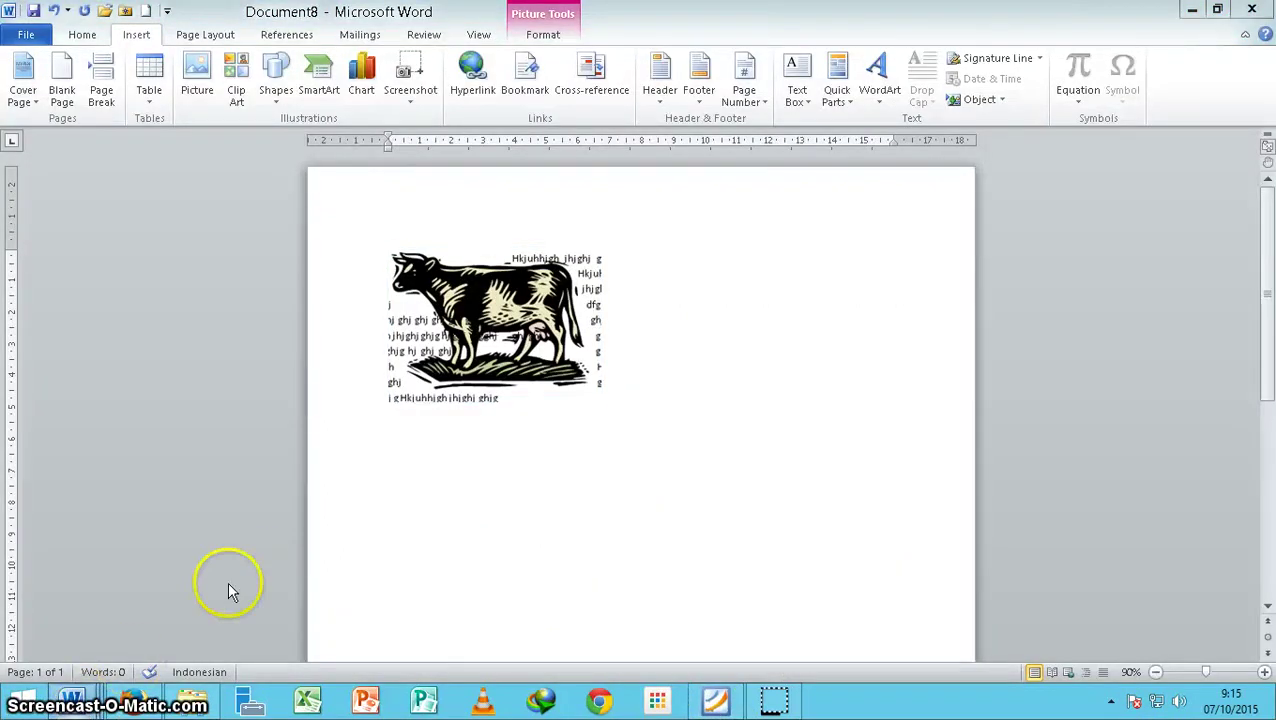
left_click(72, 700)
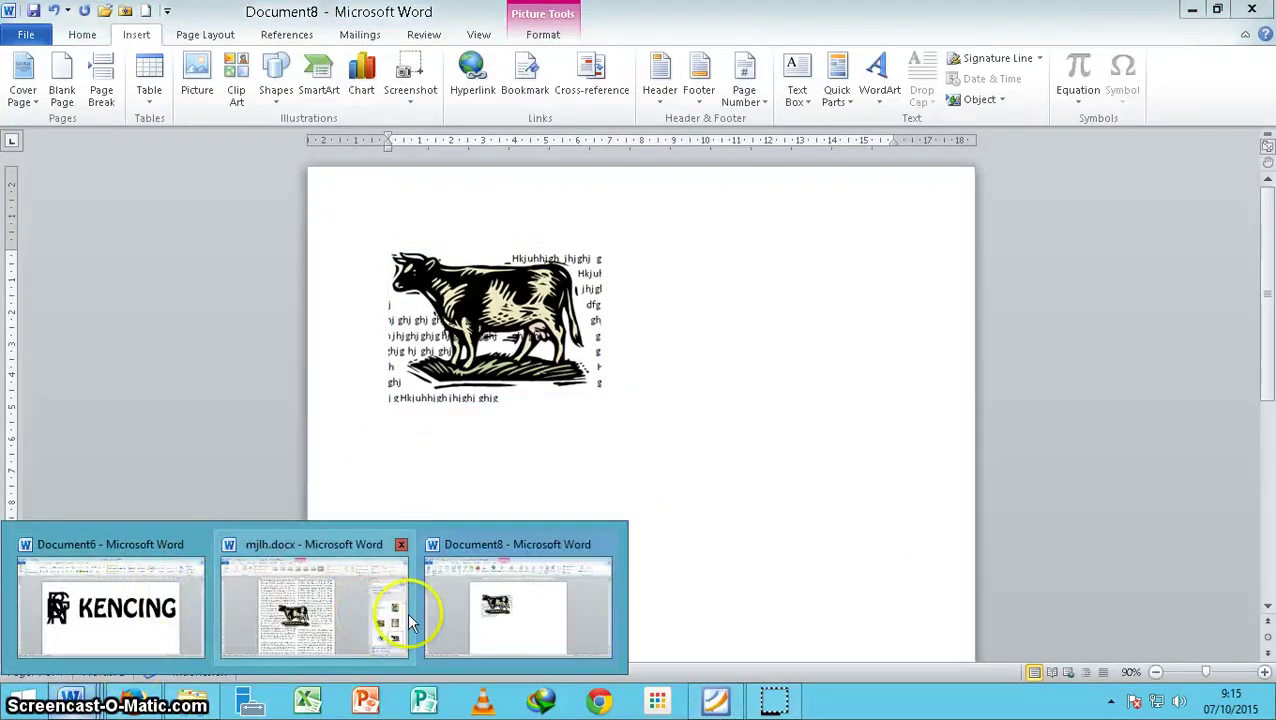
left_click(495, 620)
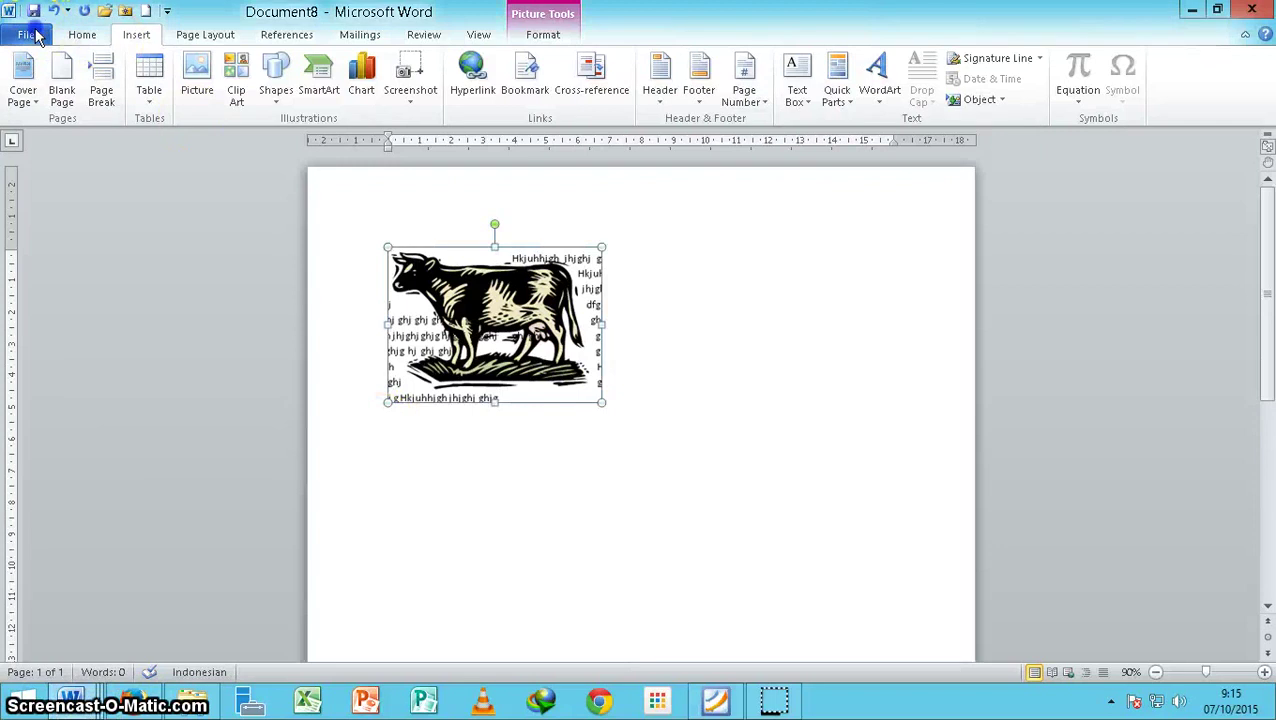
- Open mjlh.docx, then label3.docx, from the recent documents
left_click(26, 34)
left_click(30, 210)
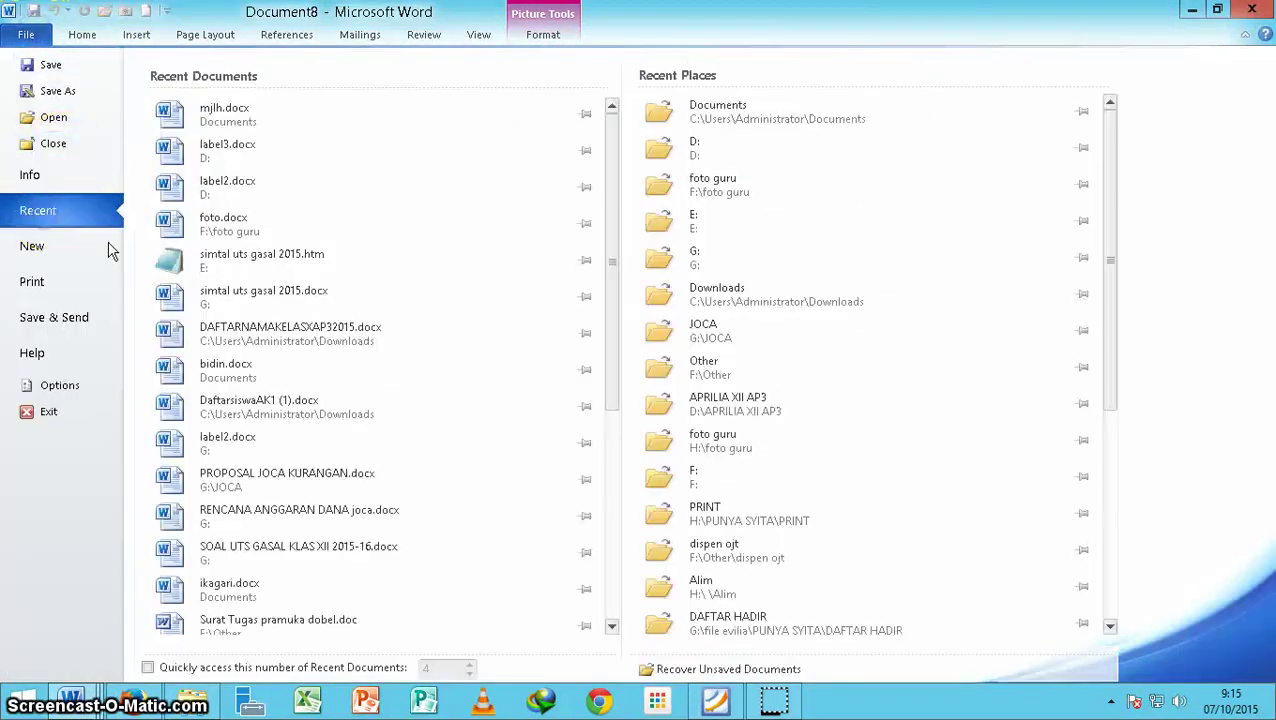
left_click(234, 126)
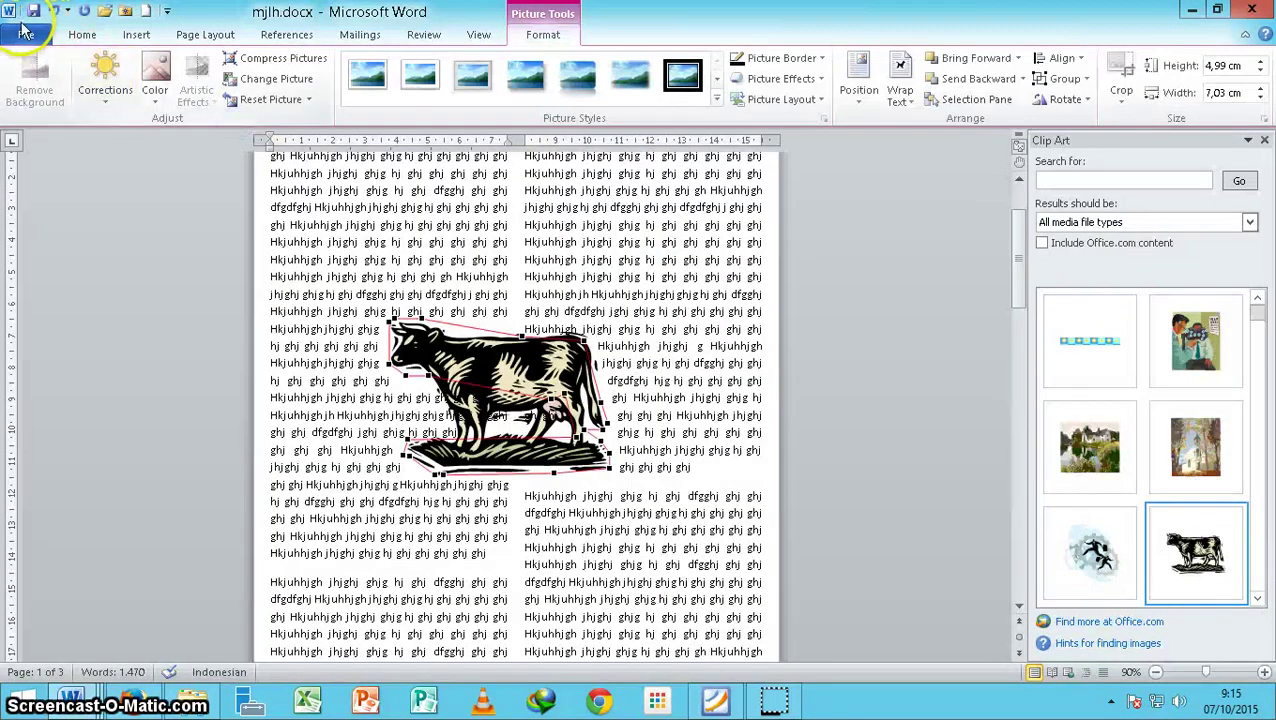
left_click(27, 36)
left_click(36, 210)
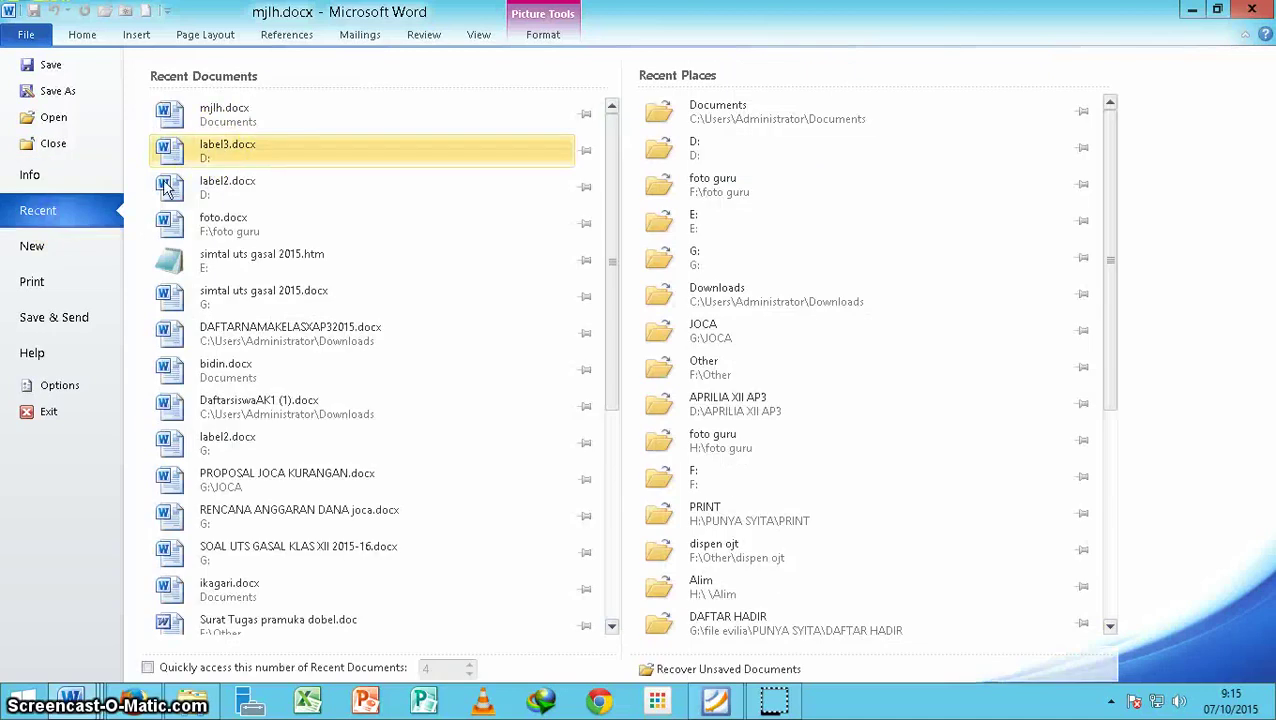
key("Escape")
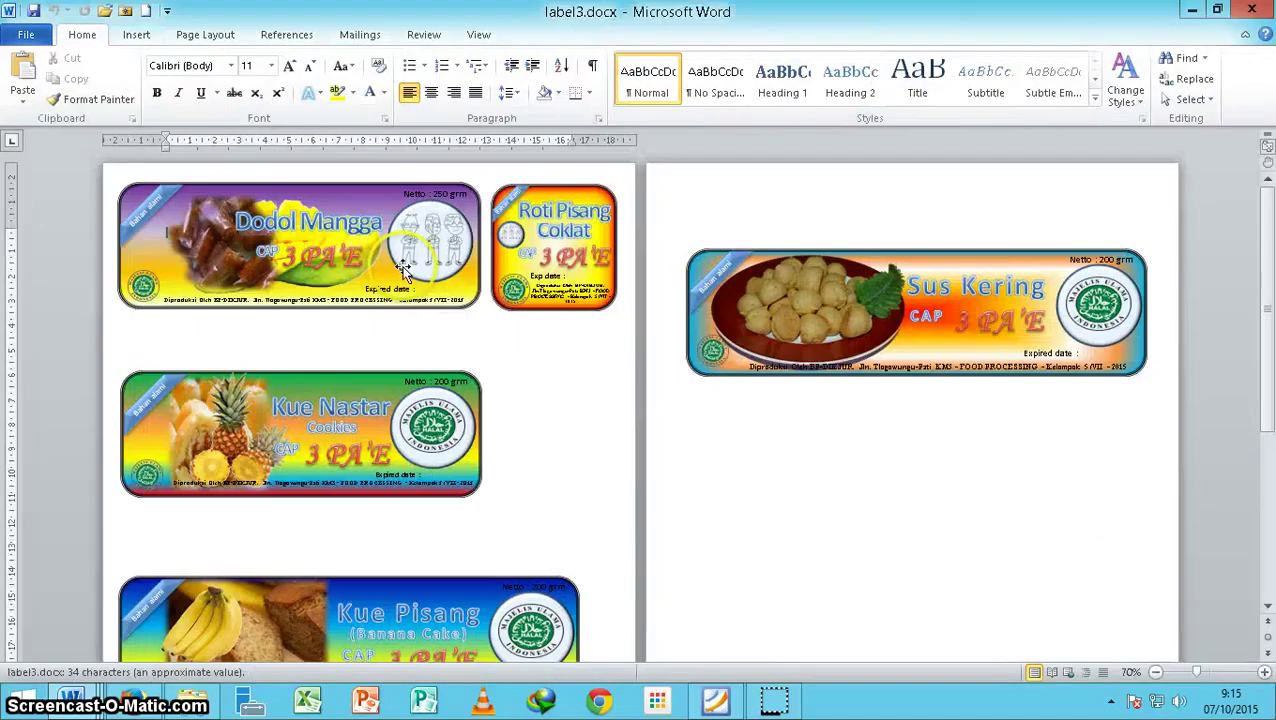
- Select the Dodol Mangga label and click into its title text
left_click(298, 228)
left_click(298, 228)
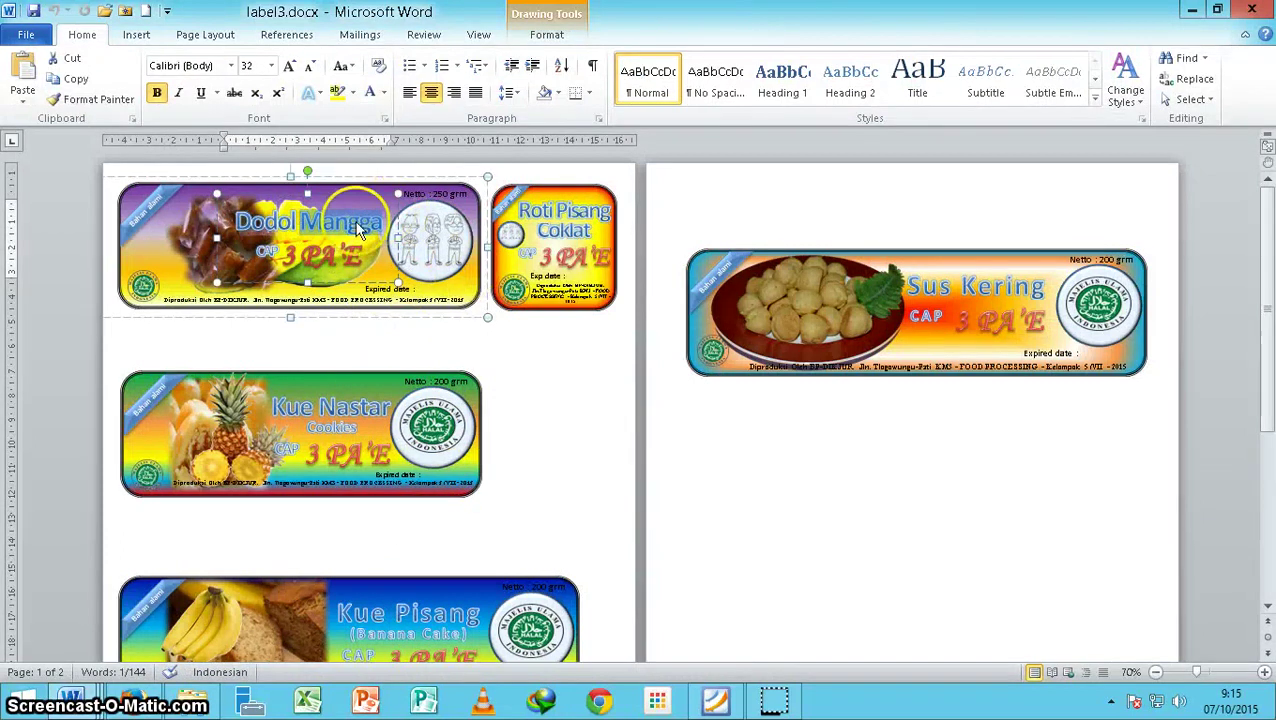
scroll(581, 450, "down", 3)
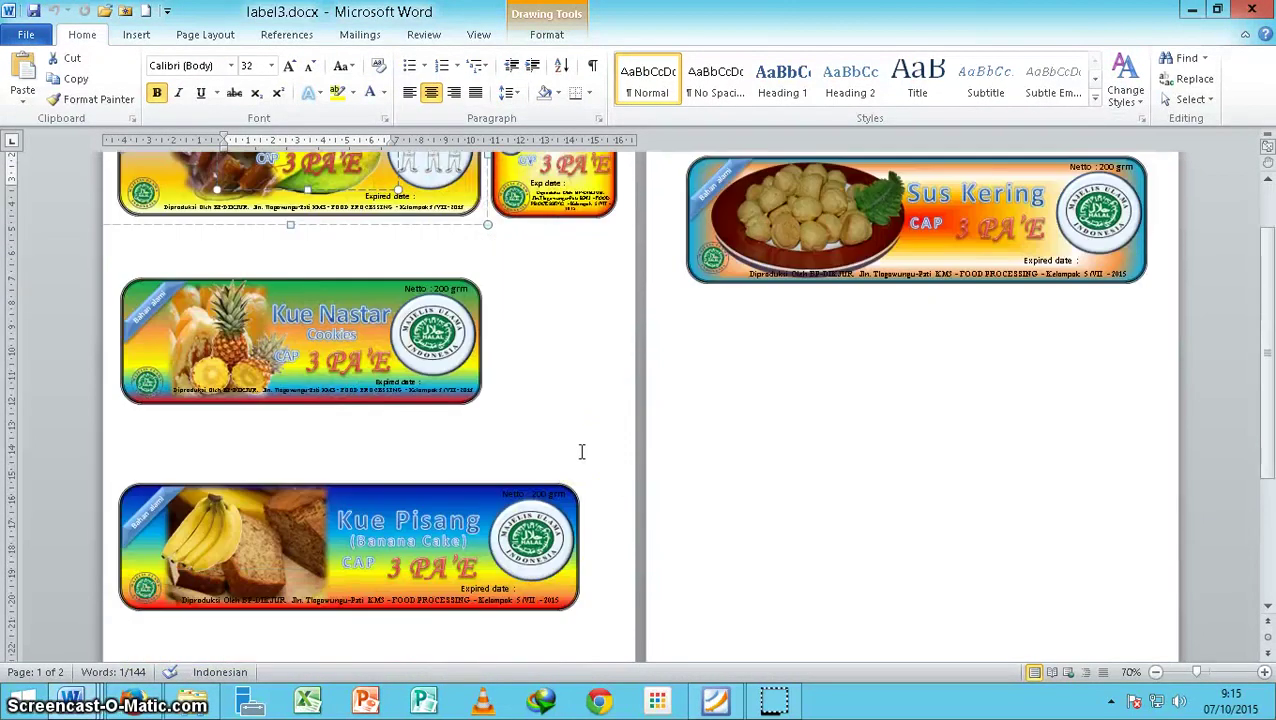
scroll(605, 440, "up", 2)
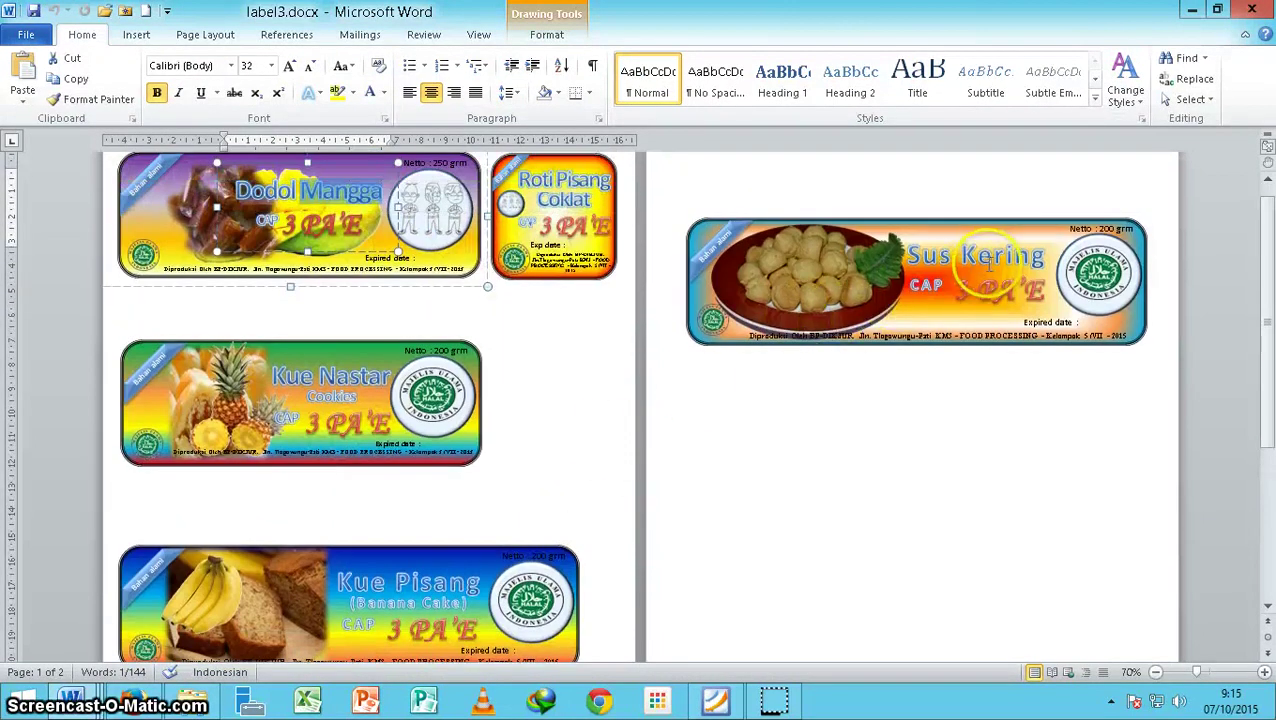
left_click(331, 200)
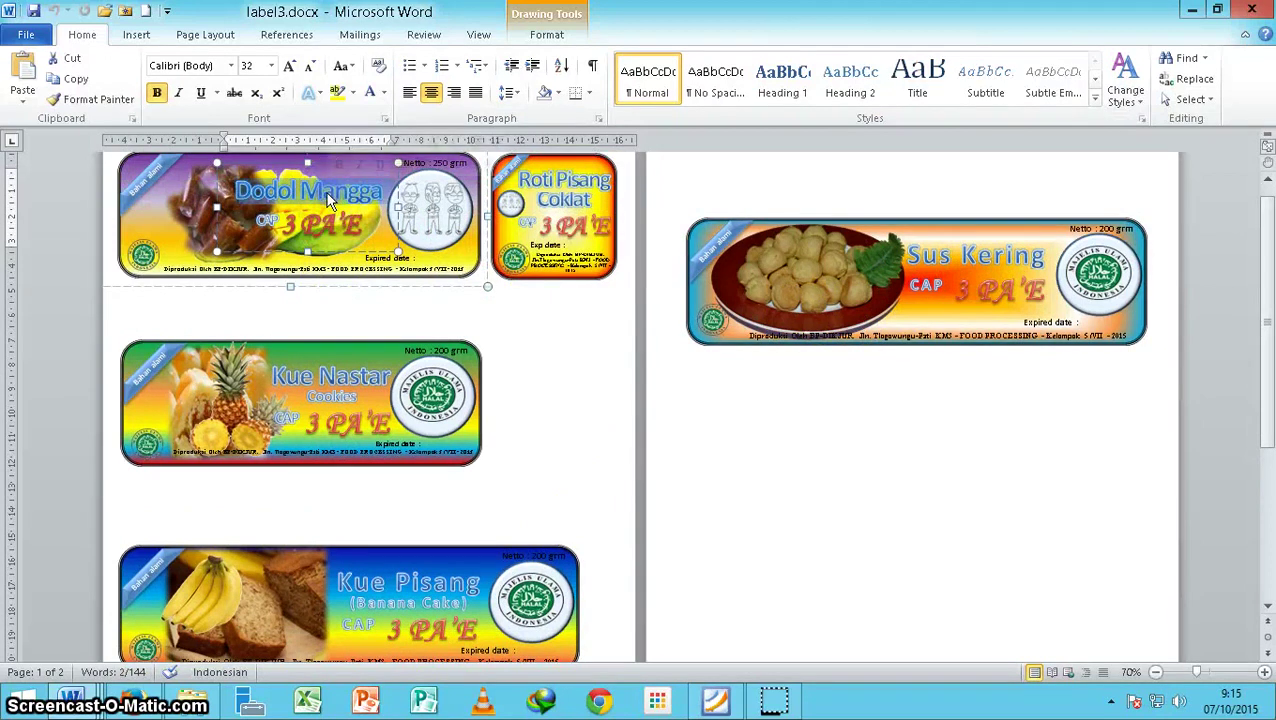
- Select the Kue Nastar, Kue Pisang and Sus Kering labels in turn, ending on the Kue Nastar picture
left_click(338, 378)
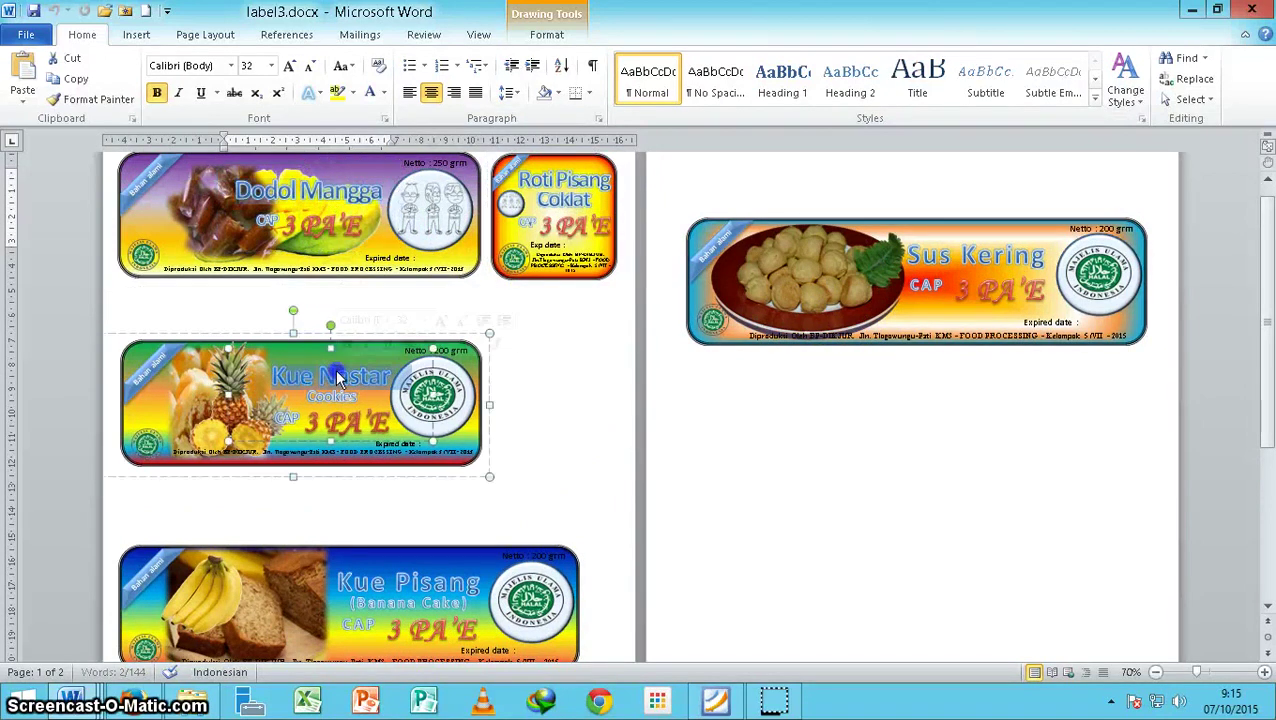
left_click(430, 581)
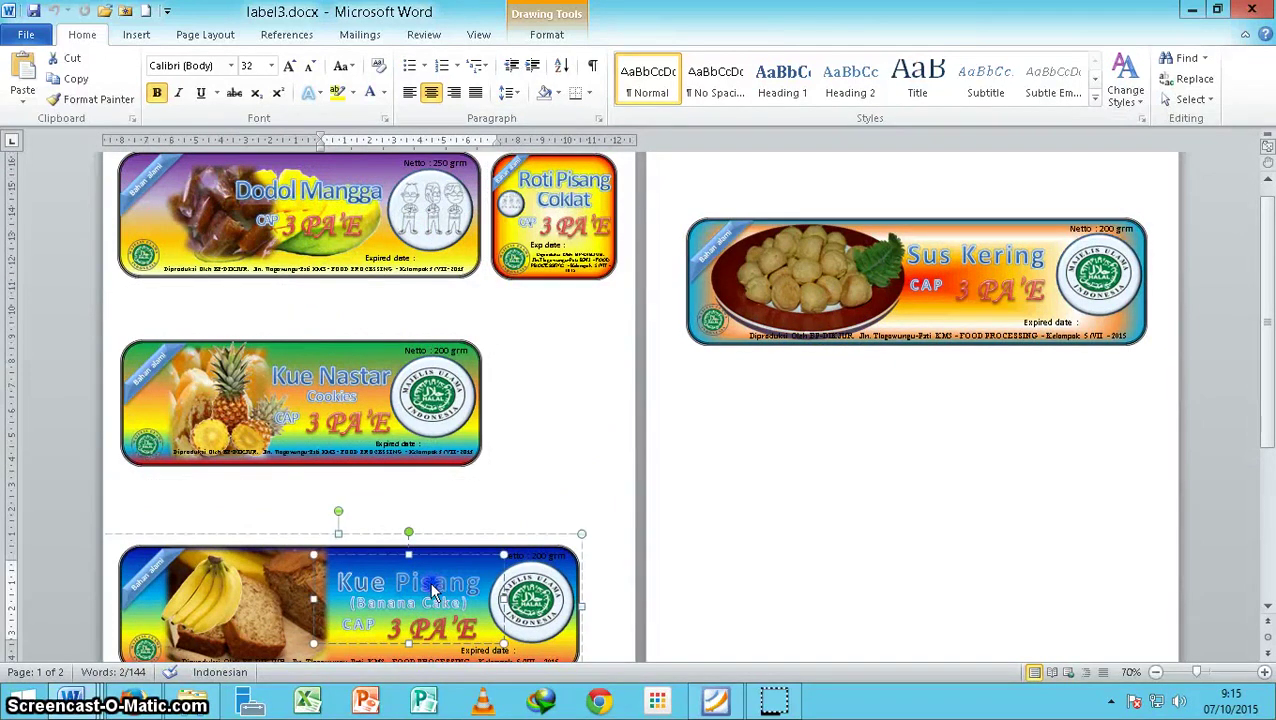
left_click(973, 258)
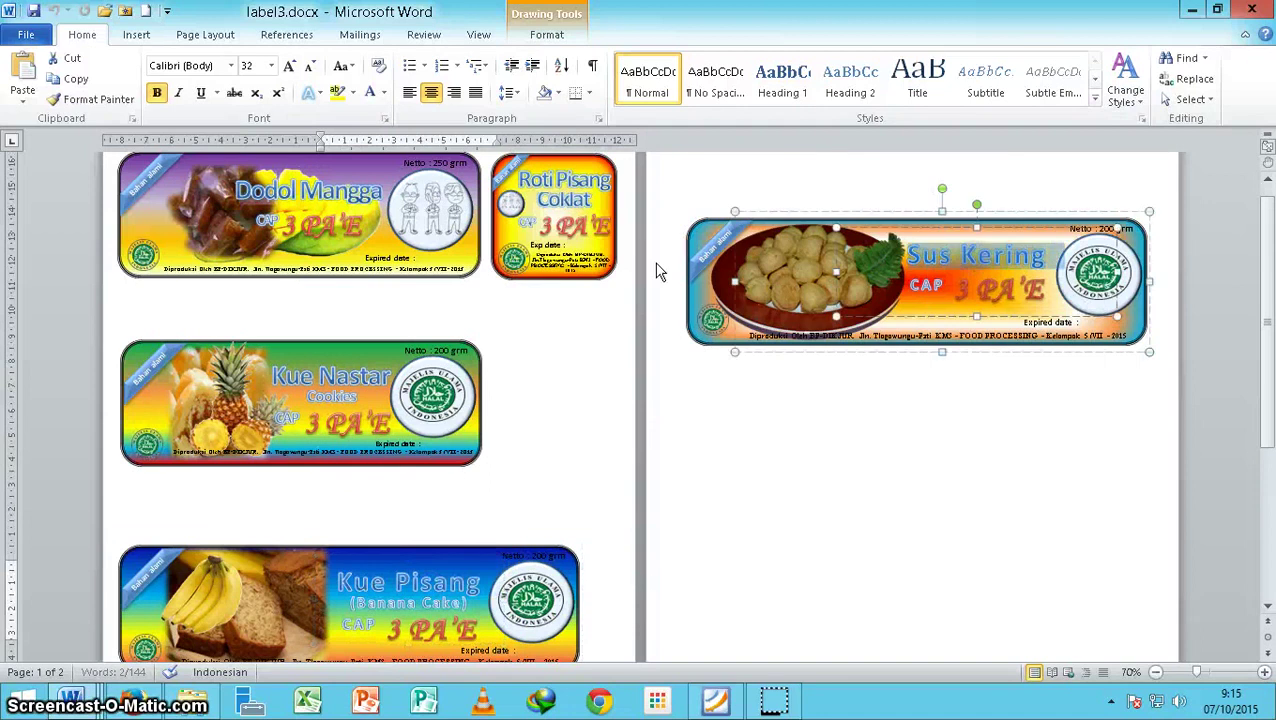
scroll(1010, 450, "down", 2)
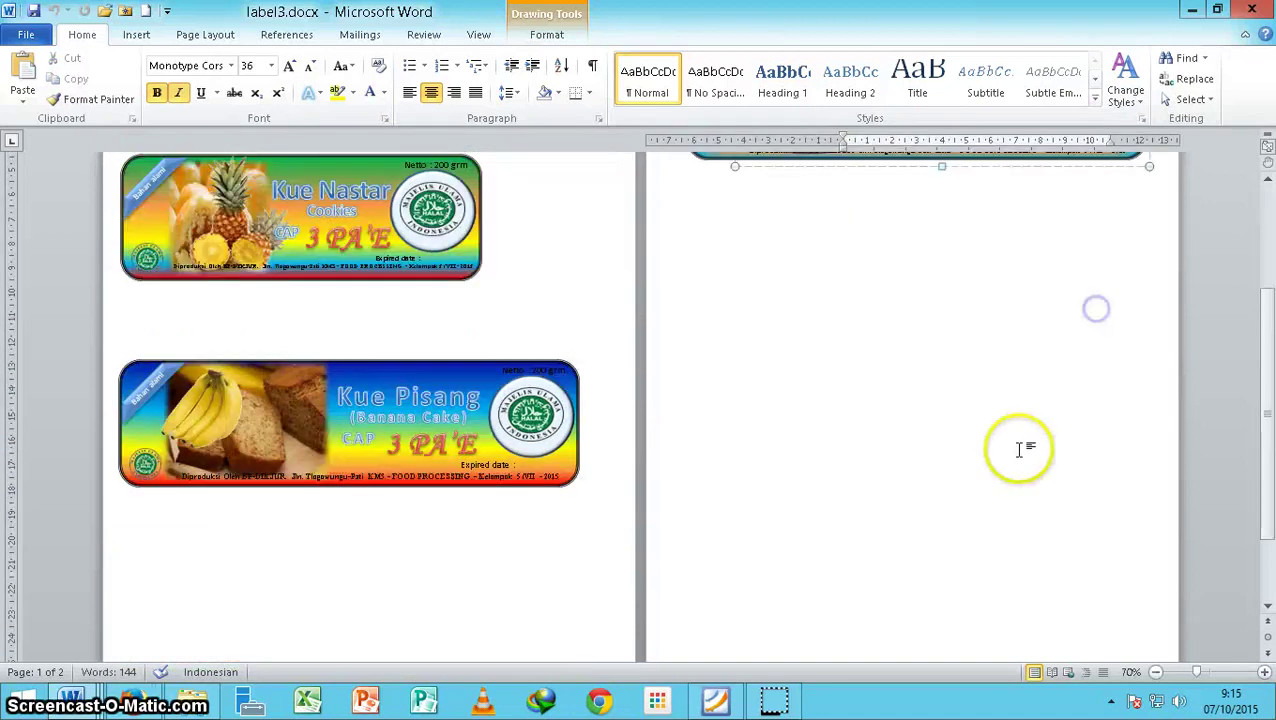
scroll(1010, 450, "down", 1)
scroll(1010, 450, "up", 2)
scroll(1010, 450, "up", 2)
scroll(1010, 450, "down", 3)
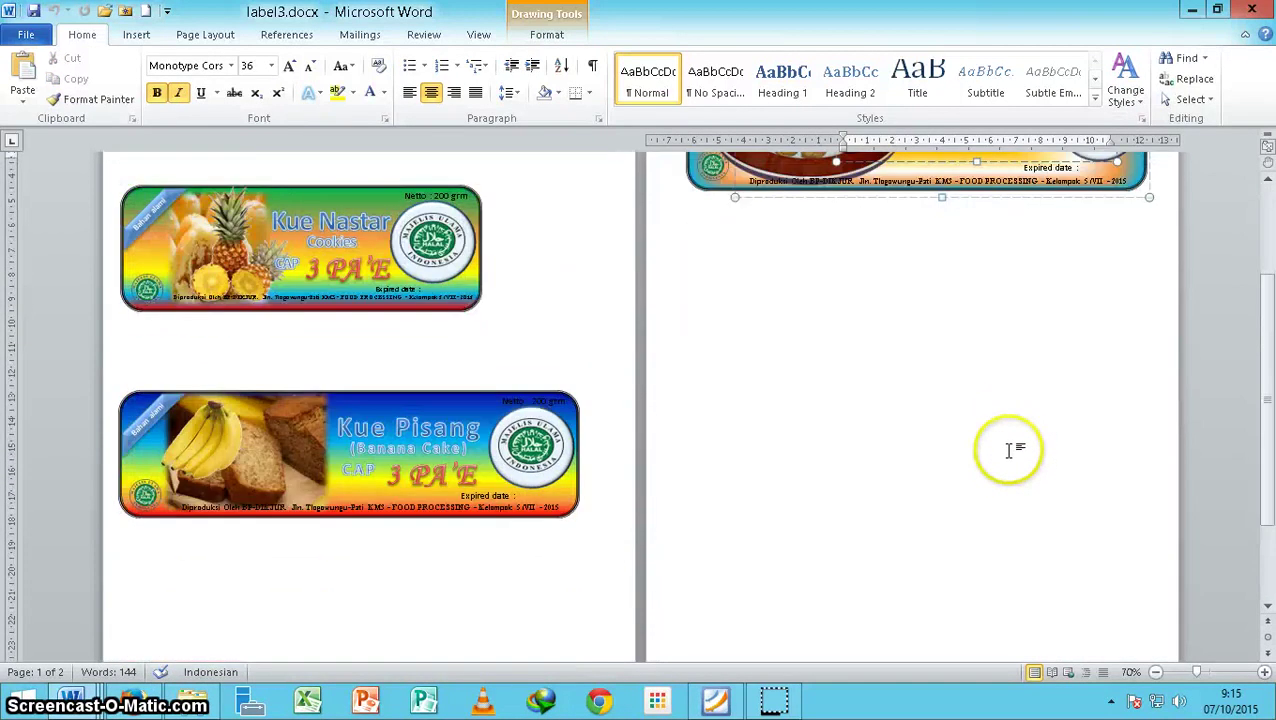
left_click(436, 240)
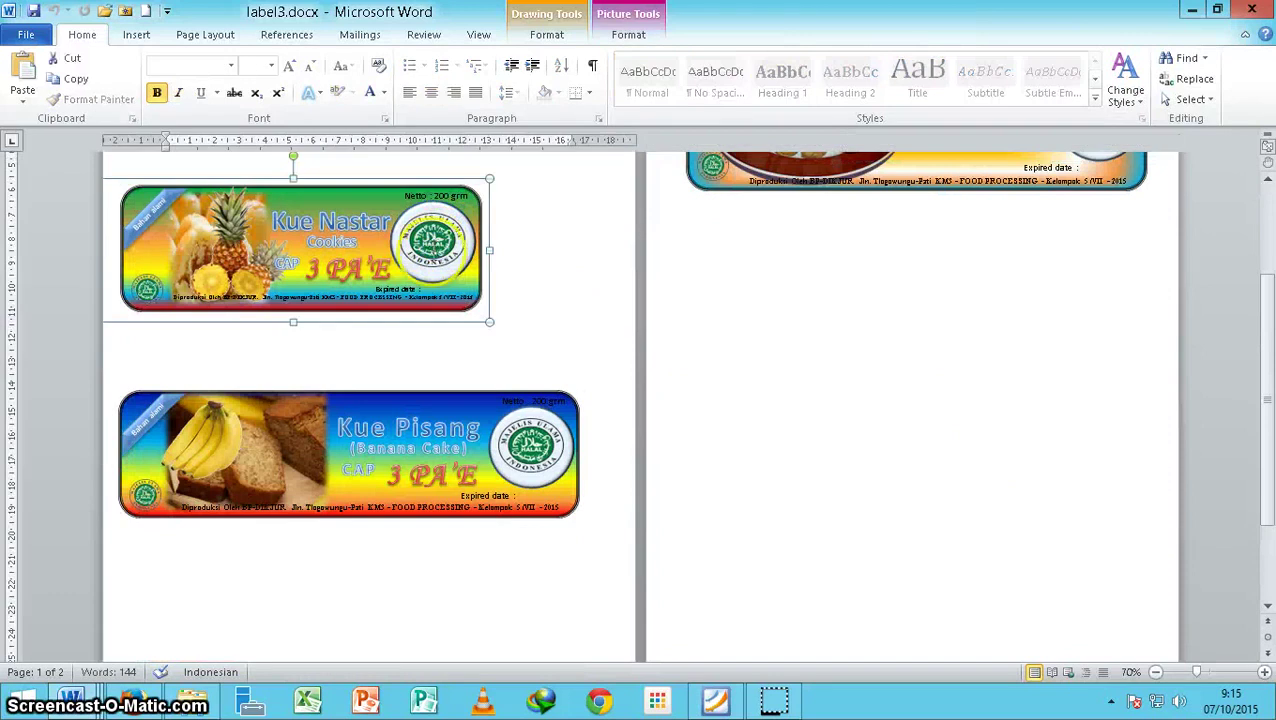
scroll(440, 250, "up", 3)
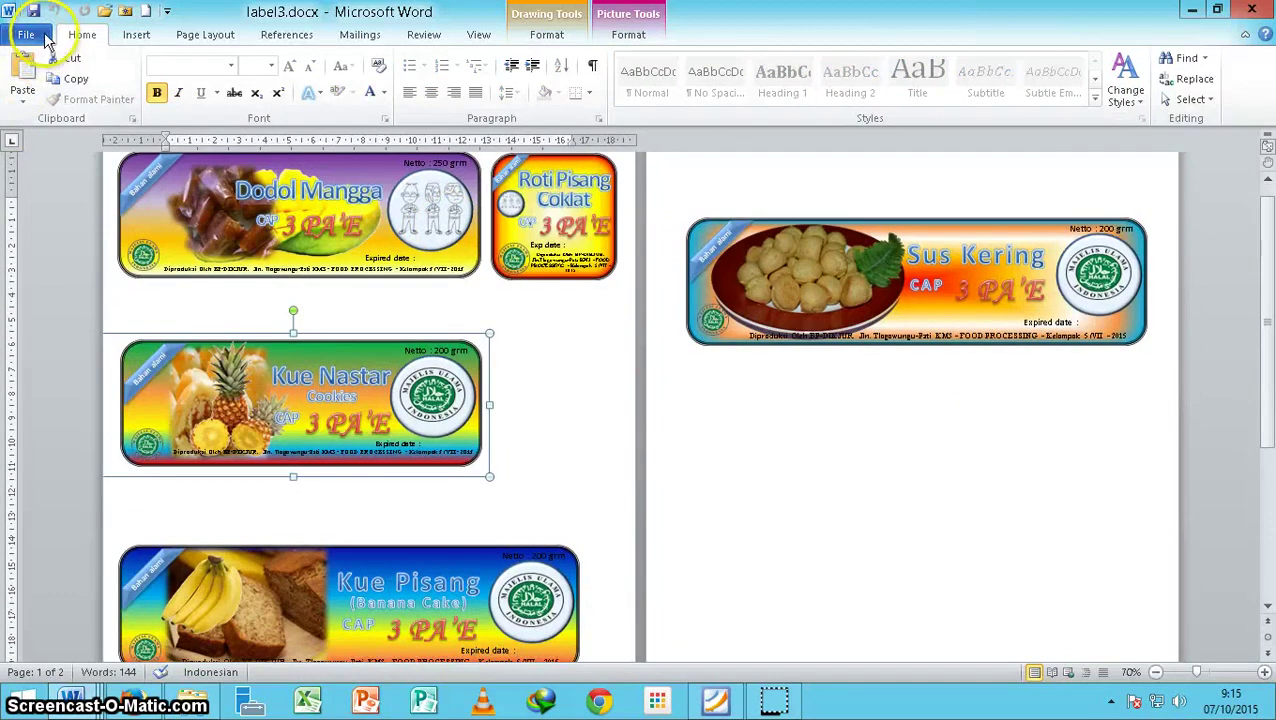
- Open label2.docx from Recent Documents and deselect the Kue Nastar label
left_click(38, 42)
left_click(34, 209)
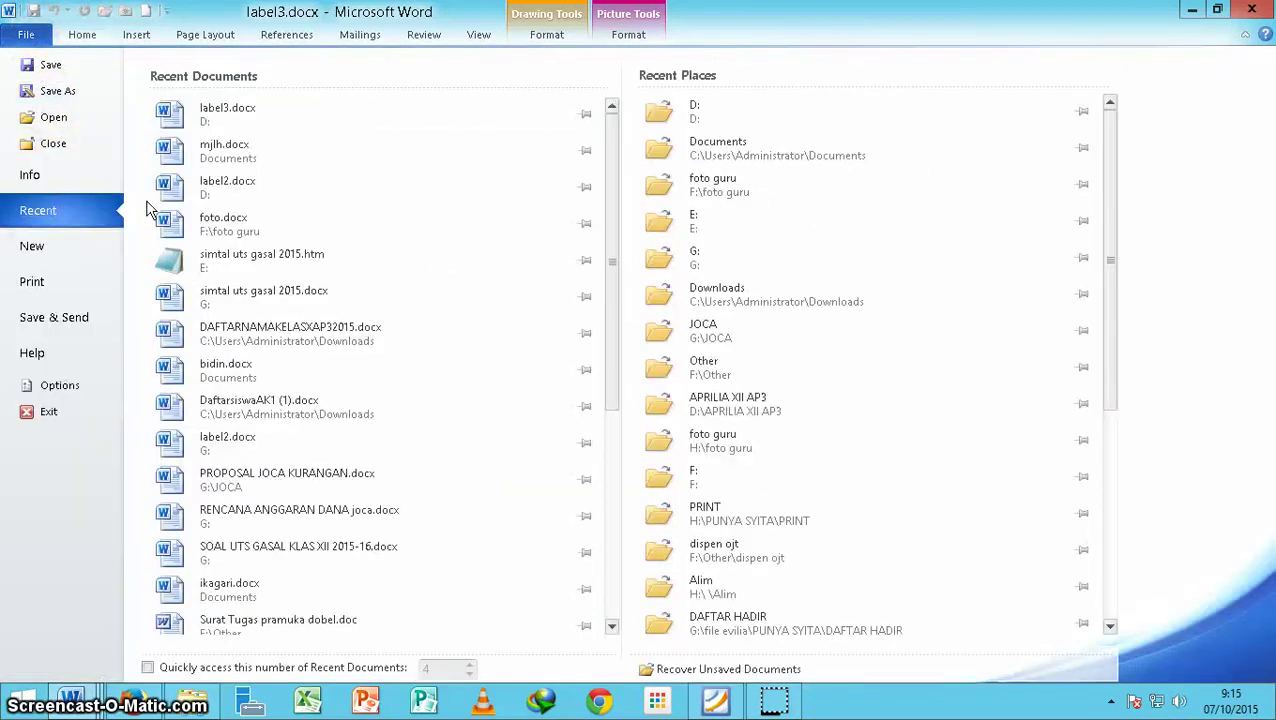
left_click(237, 190)
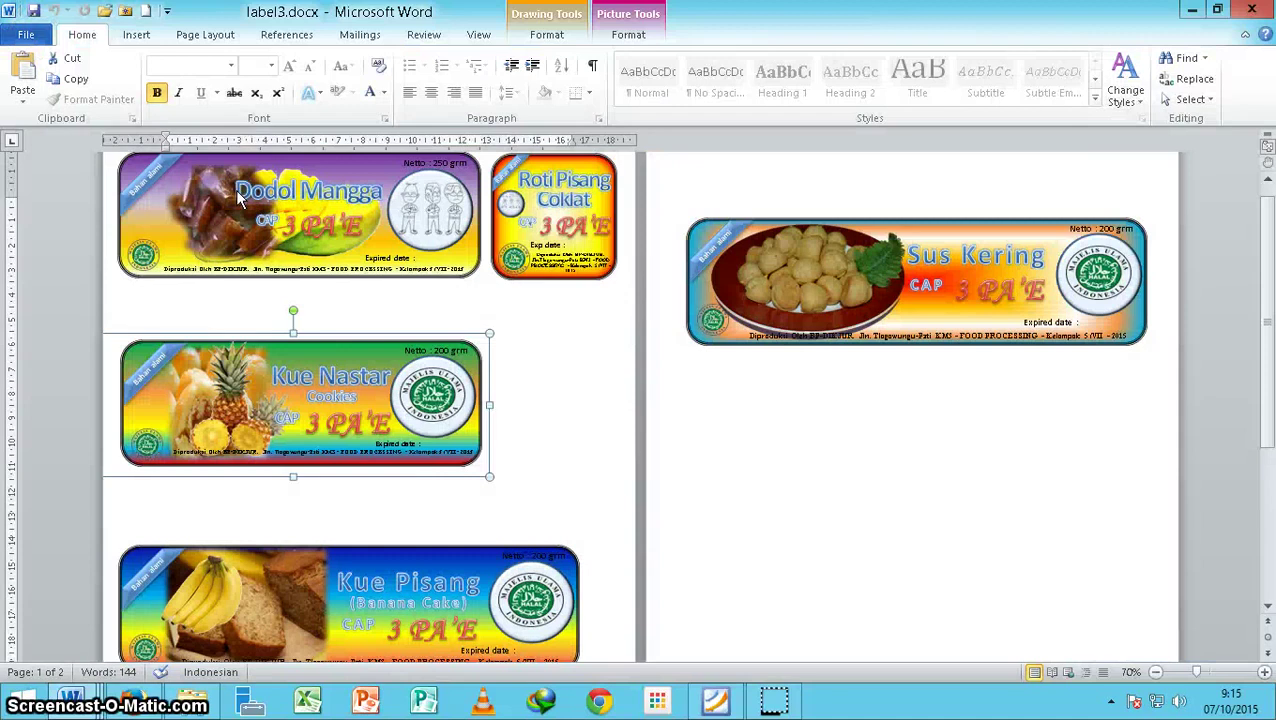
left_click(456, 452)
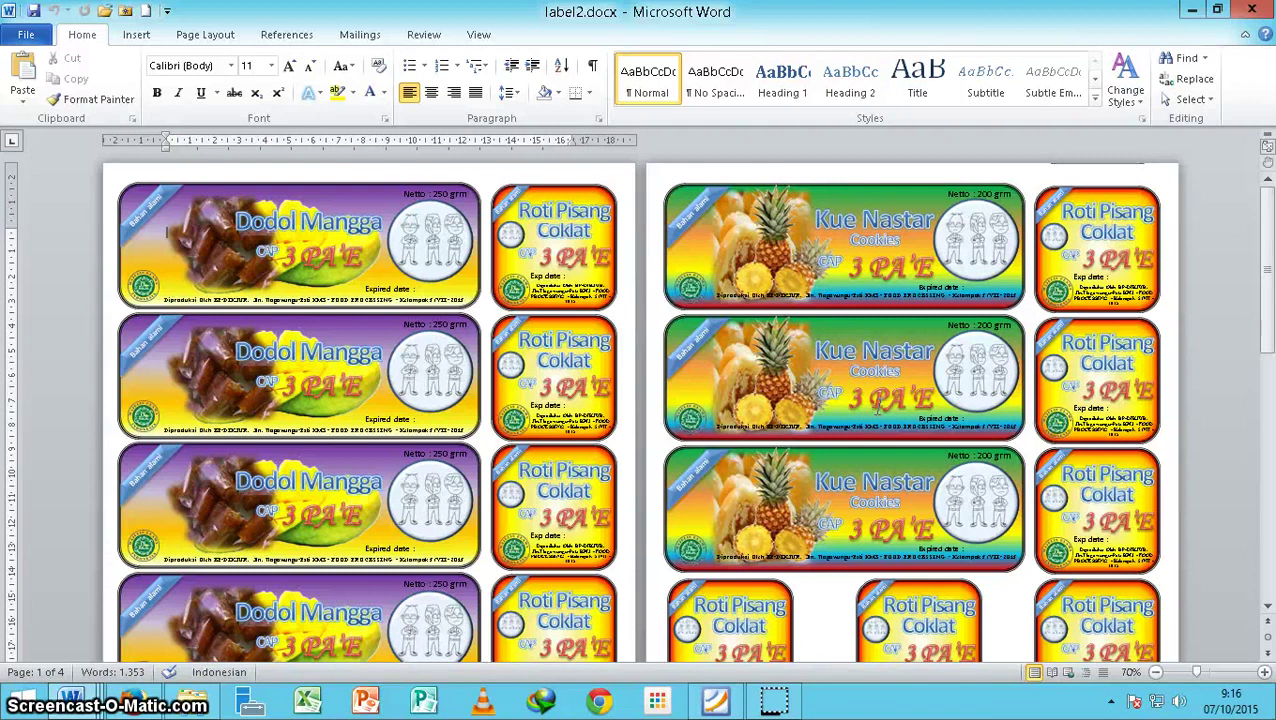
- Inspect the first Dodol Mangga label and its 3 PA'E WordArt, then close label2.docx
left_click(398, 258)
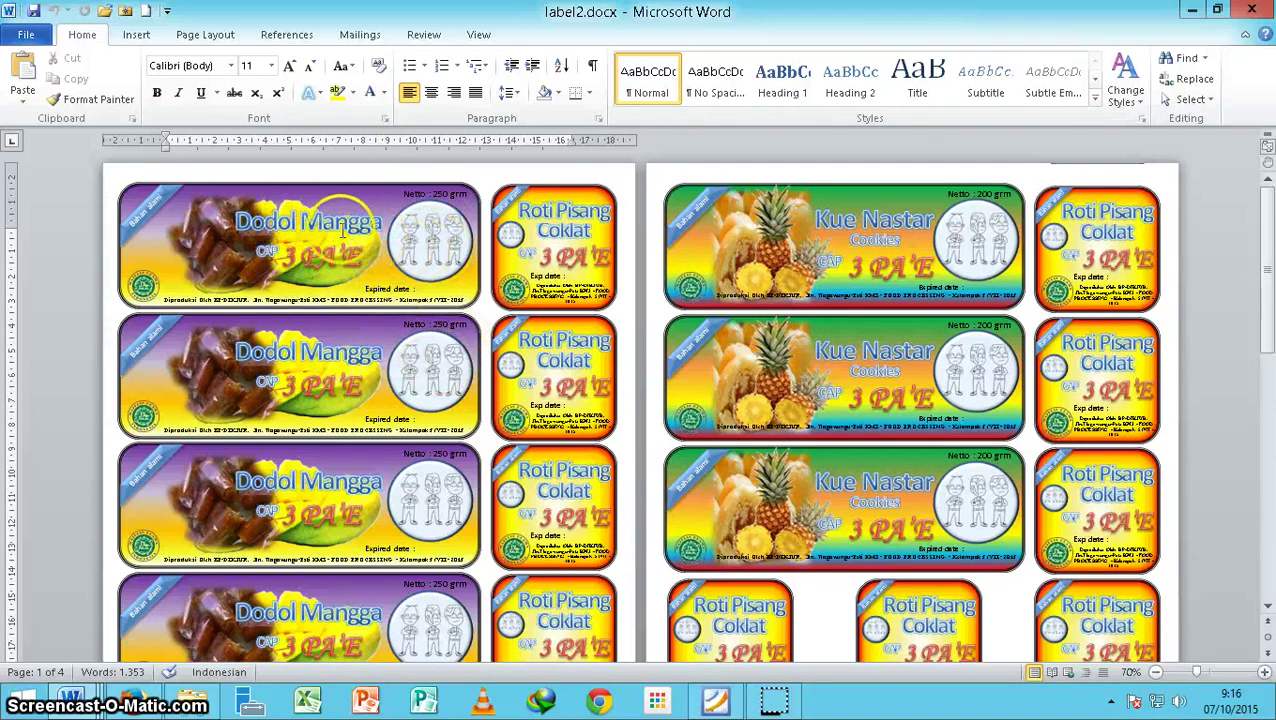
left_click(316, 226)
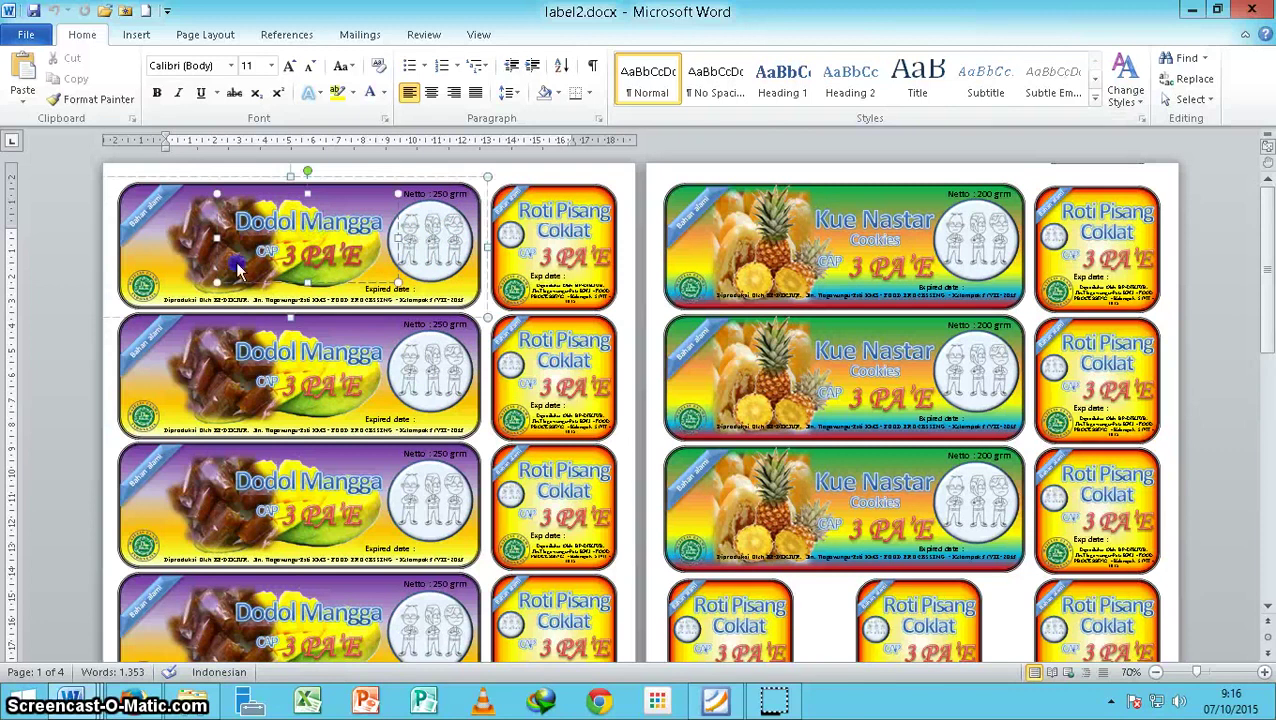
left_click(290, 258)
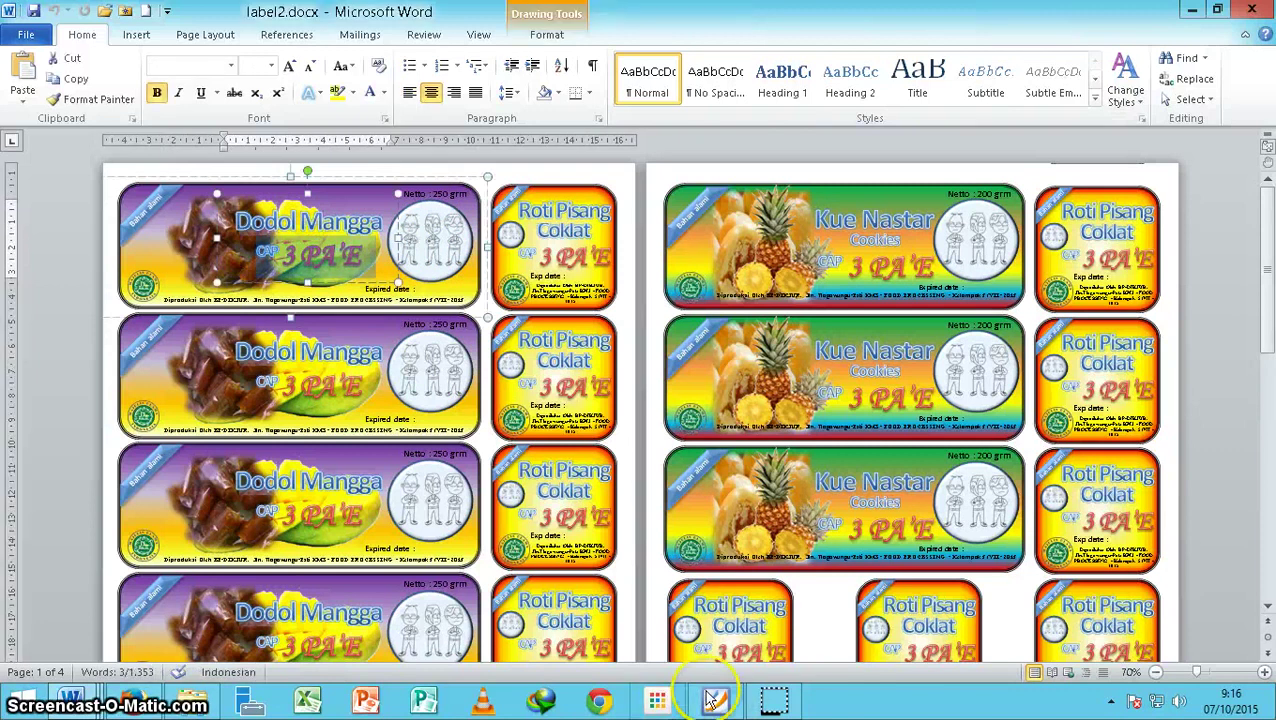
left_click(1254, 10)
- Move the Sus Kering label's food plate out below the label
left_click(818, 289)
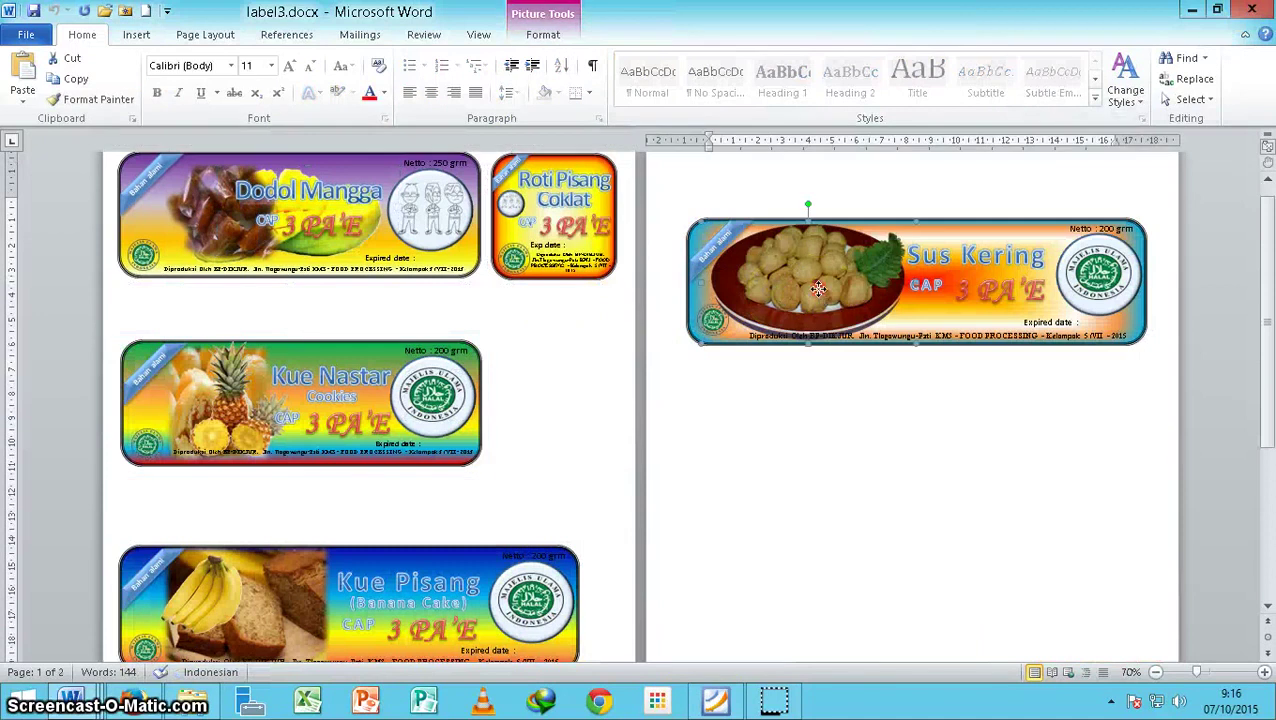
right_click(818, 289)
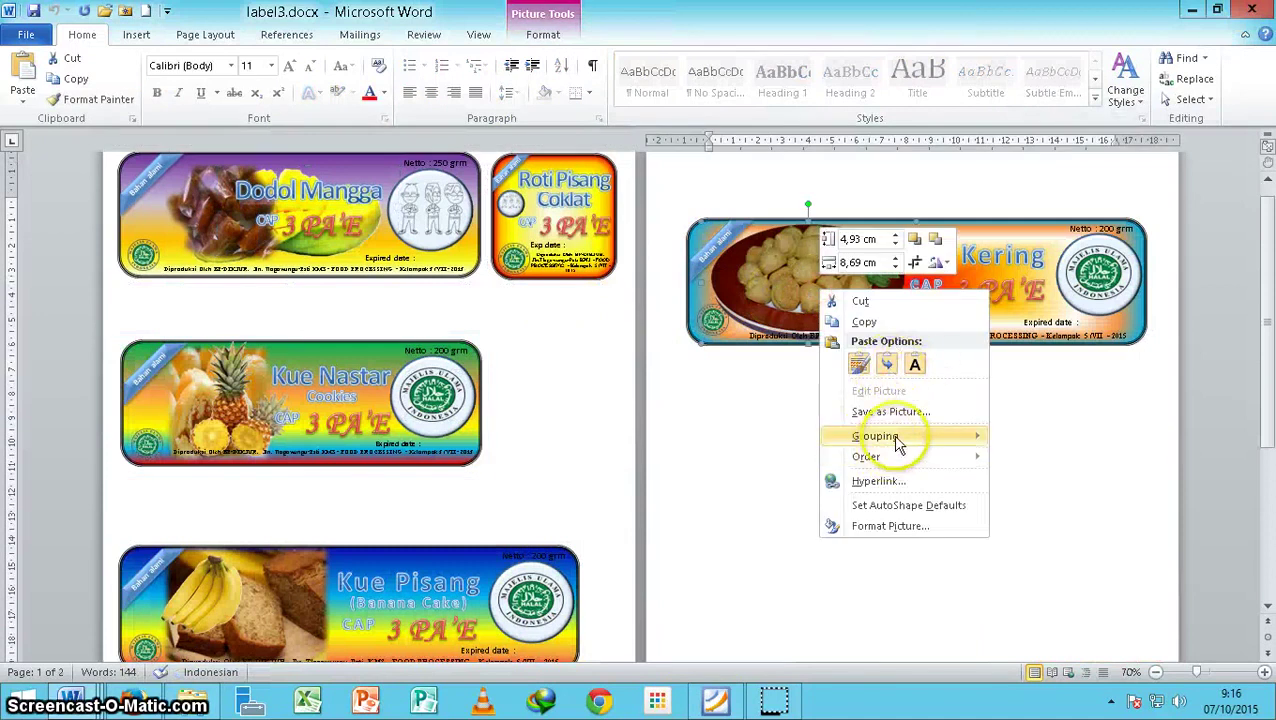
left_click(1064, 386)
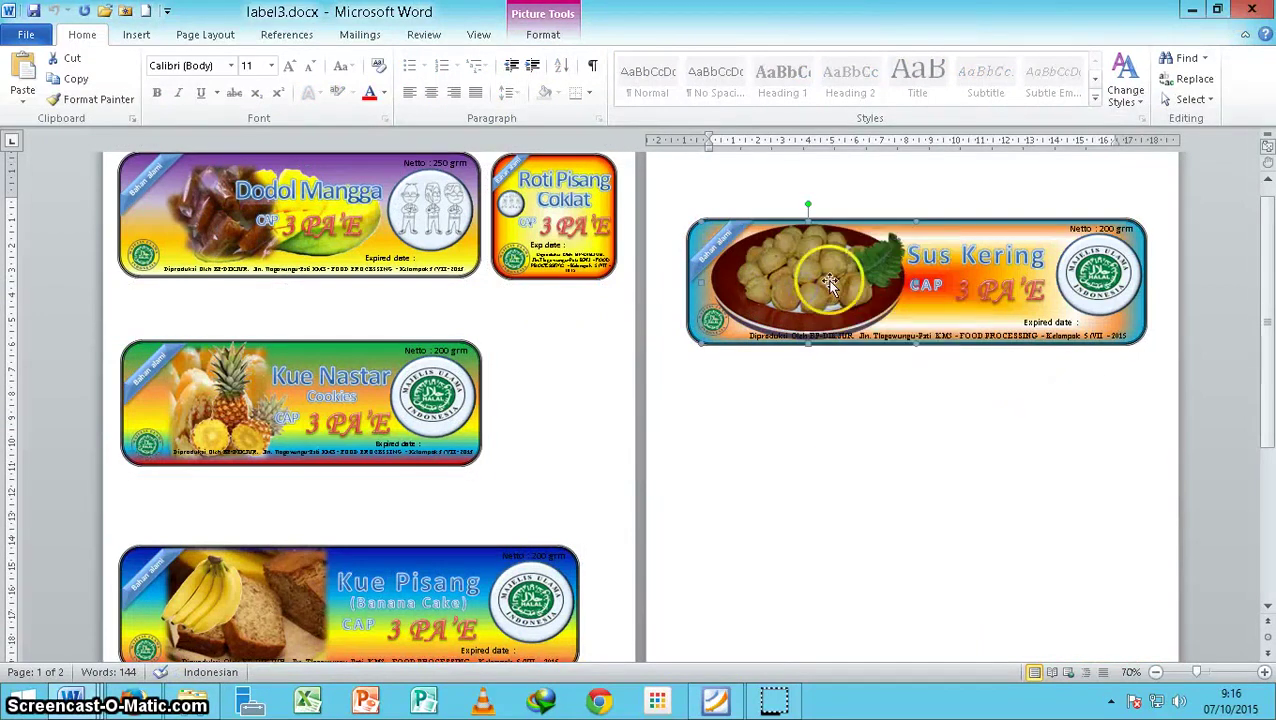
left_click_drag(827, 430, 826, 444)
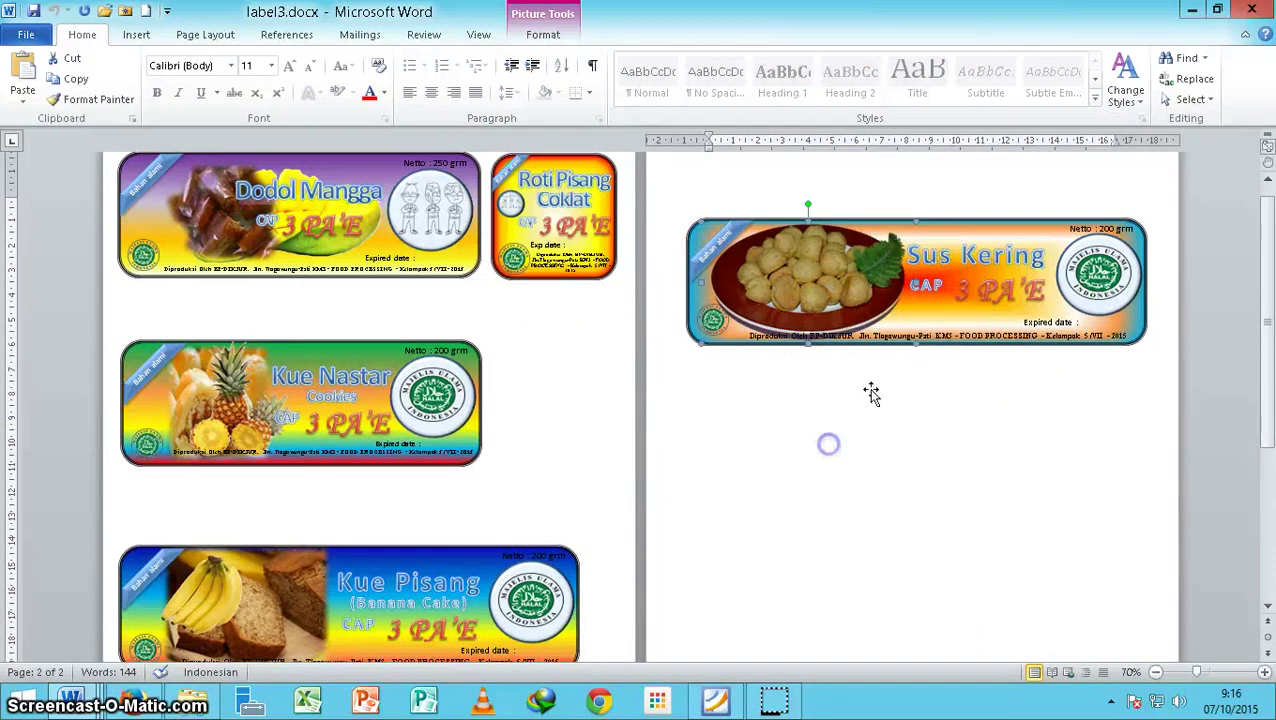
- Ungroup the Dodol Mangga label into its separate parts
left_click(940, 262)
left_click(287, 210)
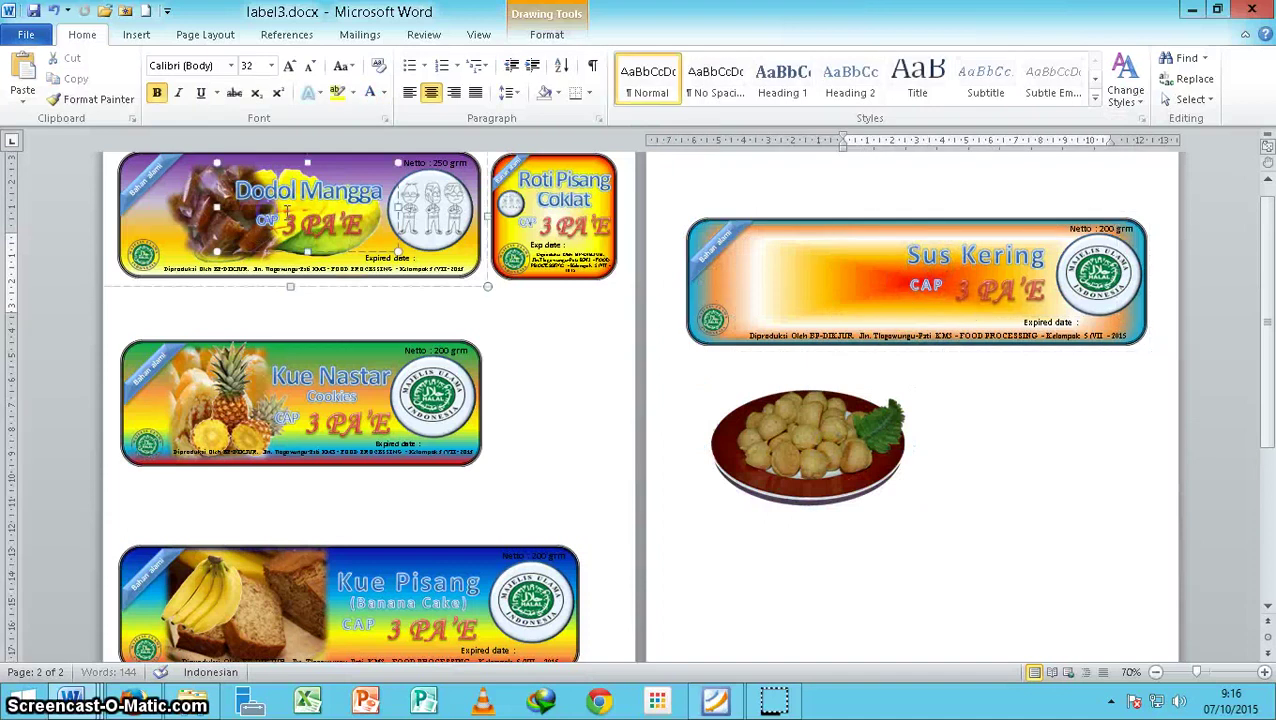
right_click(329, 256)
mouse_move(447, 403)
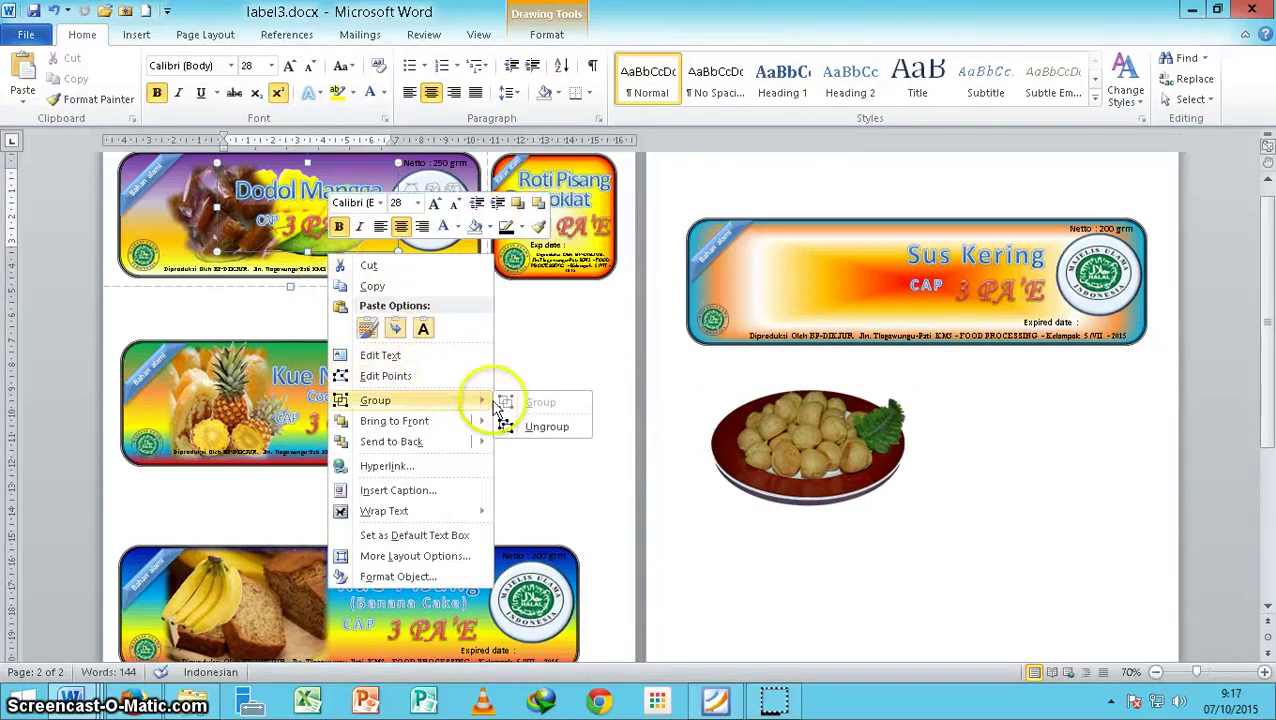
left_click(535, 425)
- Drag the Dodol Mangga title, chef cartoon, white circle, mango and dates photos out of the banner
left_click(271, 249)
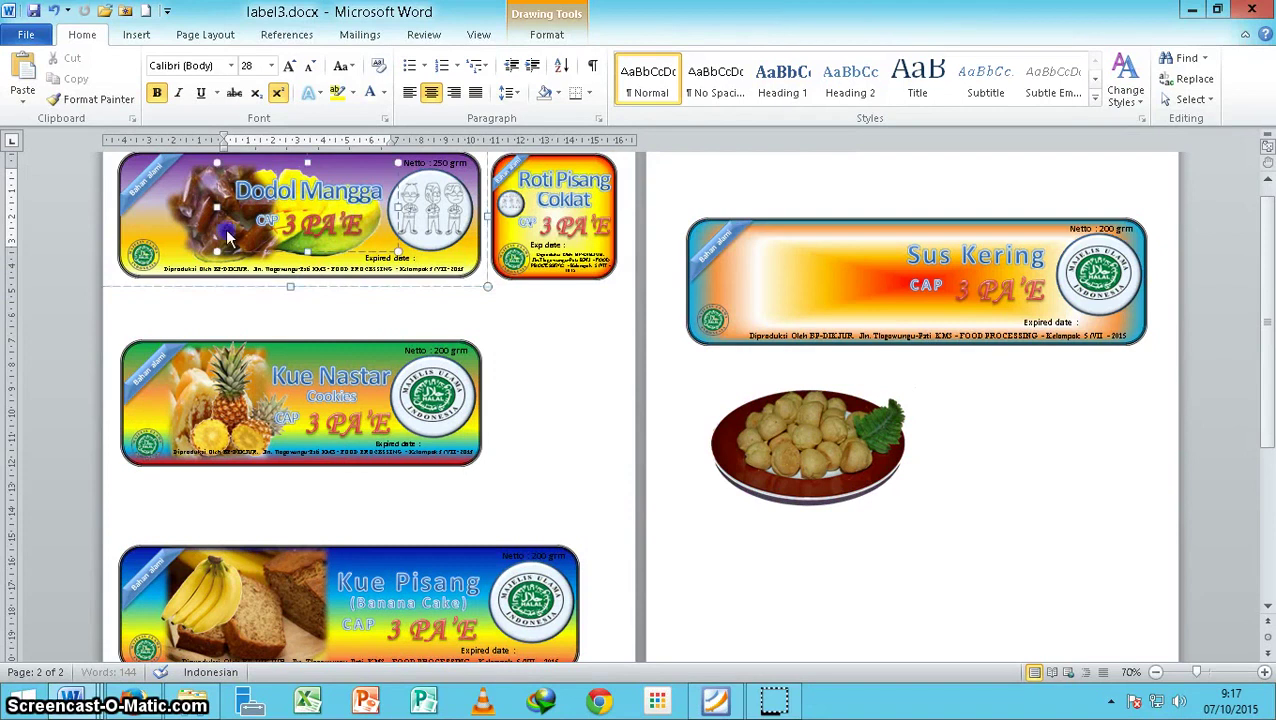
left_click_drag(271, 249, 479, 313)
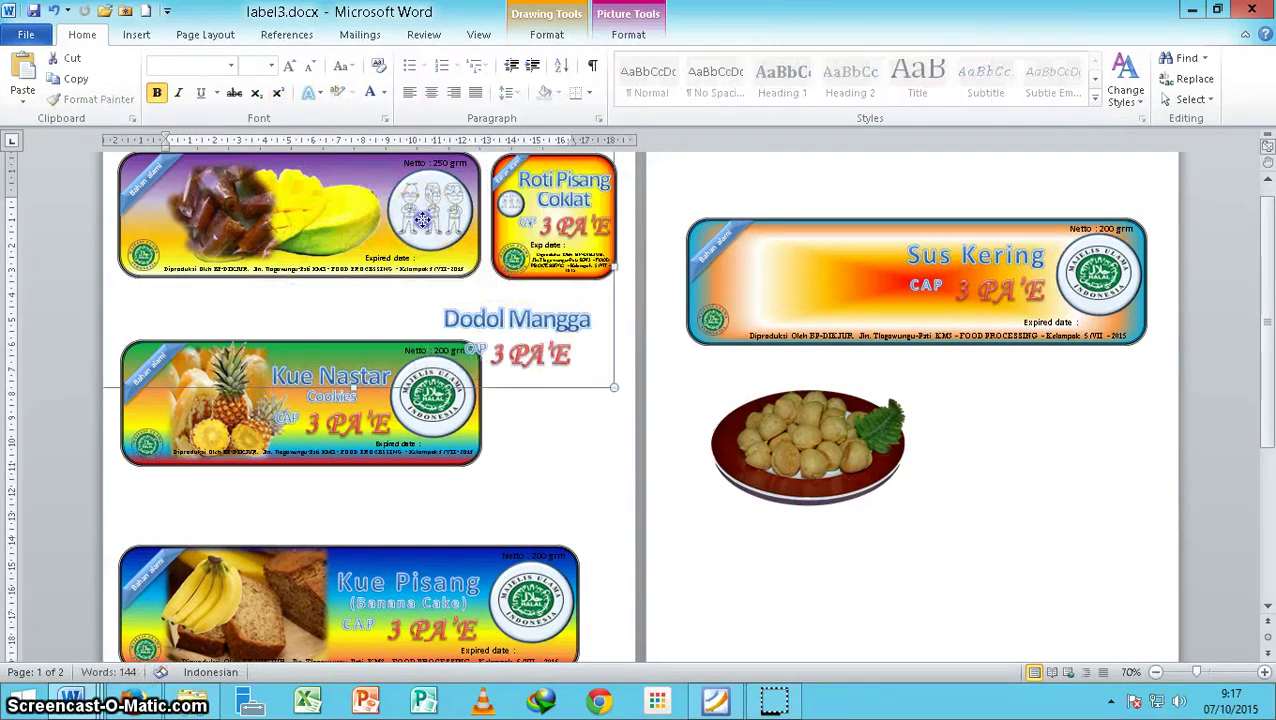
left_click_drag(428, 212, 547, 431)
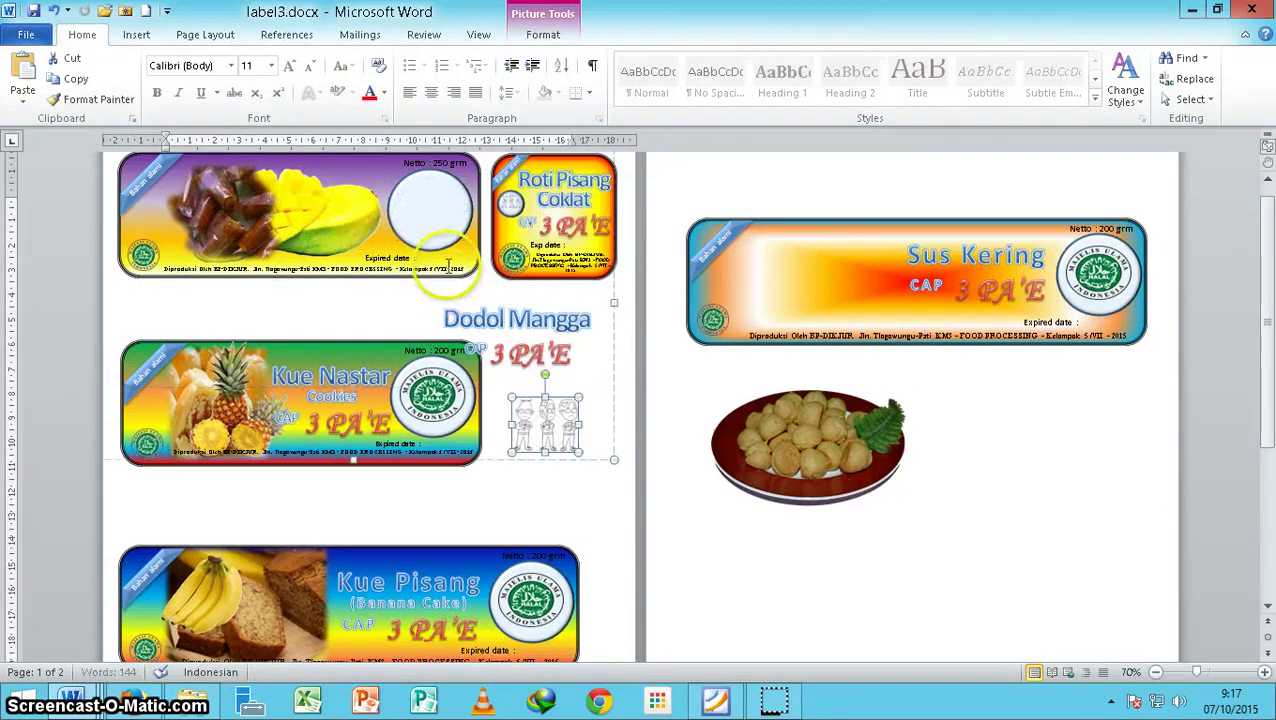
left_click_drag(441, 235, 585, 516)
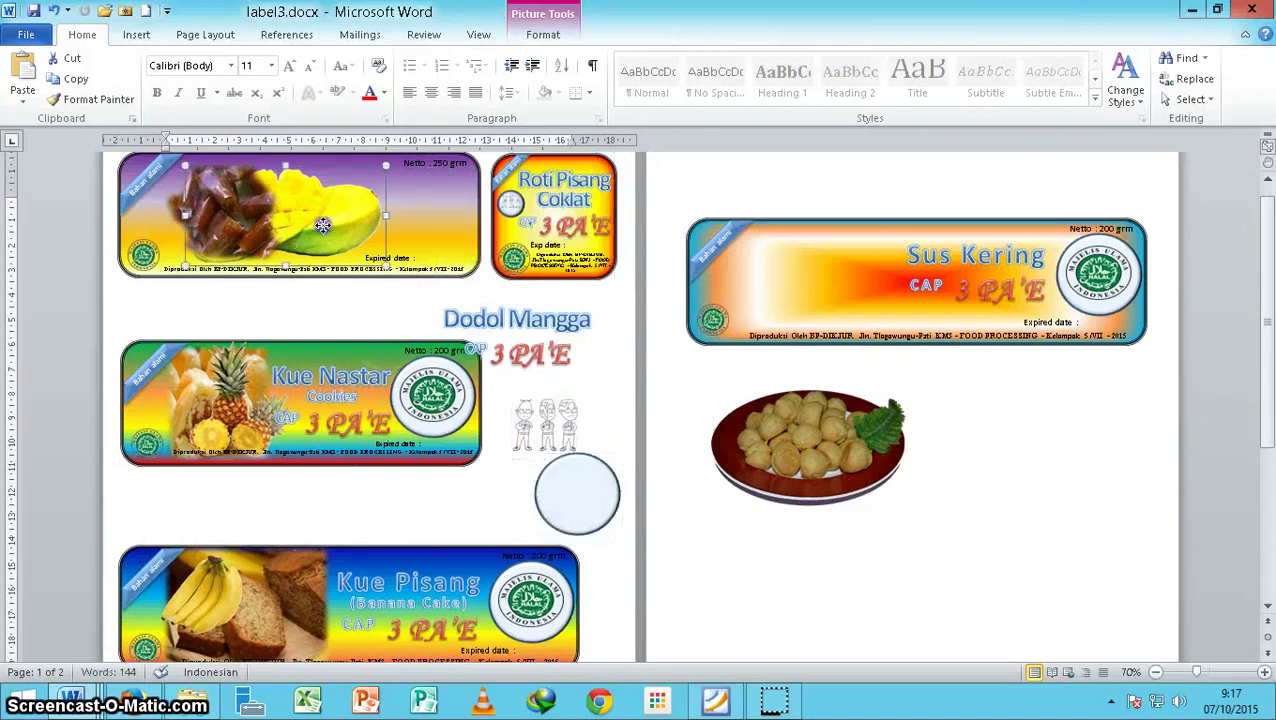
left_click_drag(318, 224, 365, 305)
left_click(231, 216)
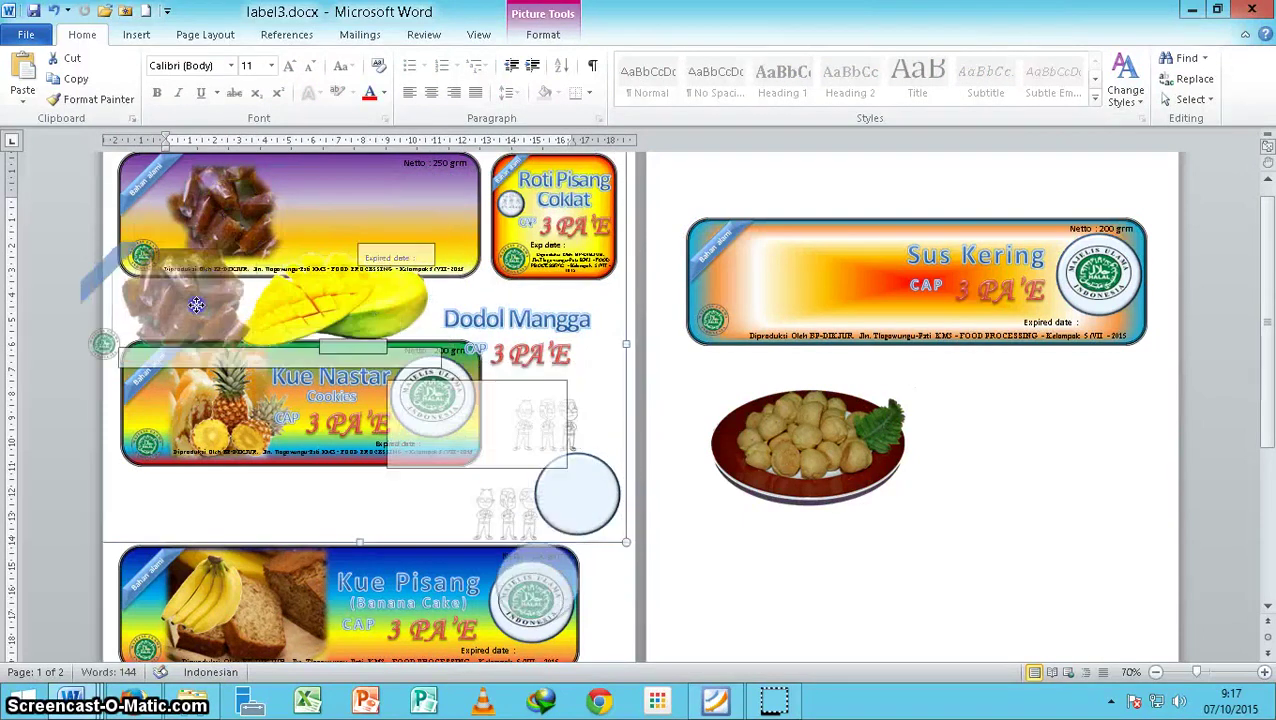
left_click_drag(231, 216, 189, 302)
- Widen the Dodol Mangga title box and select the Netto weight text box
left_click(530, 425)
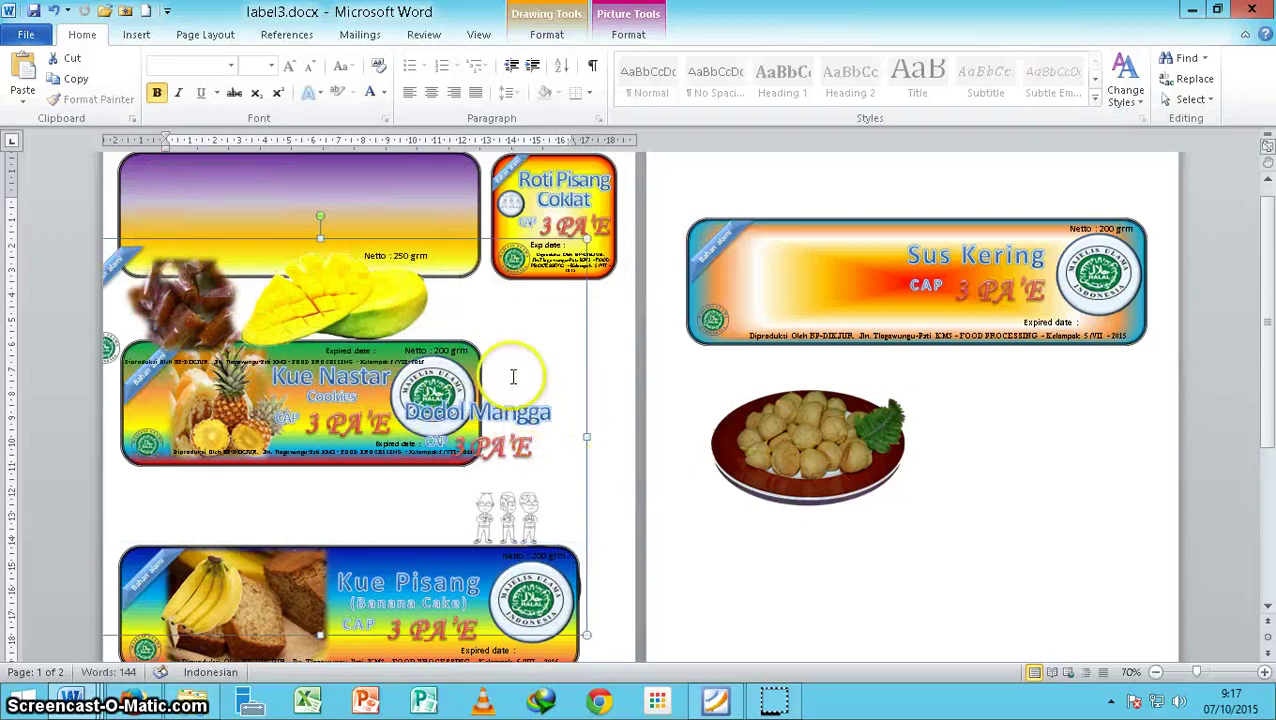
left_click_drag(632, 333, 630, 332)
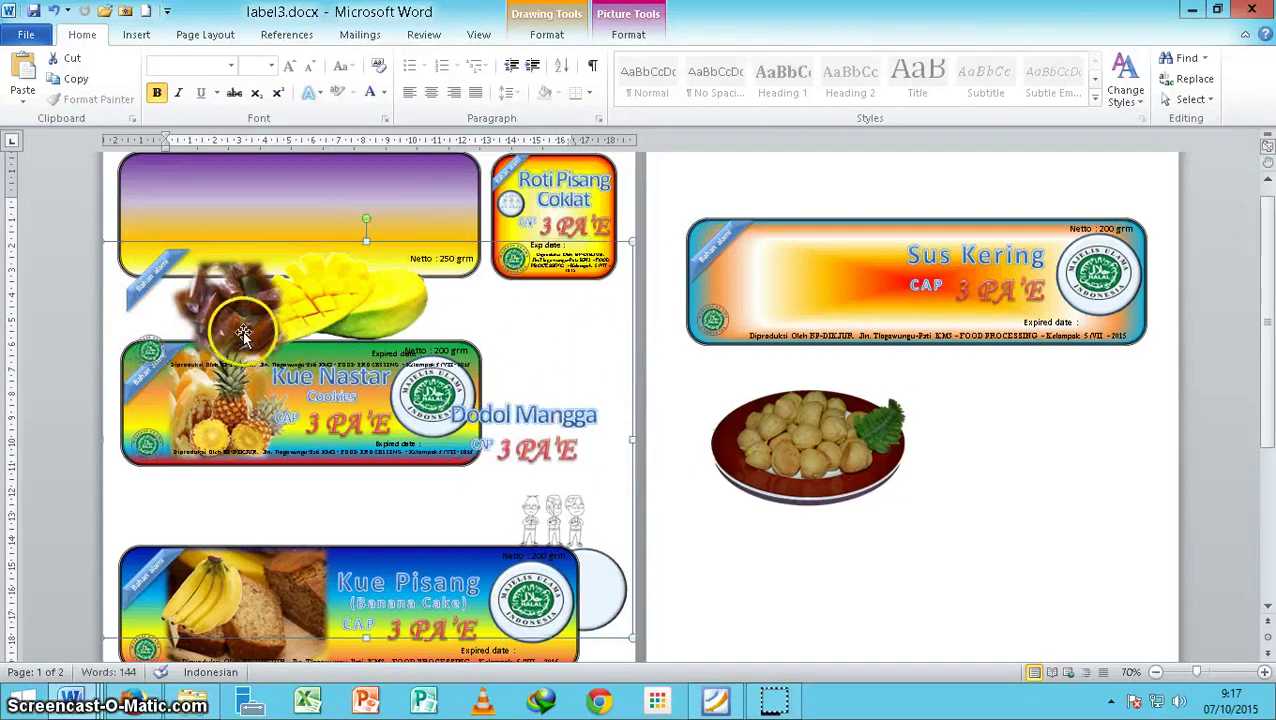
scroll(325, 258, "up", 1)
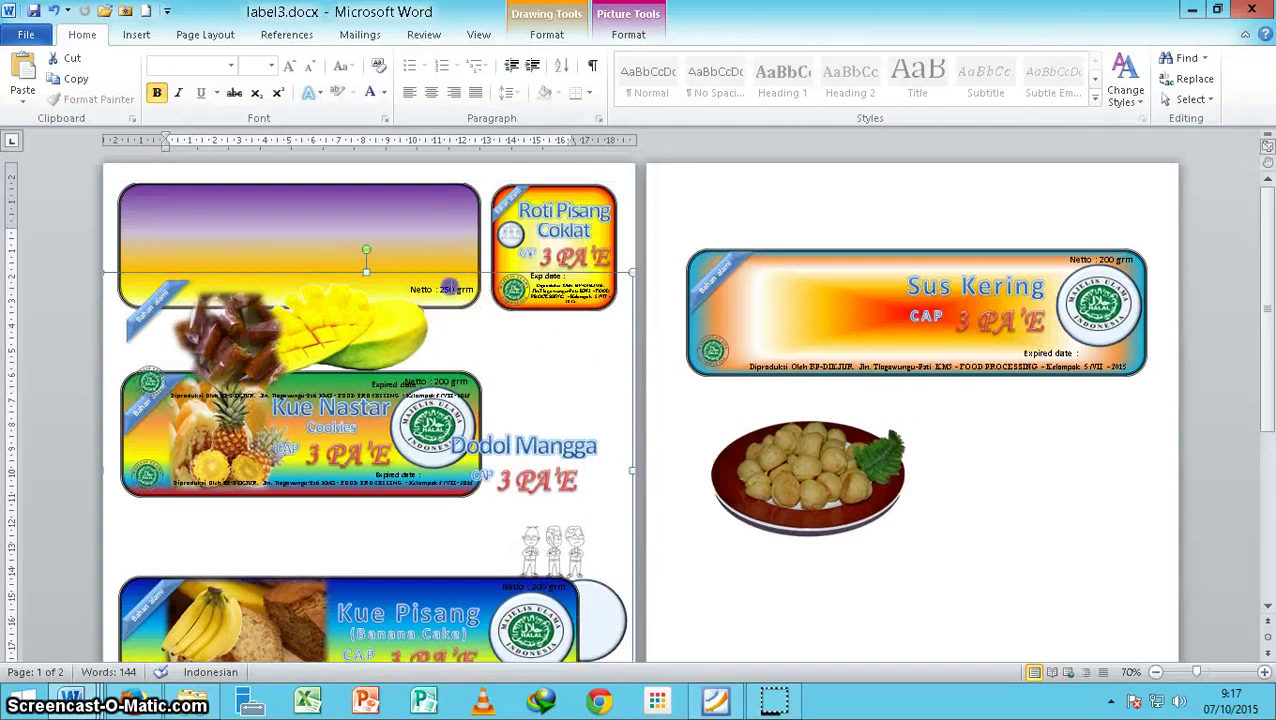
left_click(449, 289)
left_click(225, 338)
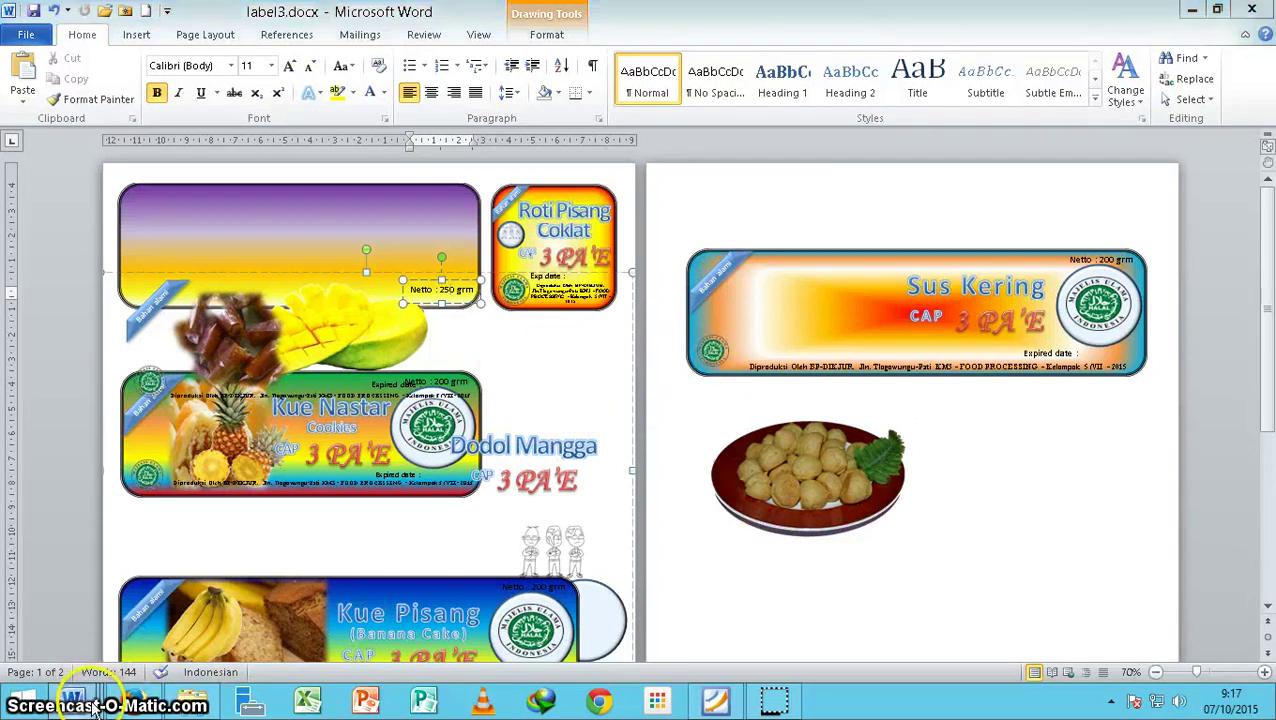
- In Document8, delete the cow picture and insert 'kue dadar gulung resep jajanan pasar.JPG' from Downloads
mouse_move(75, 700)
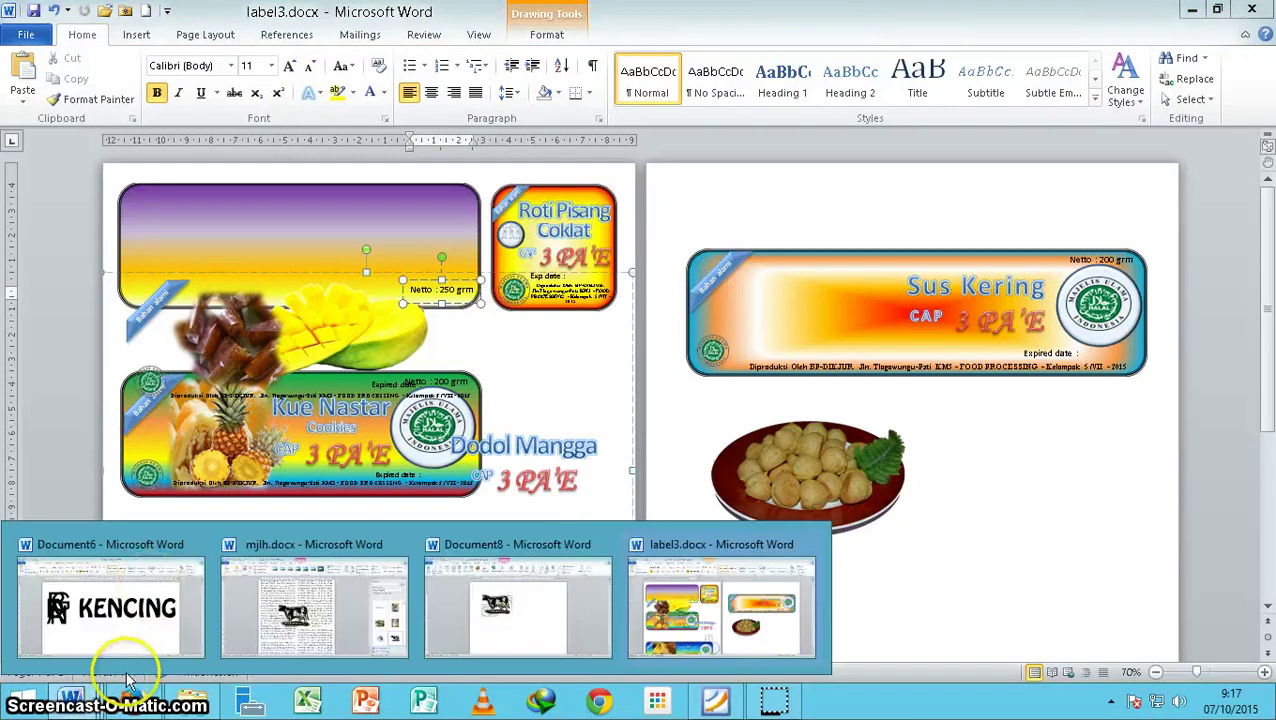
left_click(555, 615)
key("Delete")
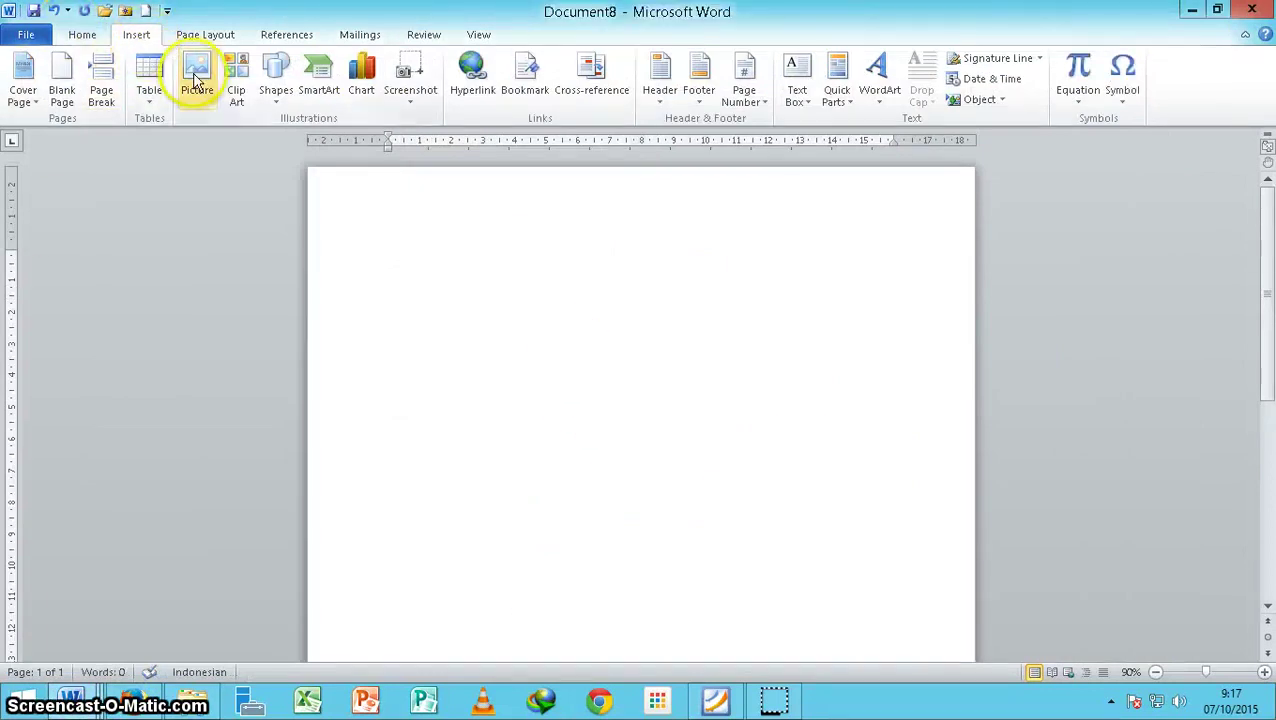
left_click(197, 80)
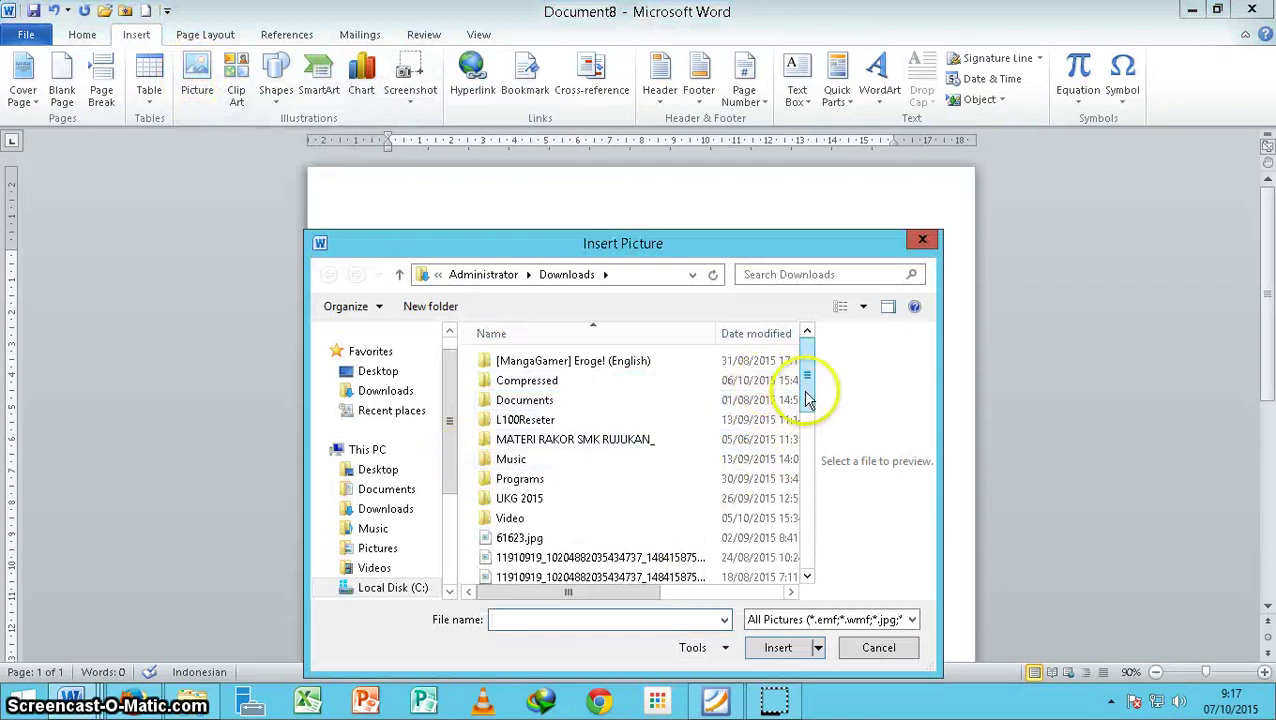
left_click_drag(806, 380, 830, 620)
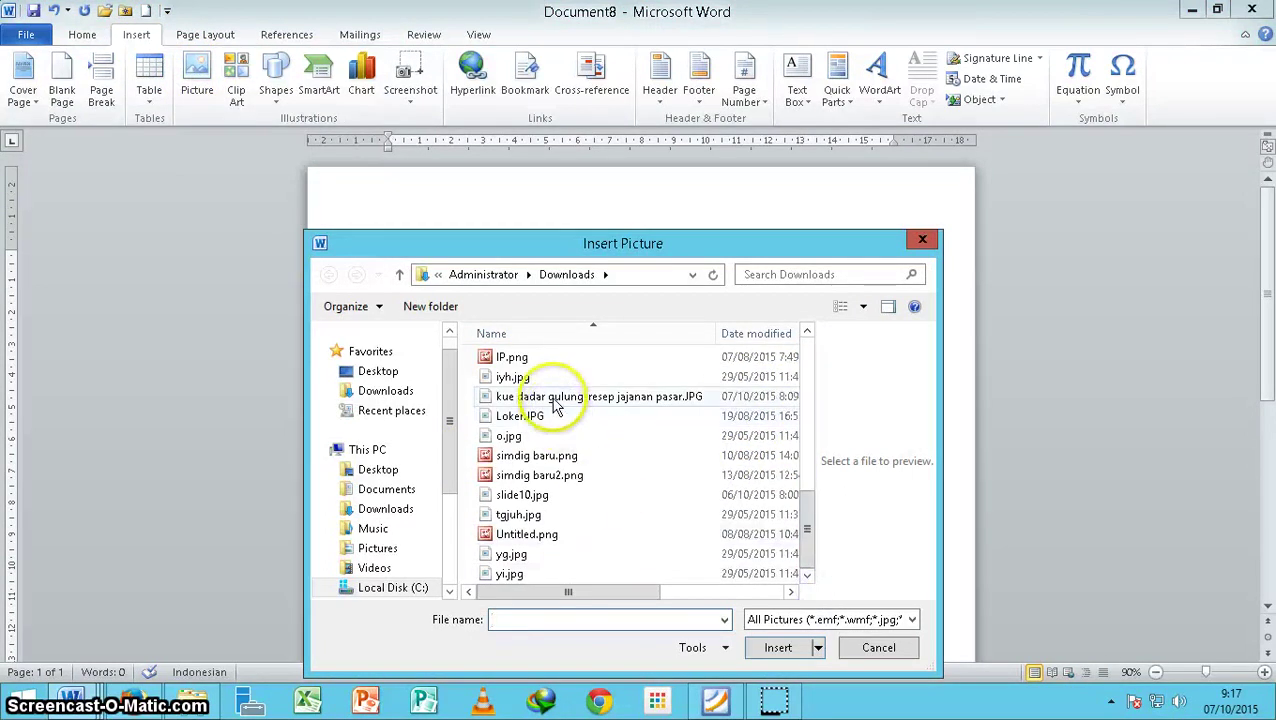
double_click(530, 397)
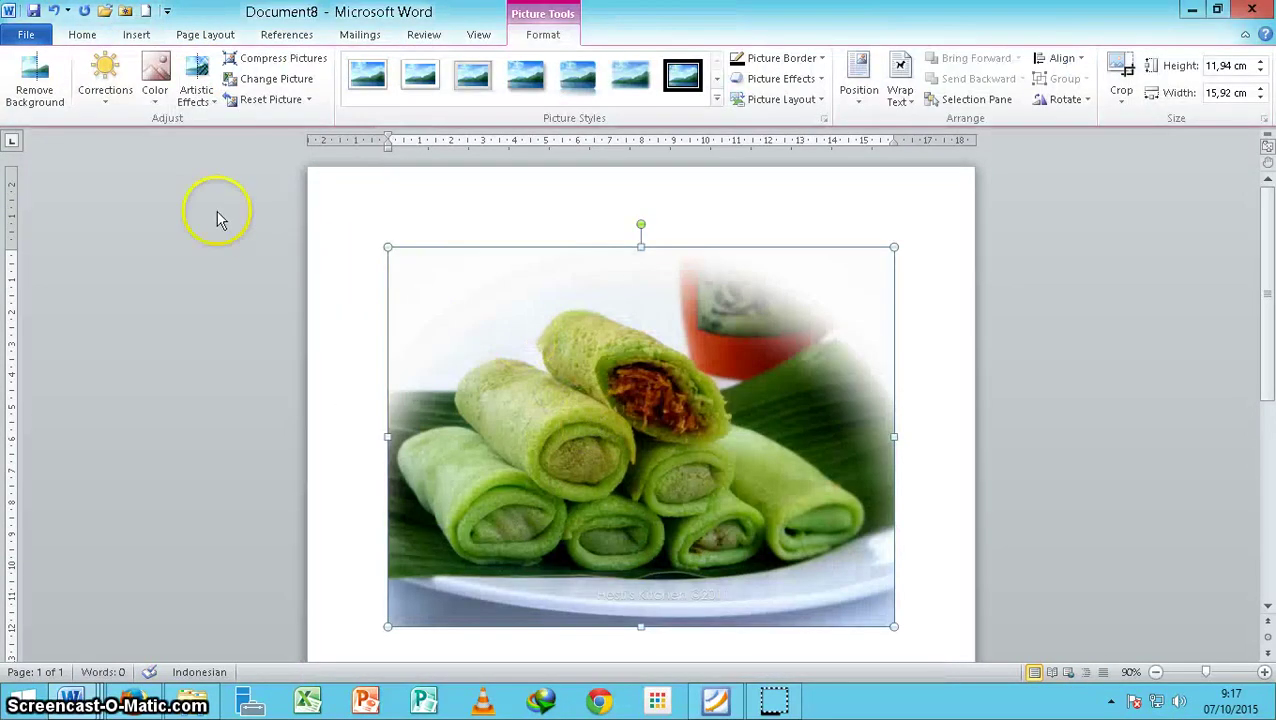
left_click(134, 35)
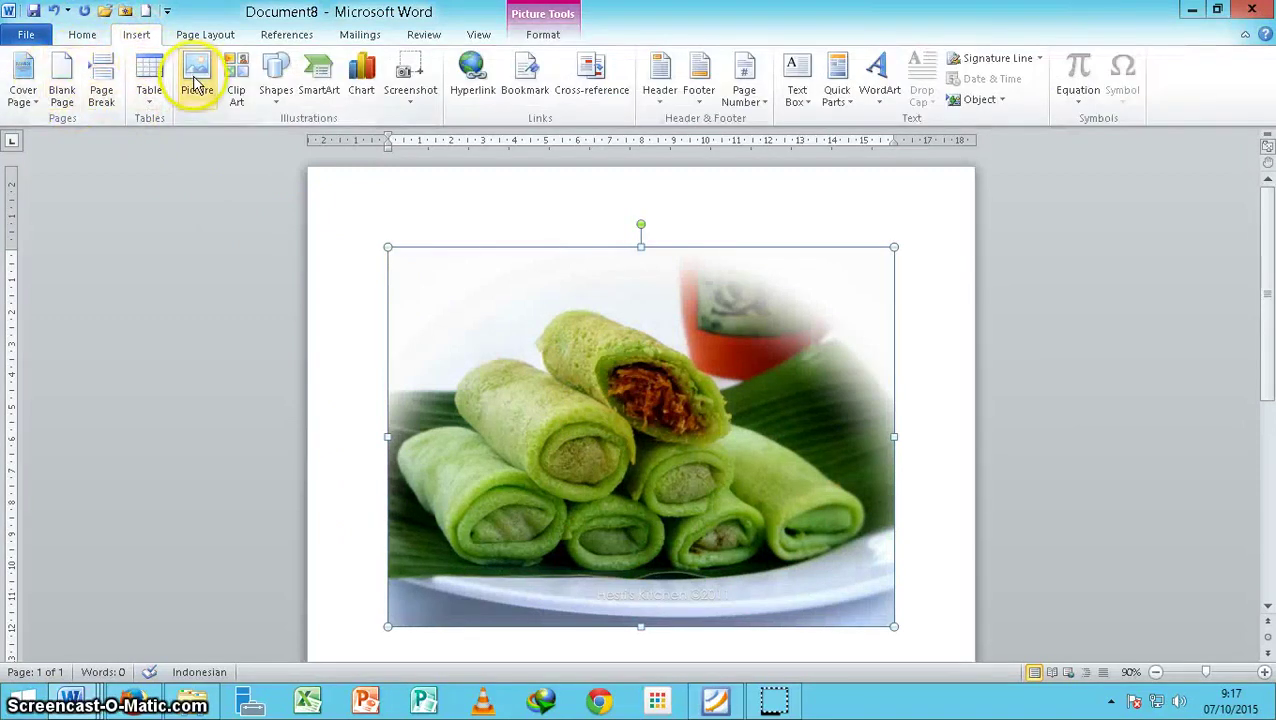
- Open the Downloads folder in File Explorer and browse its file list
left_click(200, 704)
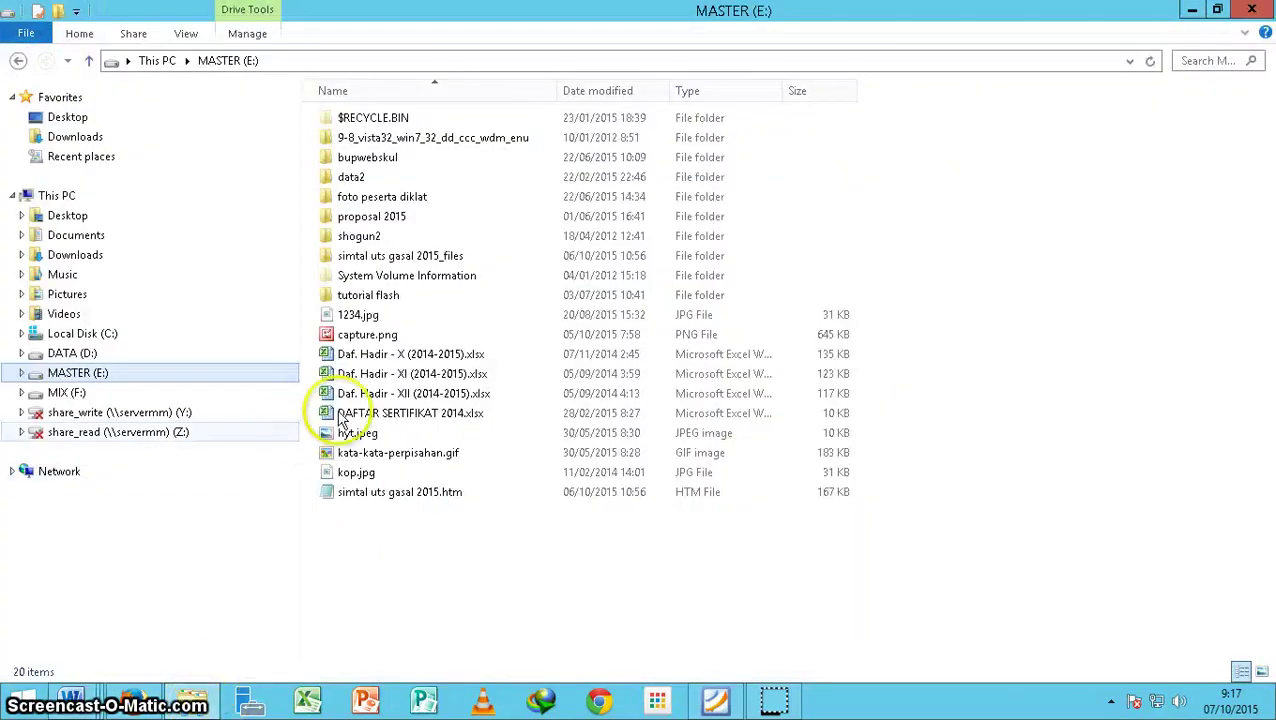
left_click(100, 237)
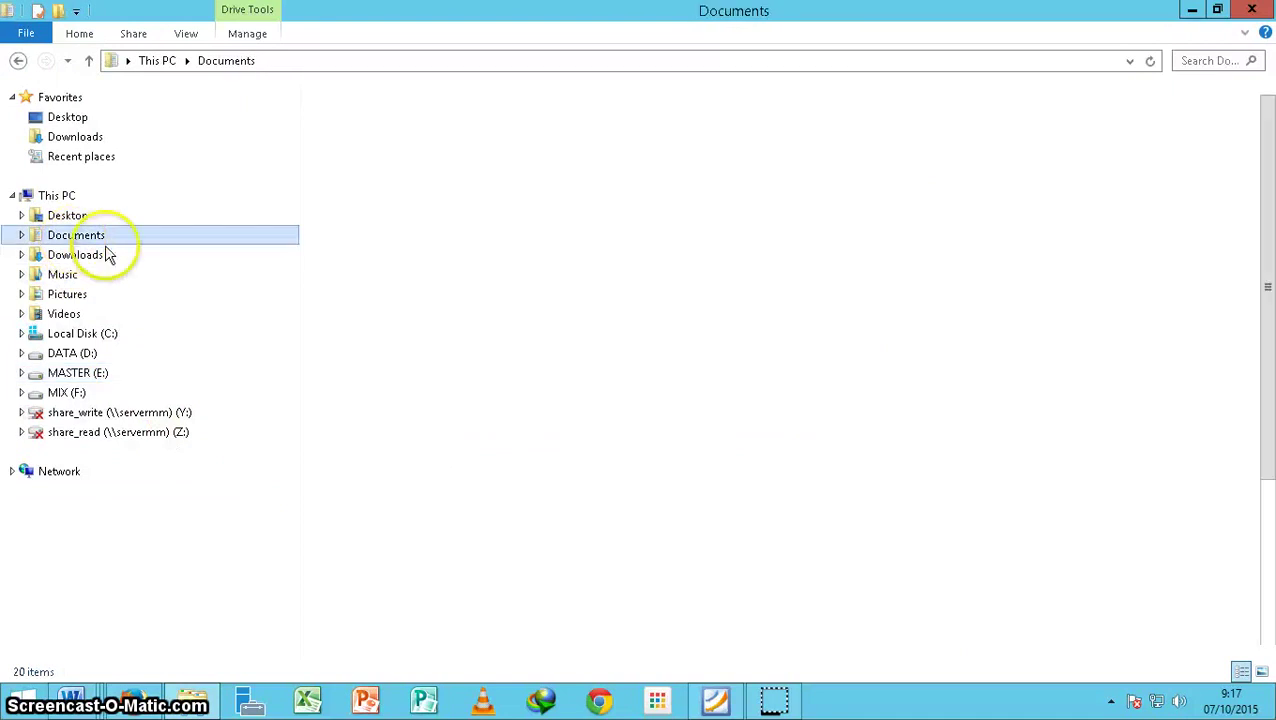
left_click(80, 256)
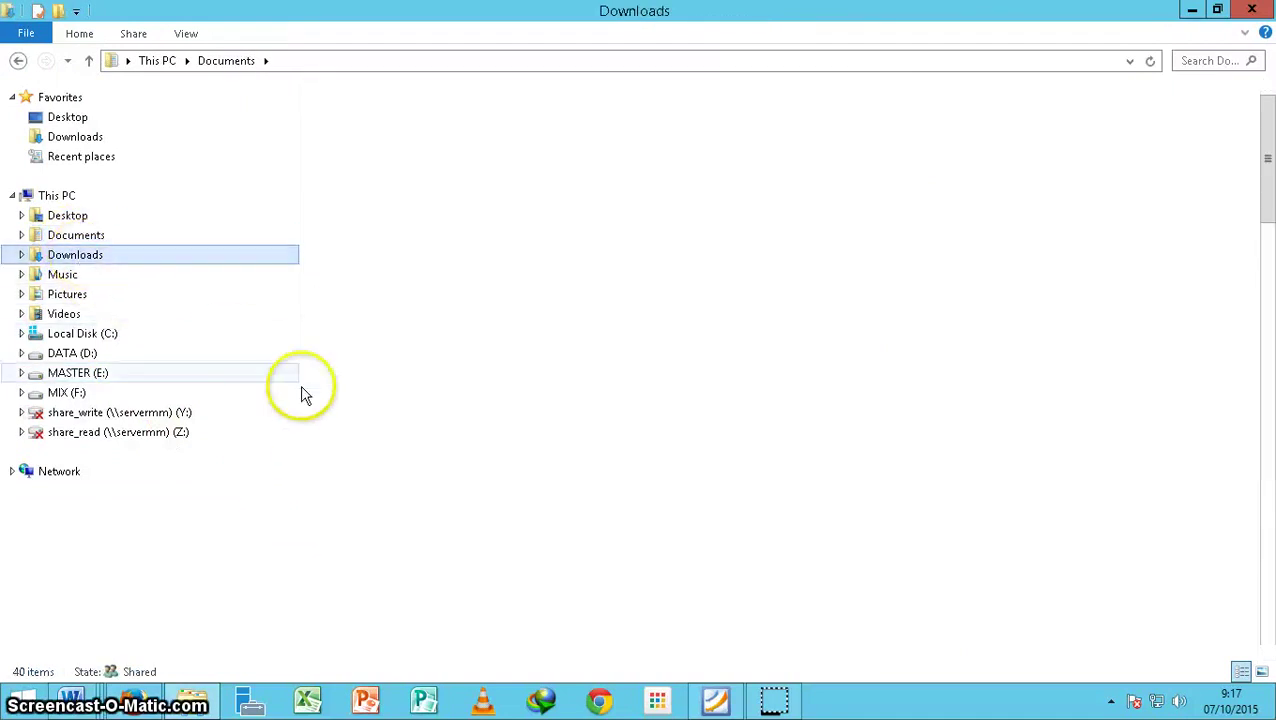
left_click(418, 413)
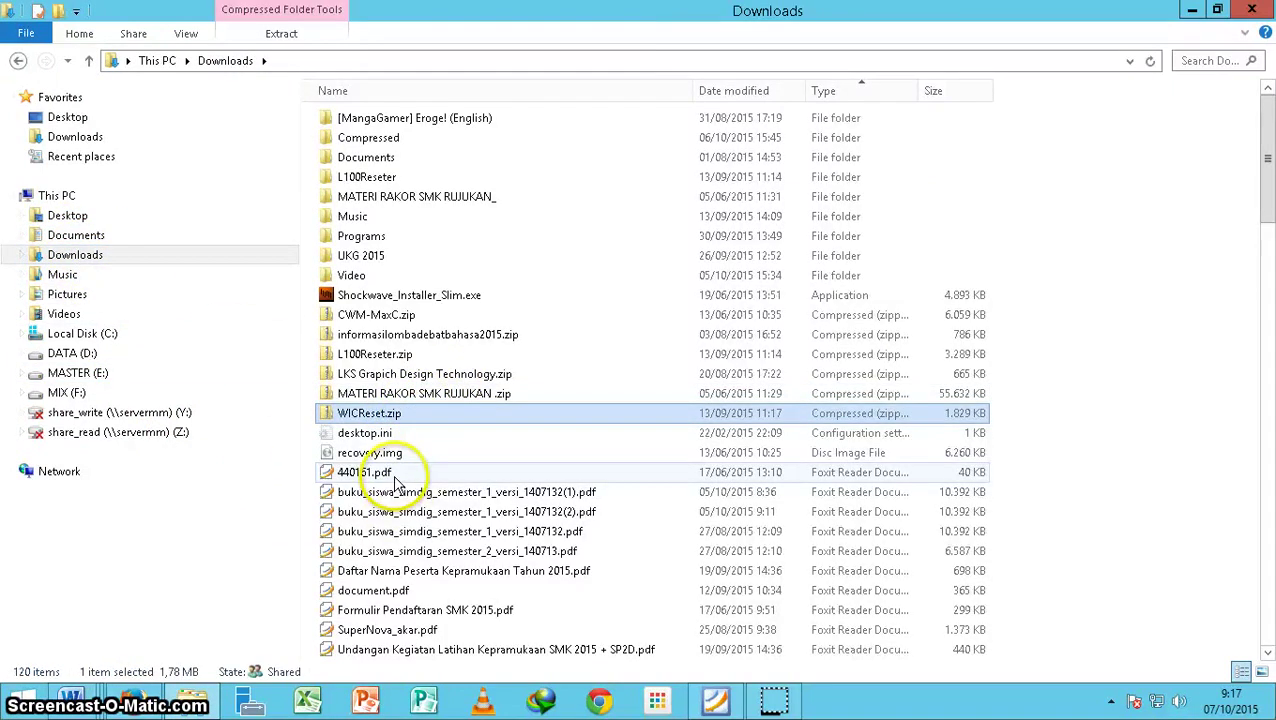
scroll(325, 478, "down", 5)
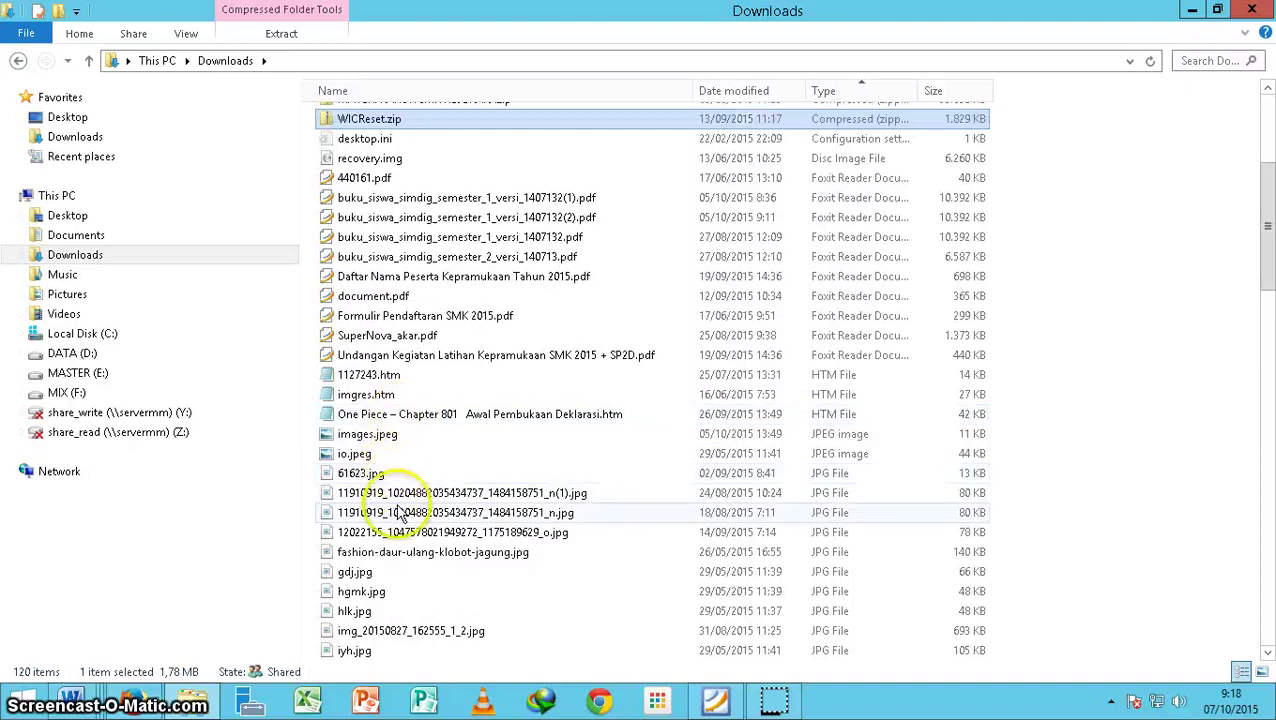
scroll(398, 512, "down", 5)
scroll(410, 512, "down", 7)
scroll(410, 512, "up", 6)
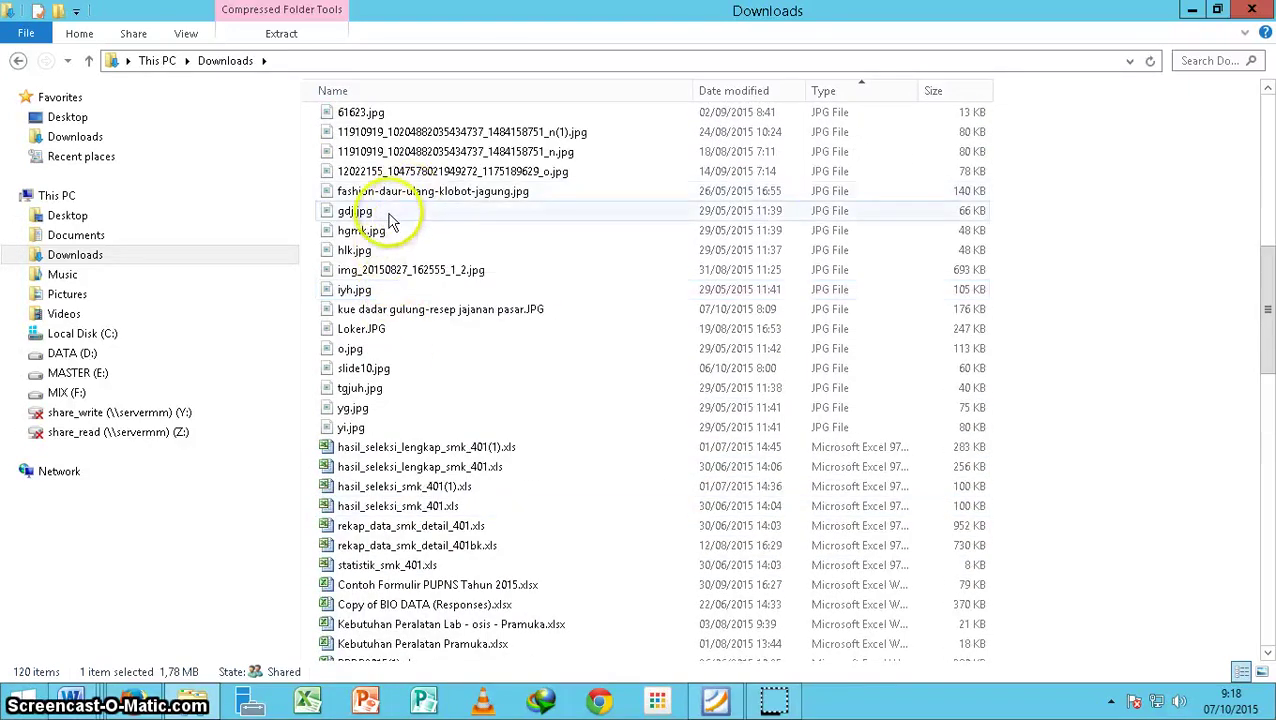
- Drag the kue dadar gulung photo from Downloads into Word's Document8
left_click(410, 191)
scroll(420, 340, "down", 6)
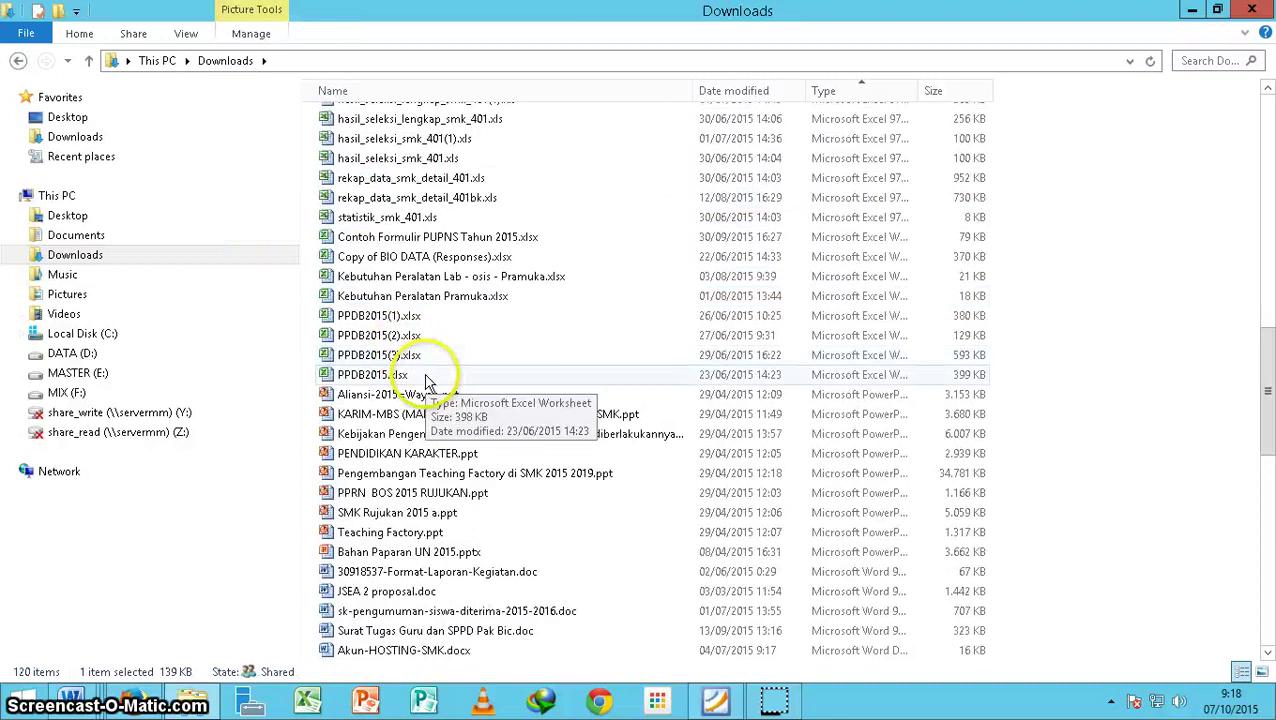
scroll(427, 379, "down", 6)
scroll(425, 383, "up", 6)
scroll(427, 383, "up", 5)
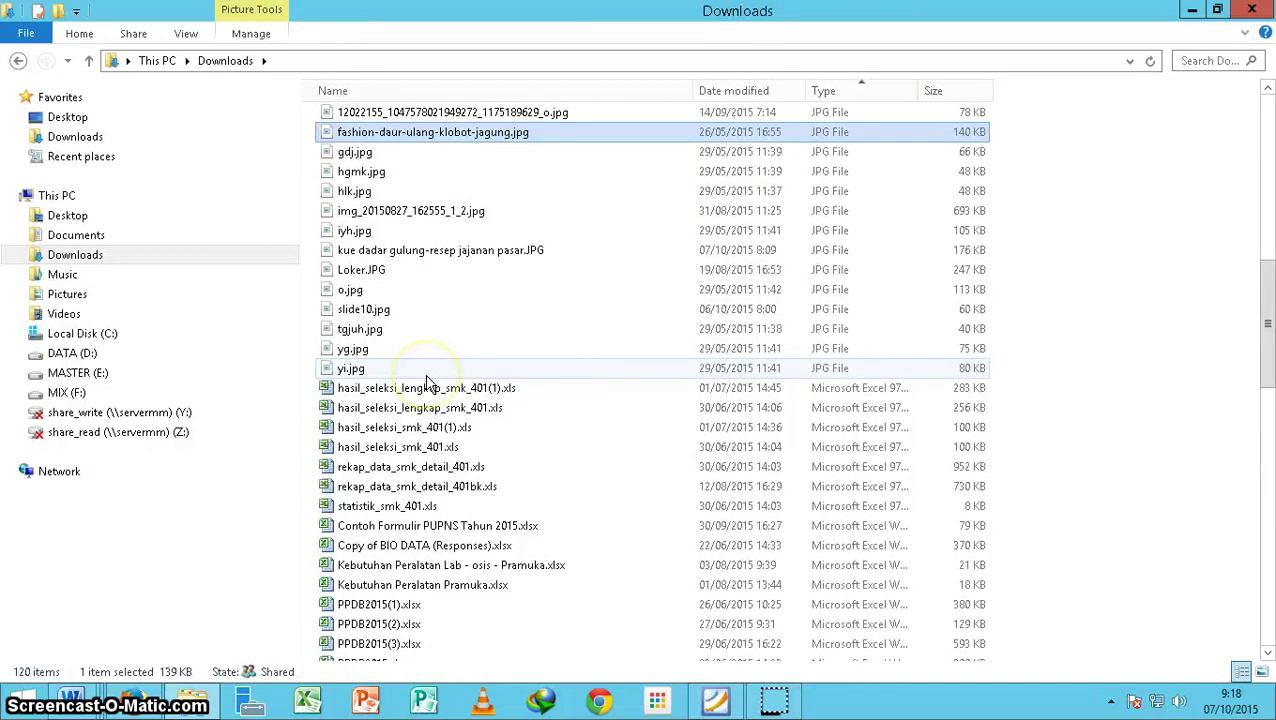
left_click(392, 253)
mouse_move(372, 258)
left_mouse_down()
mouse_move(110, 697)
mouse_move(88, 705)
left_mouse_up()
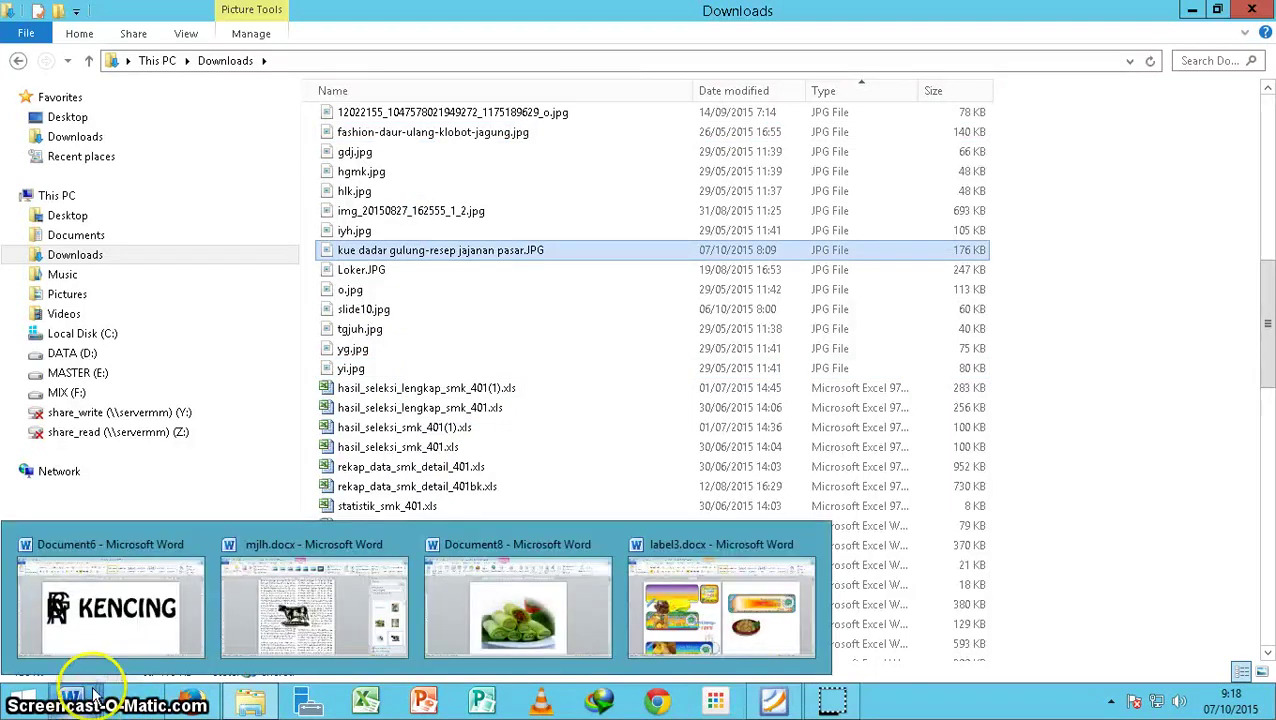
mouse_move(90, 706)
left_mouse_down()
mouse_move(537, 620)
mouse_move(563, 637)
mouse_move(561, 623)
left_mouse_up()
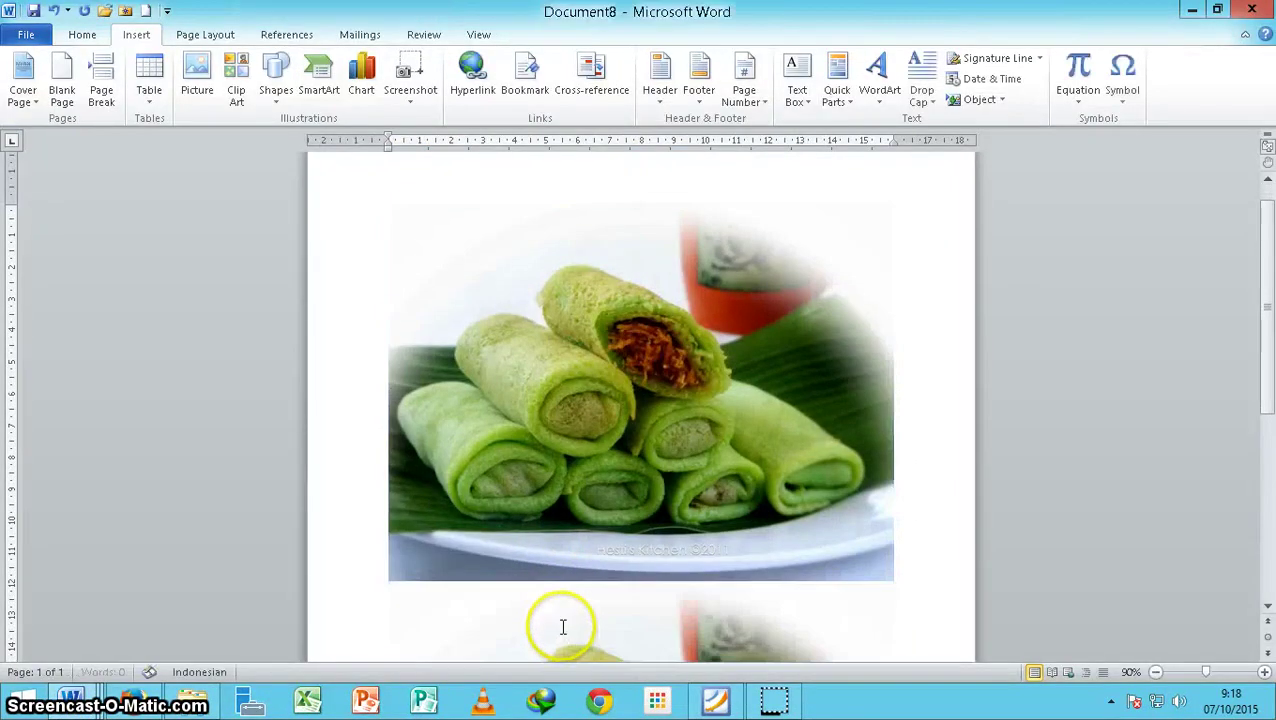
- Make the white background of the second dadar gulung photo transparent with Set Transparent Color
scroll(580, 594, "up", 5)
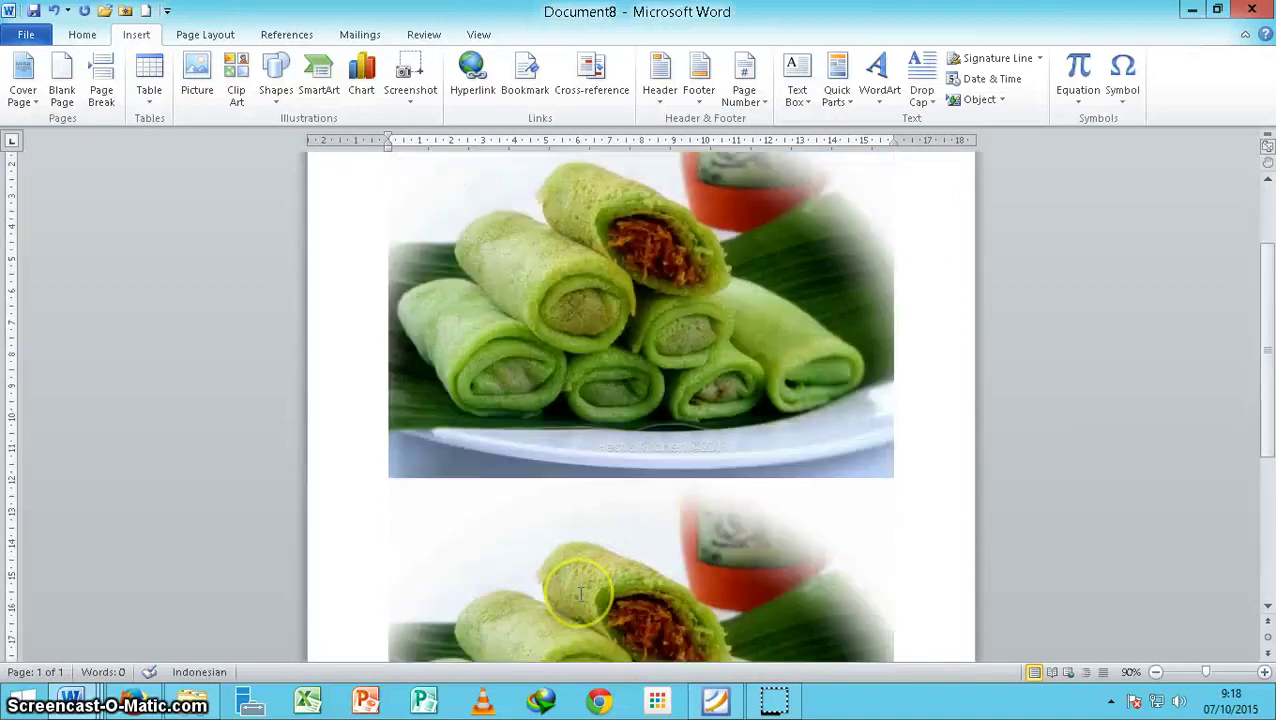
scroll(600, 450, "up", 3)
left_click(618, 366)
double_click(651, 373)
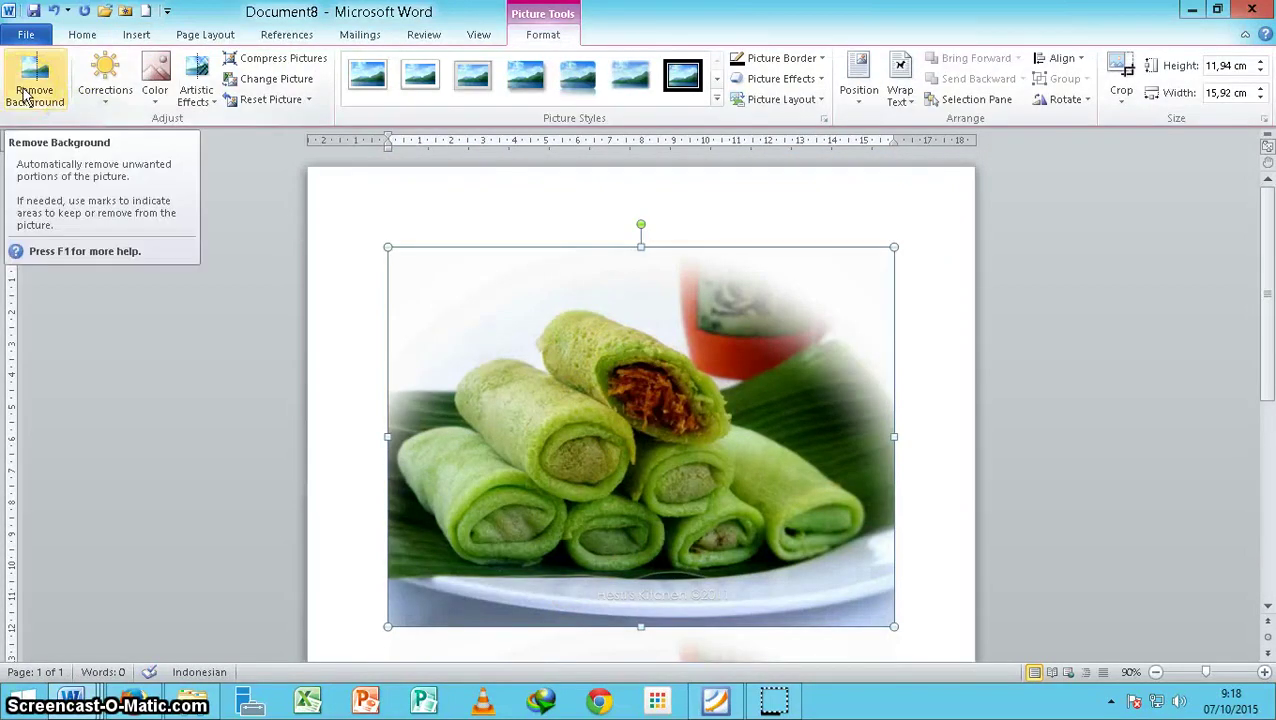
scroll(626, 470, "down", 5)
left_click(541, 340)
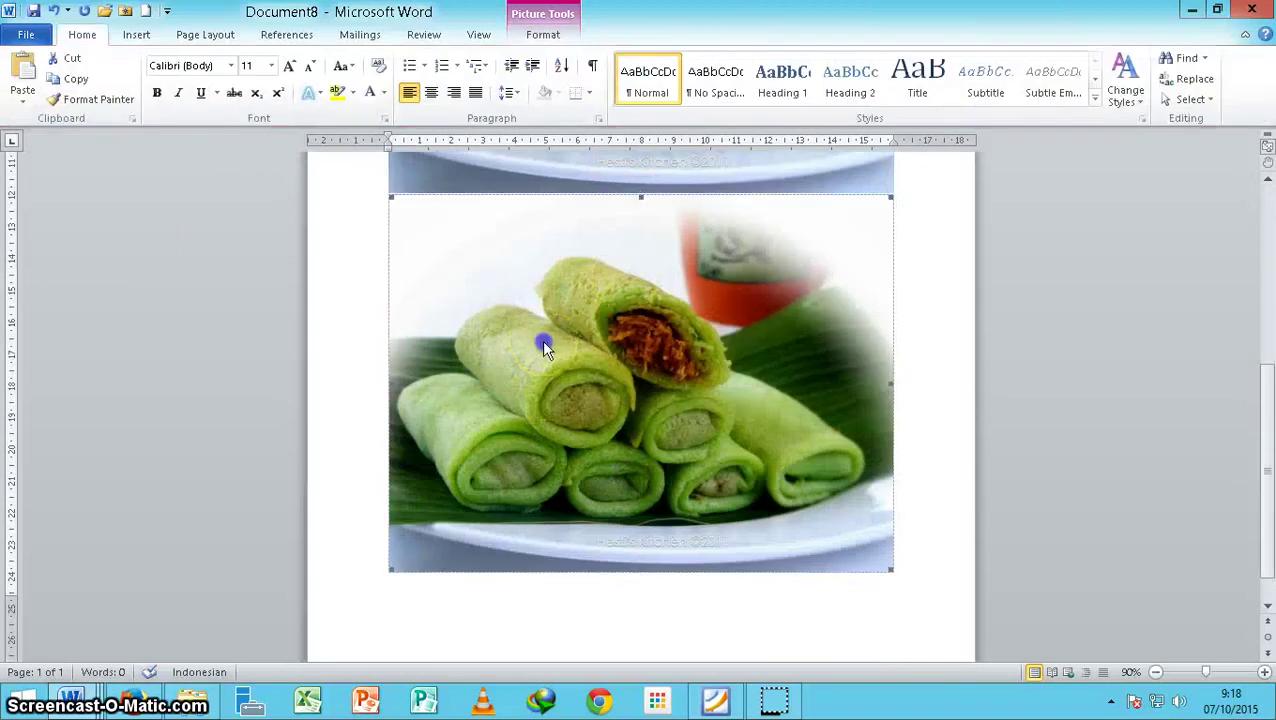
double_click(536, 345)
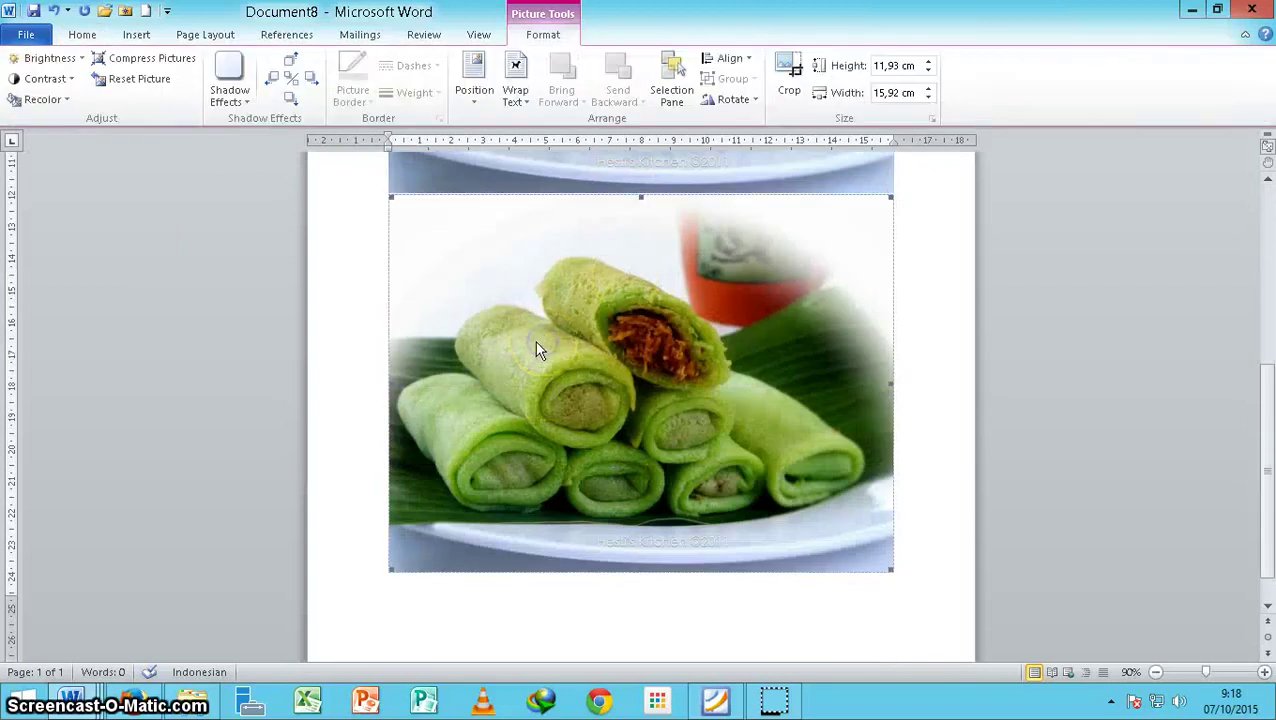
left_click(65, 101)
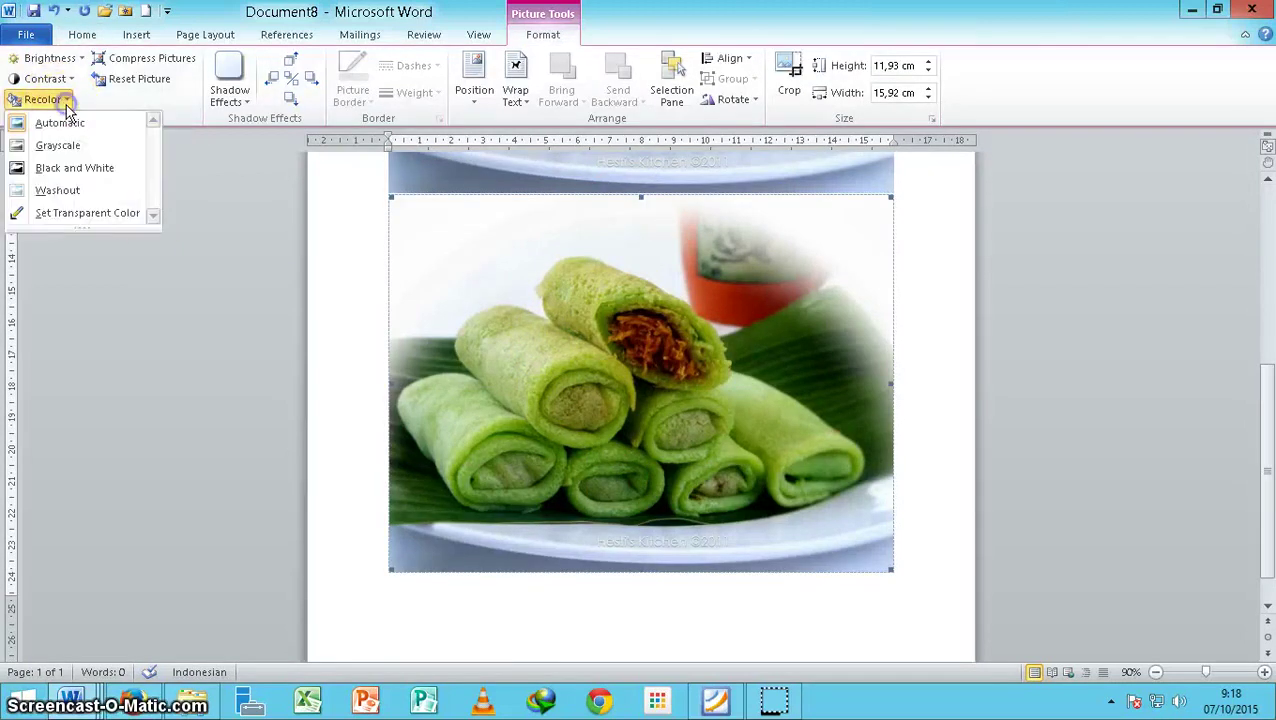
left_click(86, 215)
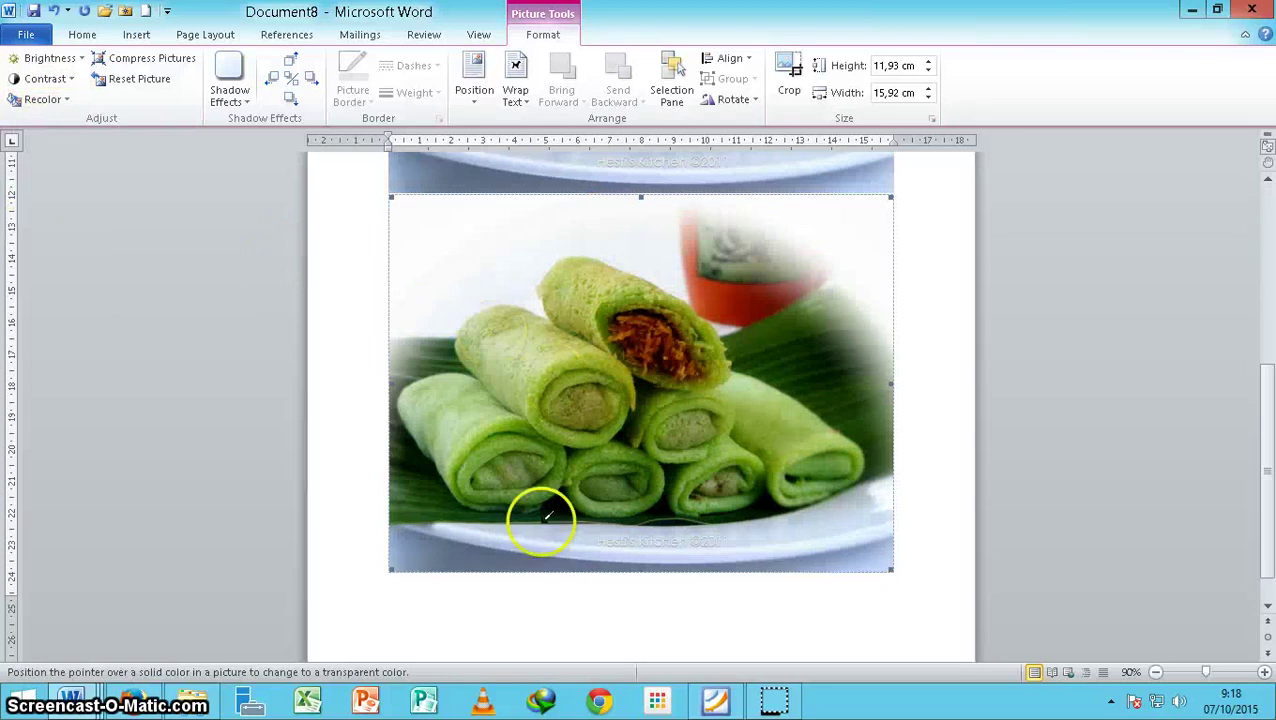
left_click(437, 248)
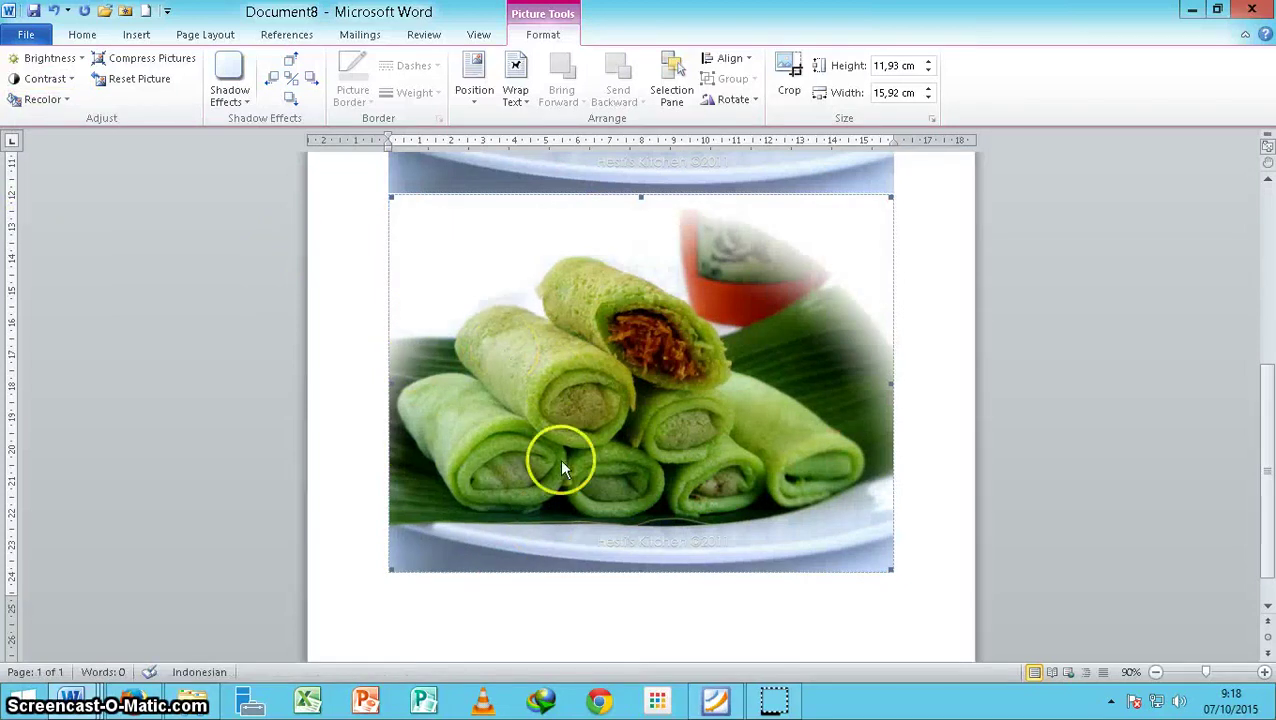
- Set the second photo to In Front of Text and place it just below the first
scroll(561, 468, "up", 3)
right_click(615, 434)
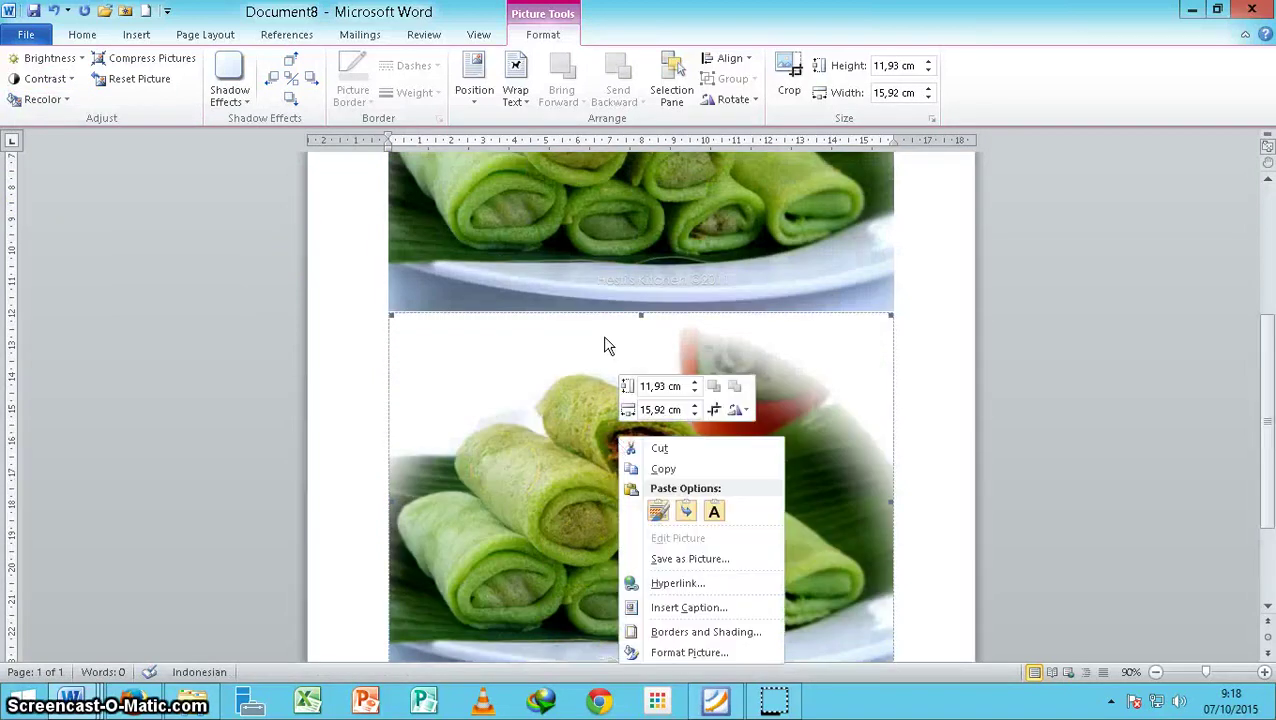
left_click(515, 85)
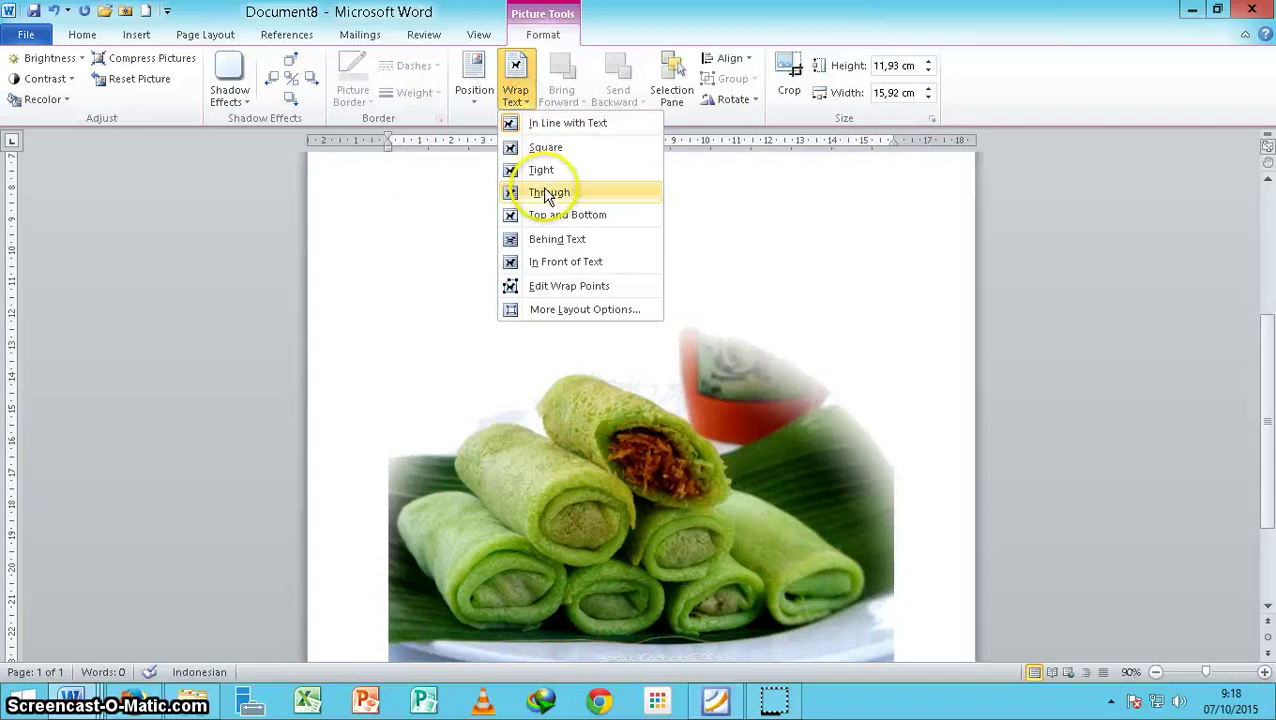
left_click(551, 262)
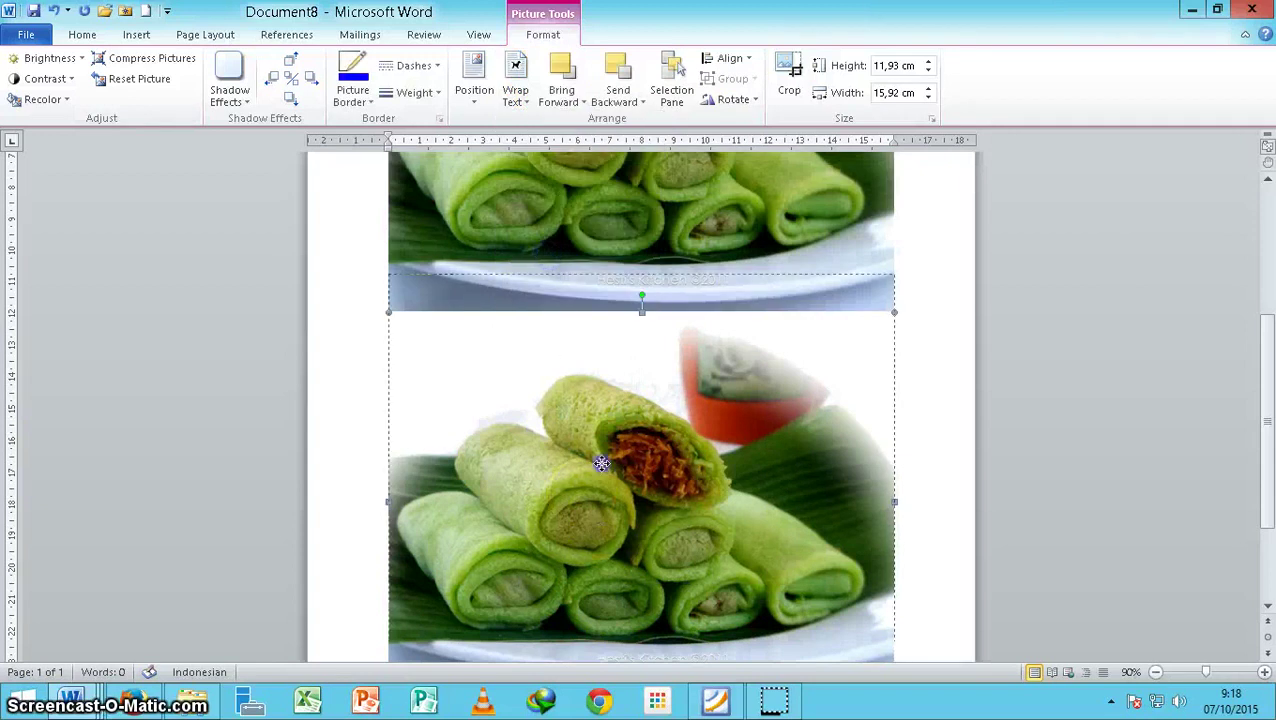
left_click_drag(600, 463, 600, 440)
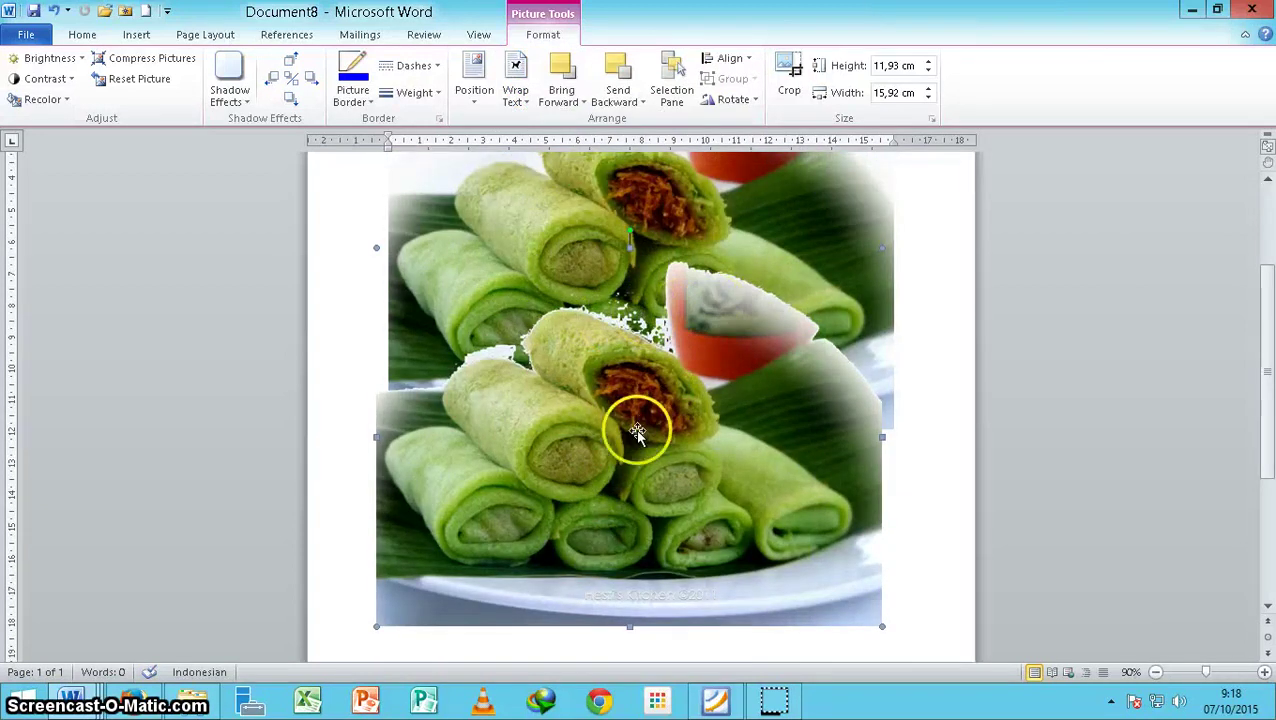
left_click_drag(663, 624, 663, 624)
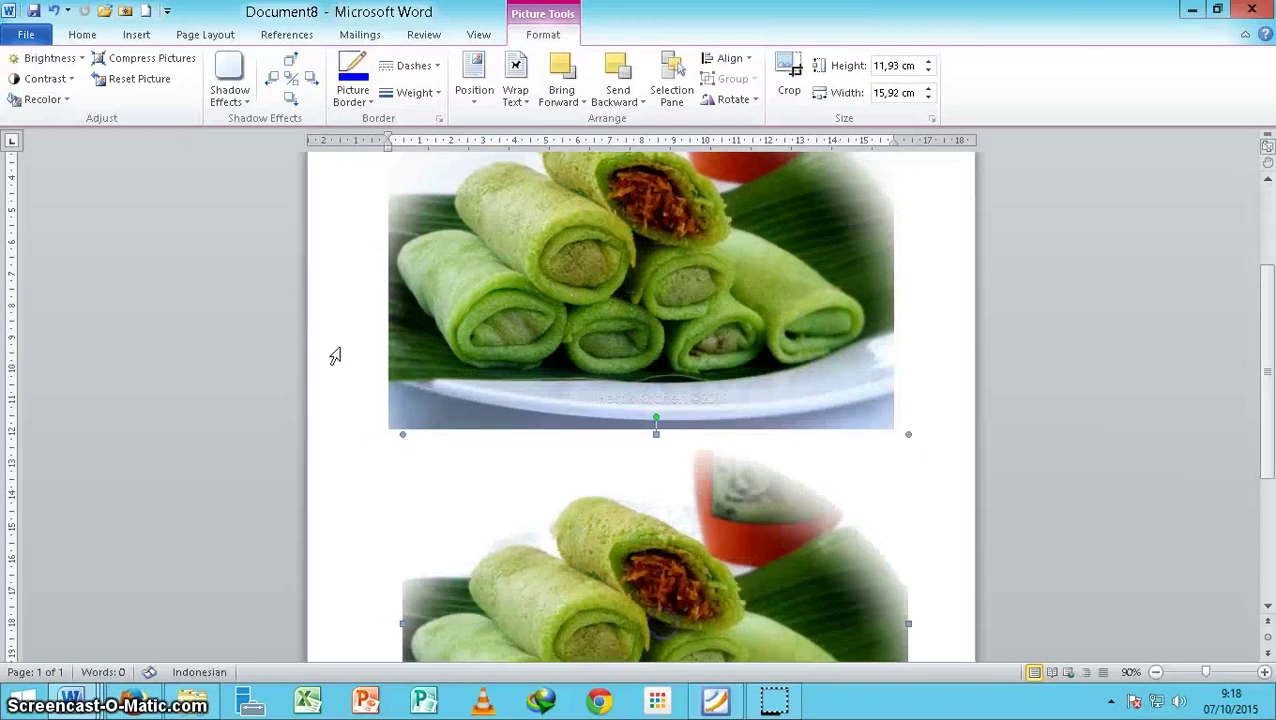
left_click(136, 34)
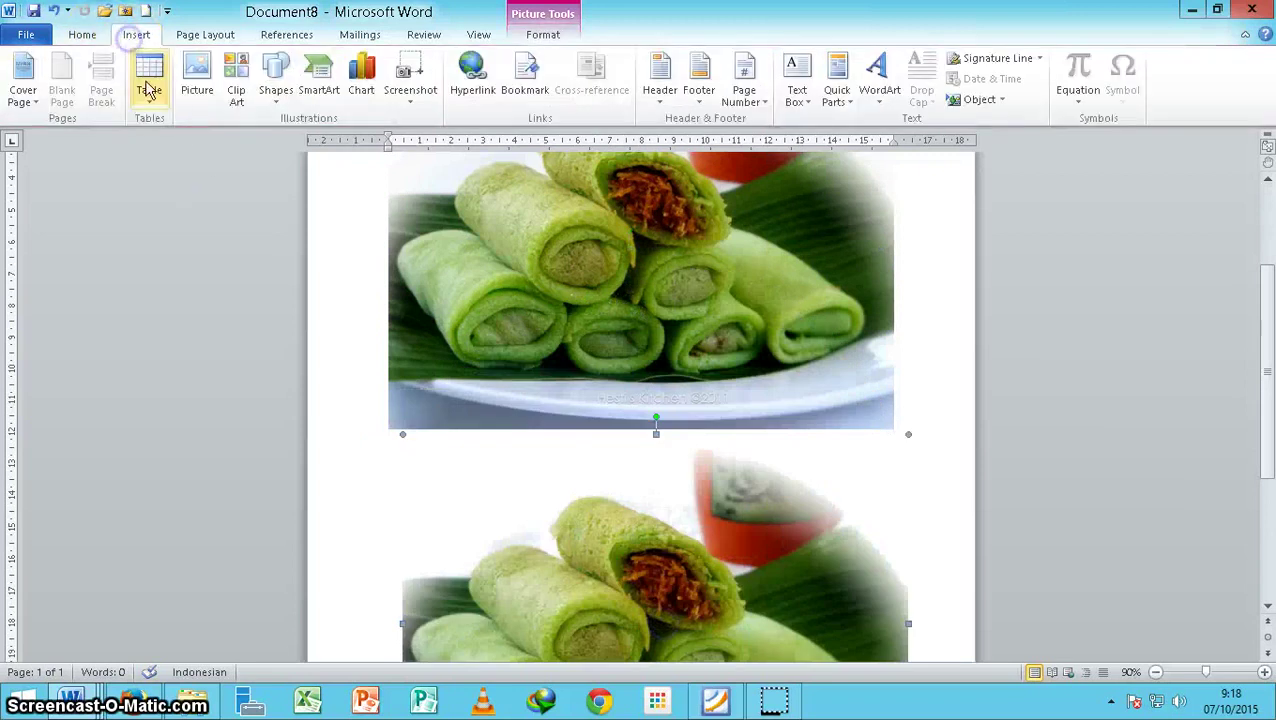
left_click(197, 700)
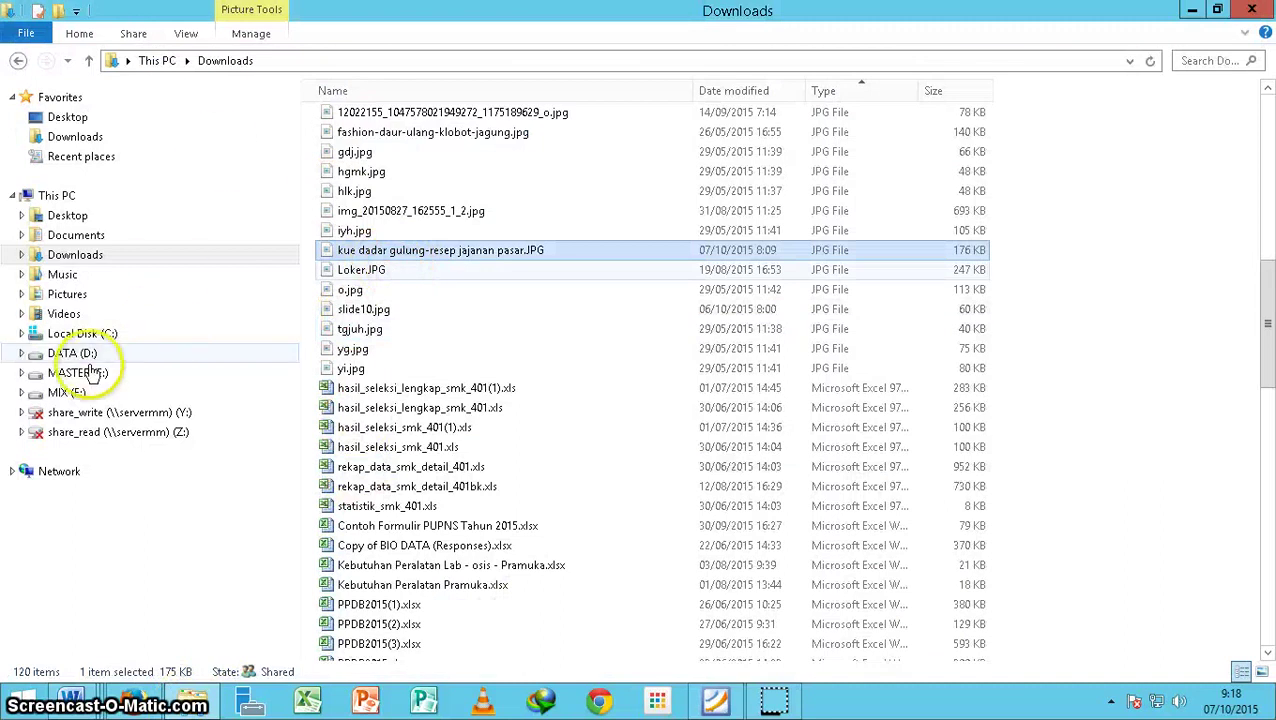
- Drag the portrait JPG from the foto guru folder on MIX (F:) into Document8
left_click(66, 393)
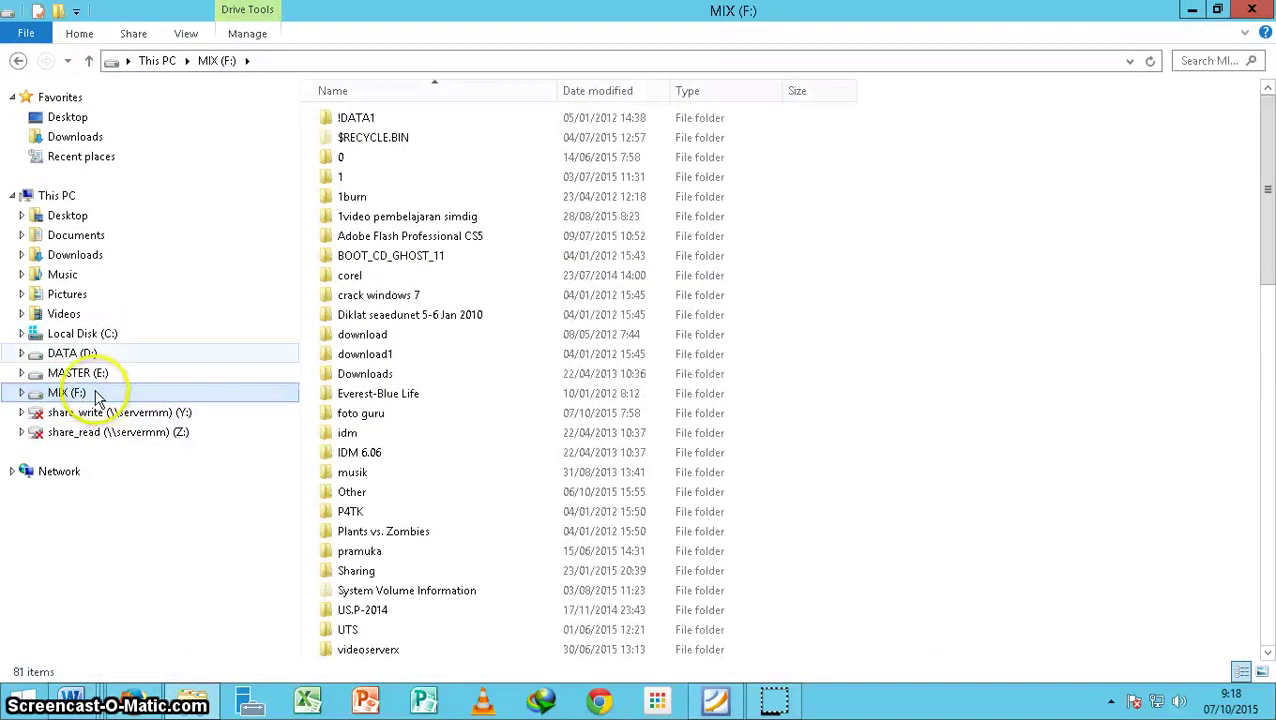
double_click(360, 413)
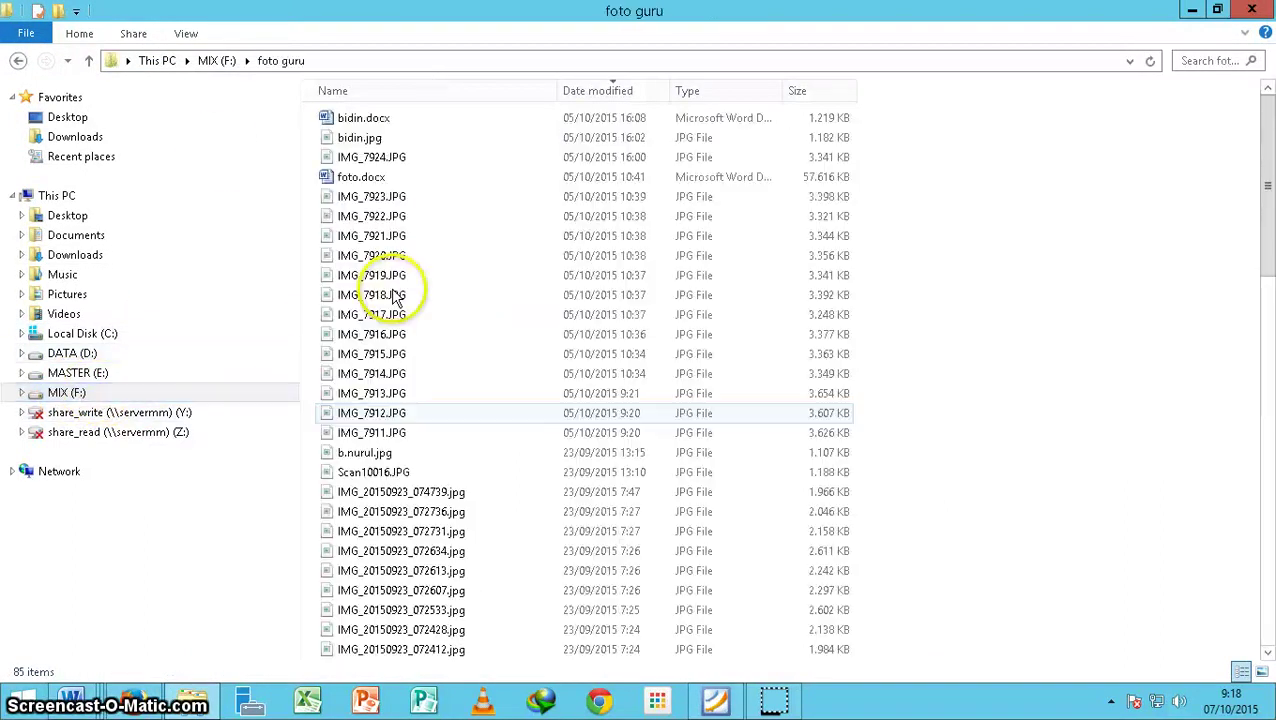
left_click(380, 140)
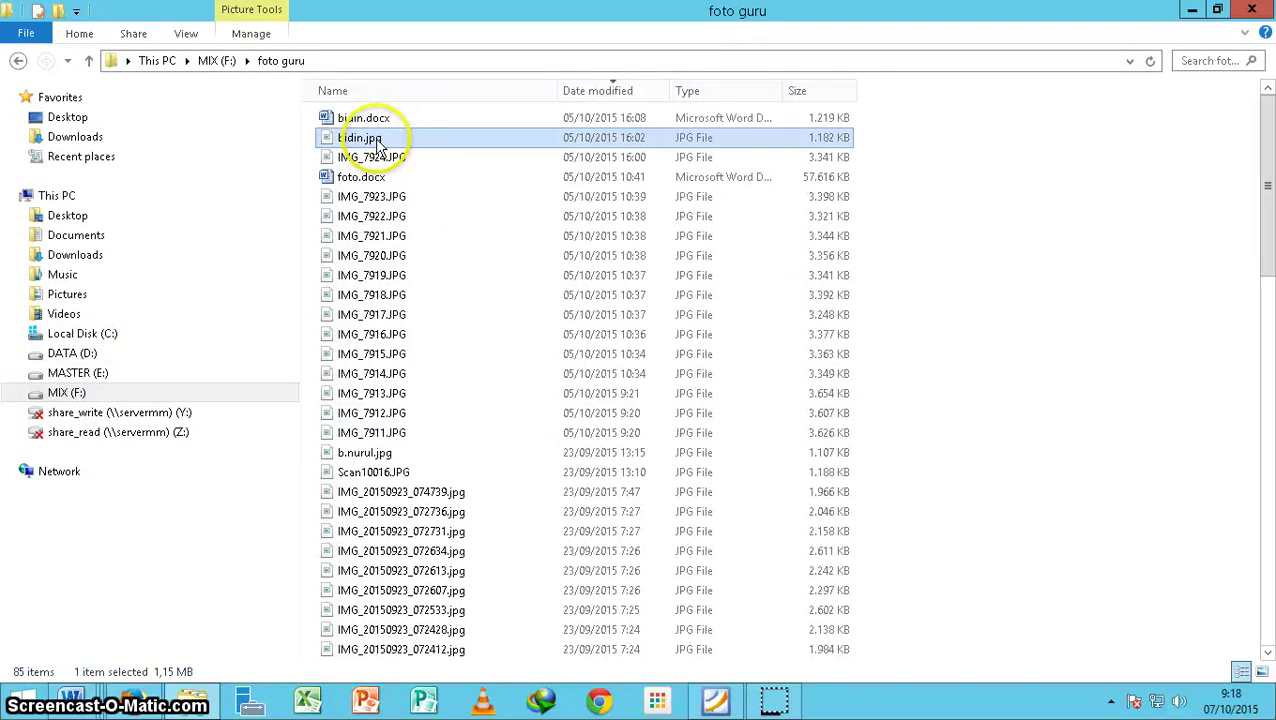
left_click_drag(380, 145, 97, 708)
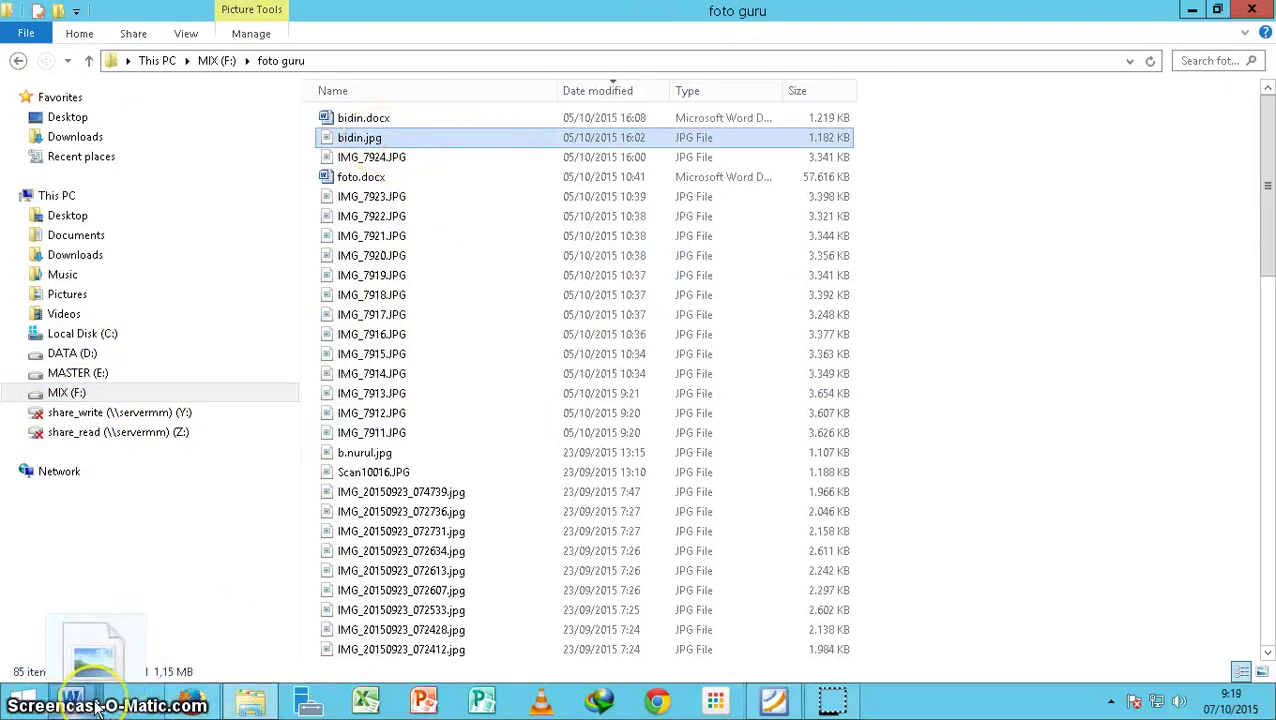
left_click_drag(97, 708, 508, 623)
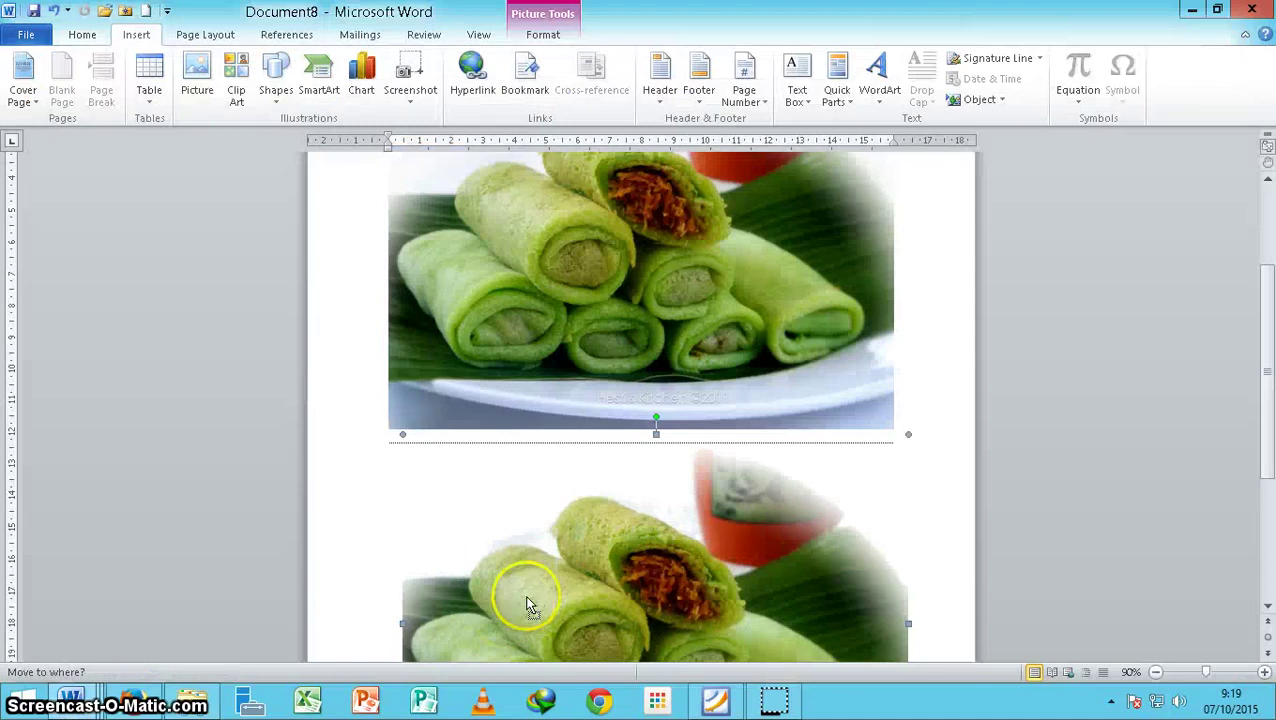
left_click_drag(508, 623, 552, 513)
- Make the portrait's blue background transparent with Set Transparent Color
left_click(810, 318)
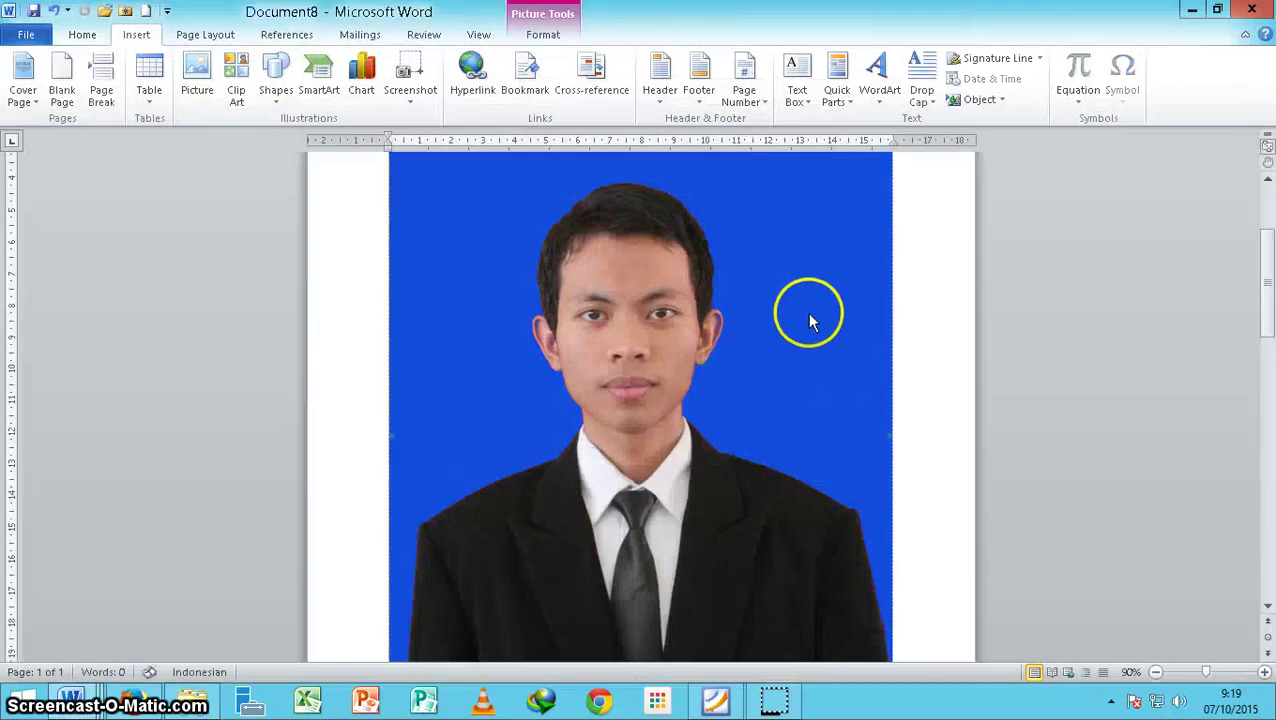
double_click(545, 211)
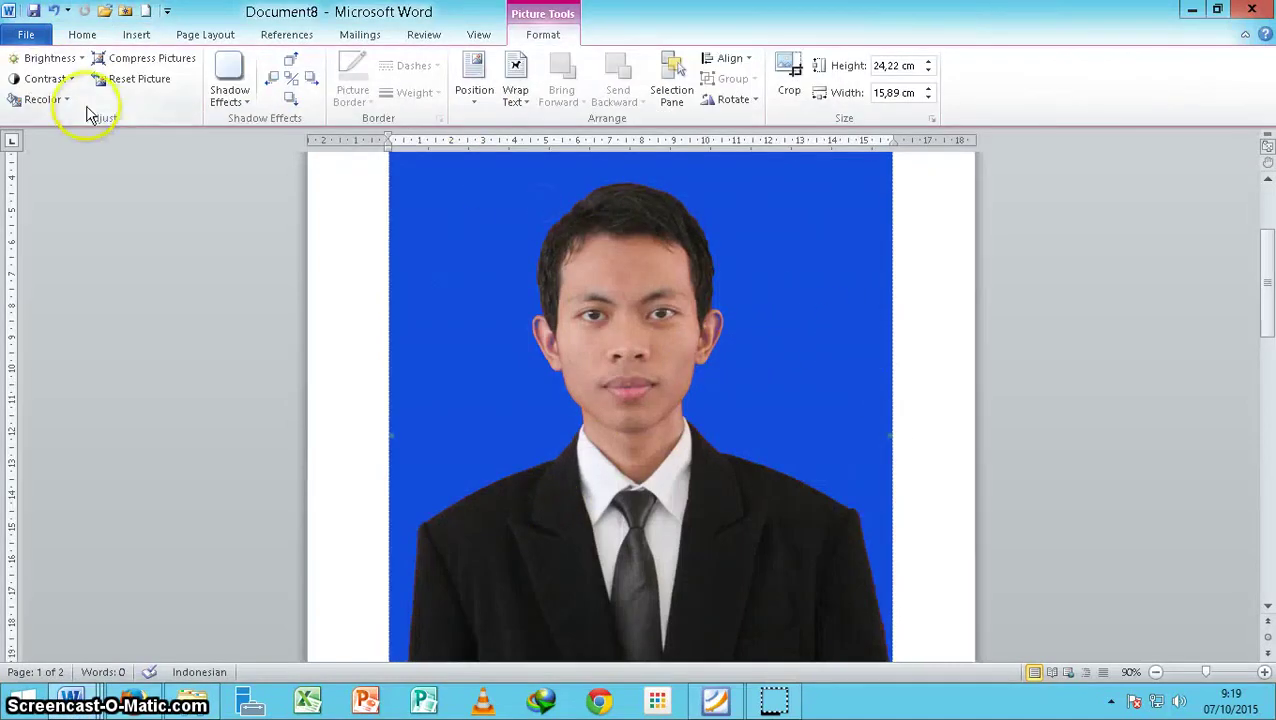
left_click(42, 99)
left_click(63, 210)
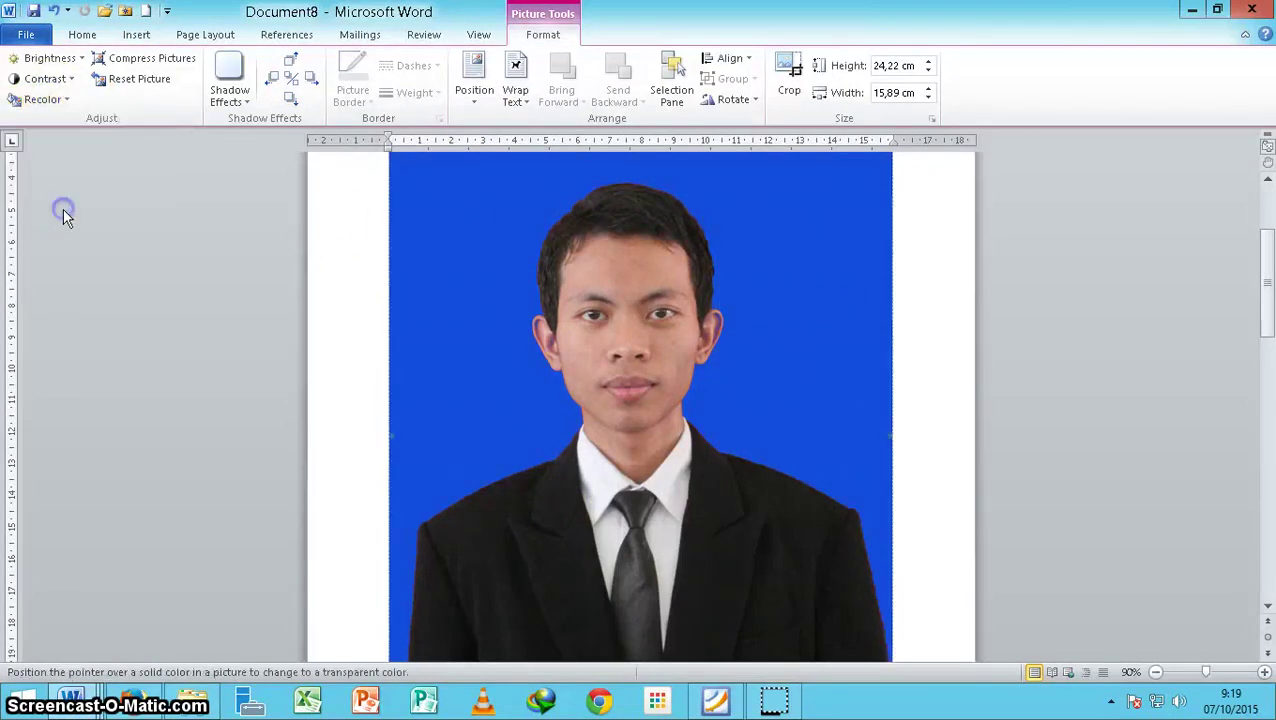
left_click(496, 215)
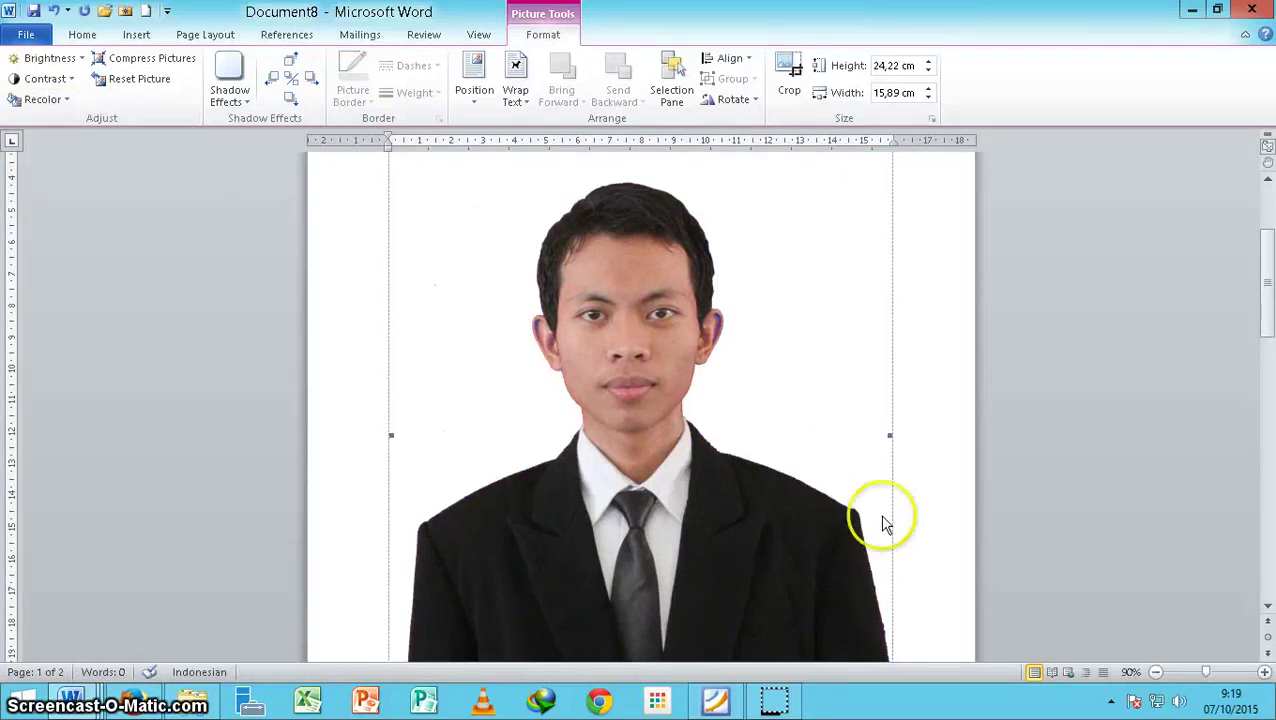
- Shrink the portrait to 16.9 × 11.11 cm and make another of its colours transparent
scroll(866, 379, "up", 3)
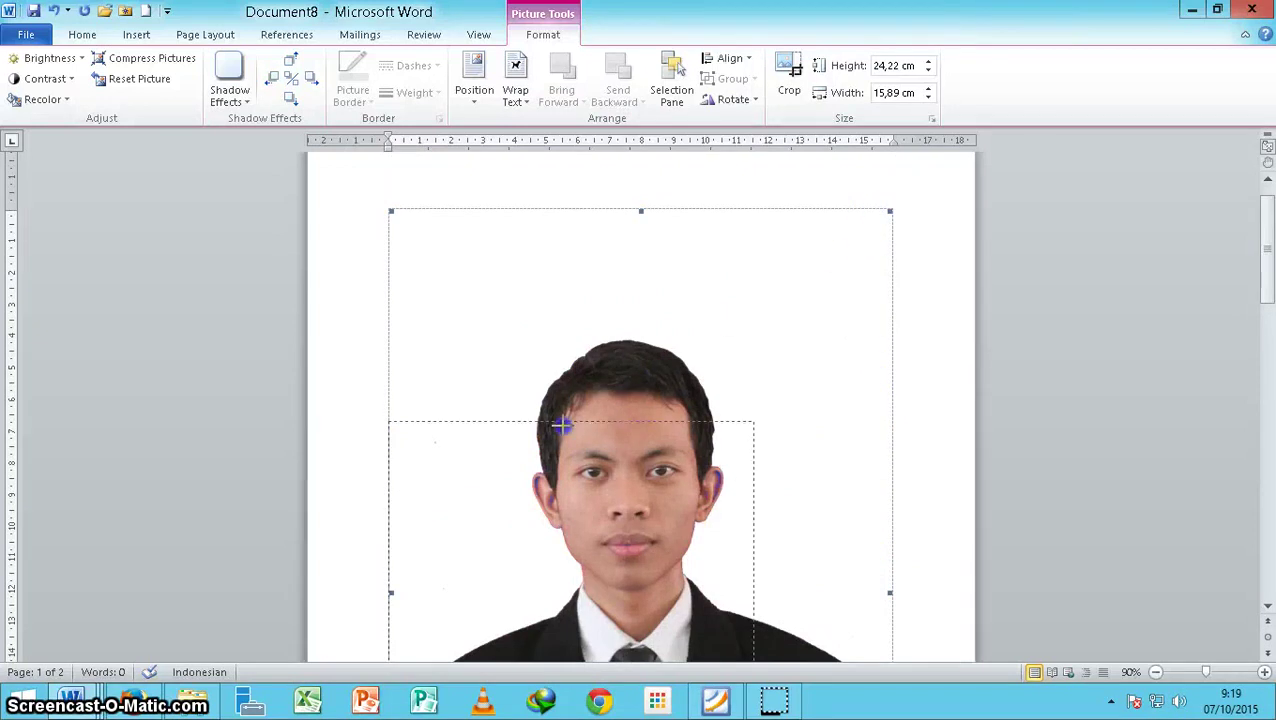
left_click_drag(561, 425, 545, 450)
scroll(603, 395, "down", 2)
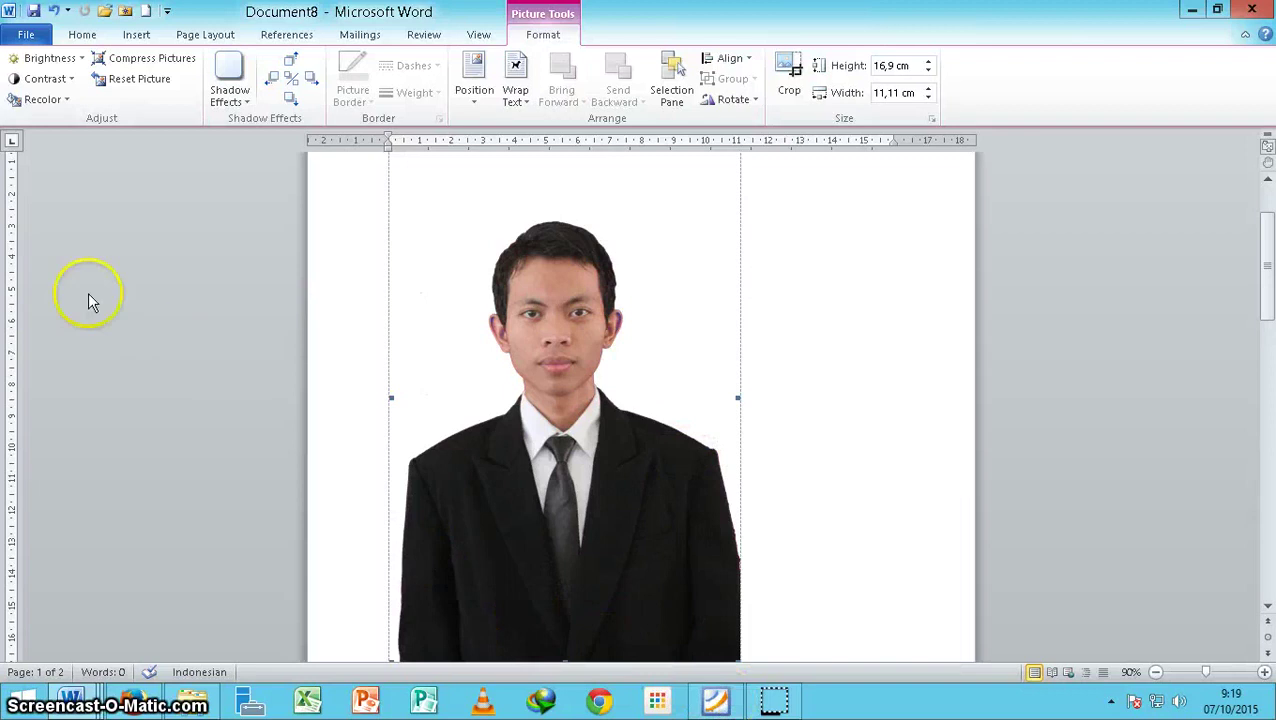
left_click(45, 100)
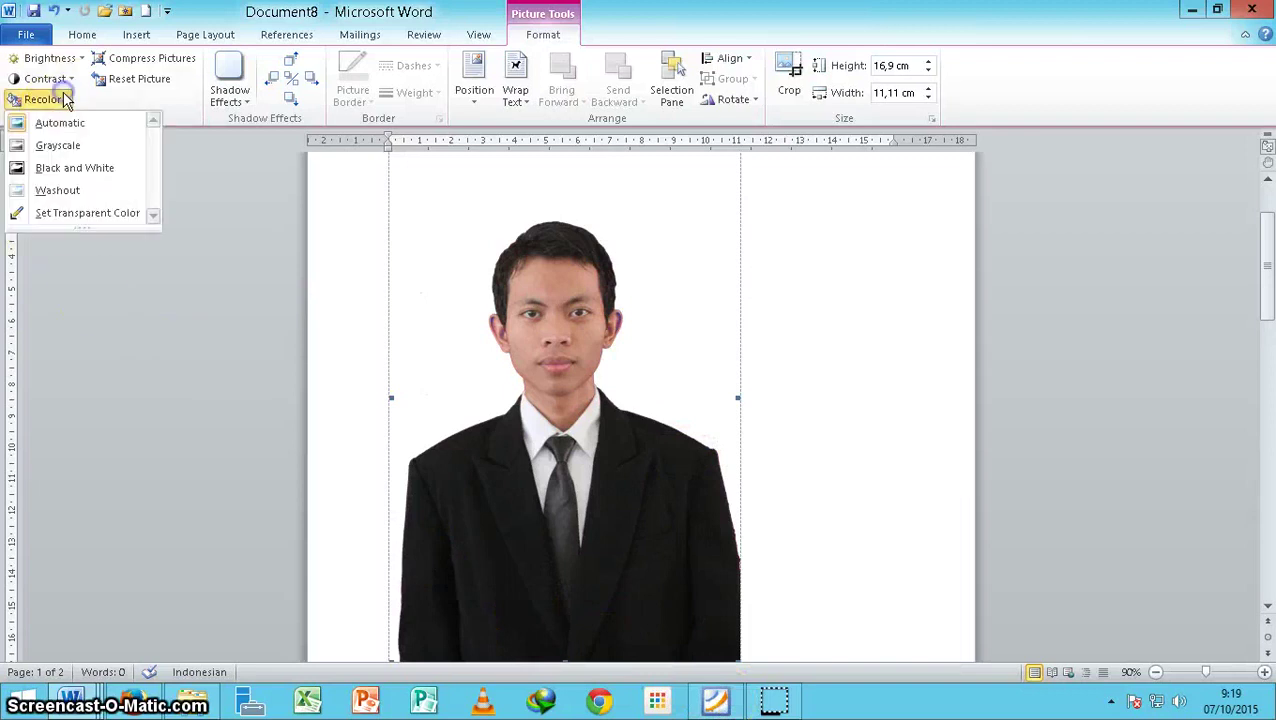
left_click(82, 214)
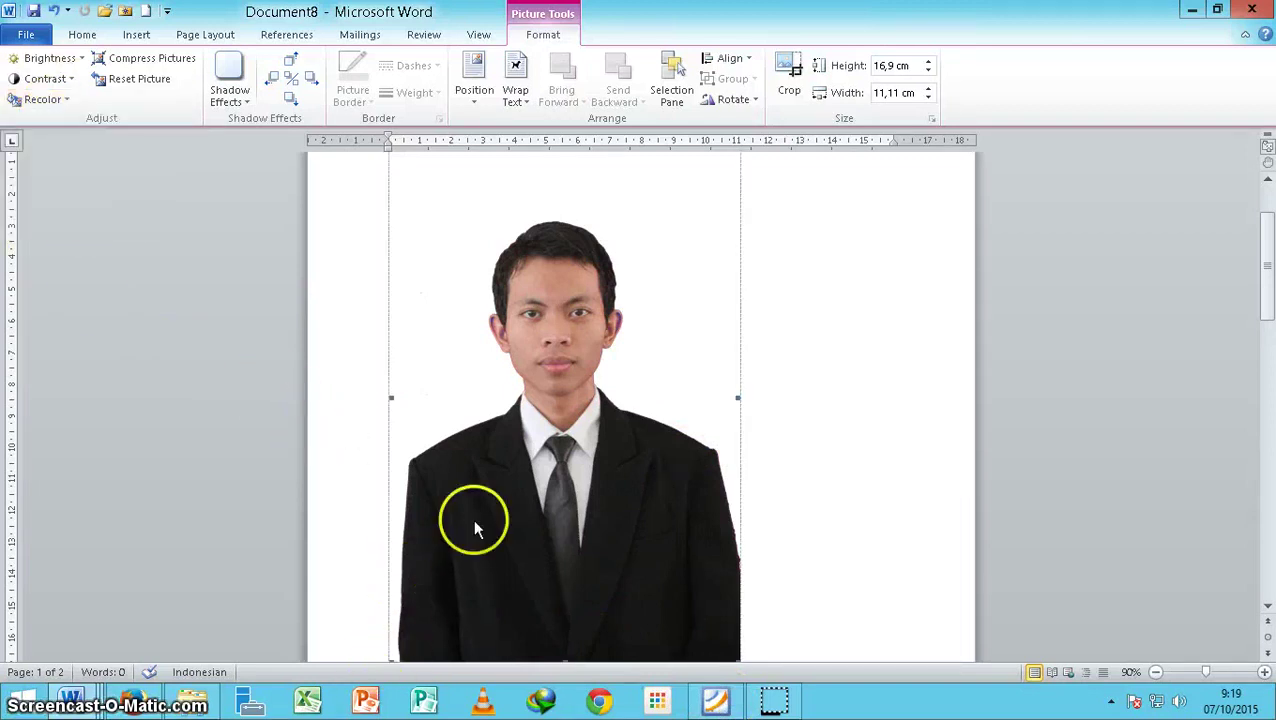
left_click(490, 515)
- Select the lower food picture for editing
scroll(496, 498, "down", 10)
scroll(500, 478, "down", 8)
scroll(662, 181, "down", 2)
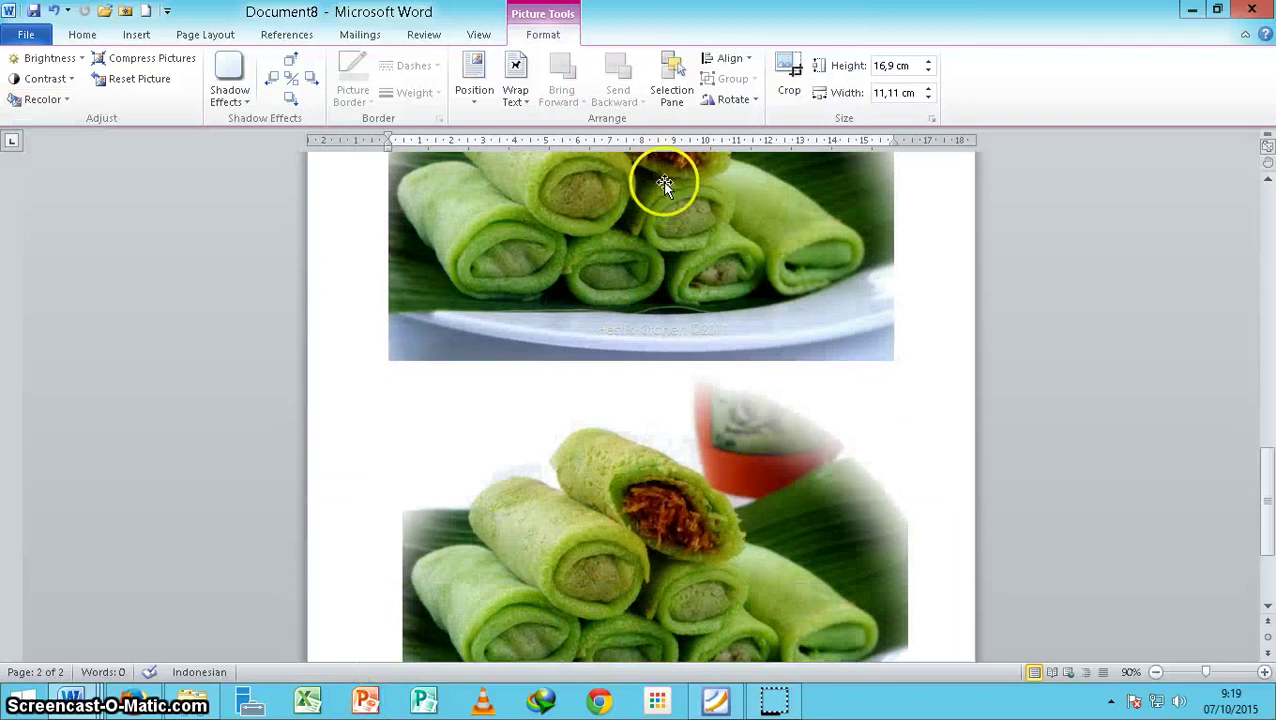
left_click(617, 268)
scroll(617, 268, "down", 3)
double_click(590, 285)
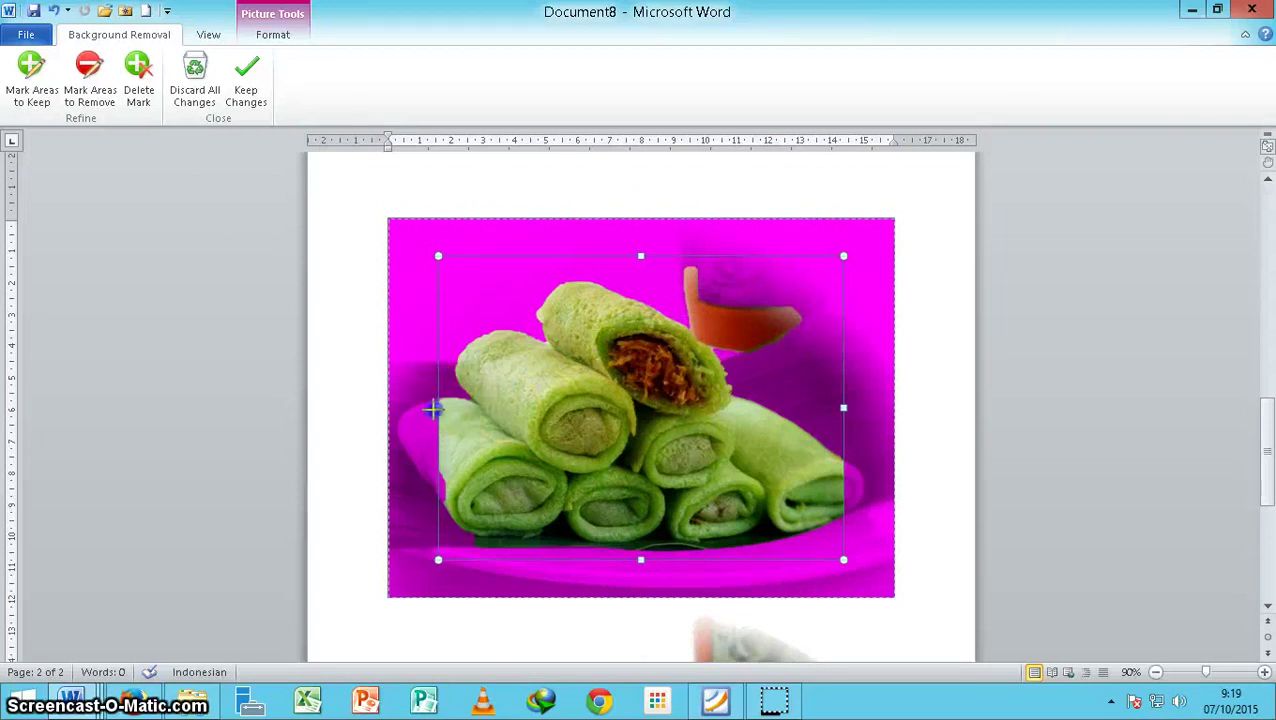
- Stretch the removal marquee to the photo edges, mark the plate areas for removal, and apply
left_click_drag(433, 408, 388, 408)
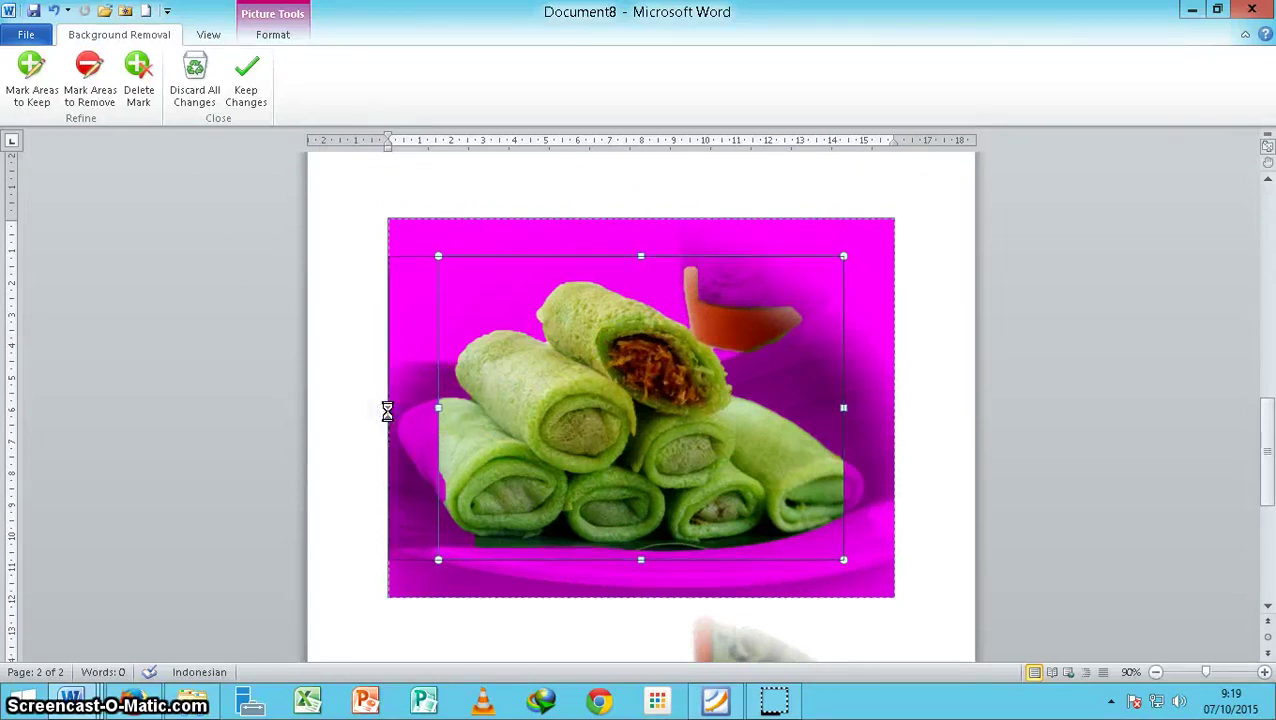
left_click_drag(843, 408, 900, 410)
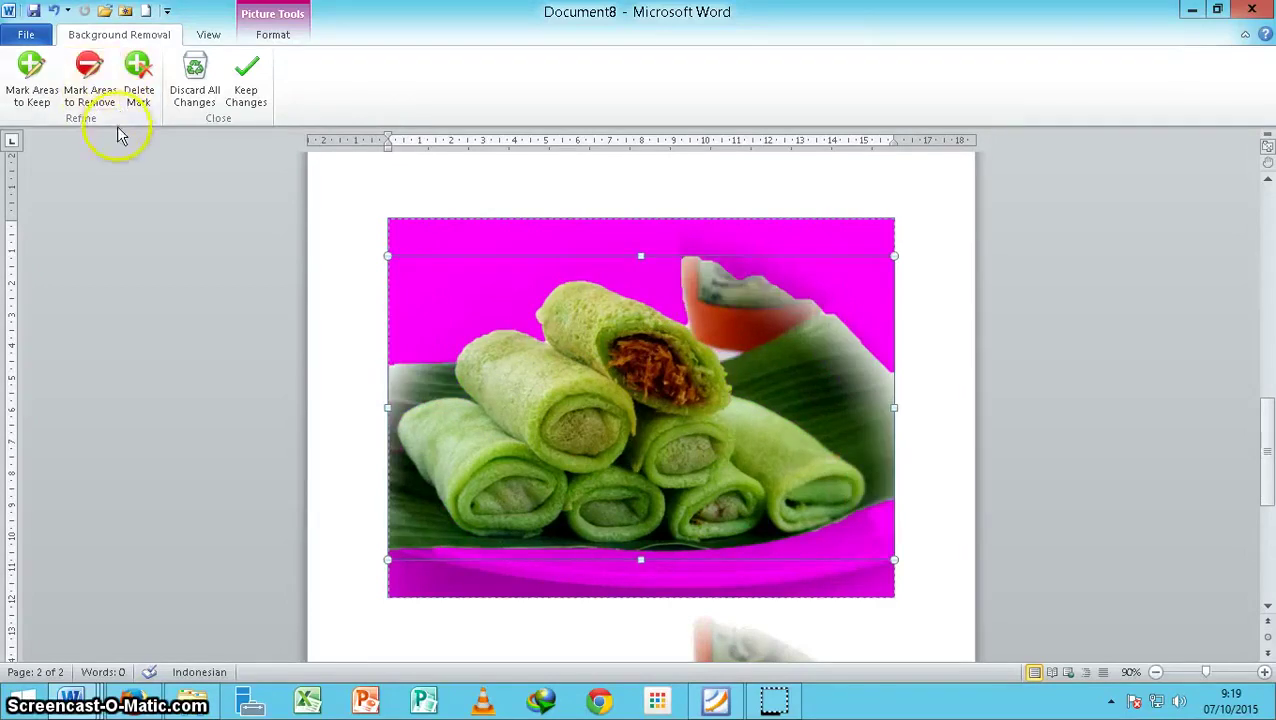
left_click(47, 83)
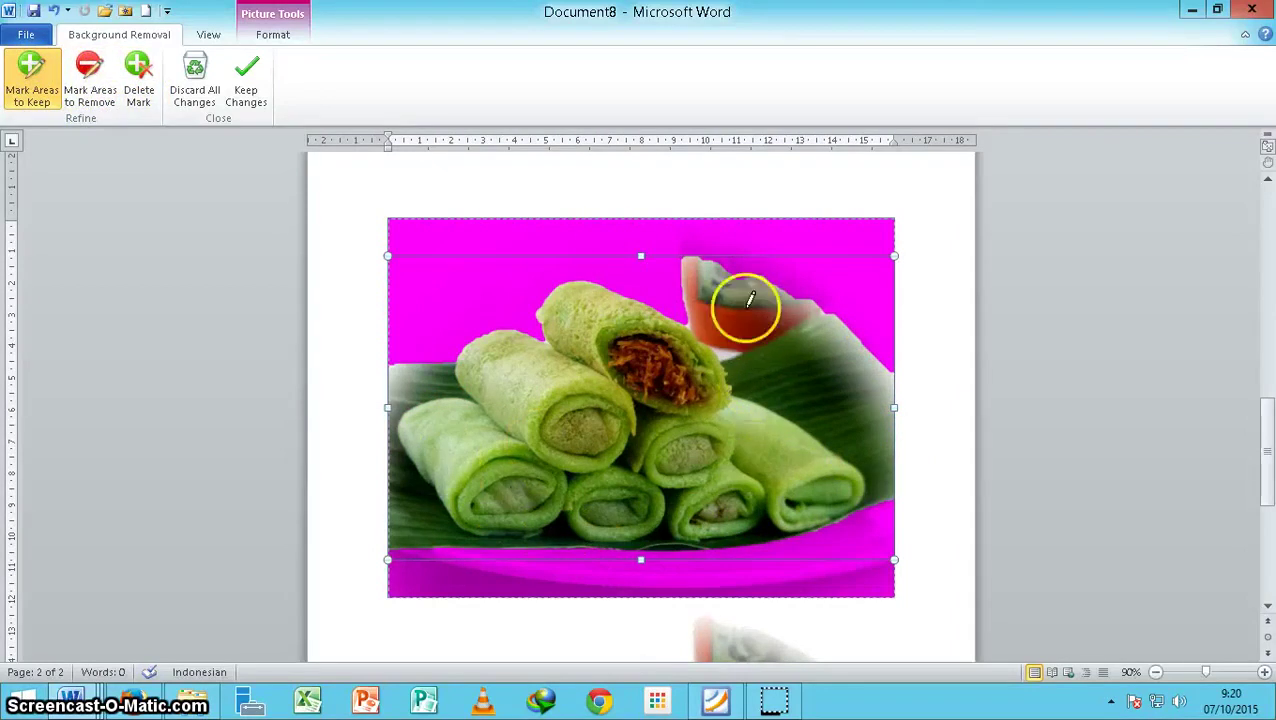
left_click(90, 70)
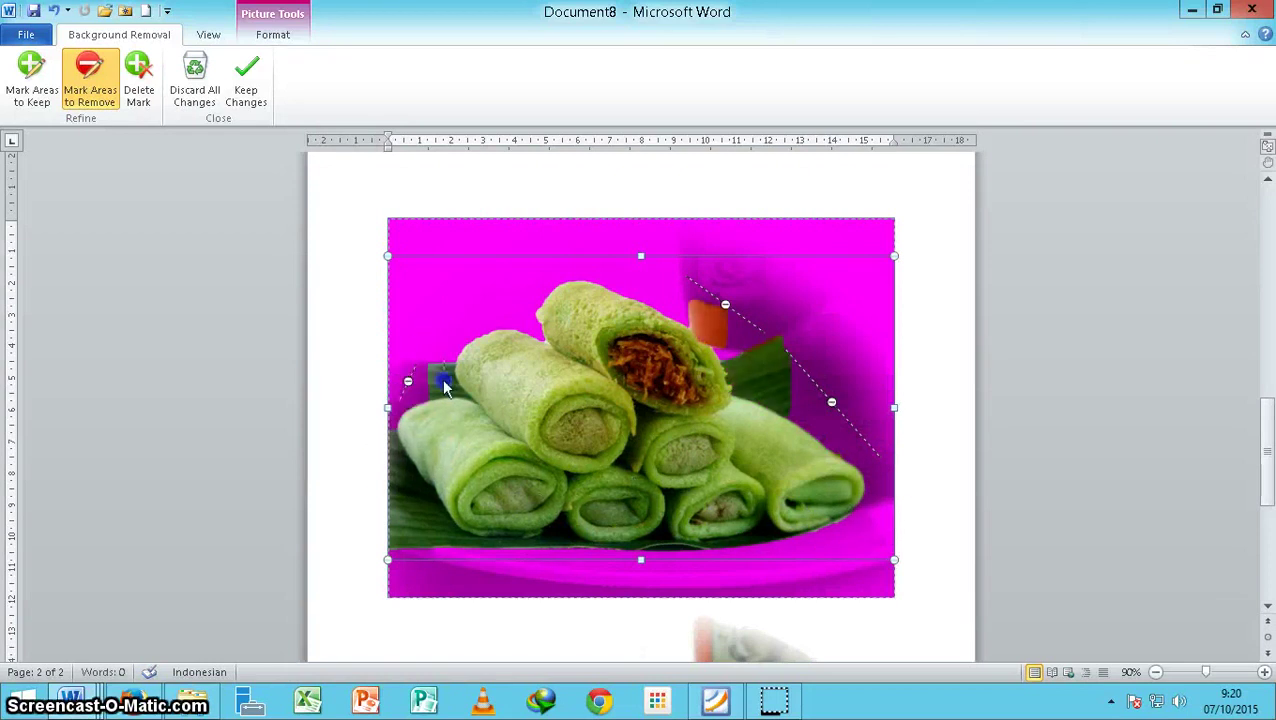
mouse_move(399, 464)
left_mouse_down()
mouse_move(433, 553)
mouse_move(478, 541)
left_mouse_up()
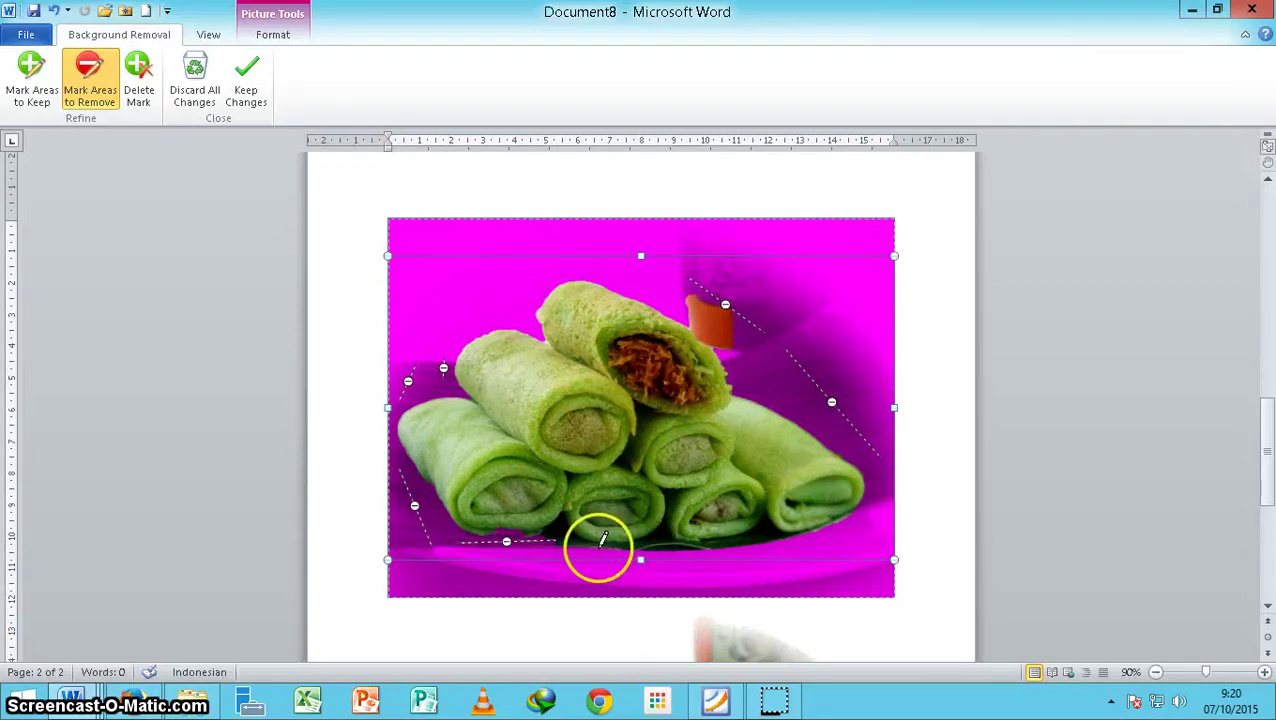
left_click_drag(636, 545, 670, 556)
left_click(772, 519)
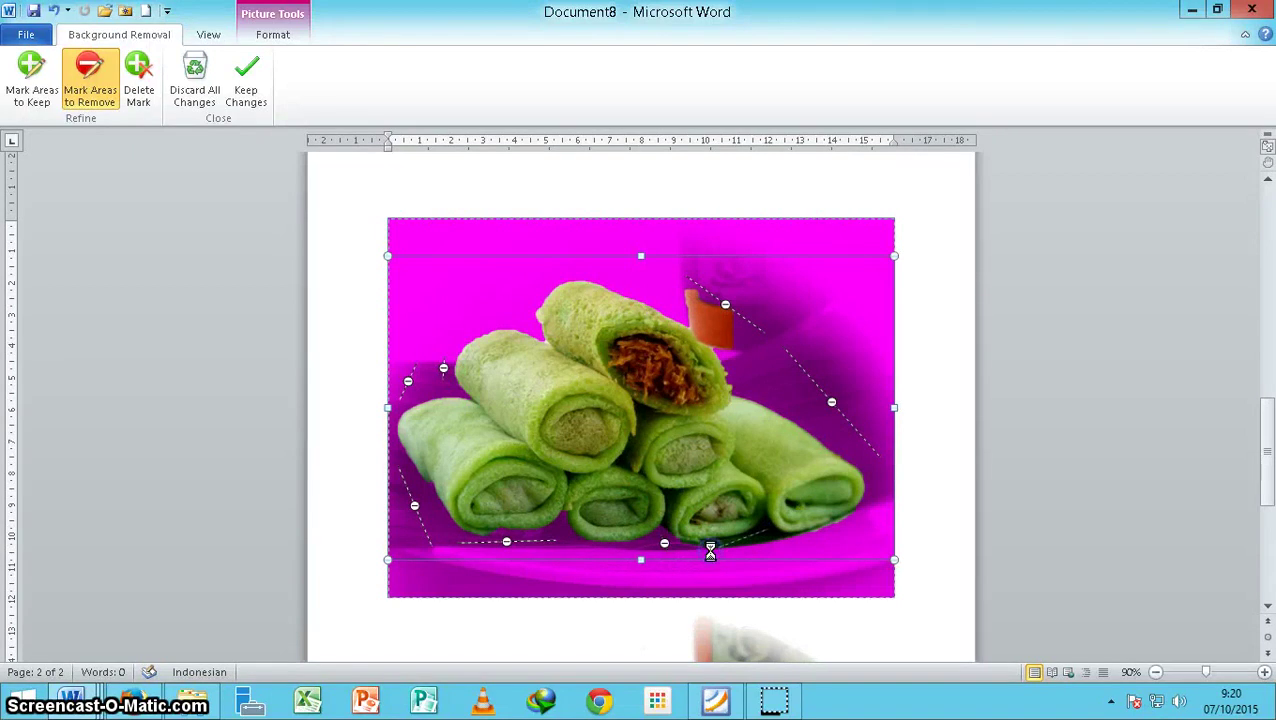
left_click_drag(710, 548, 768, 528)
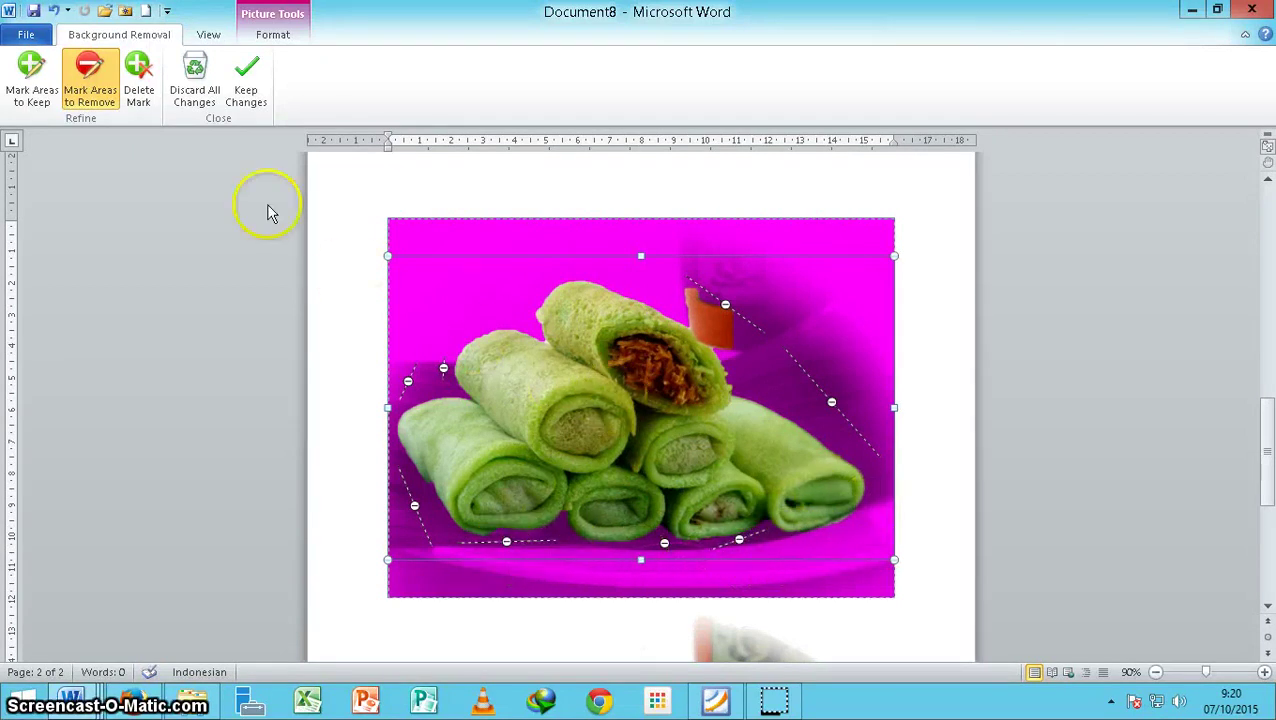
left_click(246, 72)
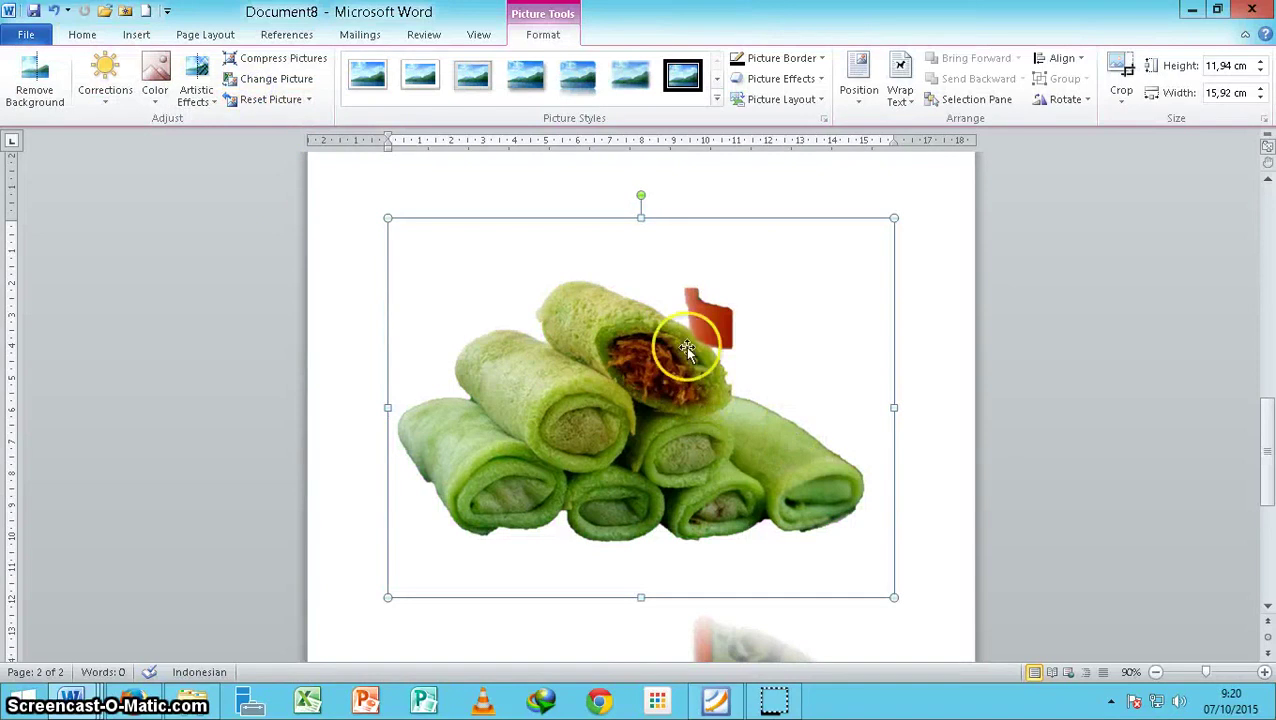
- Refine the background removal with further removal marks and keep the changes
left_click(34, 80)
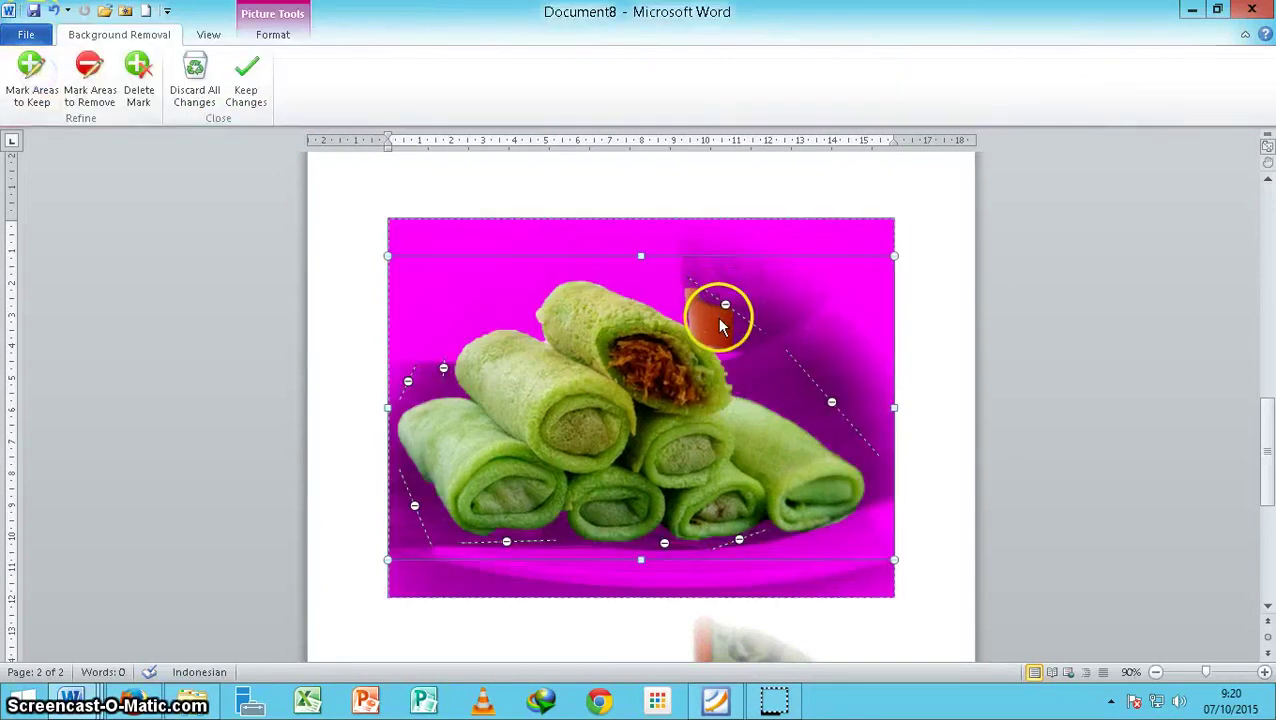
left_click(88, 78)
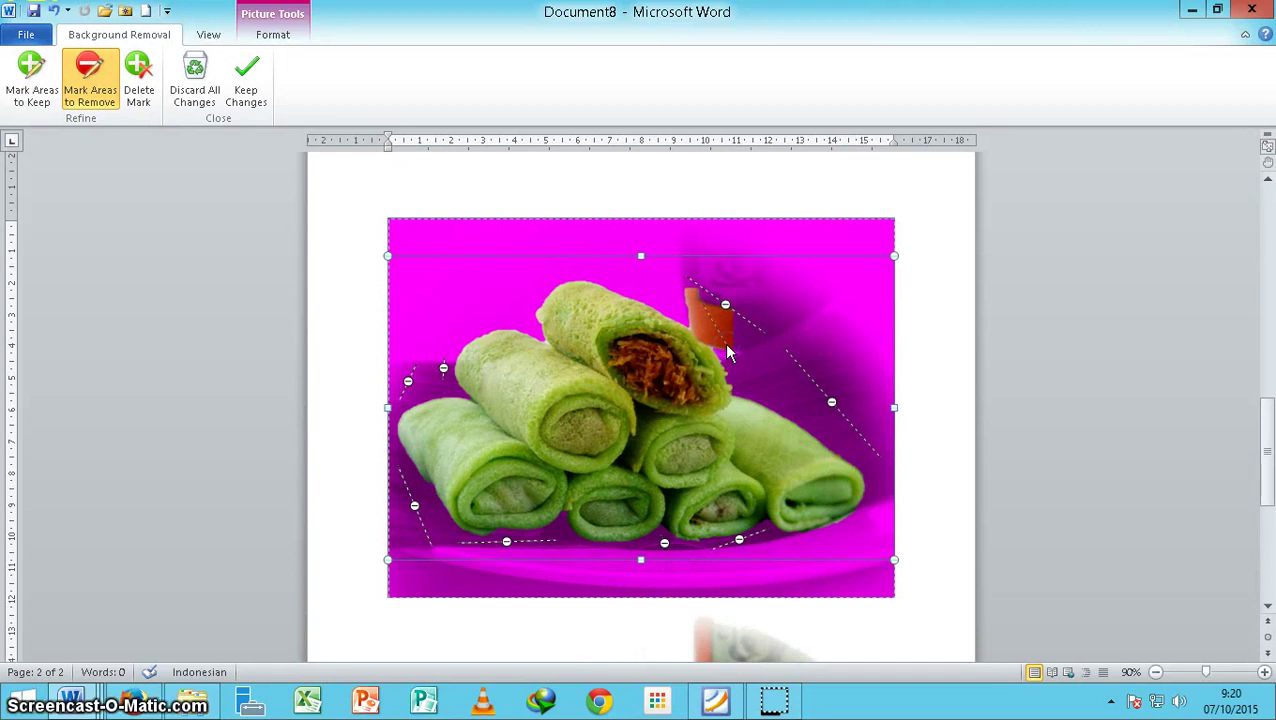
left_click(245, 78)
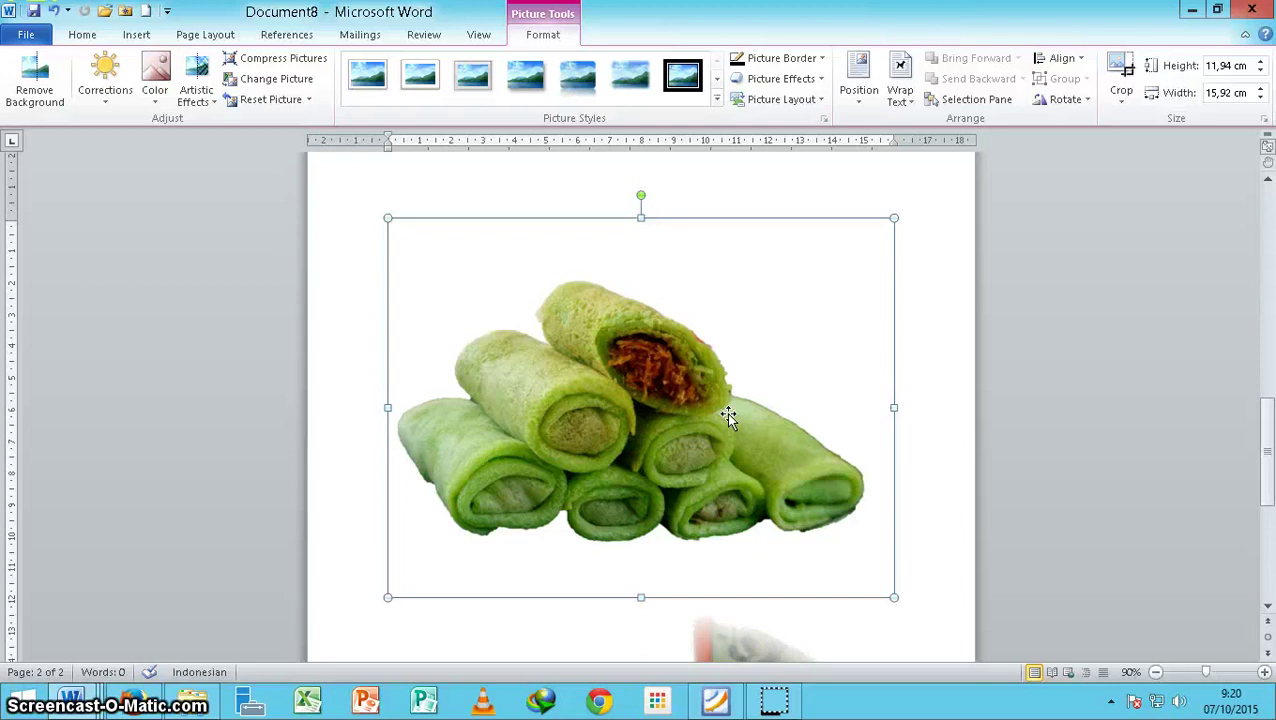
scroll(836, 390, "up", 1)
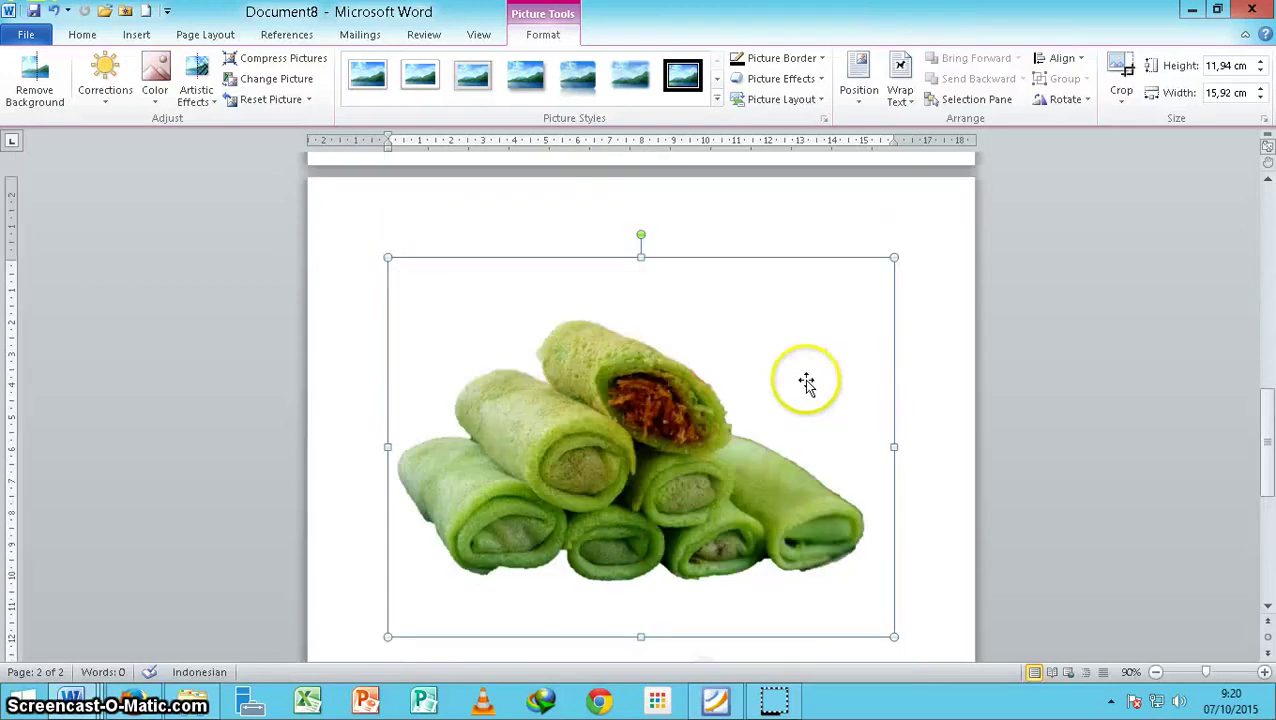
- Draw a rounded rectangle across the top of the food photo
left_click(134, 34)
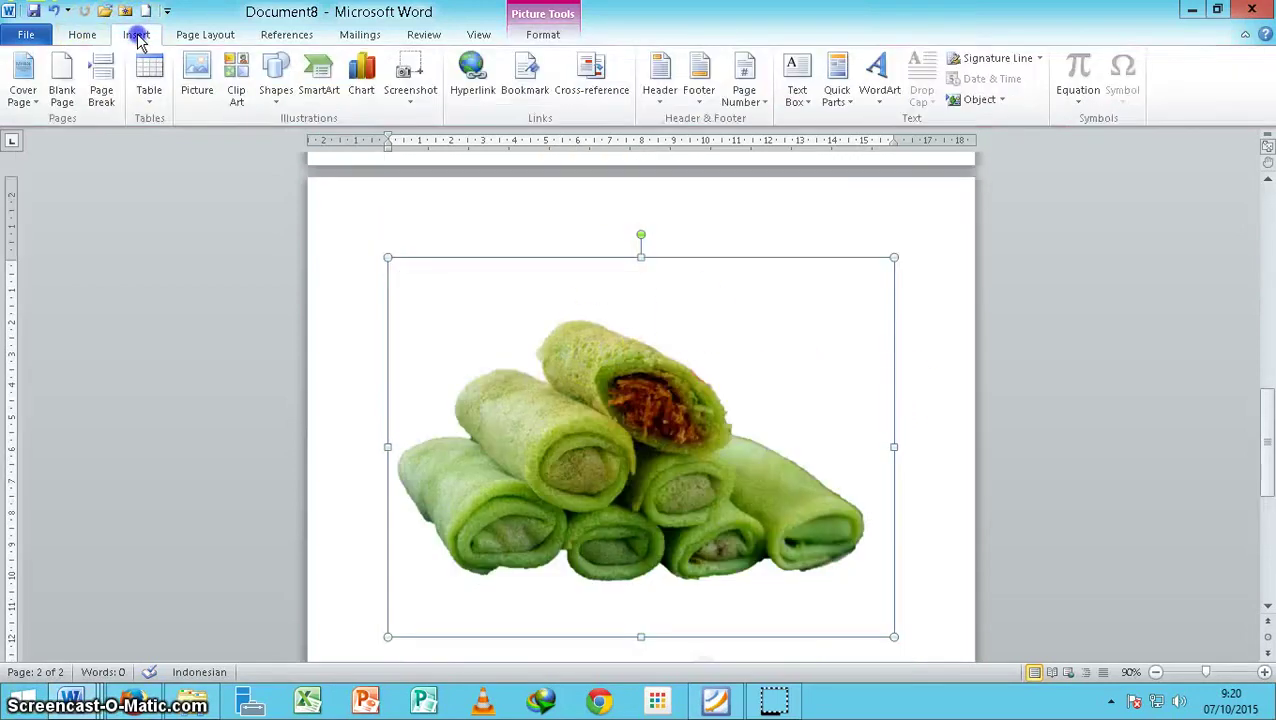
left_click(276, 92)
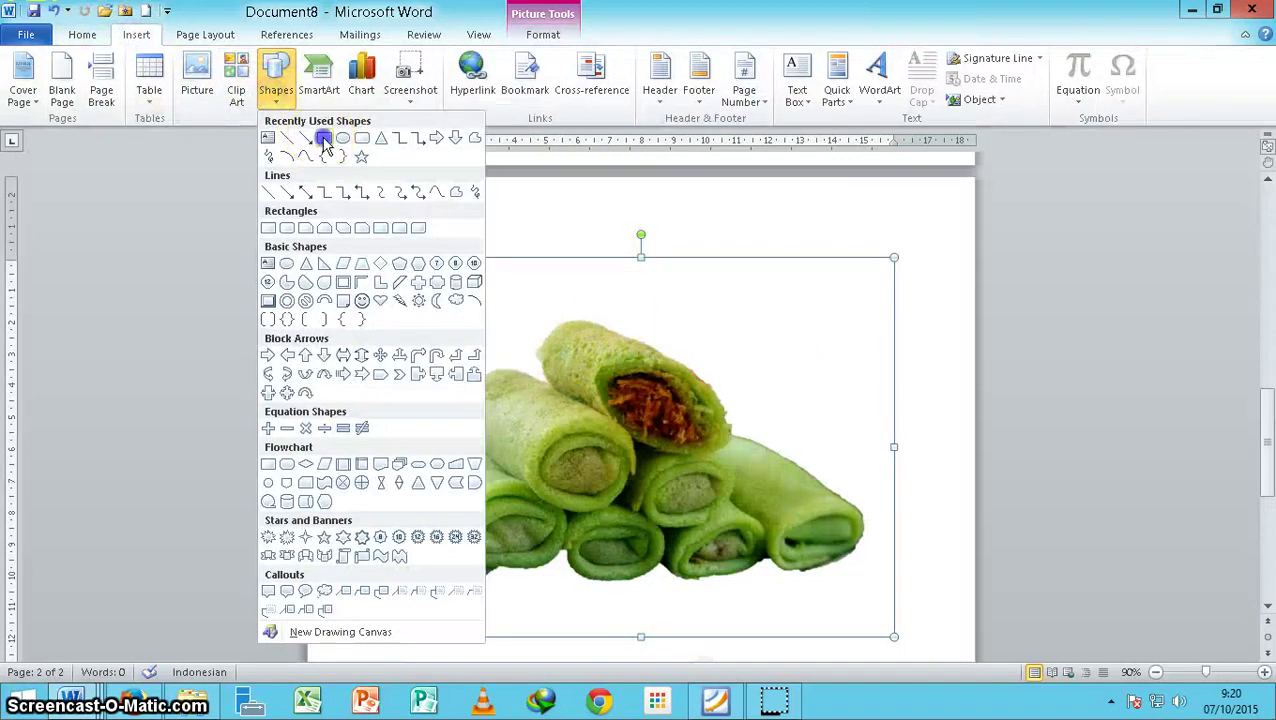
left_click(324, 138)
left_click(276, 92)
left_click(362, 139)
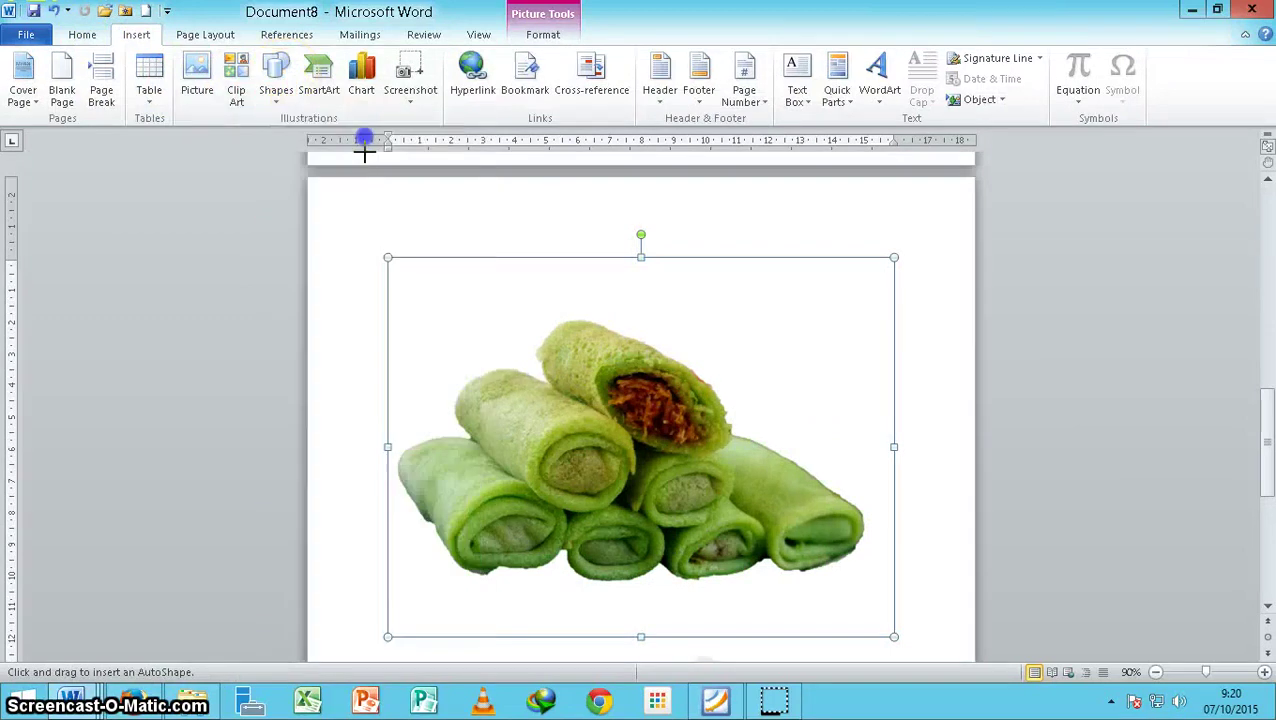
left_click_drag(339, 221, 927, 422)
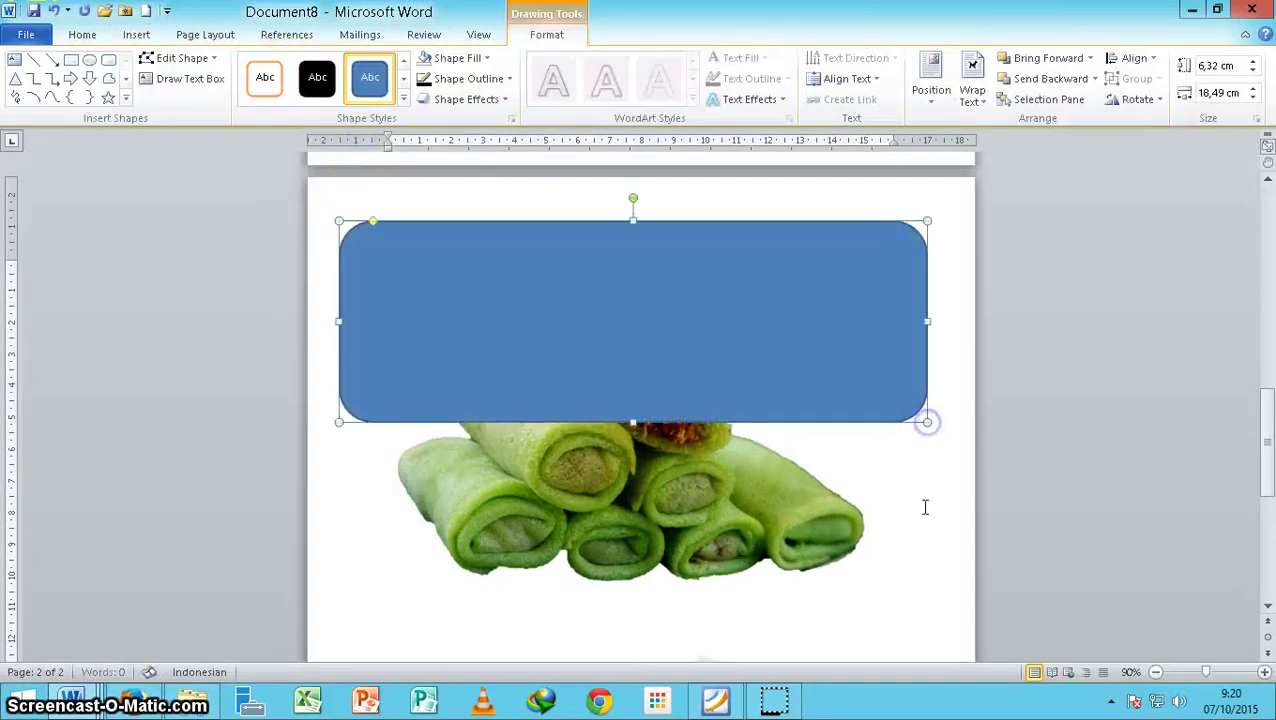
- Select the food picture and bring up its text wrapping options
left_click(754, 506)
right_click(742, 500)
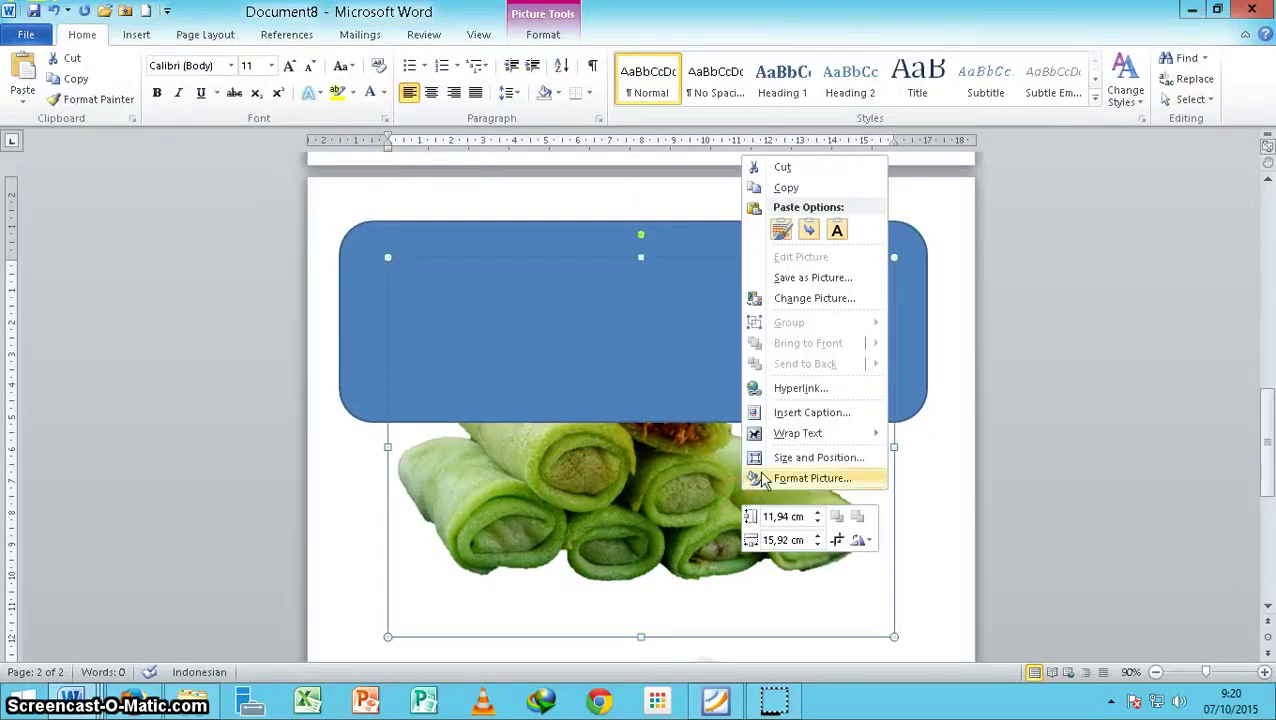
left_click(661, 479)
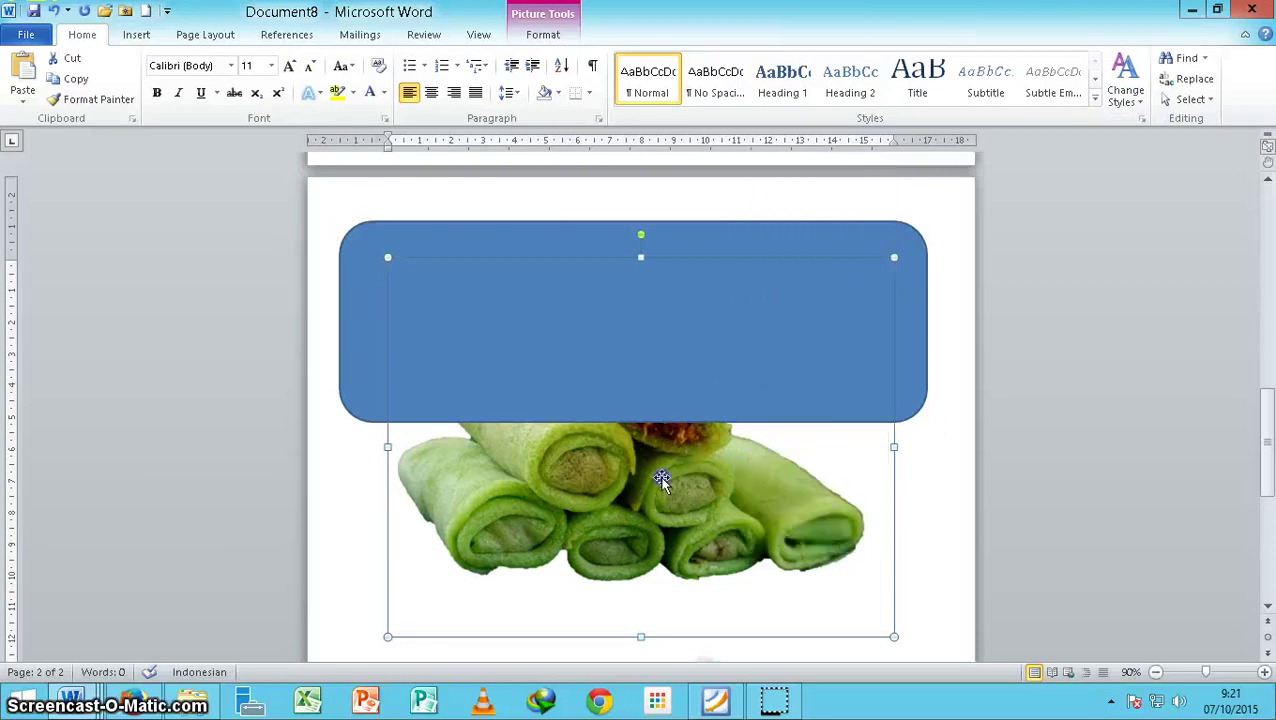
right_click(664, 492)
left_click(666, 497)
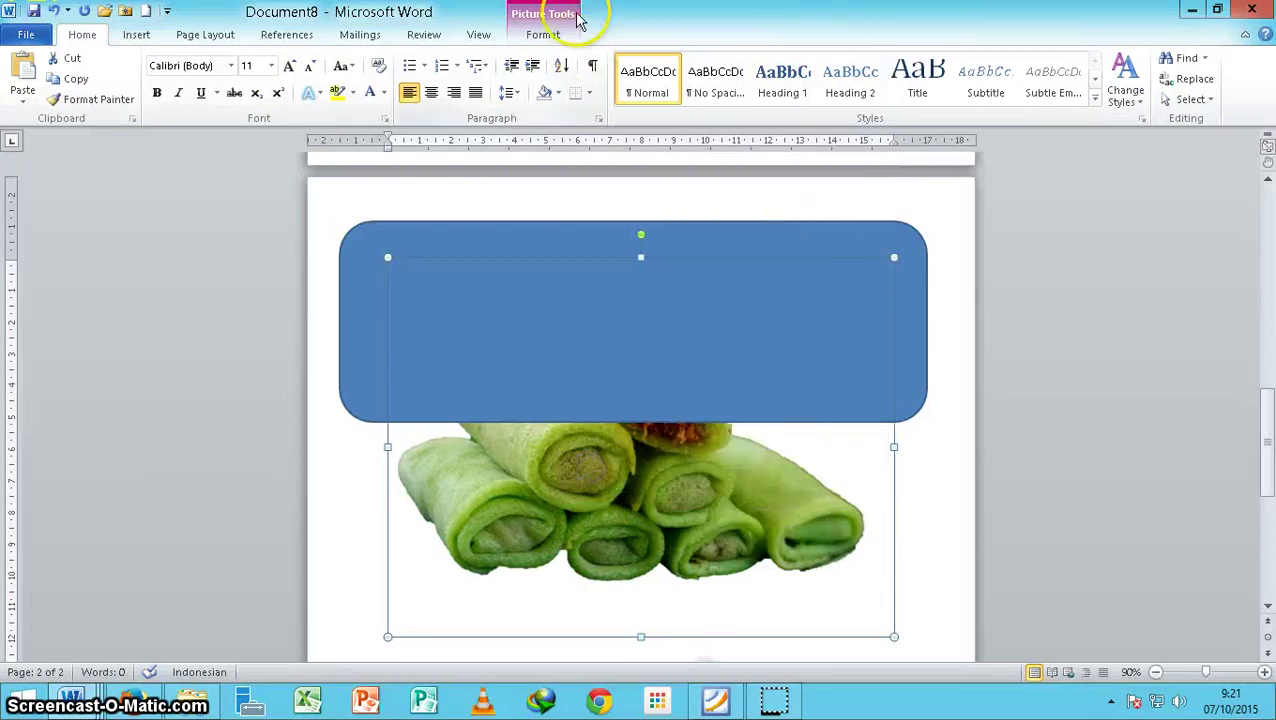
left_click(555, 38)
left_click(903, 95)
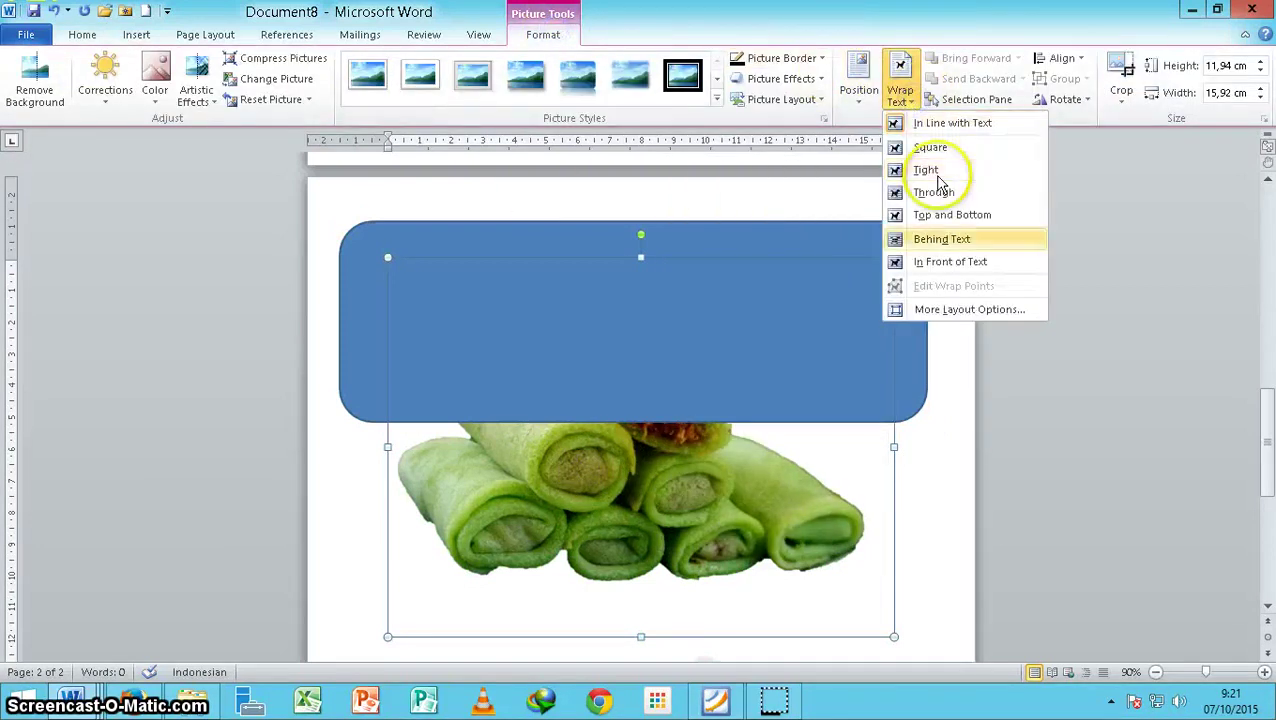
- Float the food picture in front of text and shrink it
left_click(955, 262)
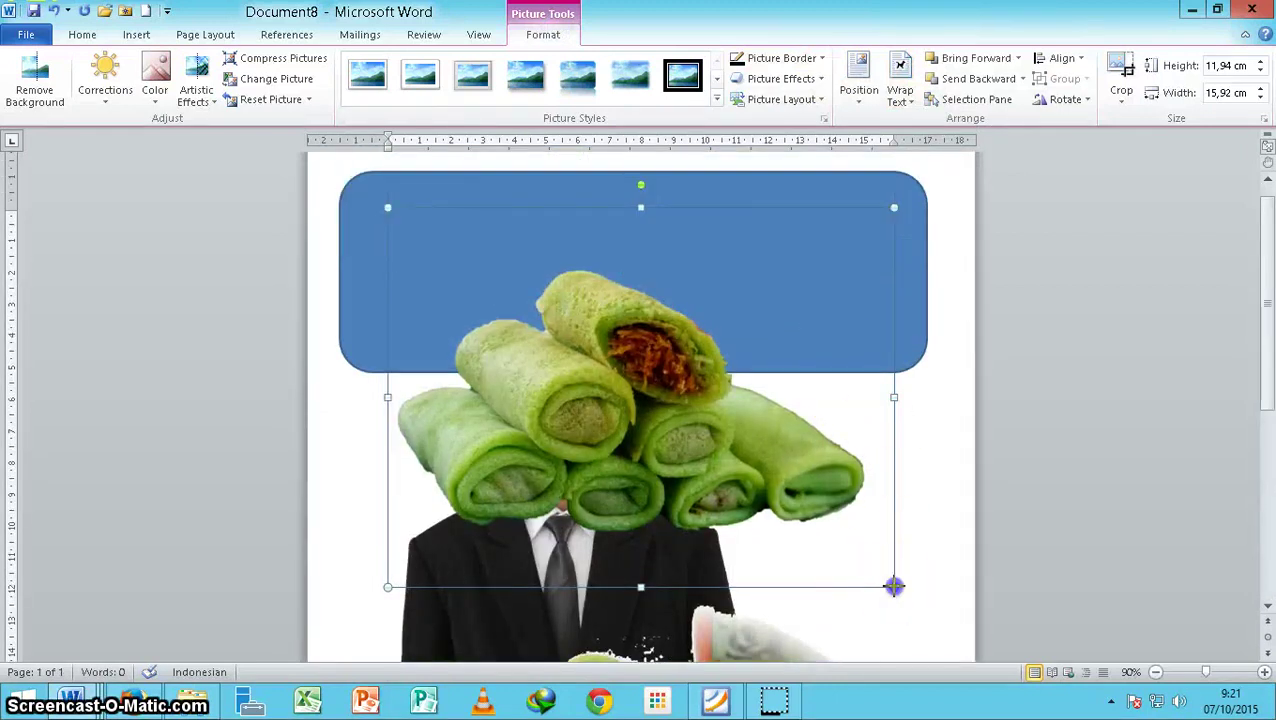
mouse_move(893, 586)
left_mouse_down()
mouse_move(669, 335)
mouse_move(649, 341)
left_mouse_up()
left_click(632, 450)
left_click(706, 413)
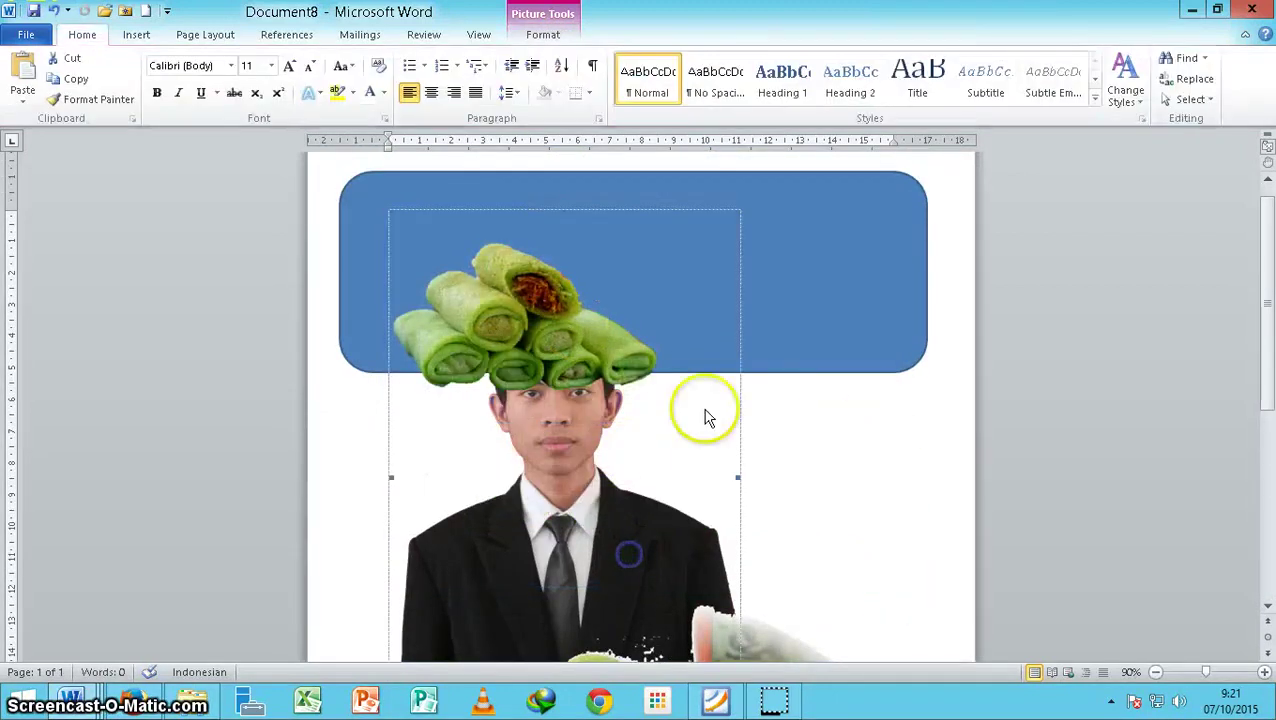
- Put the portrait behind text, shrink it to 5.58 × 3.67 cm, and fit both pictures into the banner
double_click(662, 450)
left_click(515, 80)
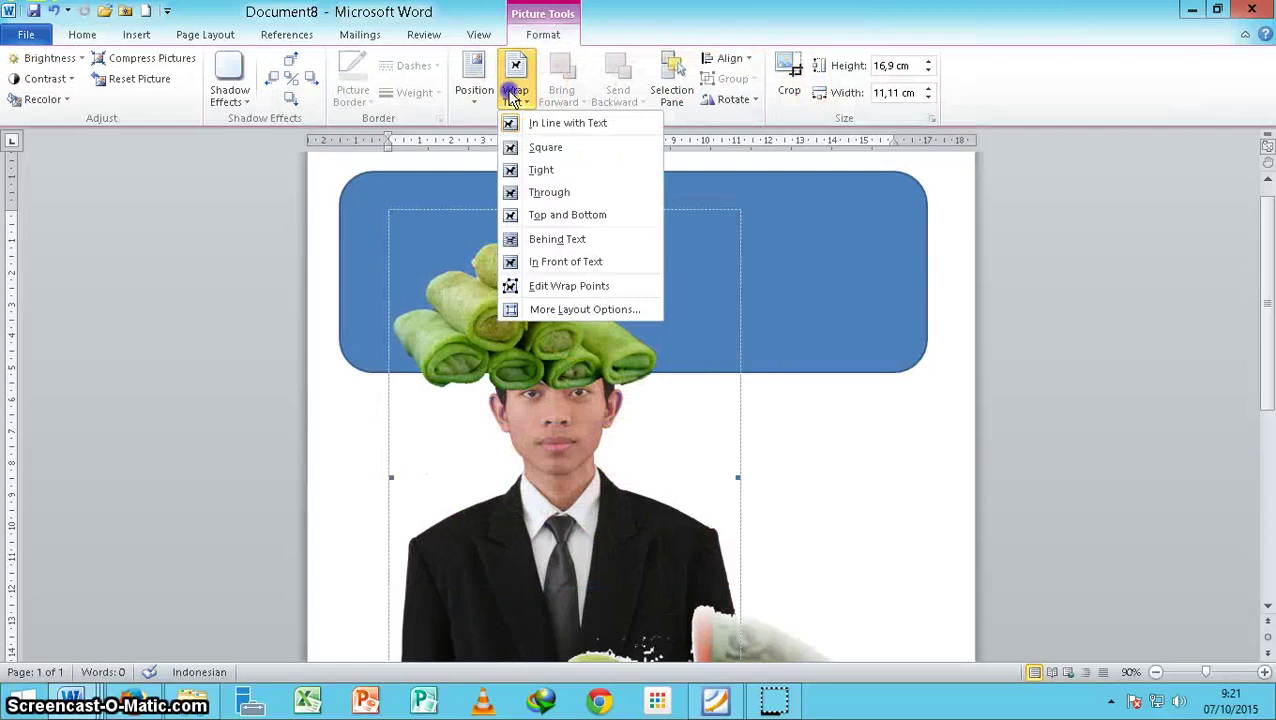
left_click(552, 239)
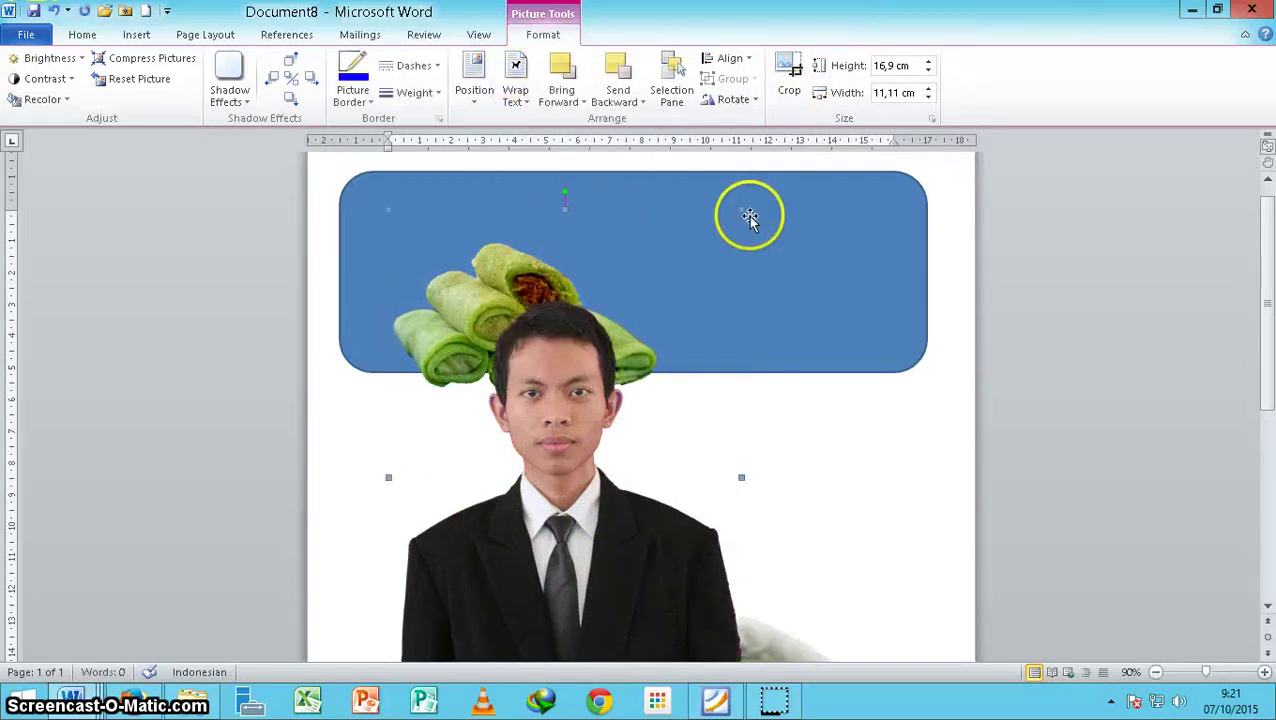
left_click_drag(743, 209, 582, 451)
left_click_drag(484, 510, 817, 264)
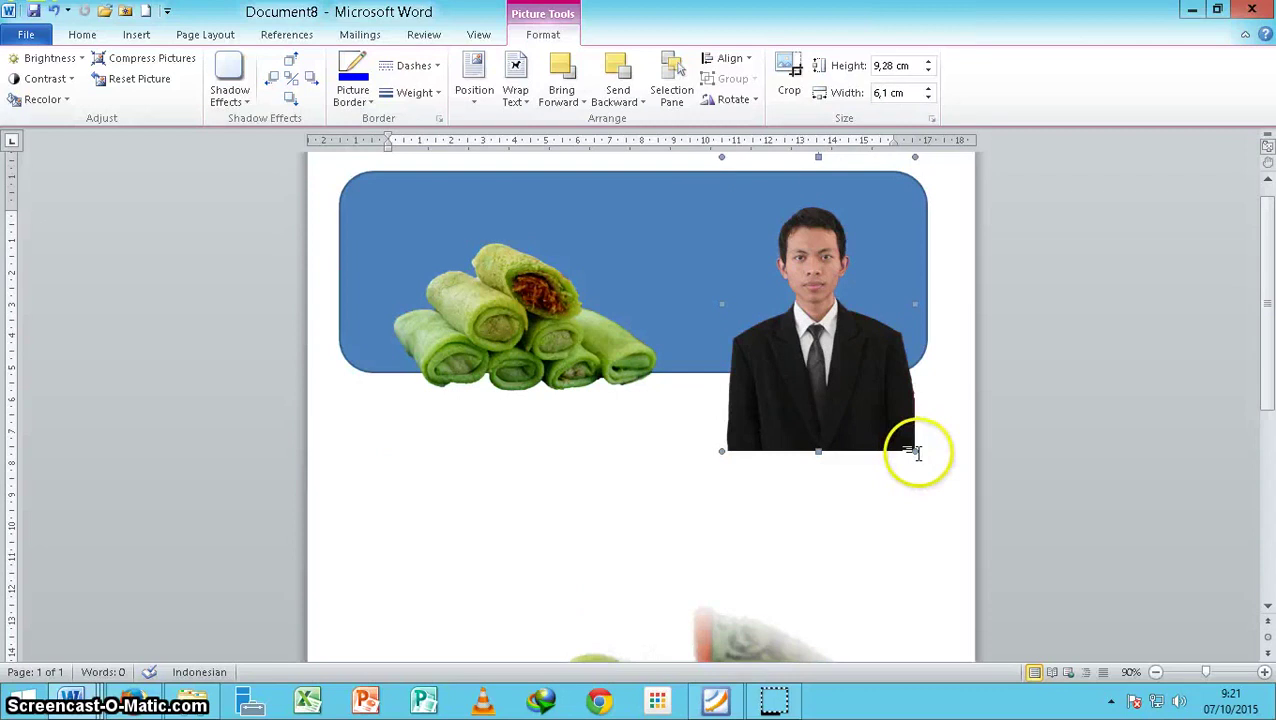
left_click_drag(804, 333, 804, 333)
left_click_drag(797, 276, 873, 315)
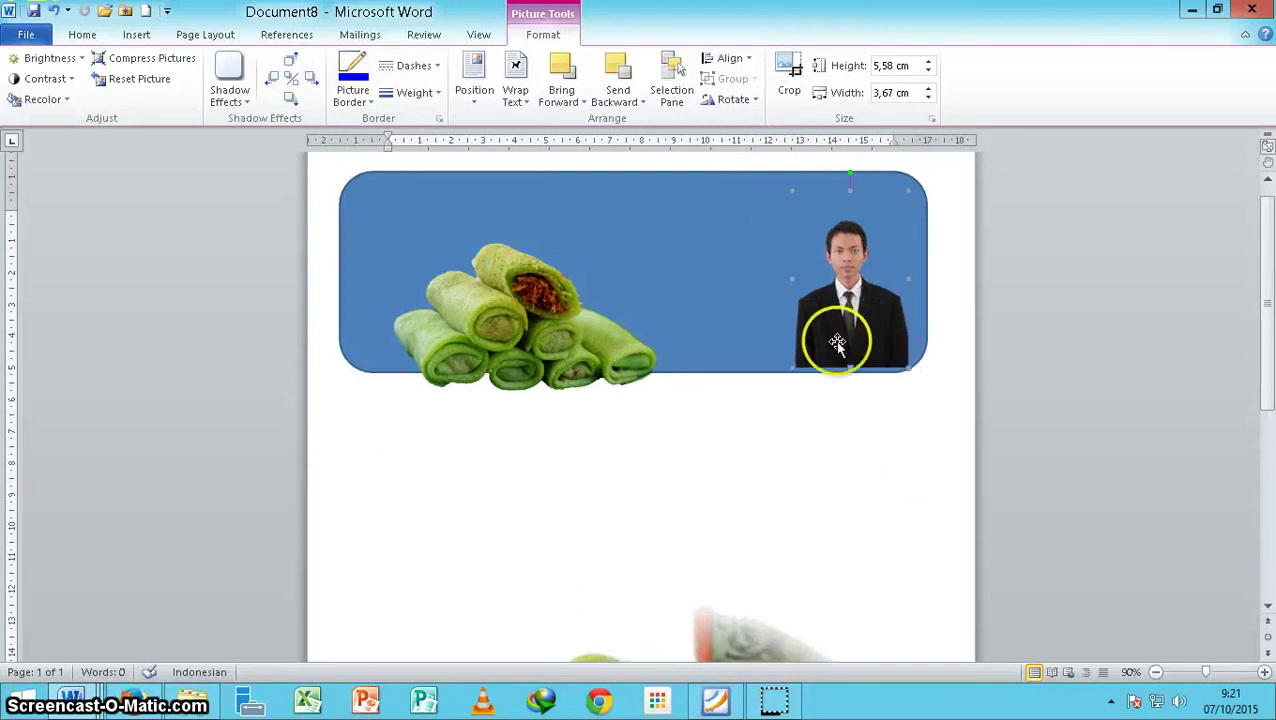
left_click_drag(615, 393, 615, 357)
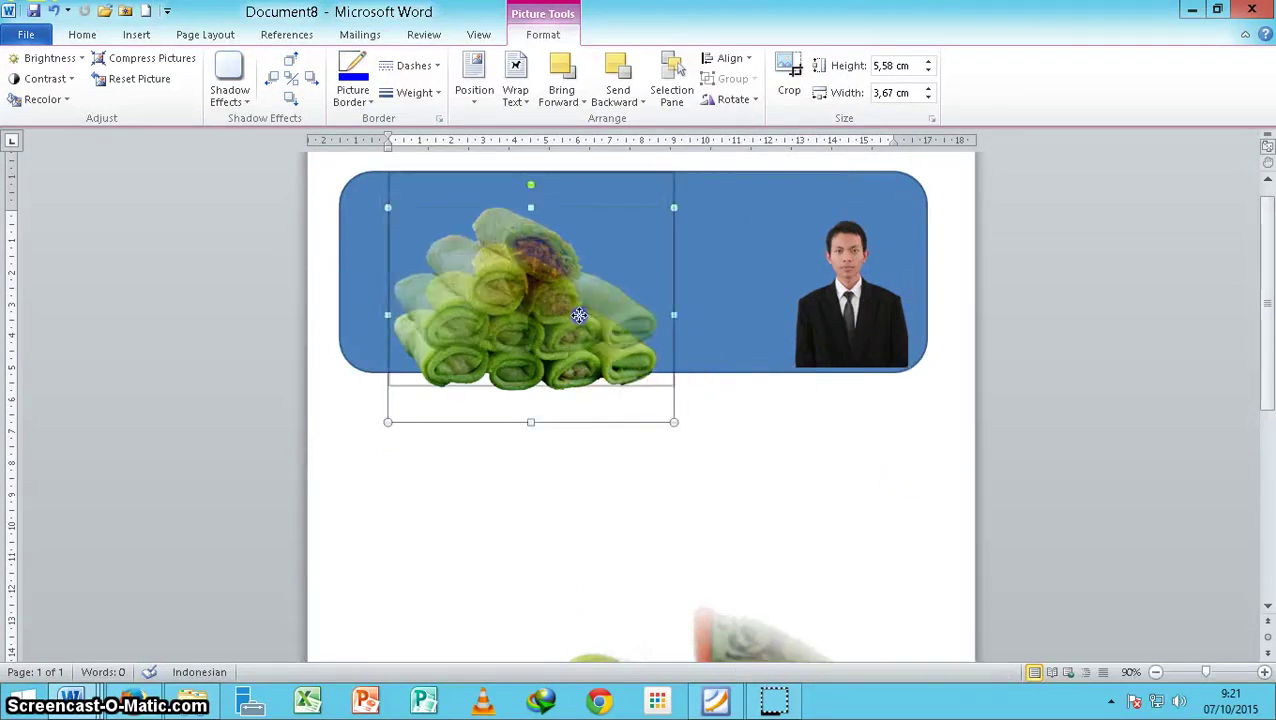
left_click(838, 323)
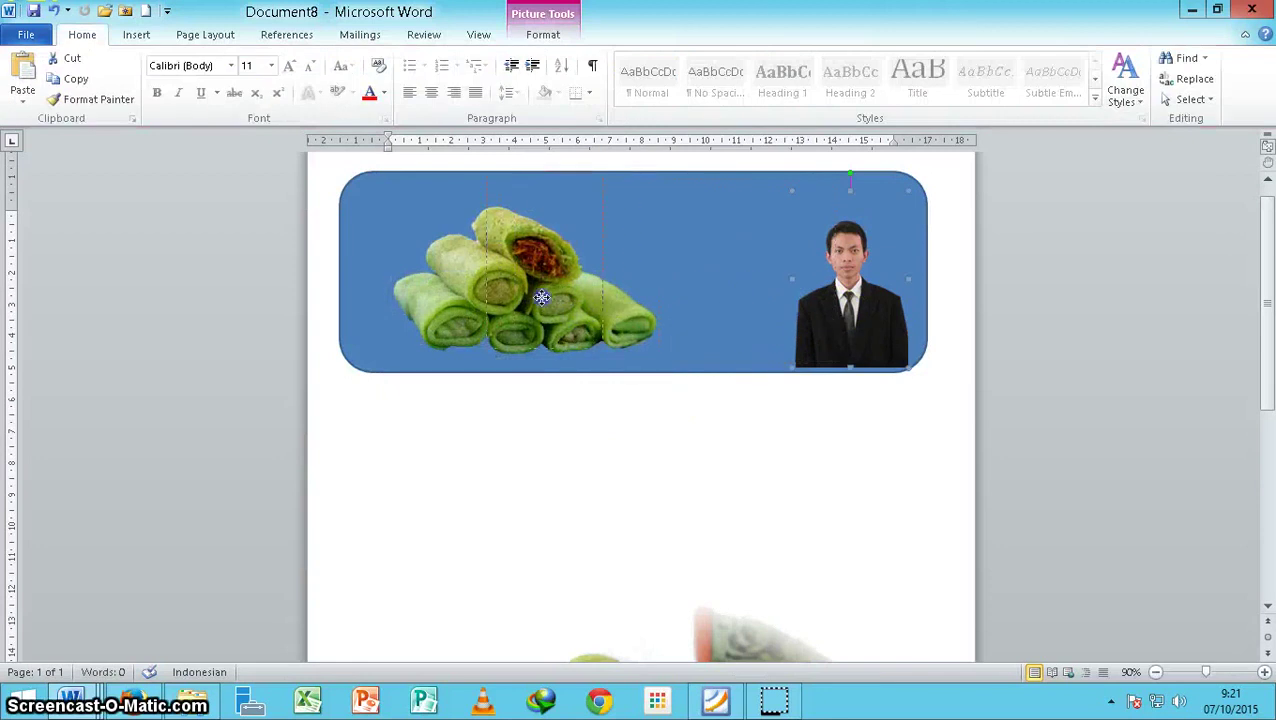
- Place the portrait at the banner's left end with the food photo overlapping it
left_click_drag(503, 320, 497, 313)
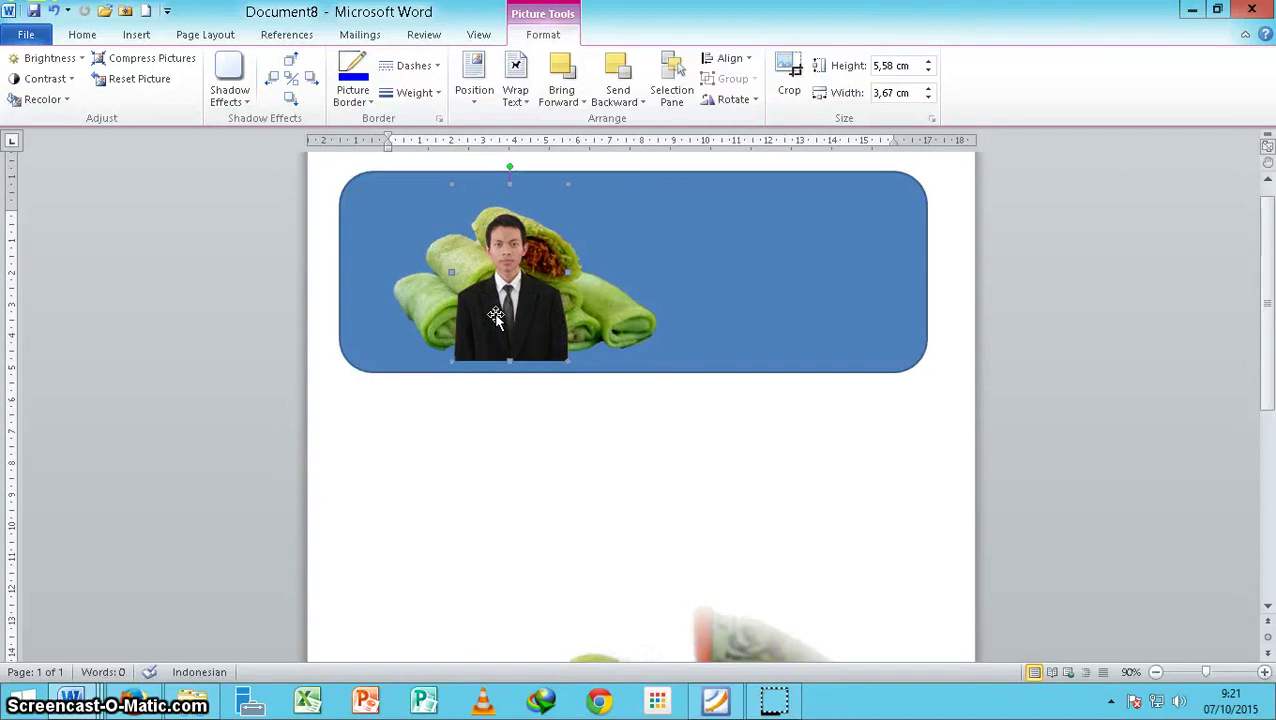
left_click_drag(486, 302, 487, 303)
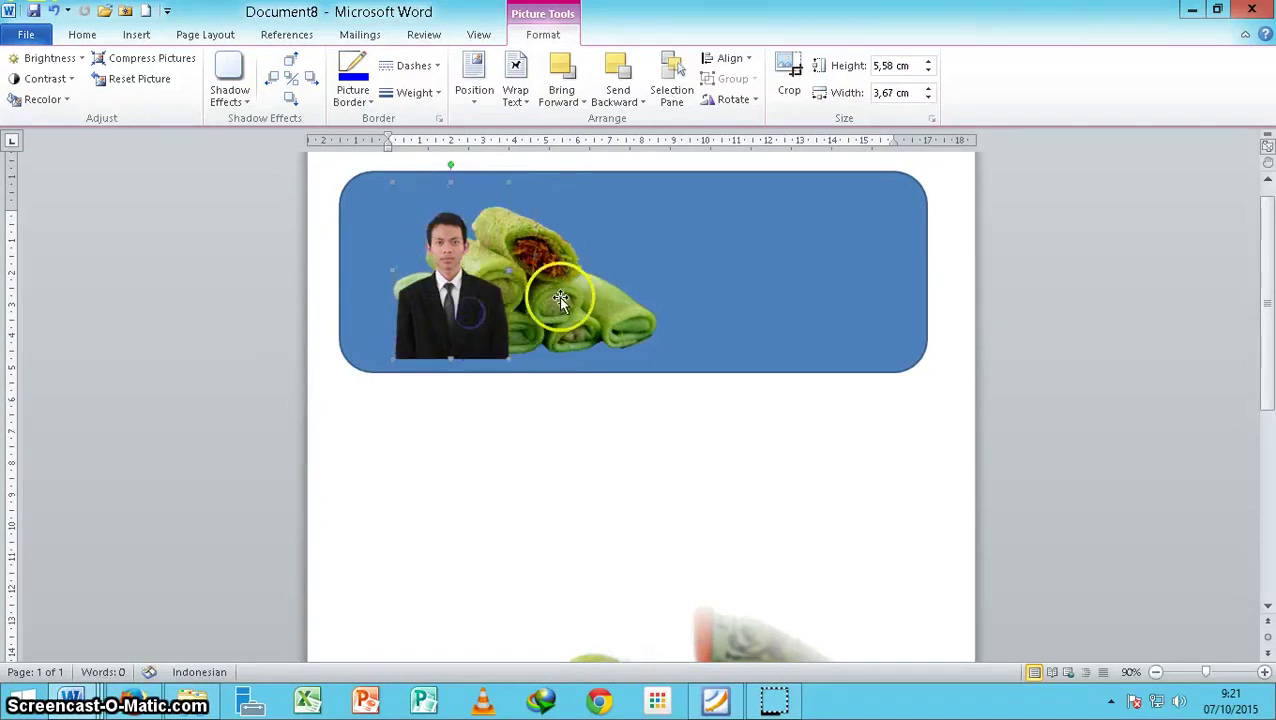
left_click_drag(561, 290, 555, 300)
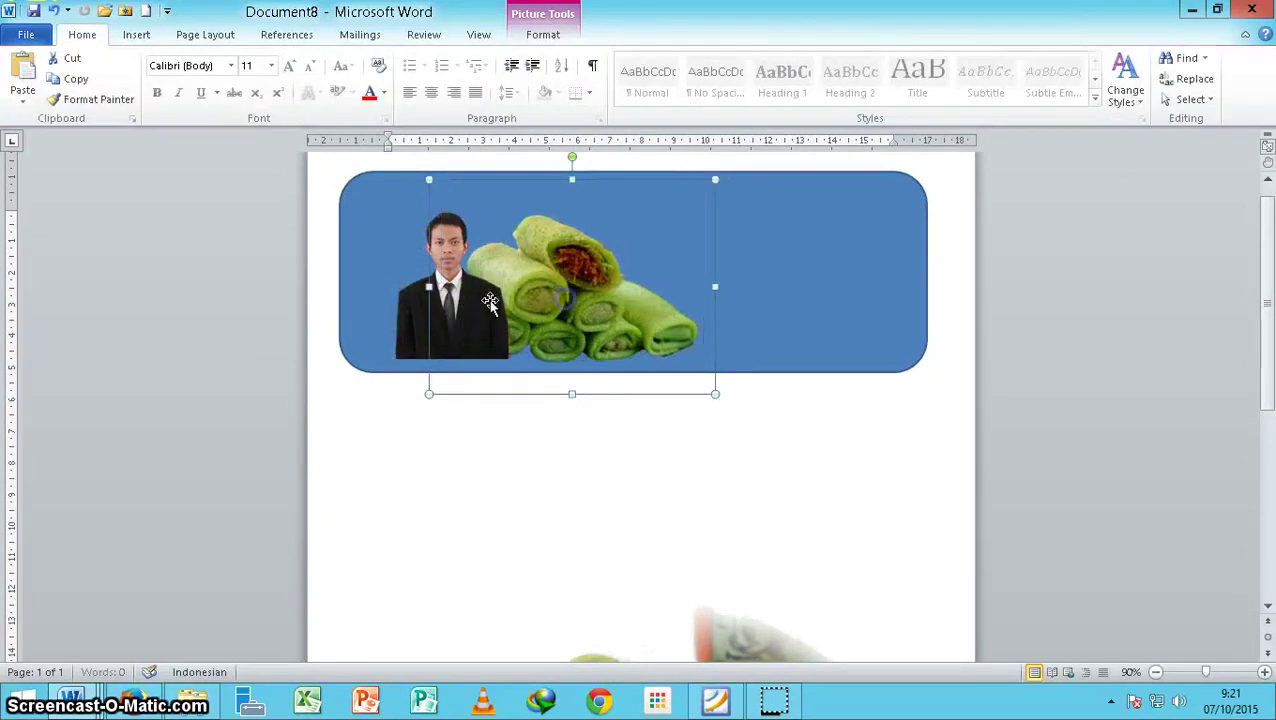
- Bring the food photo in front of the portrait
right_click(538, 297)
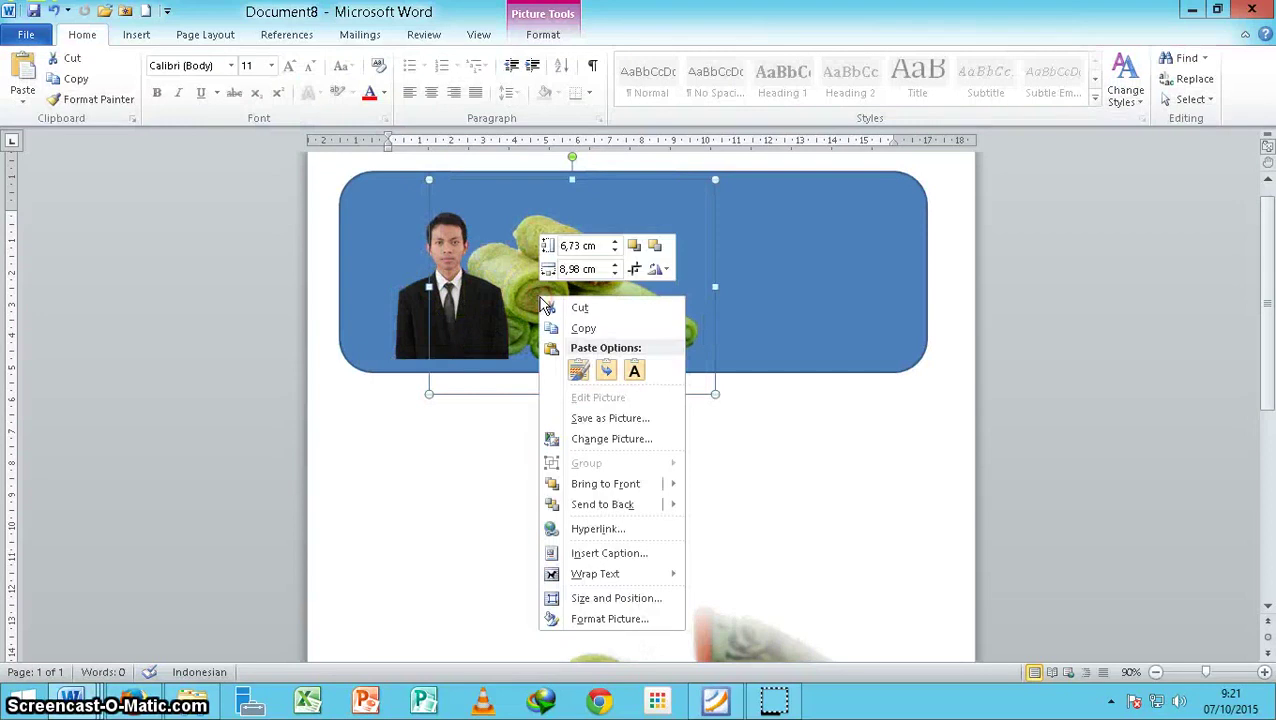
mouse_move(632, 506)
left_click(642, 489)
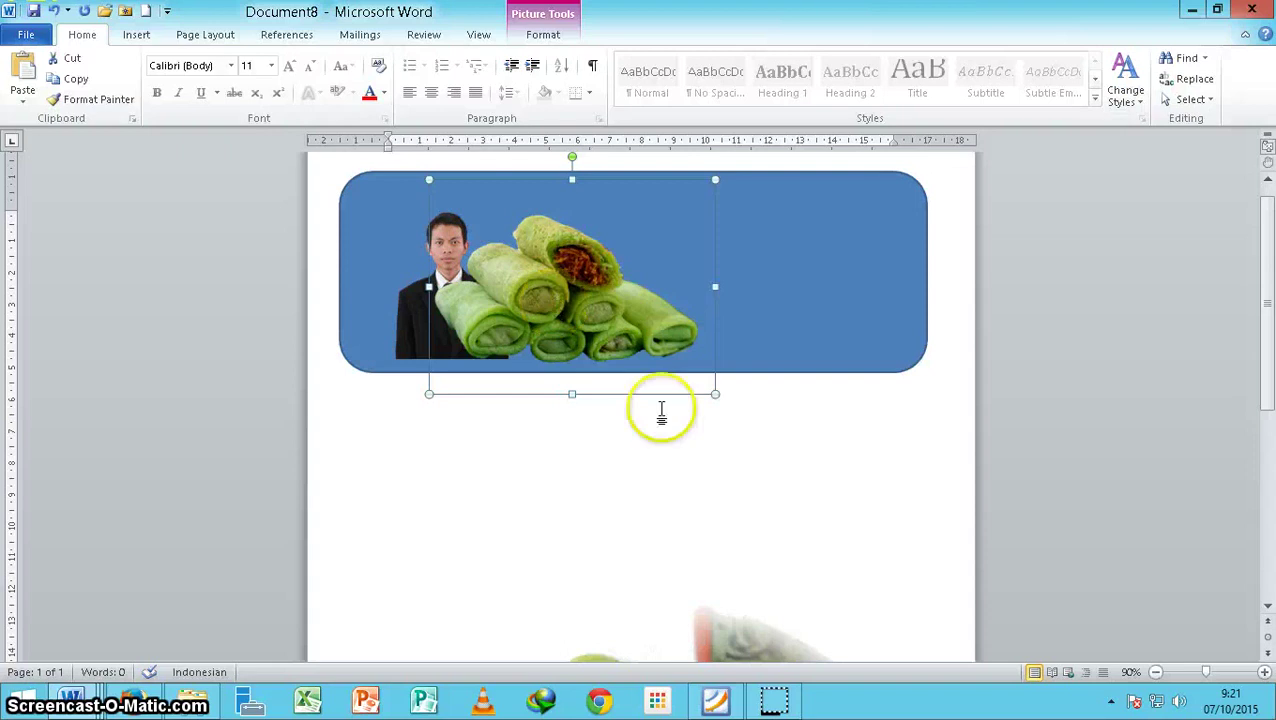
left_click(860, 295)
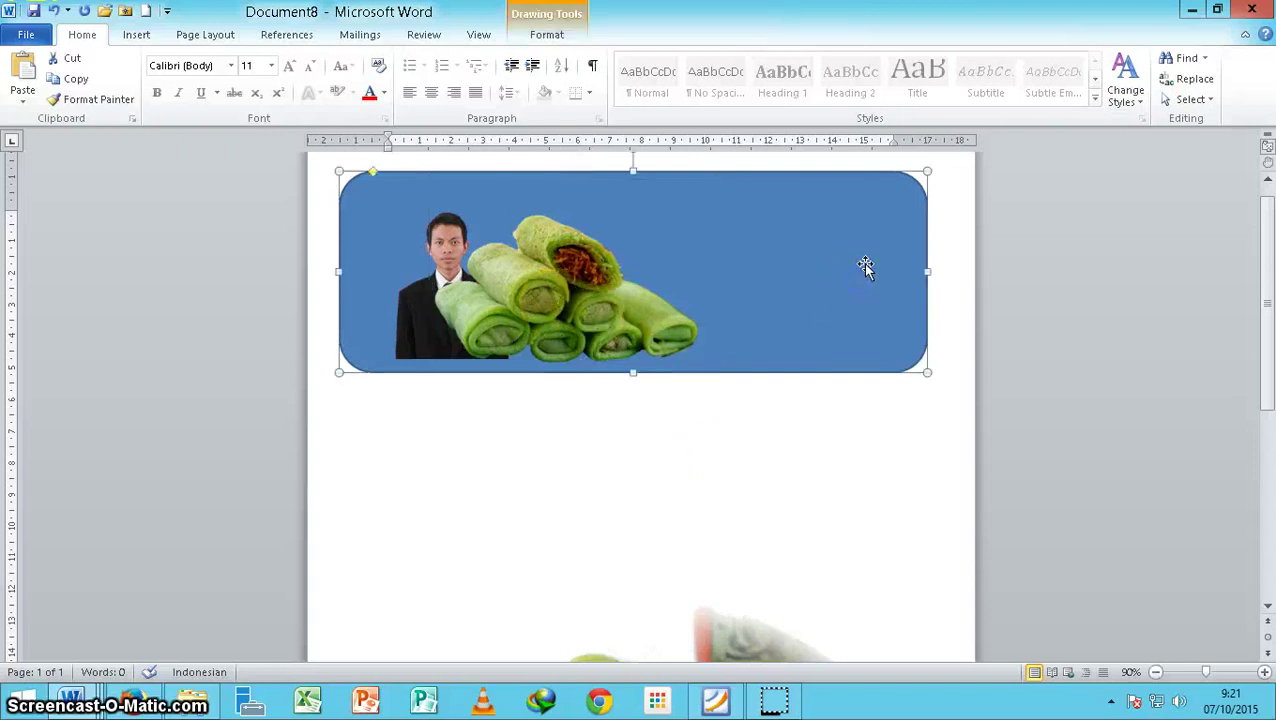
- Switch the banner's fill to gradient fill in Format Shape
double_click(878, 234)
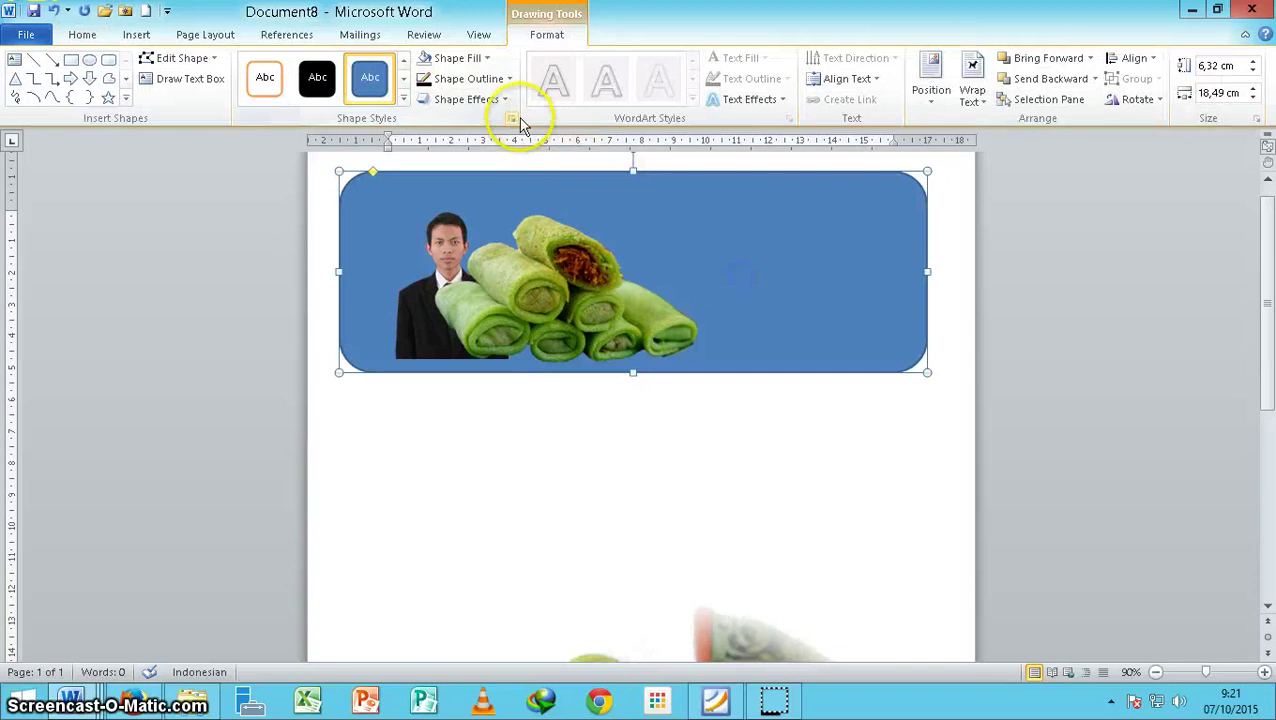
right_click(859, 303)
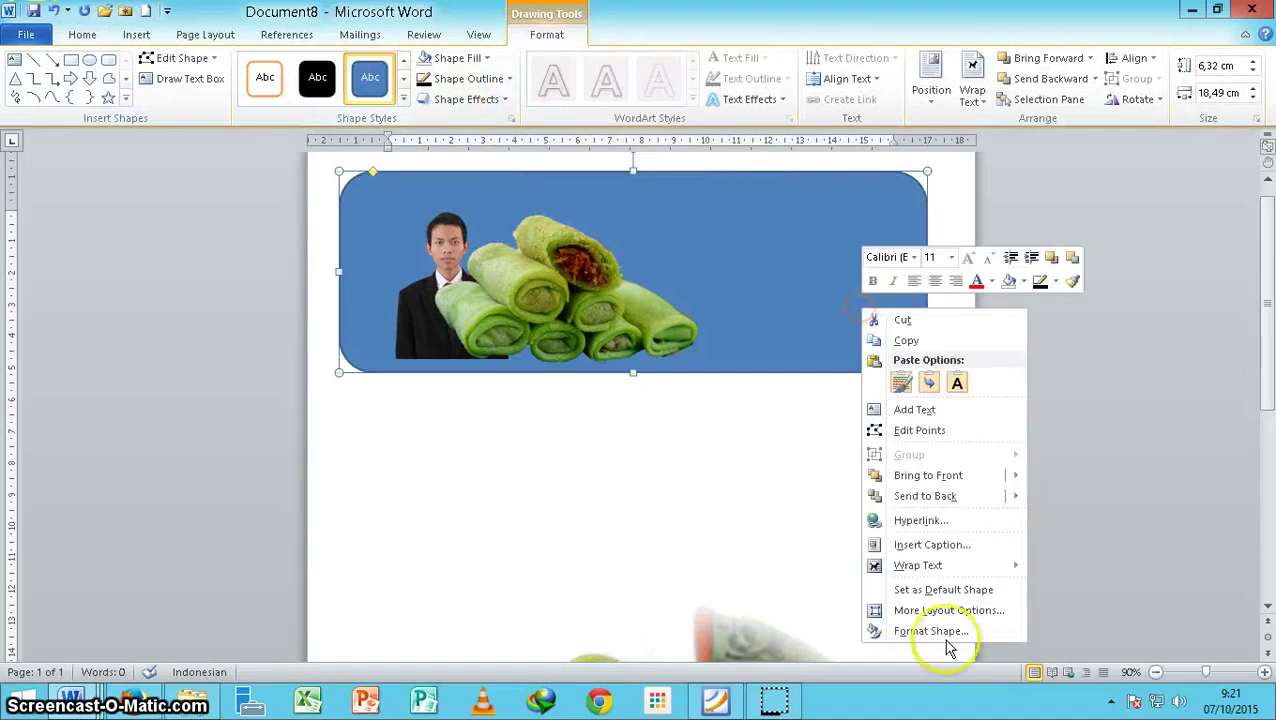
left_click(511, 117)
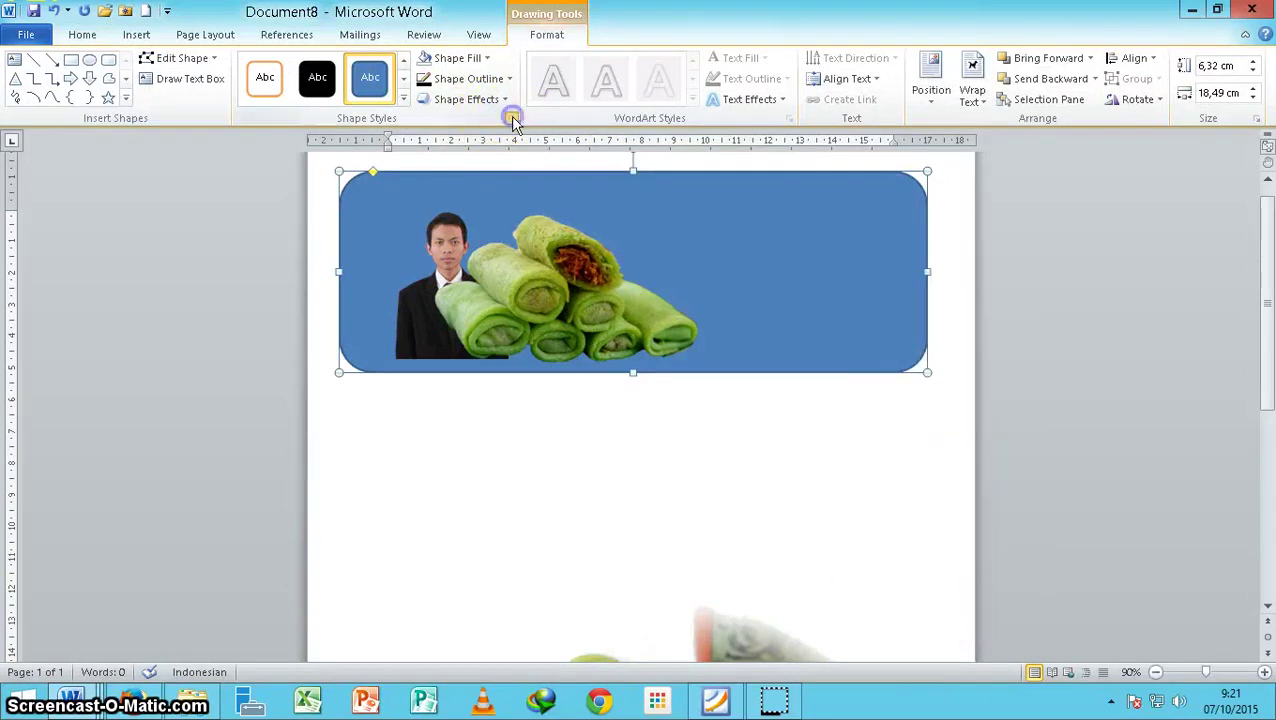
left_click(511, 117)
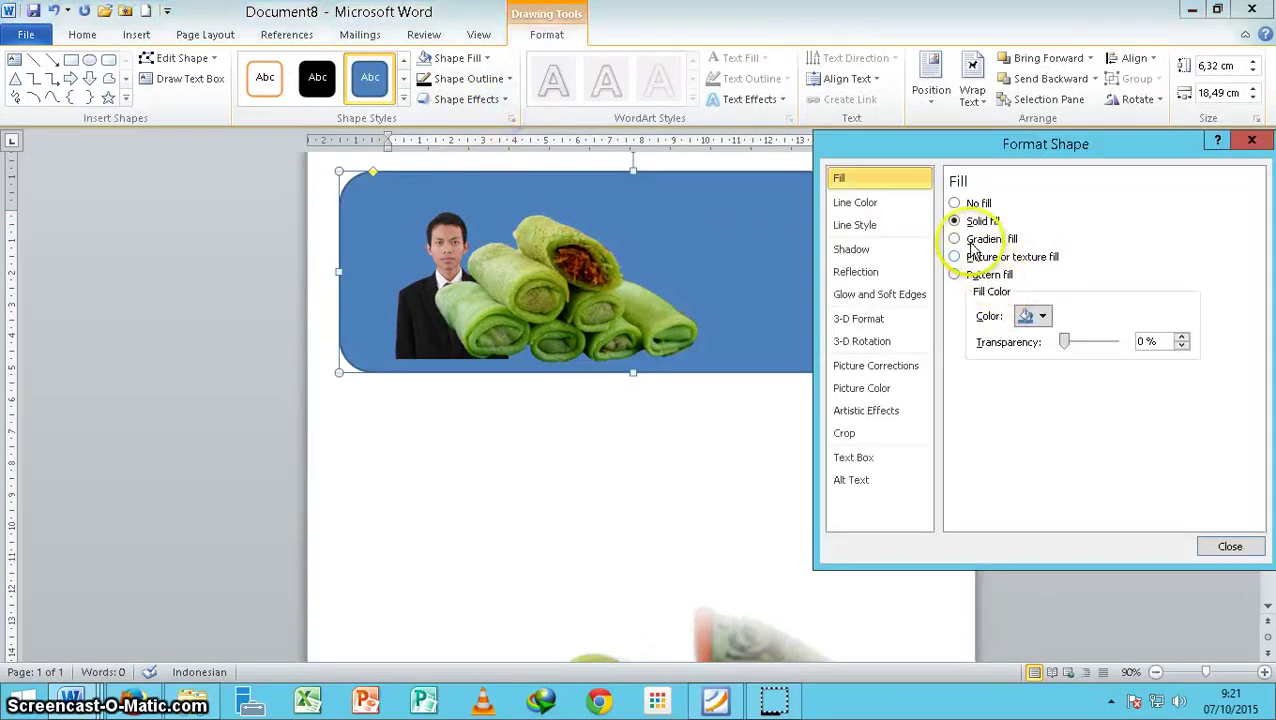
left_click(972, 242)
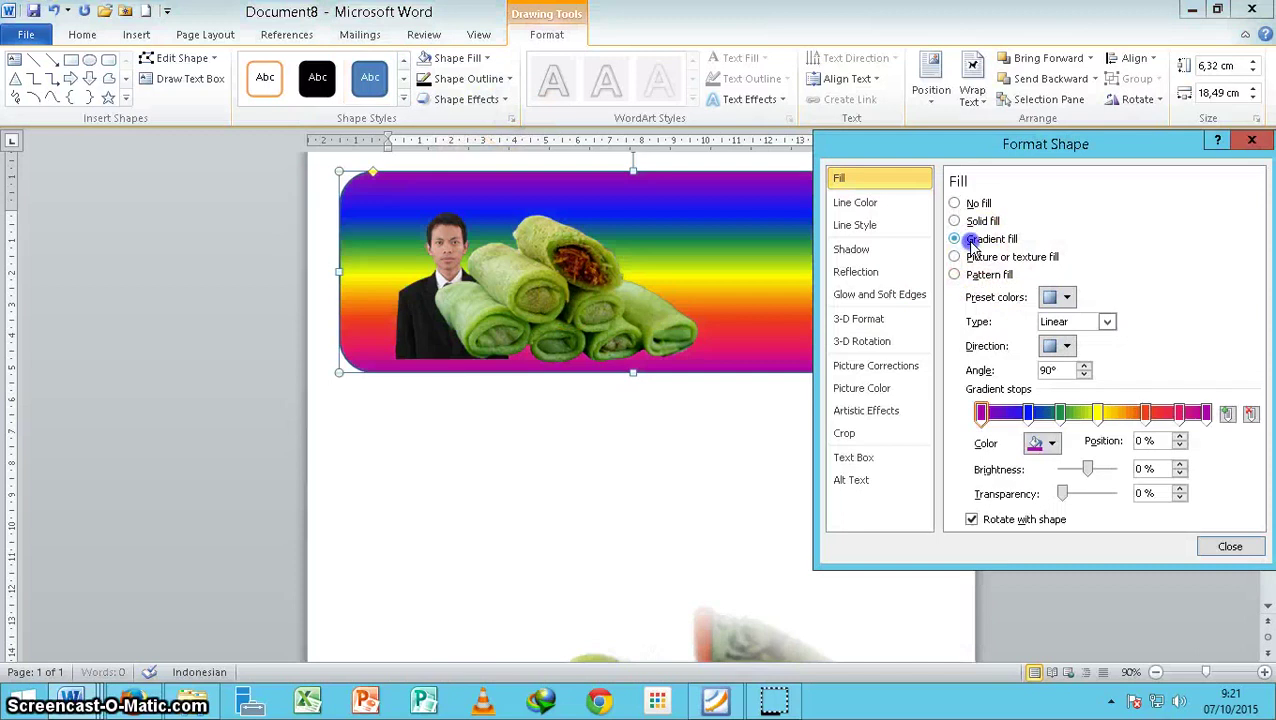
- Preview several preset gradients and apply the gold preset to the banner
left_click(1066, 298)
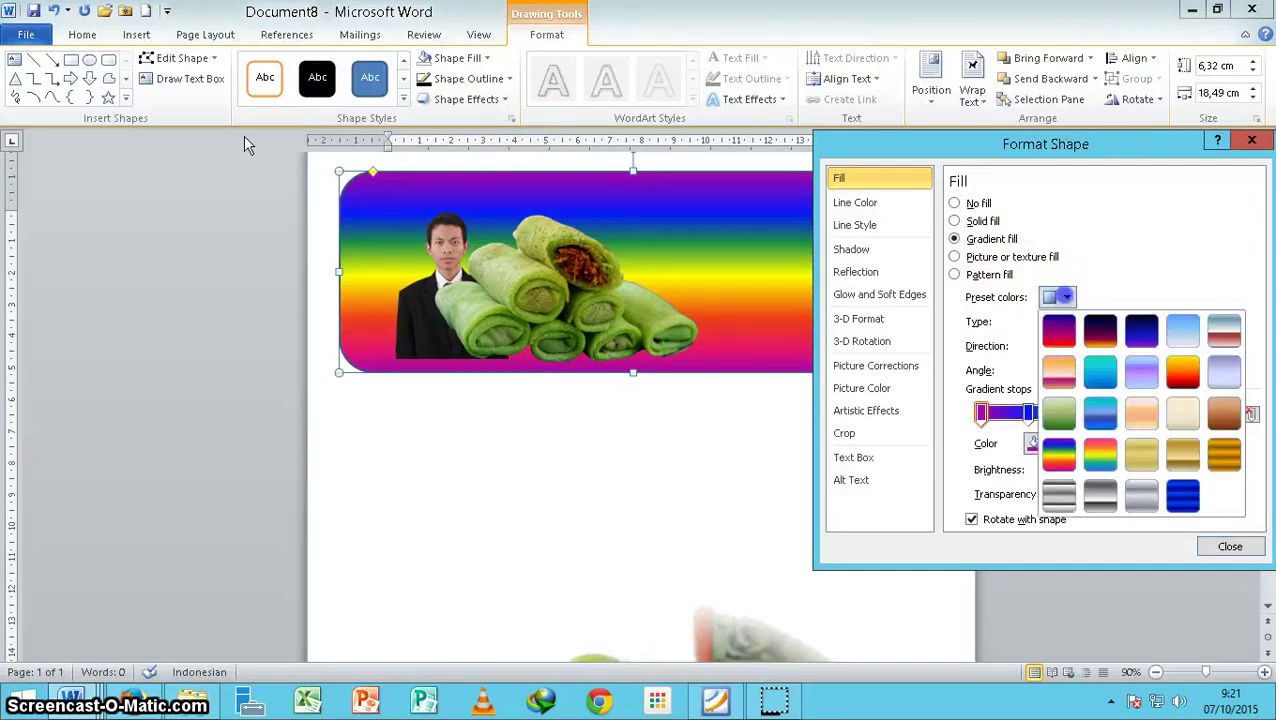
left_click(1224, 333)
left_click(1060, 298)
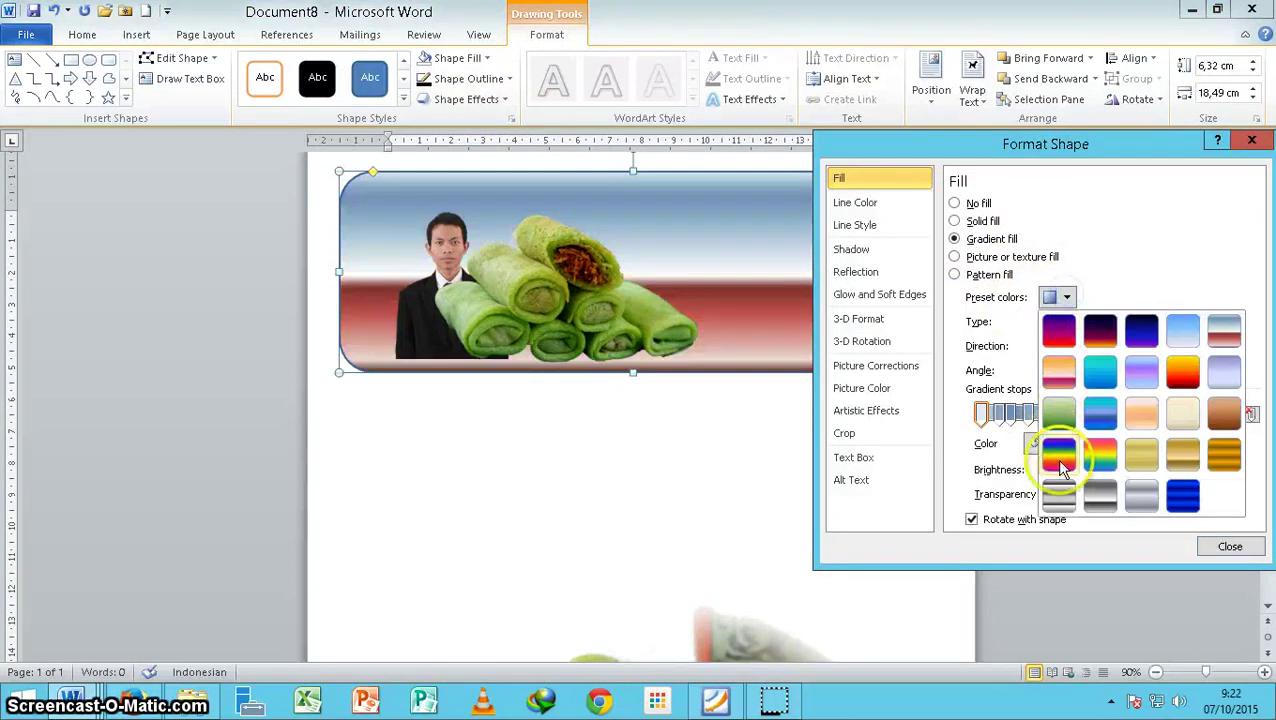
left_click(1054, 464)
left_click(1066, 298)
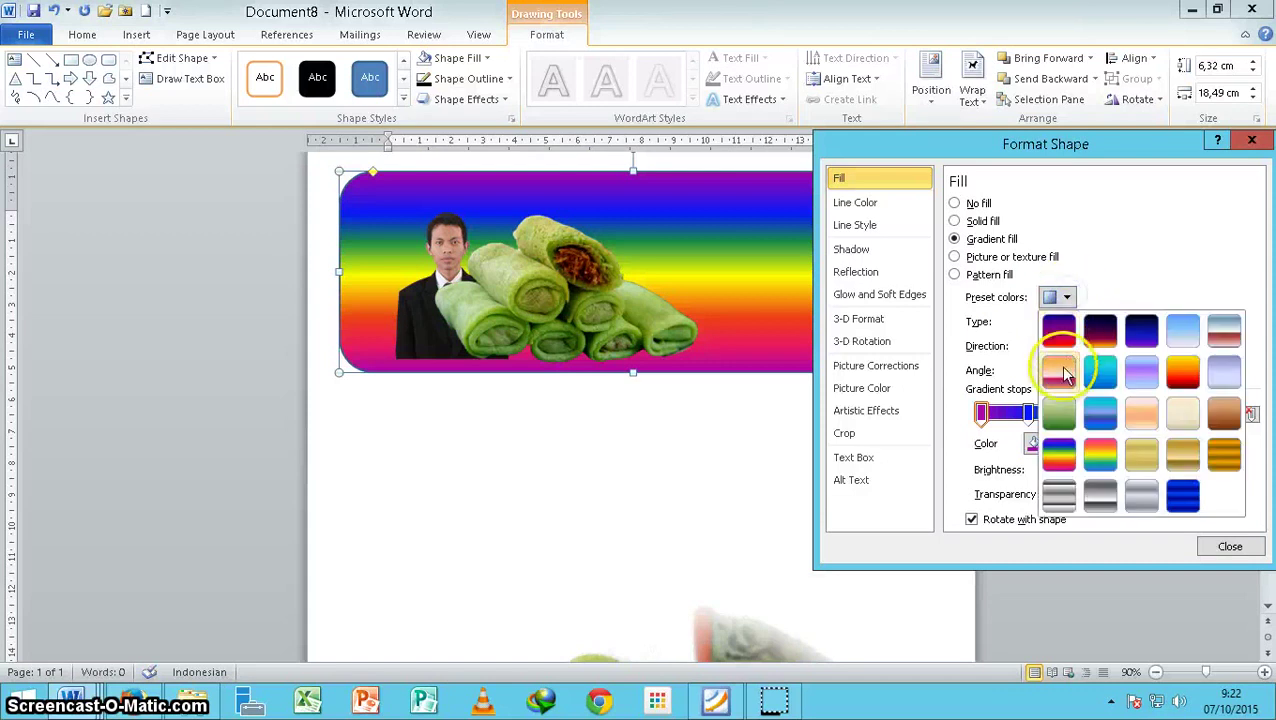
left_click(1058, 395)
left_click(1046, 298)
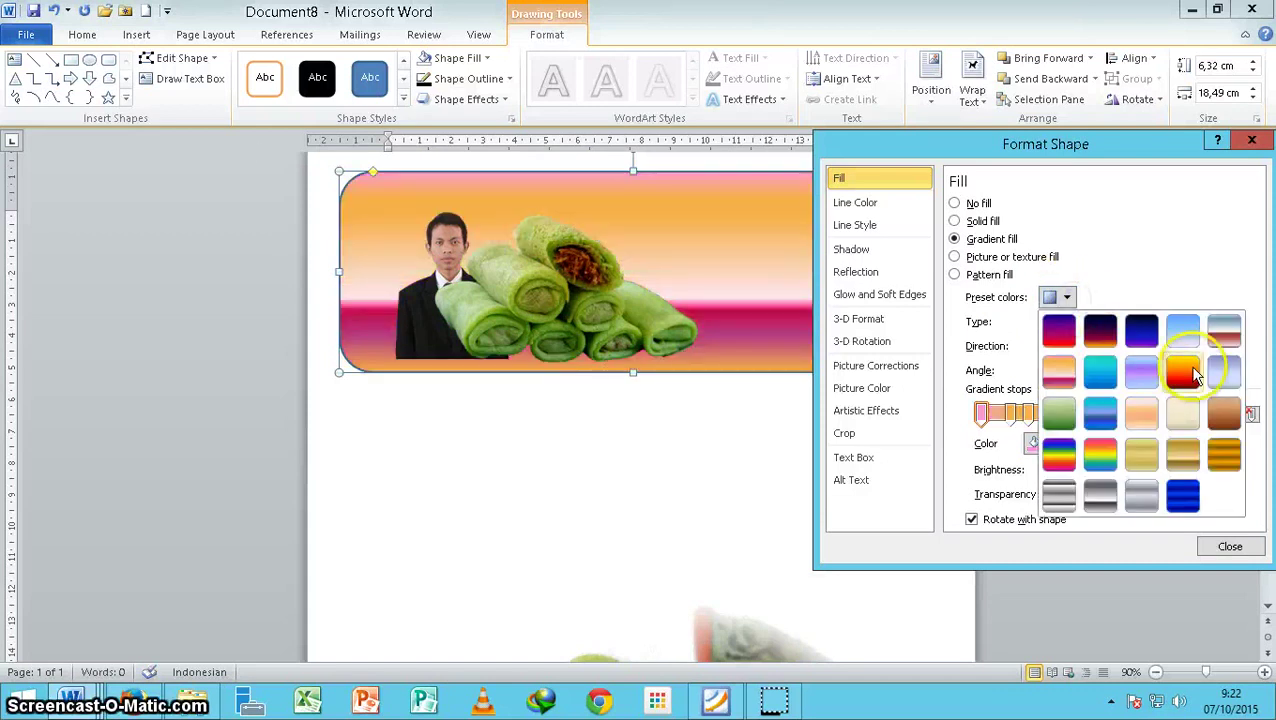
left_click(1224, 460)
- Set the gradient type to Path and delete the 28% and 58% gradient stops
left_click(1106, 322)
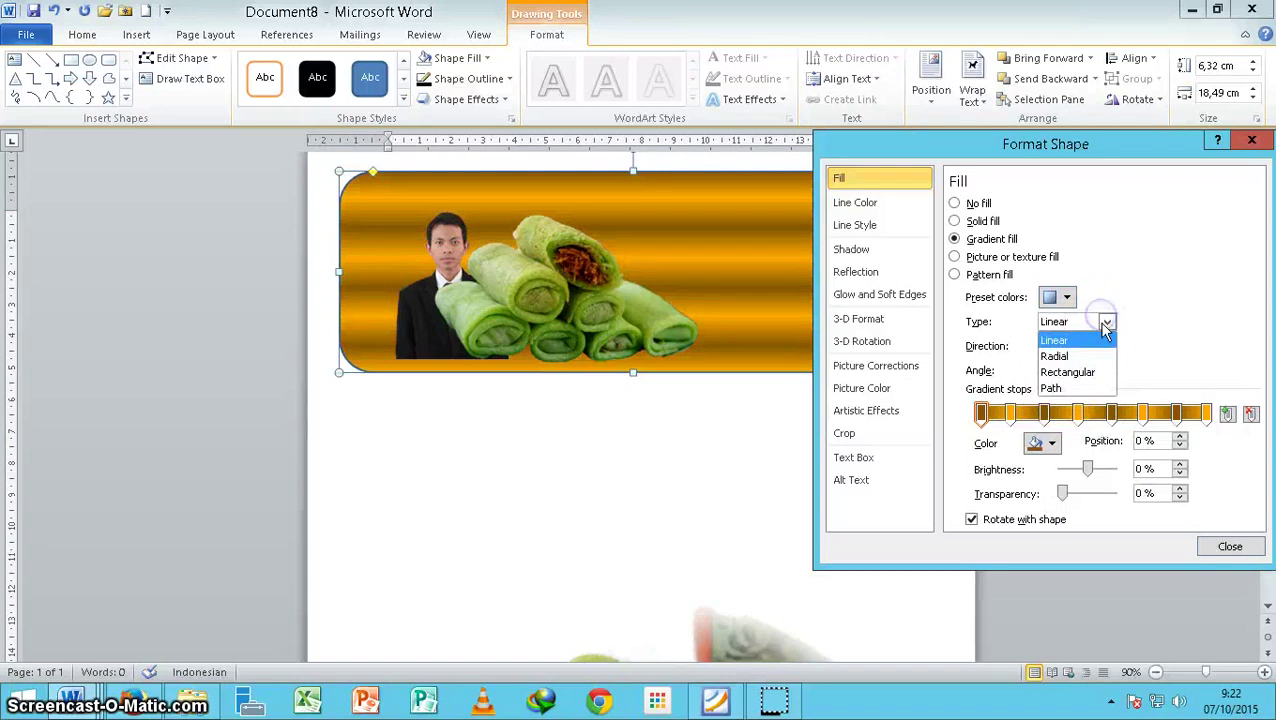
left_click(1070, 388)
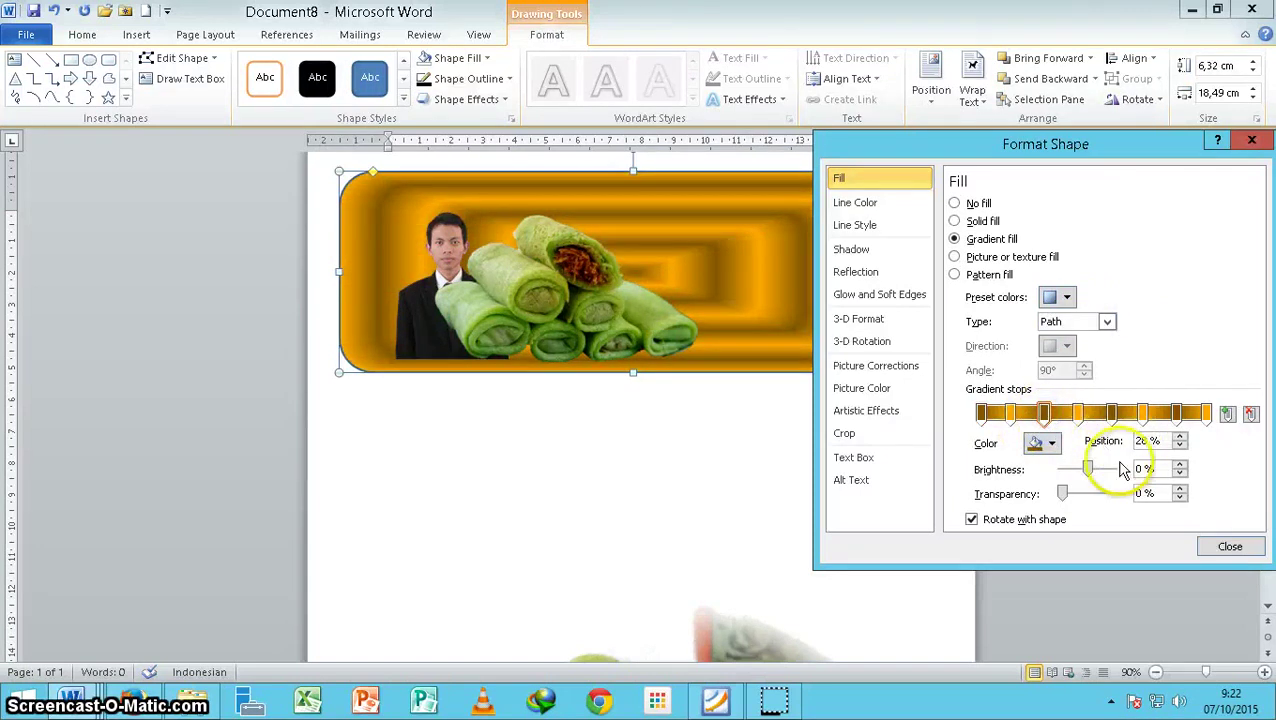
left_click(1250, 413)
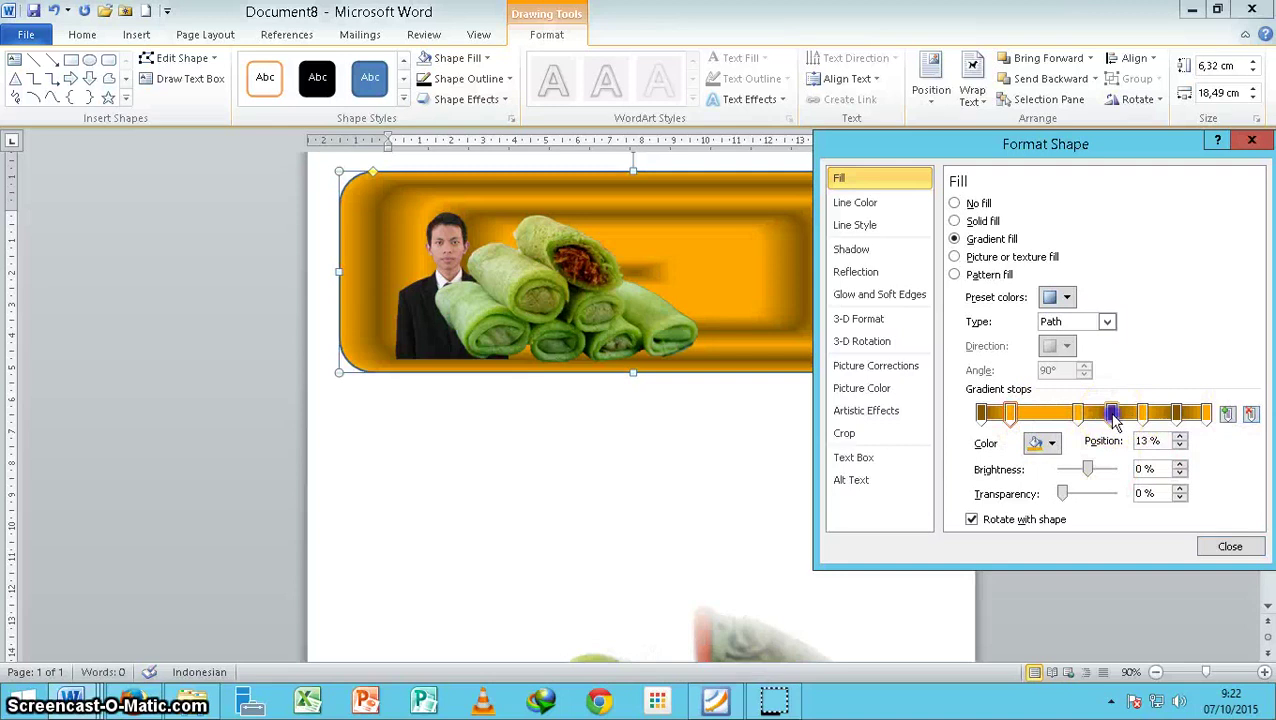
left_click(1252, 414)
left_click(1176, 413)
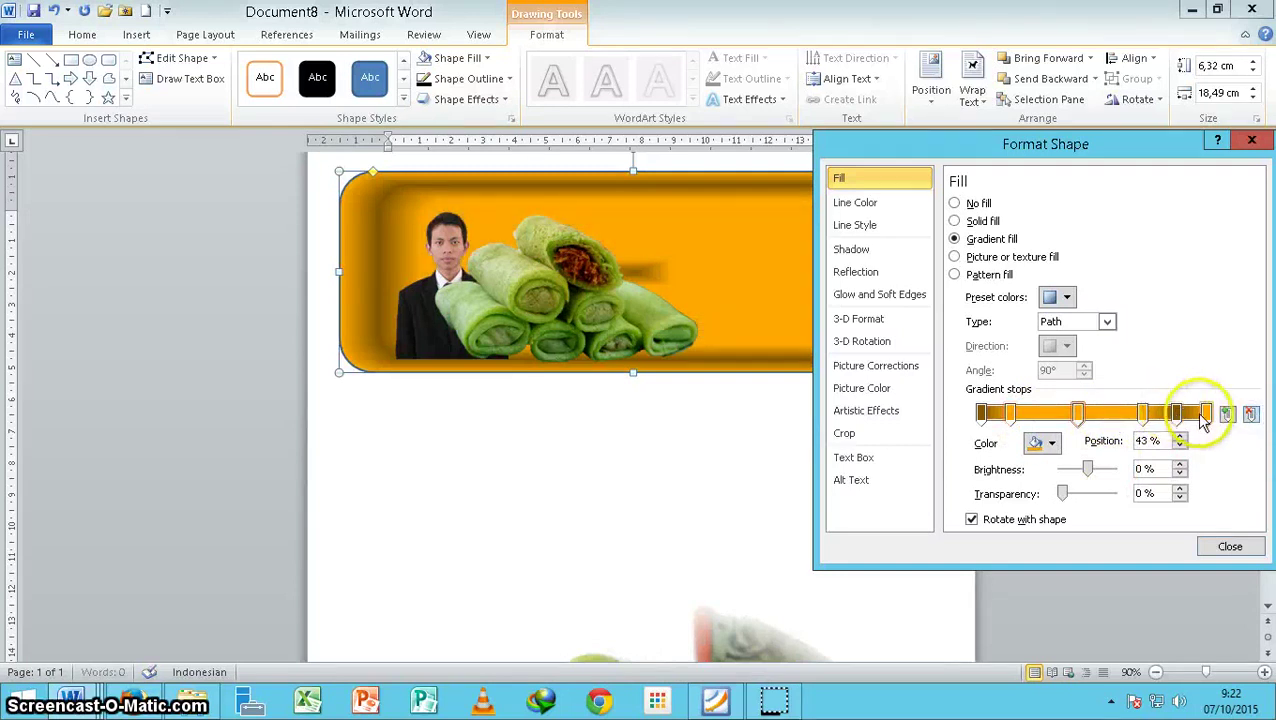